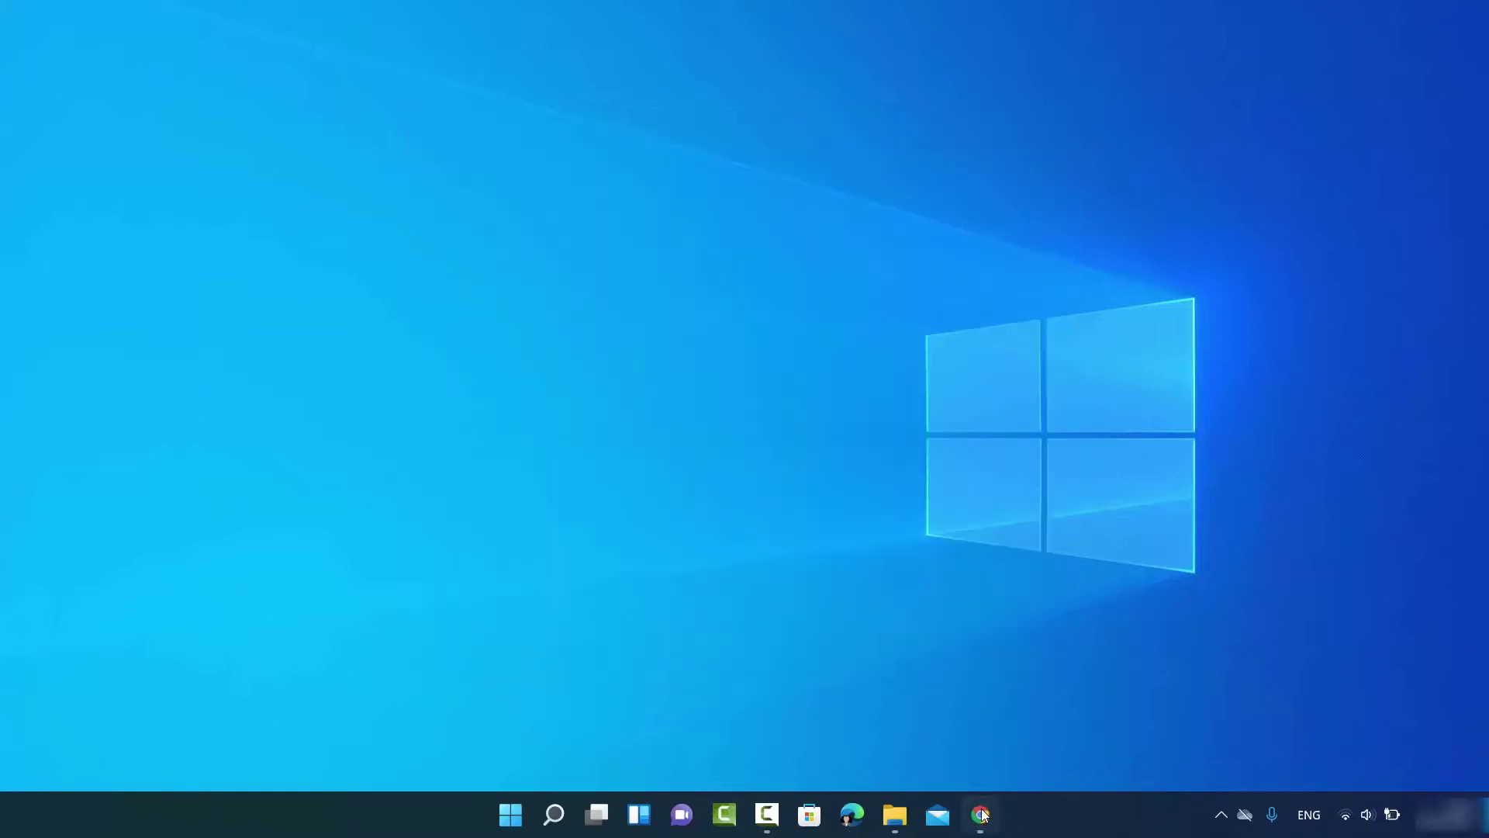
Return to the 'windows 11 iso' search results in Chrome and open Microsoft's Download Windows 11 page
click(980, 814)
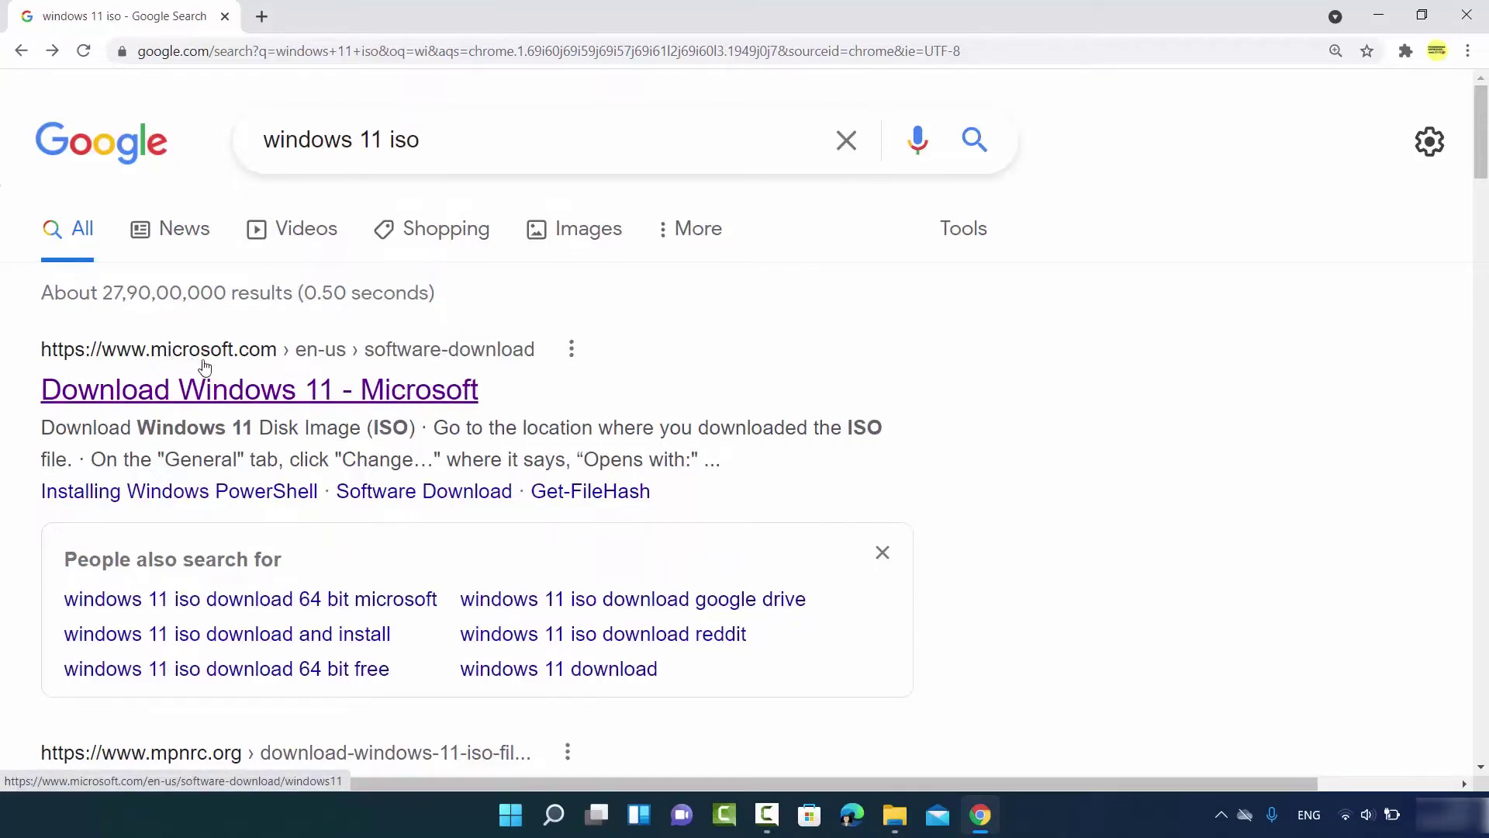
click(329, 399)
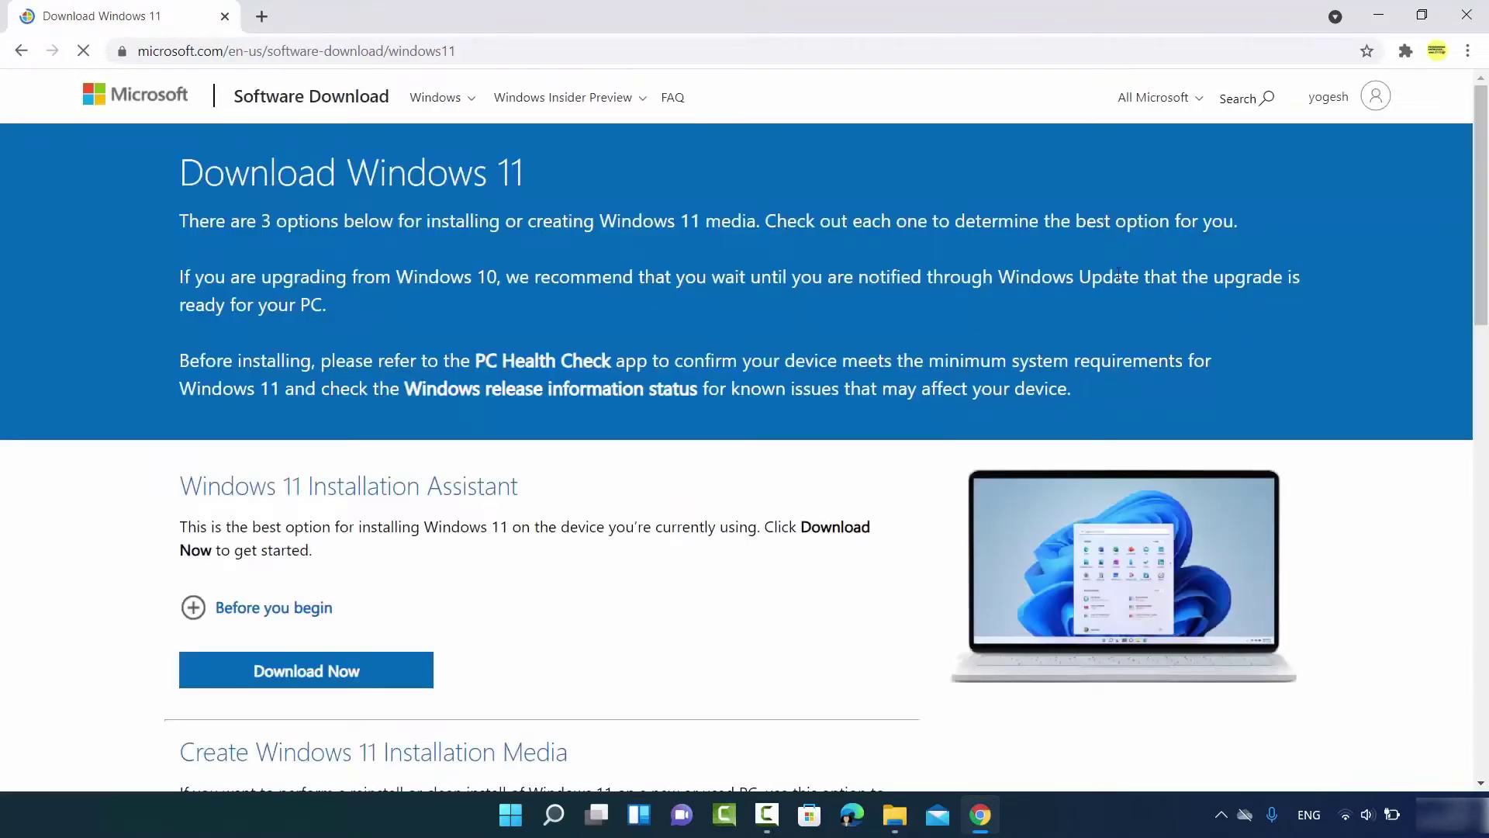
Dismiss the Edge banner, select Windows 11 under Download Windows 11 Disk Image (ISO), and request the download
click(632, 46)
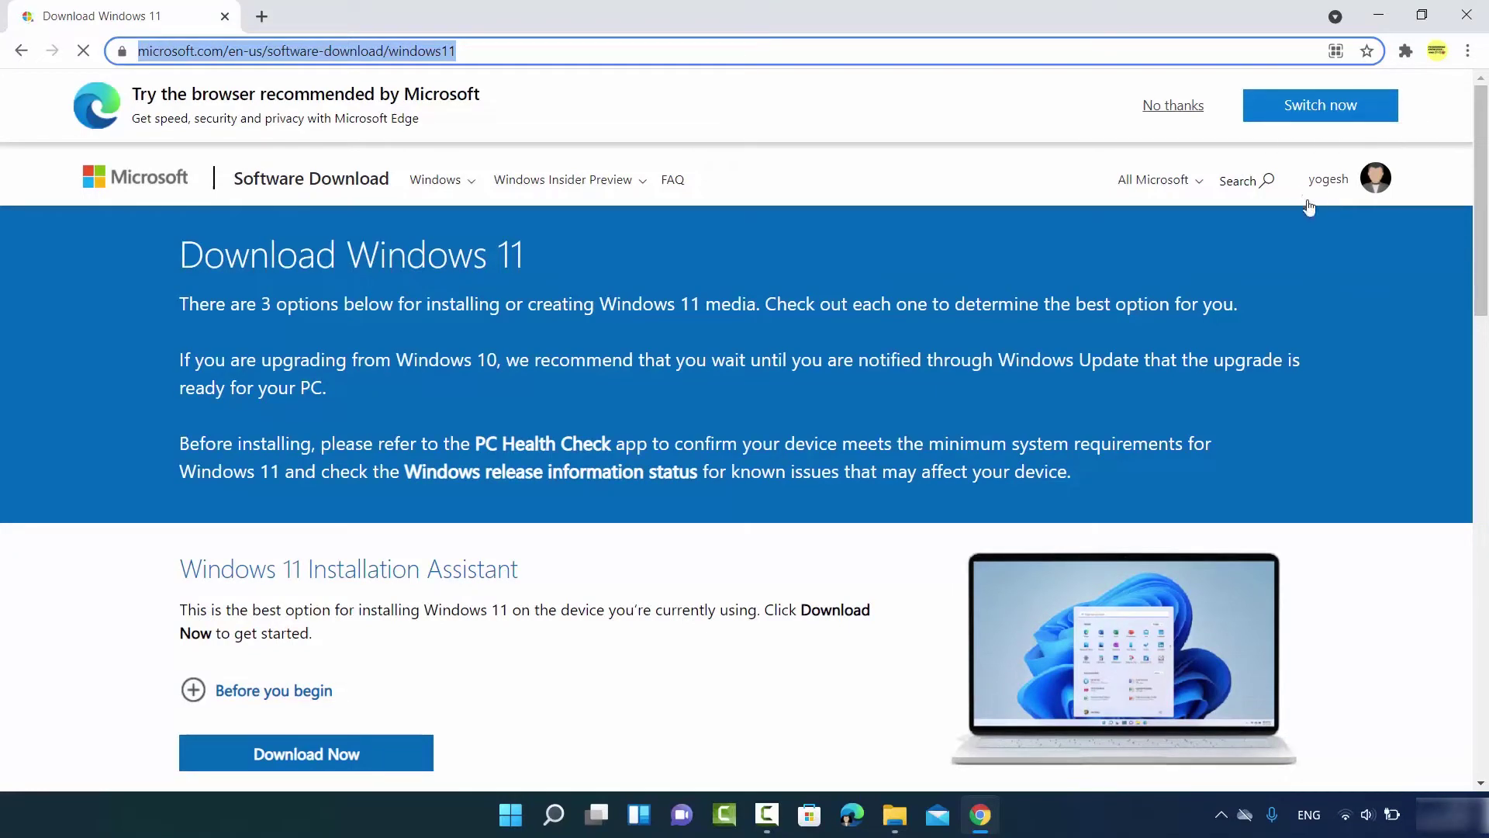
click(1170, 106)
scroll(471, 346, down, 1)
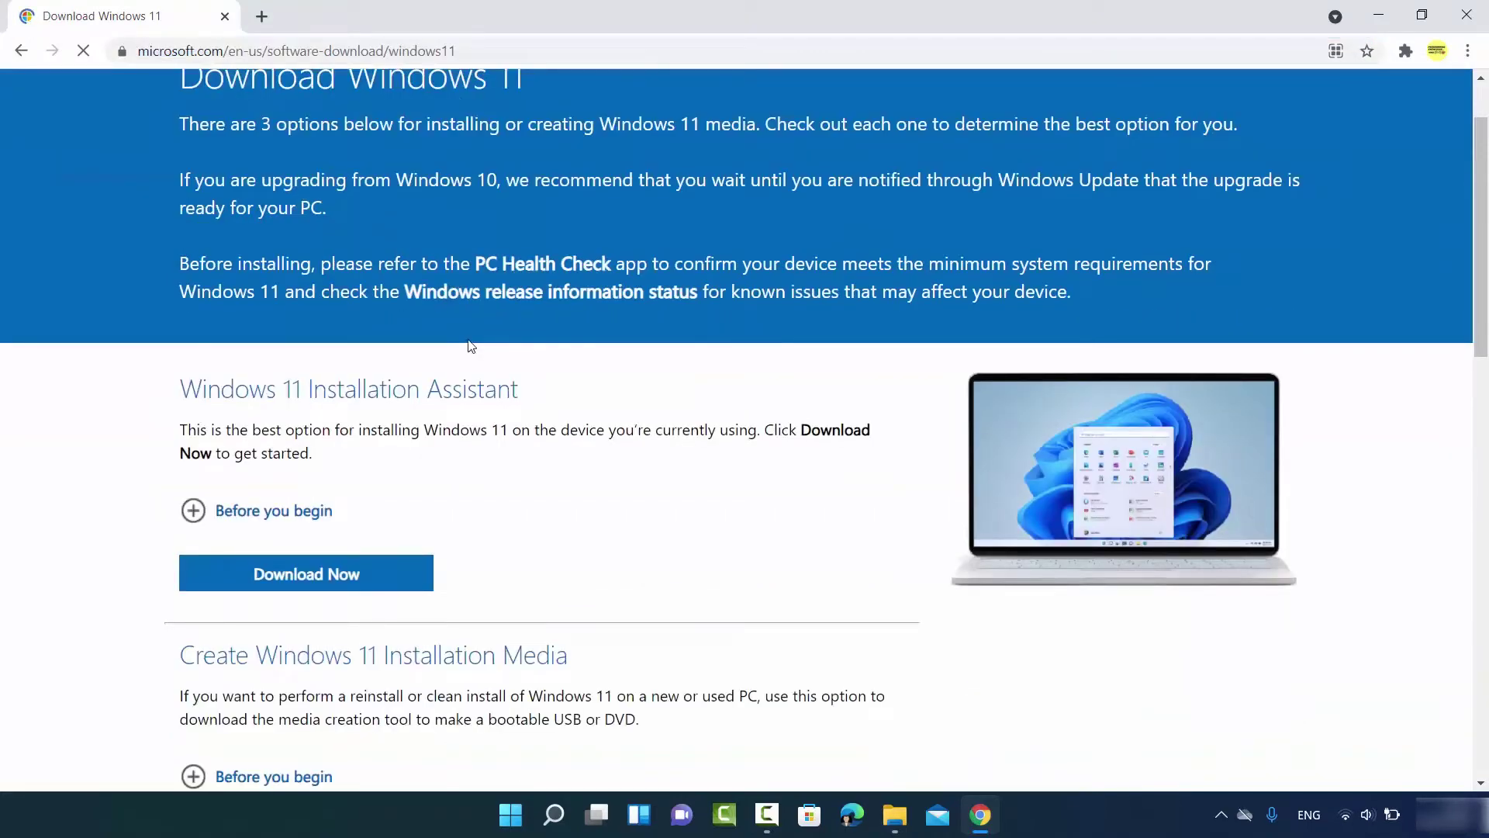
scroll(470, 346, down, 5)
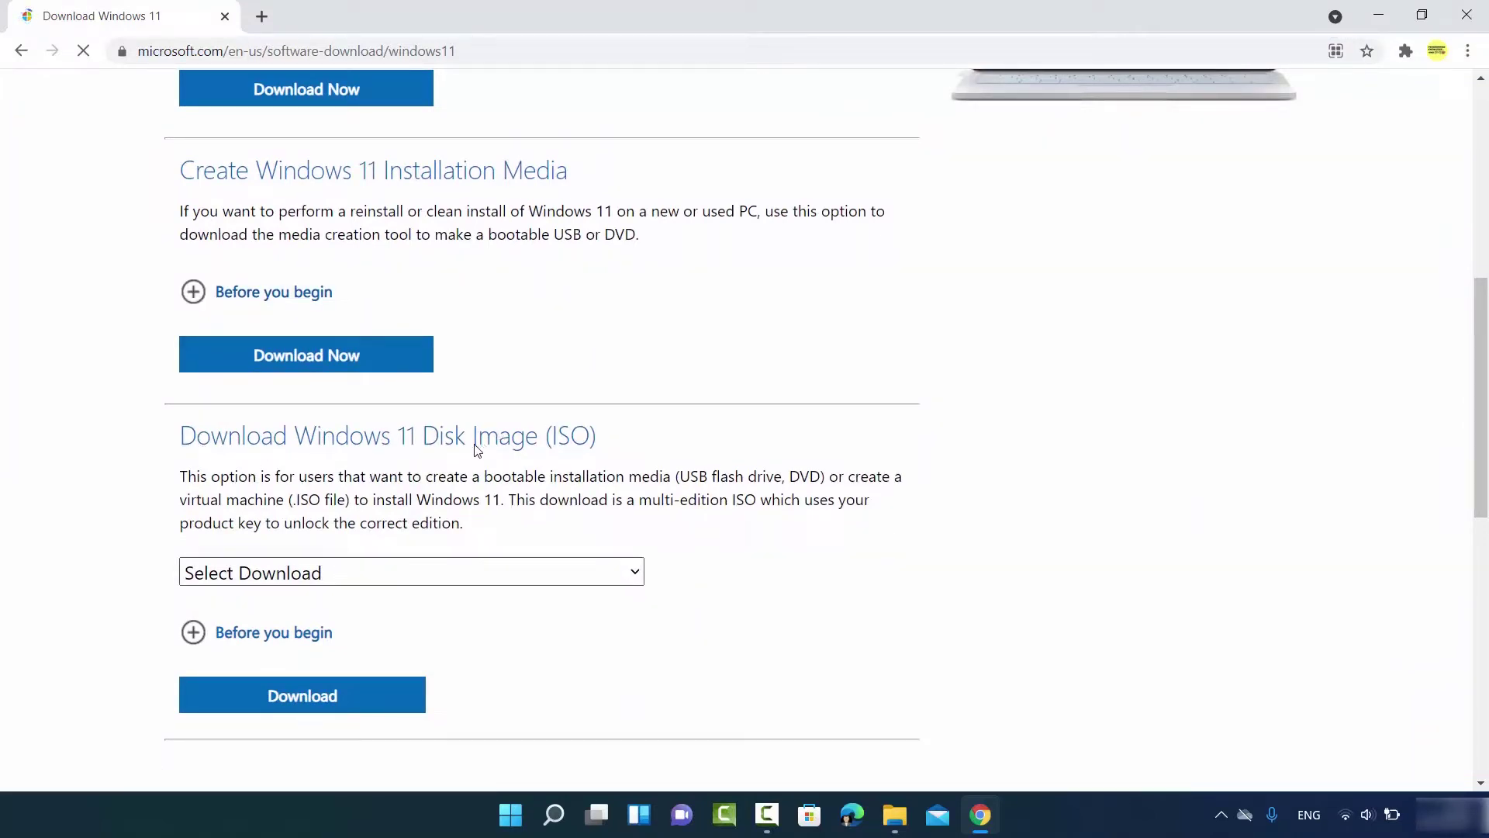
scroll(477, 450, down, 1)
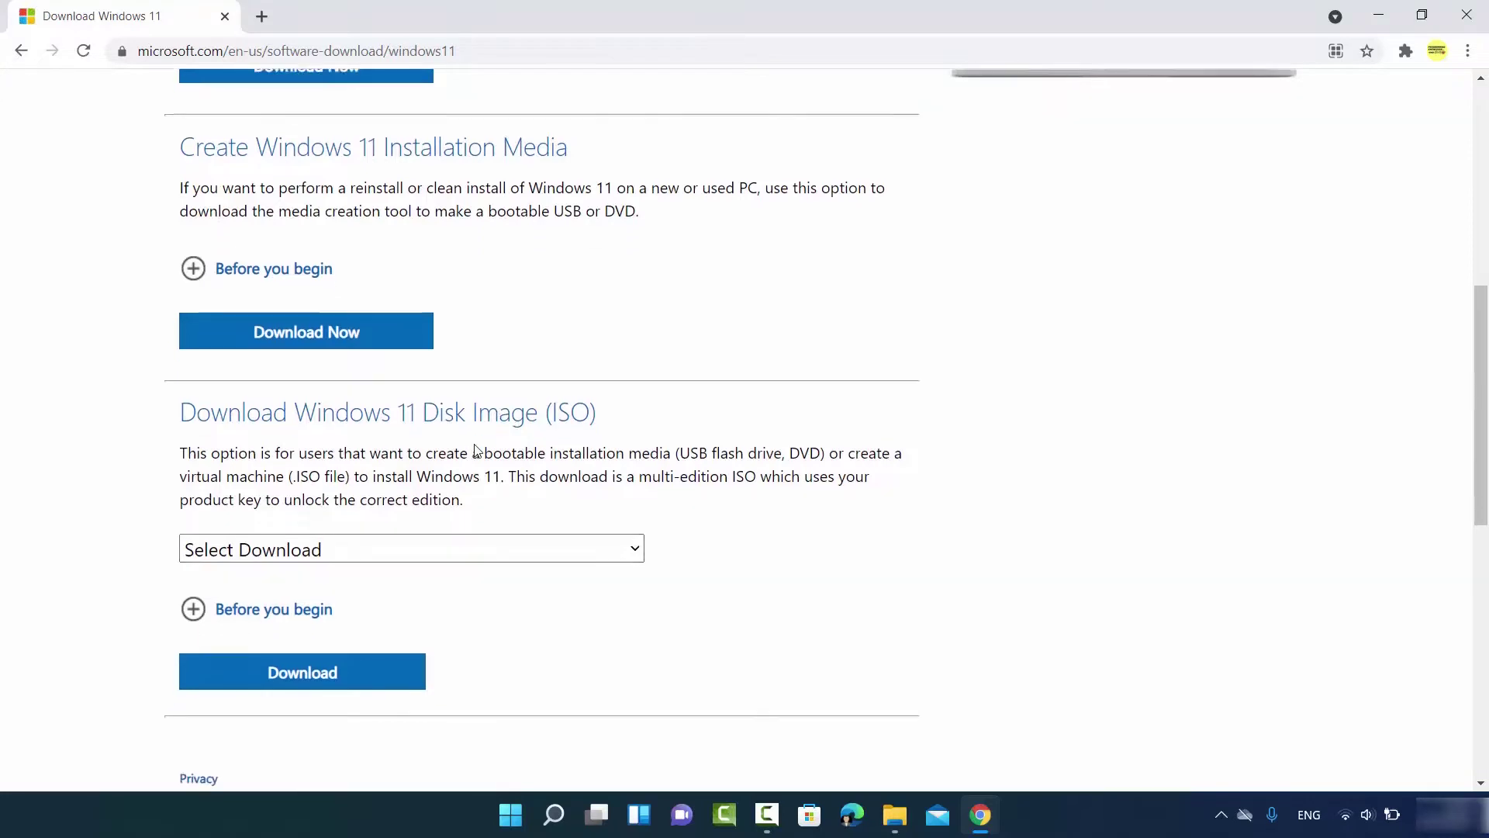
click(418, 475)
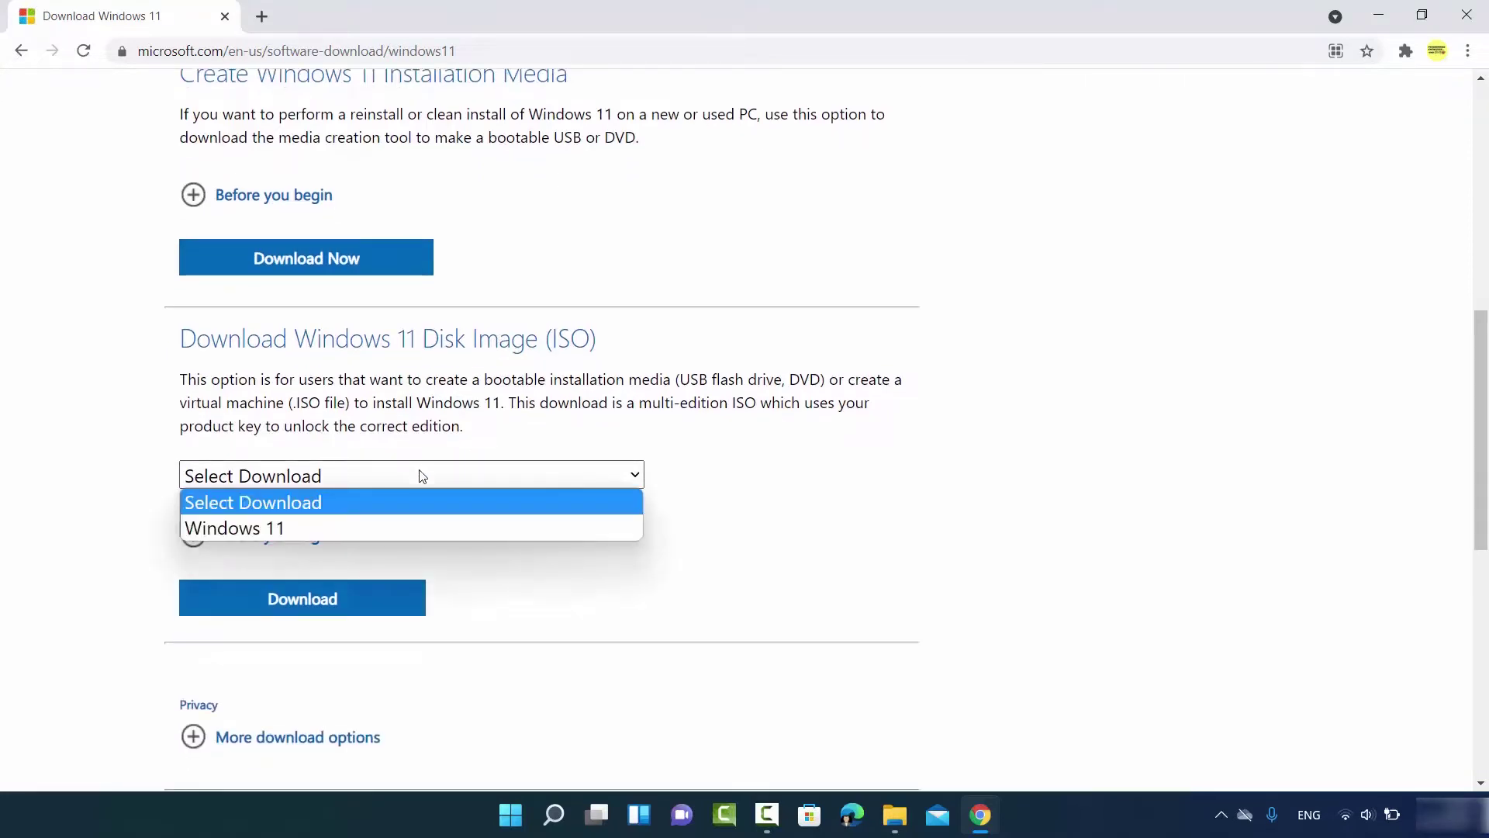
click(308, 528)
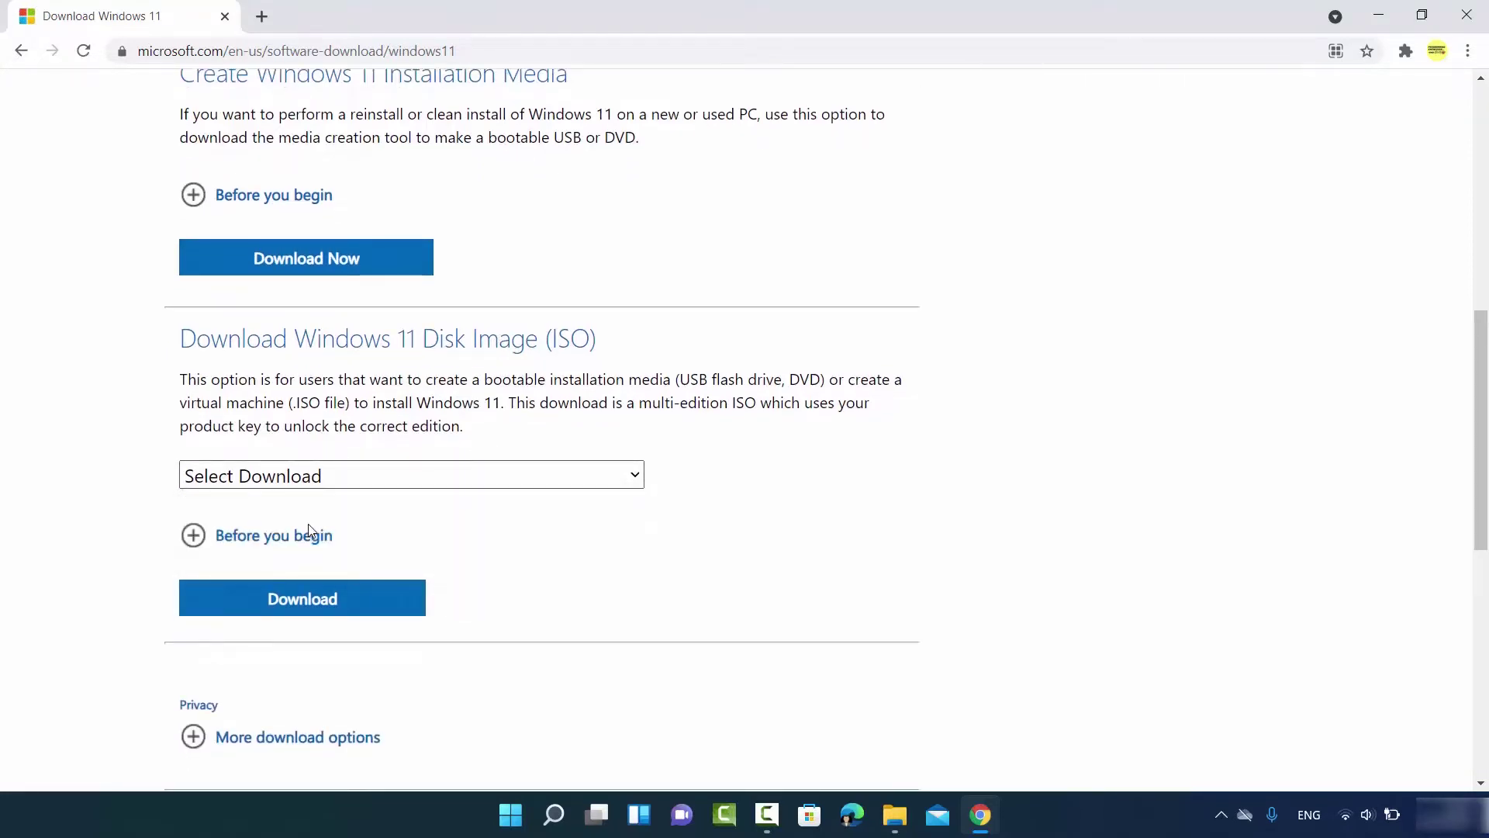
scroll(326, 506, down, 1)
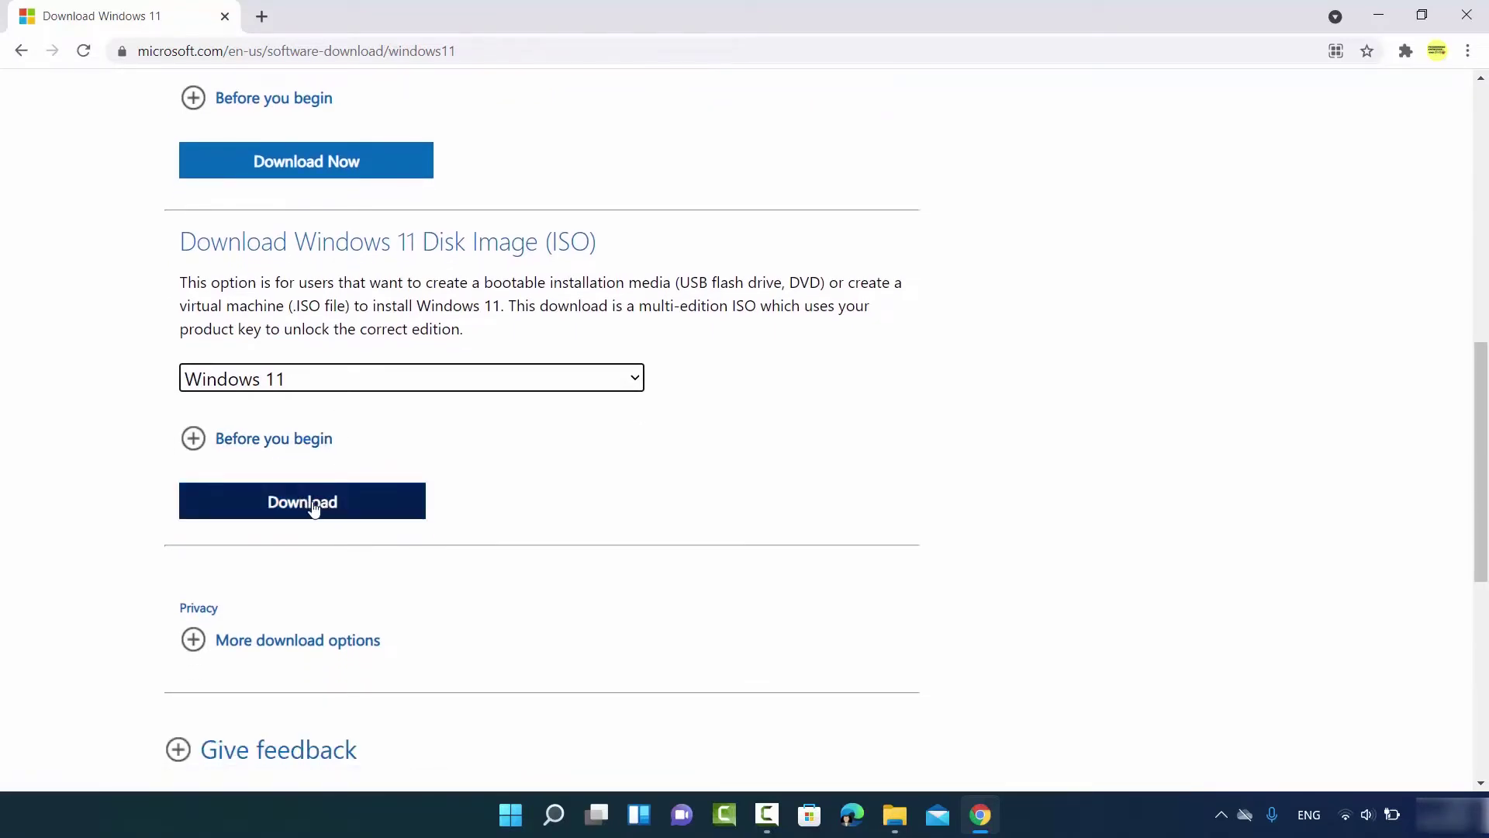
click(314, 508)
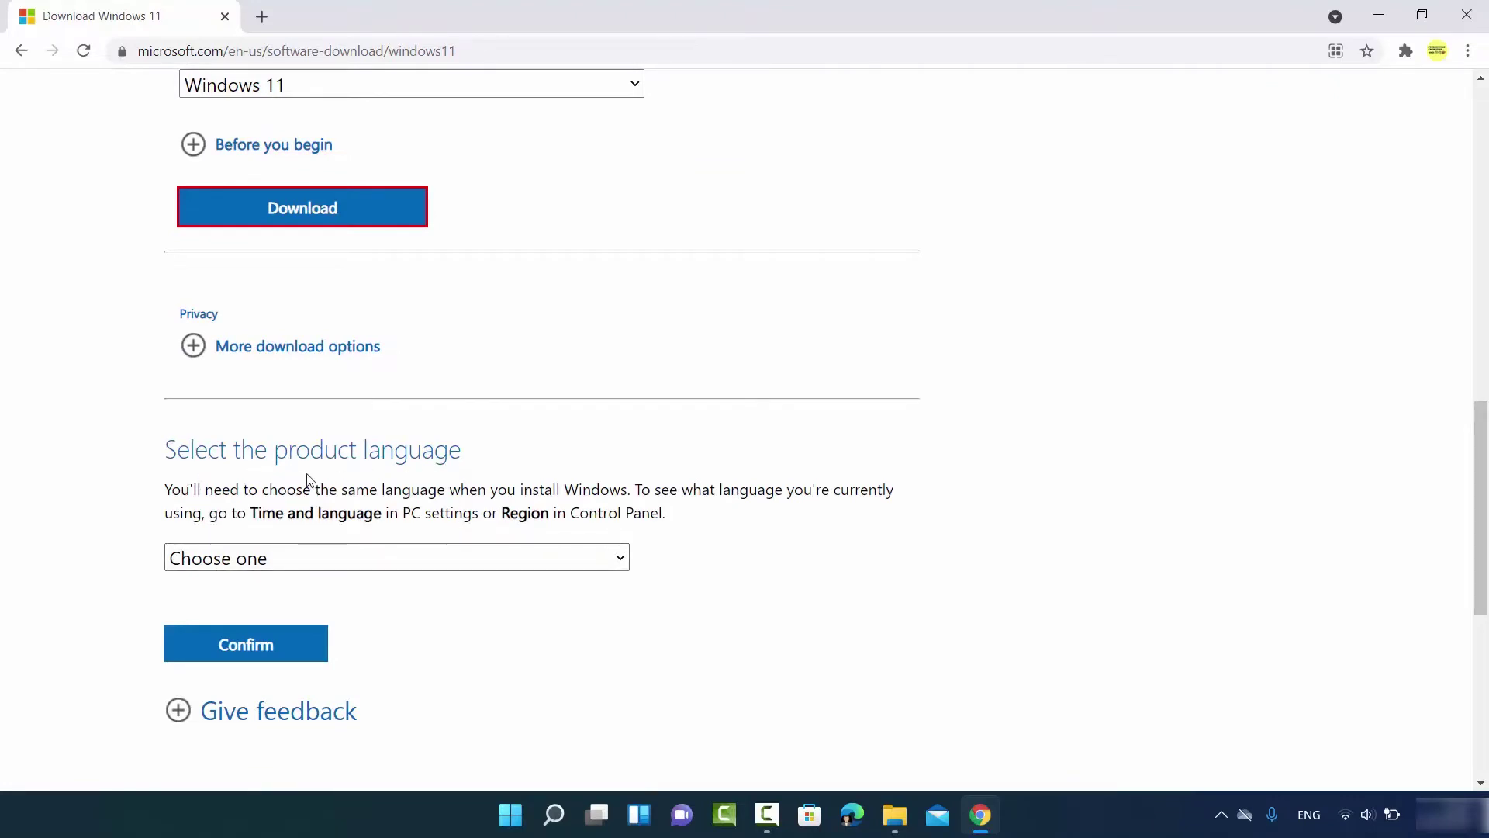
Confirm English International as the product language and start the 64-bit Windows 11 ISO download
click(297, 552)
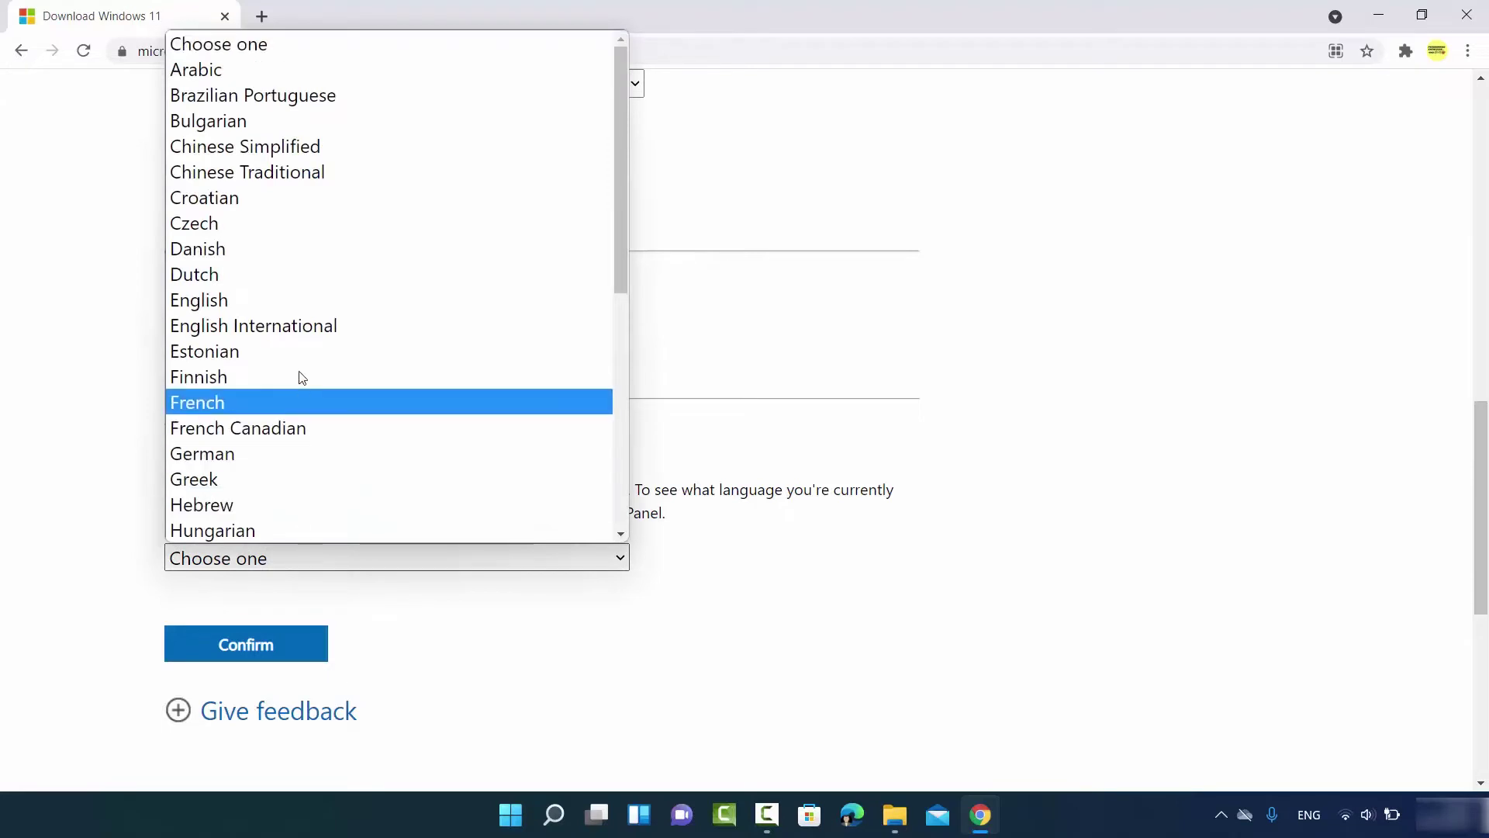
click(270, 323)
scroll(329, 380, down, 3)
scroll(335, 387, down, 1)
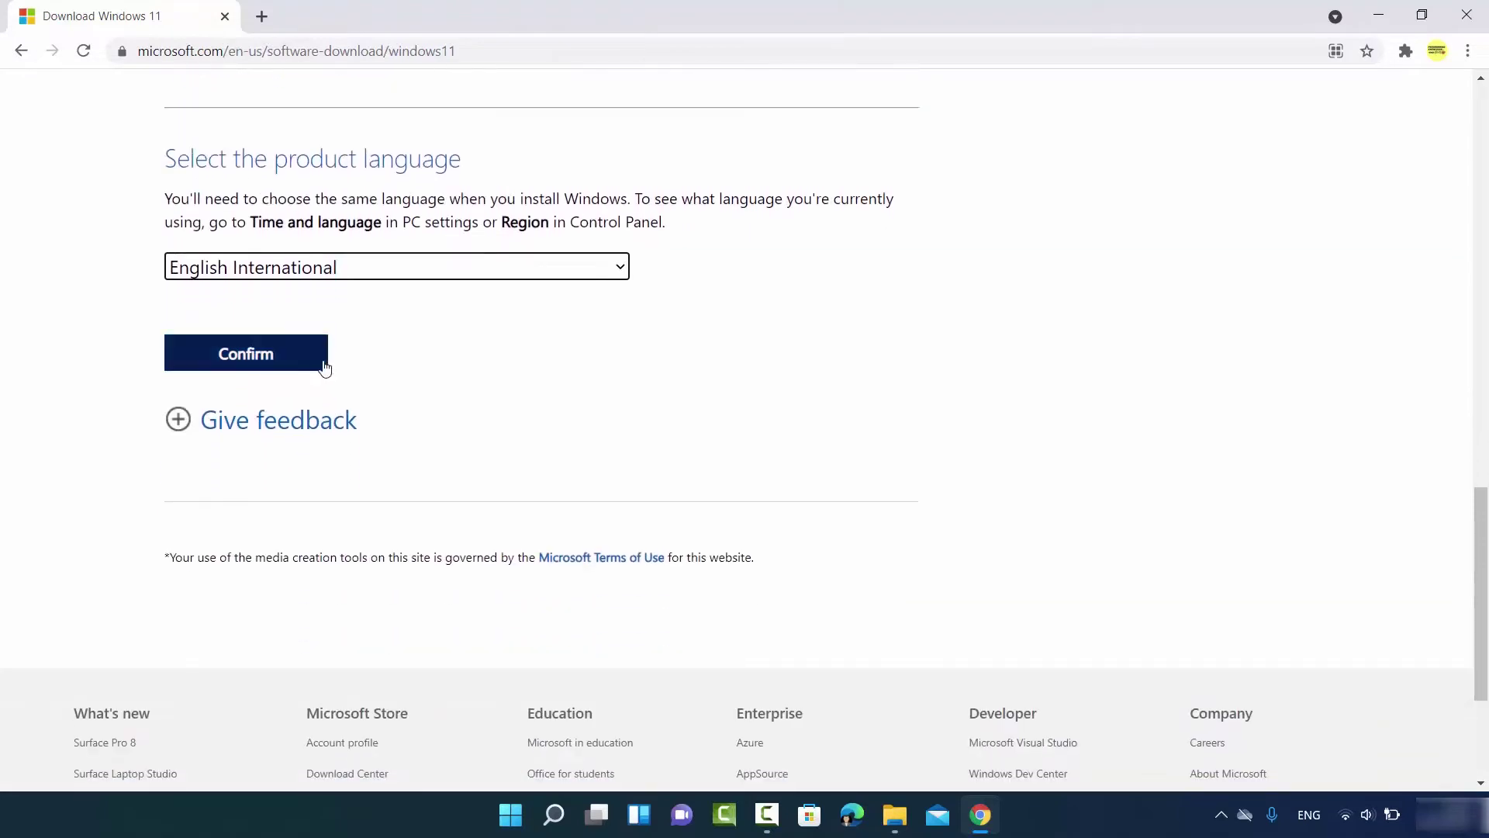
click(263, 364)
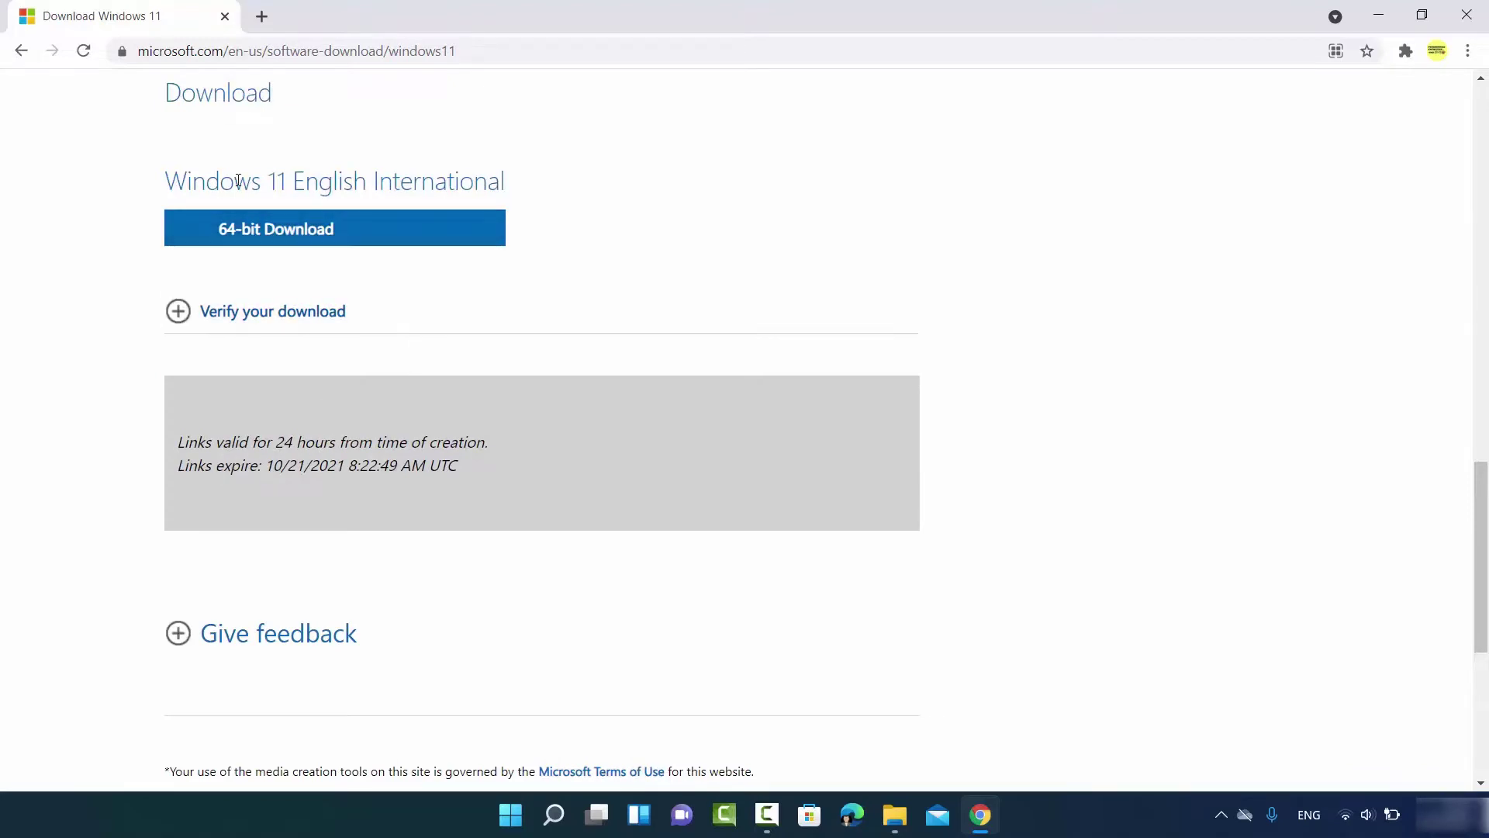
click(293, 235)
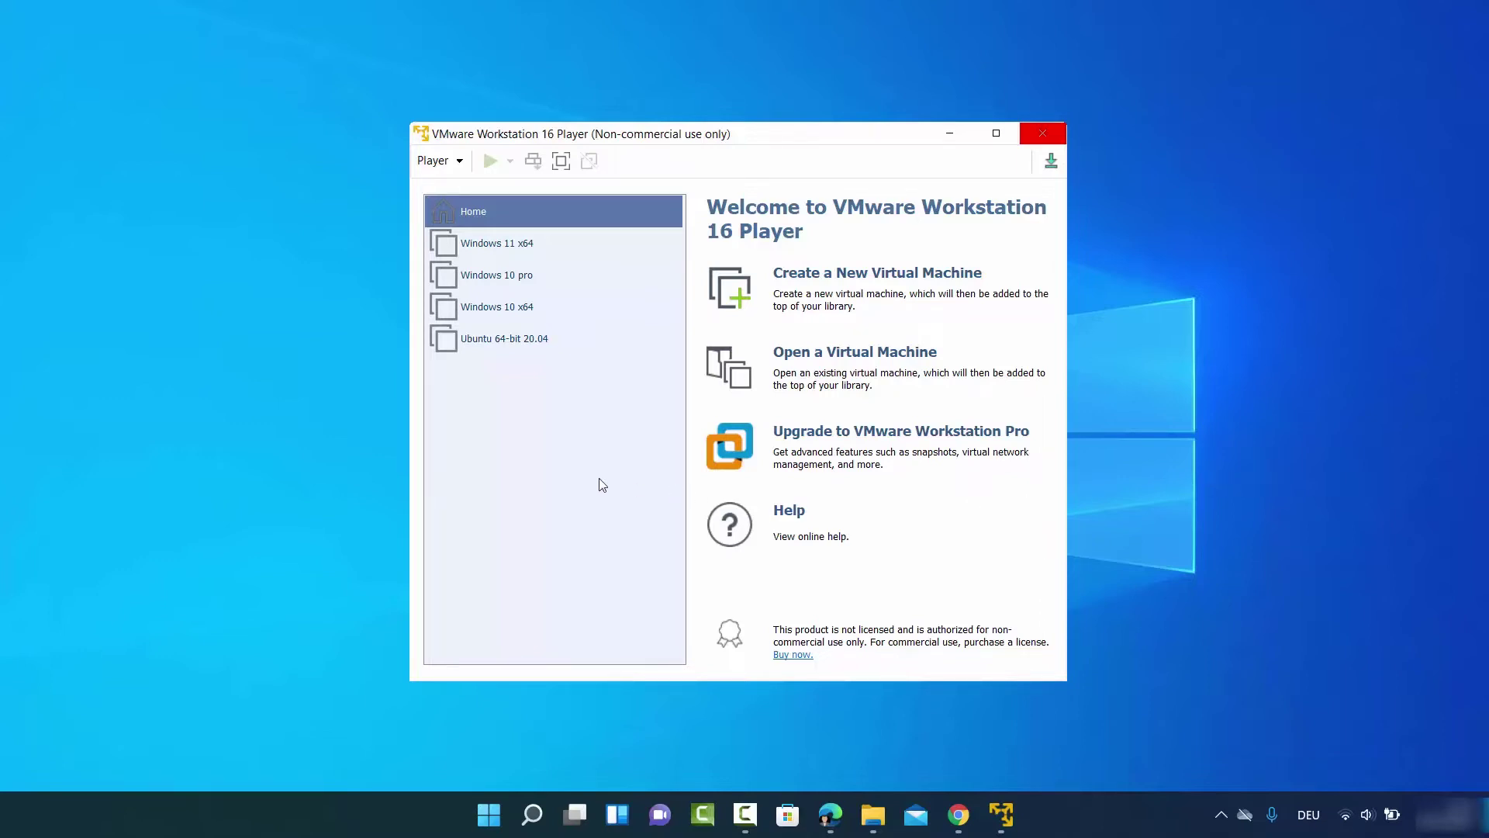
Create a new VM set to install the OS later, with Windows 10 x64 as guest version
click(612, 503)
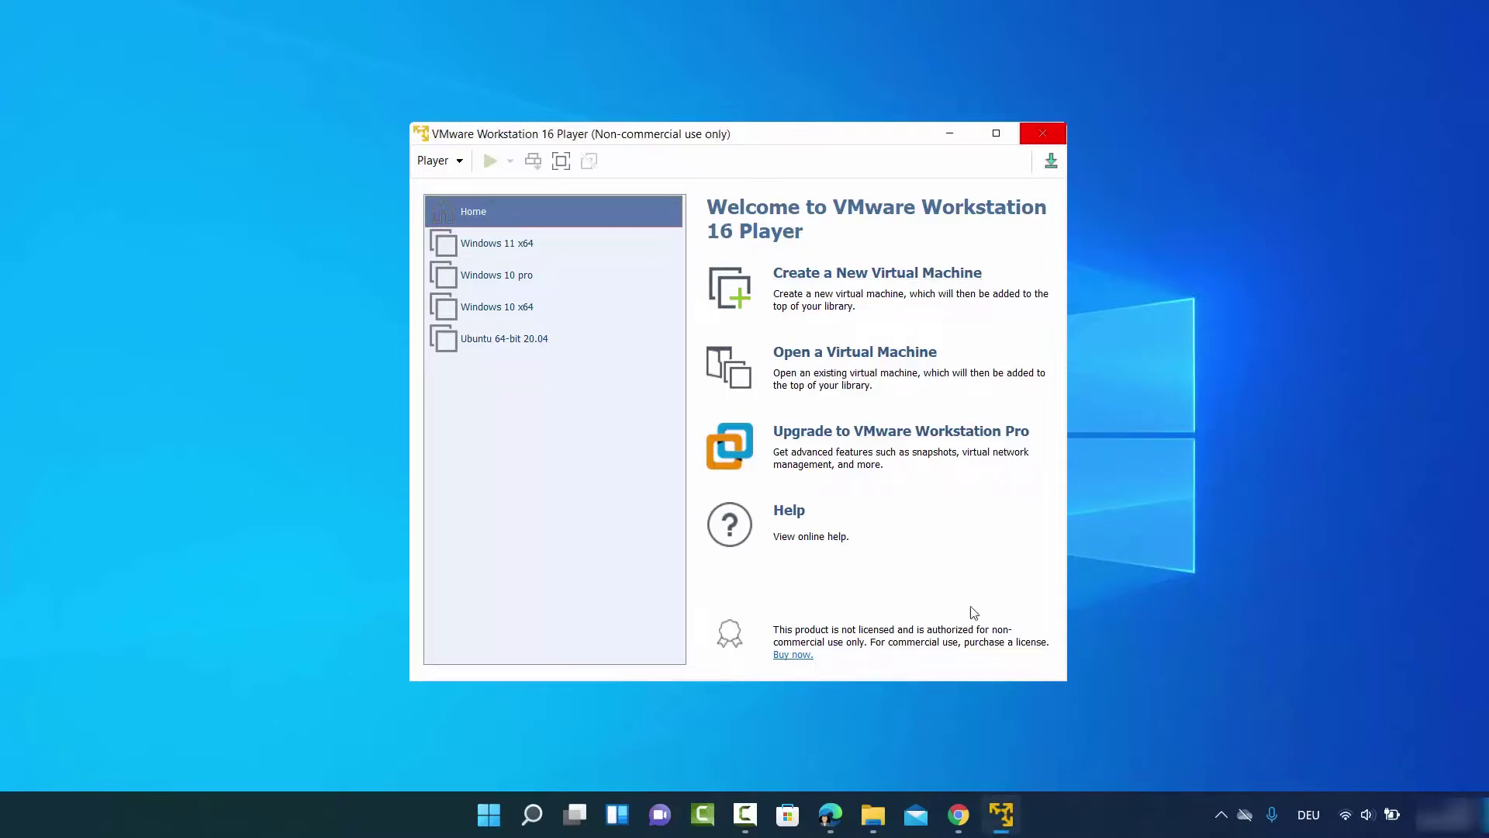
click(833, 280)
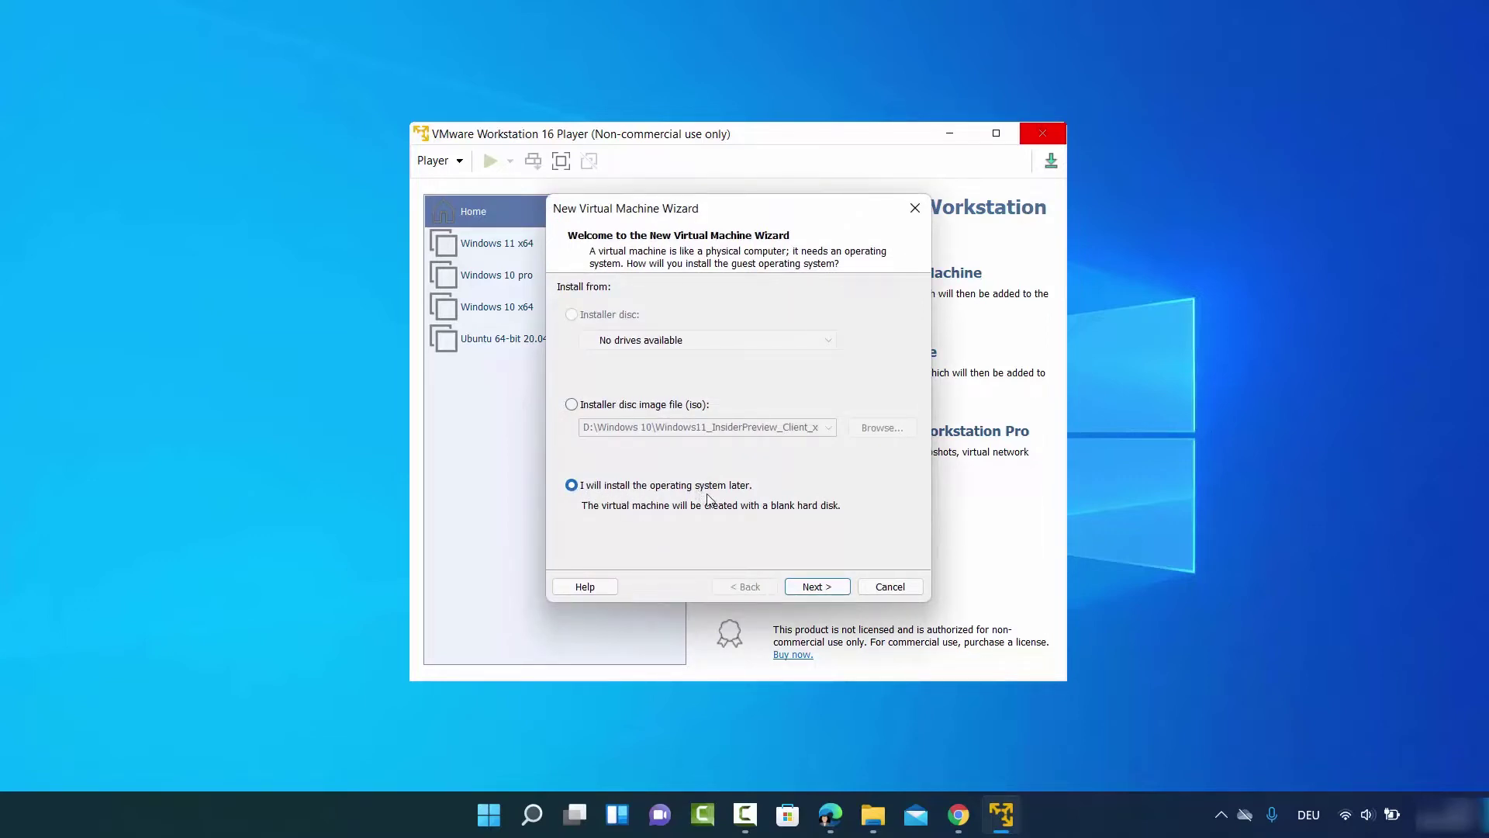
click(806, 588)
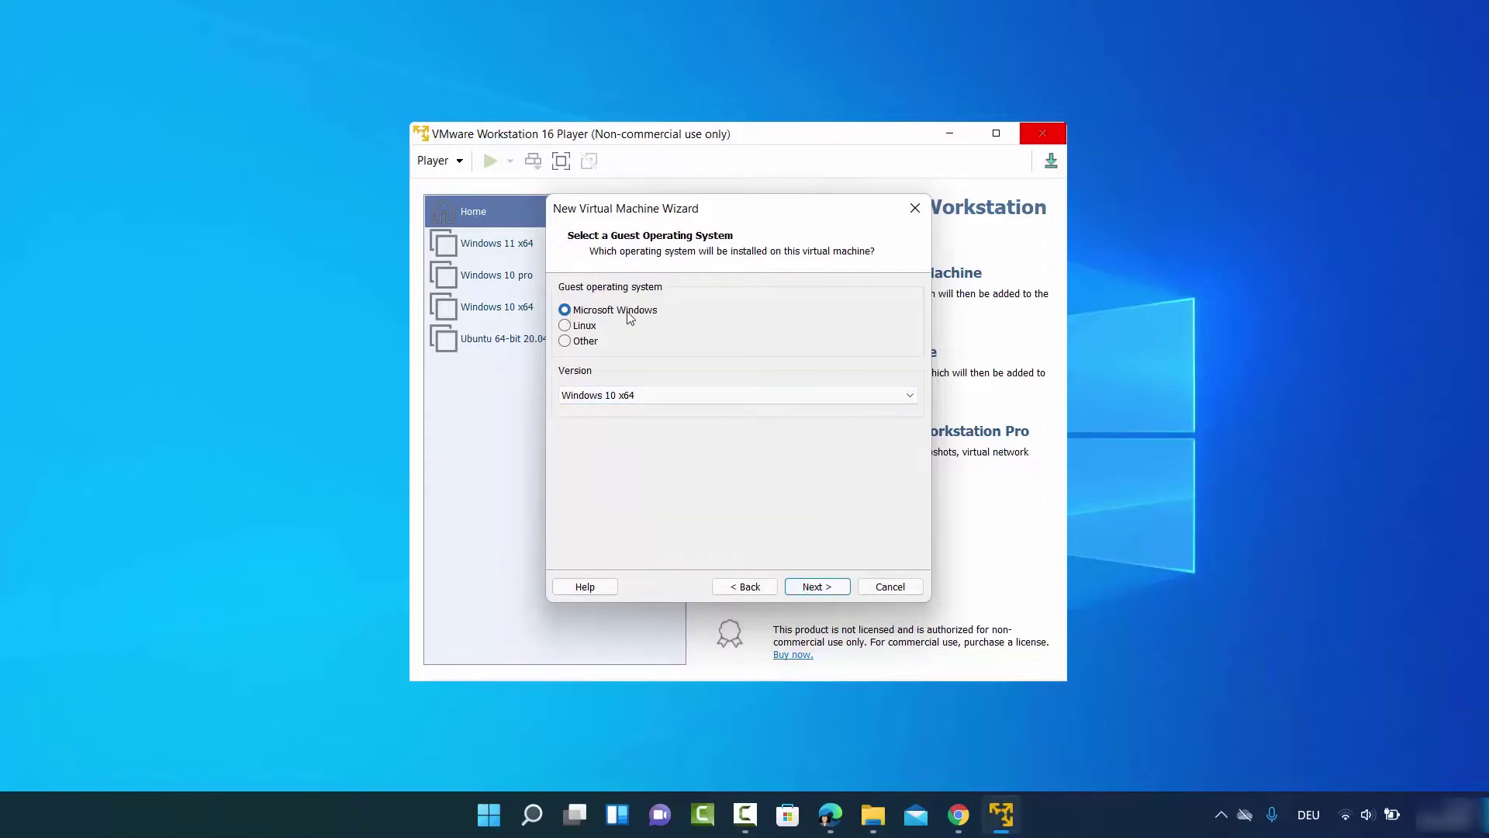
click(630, 395)
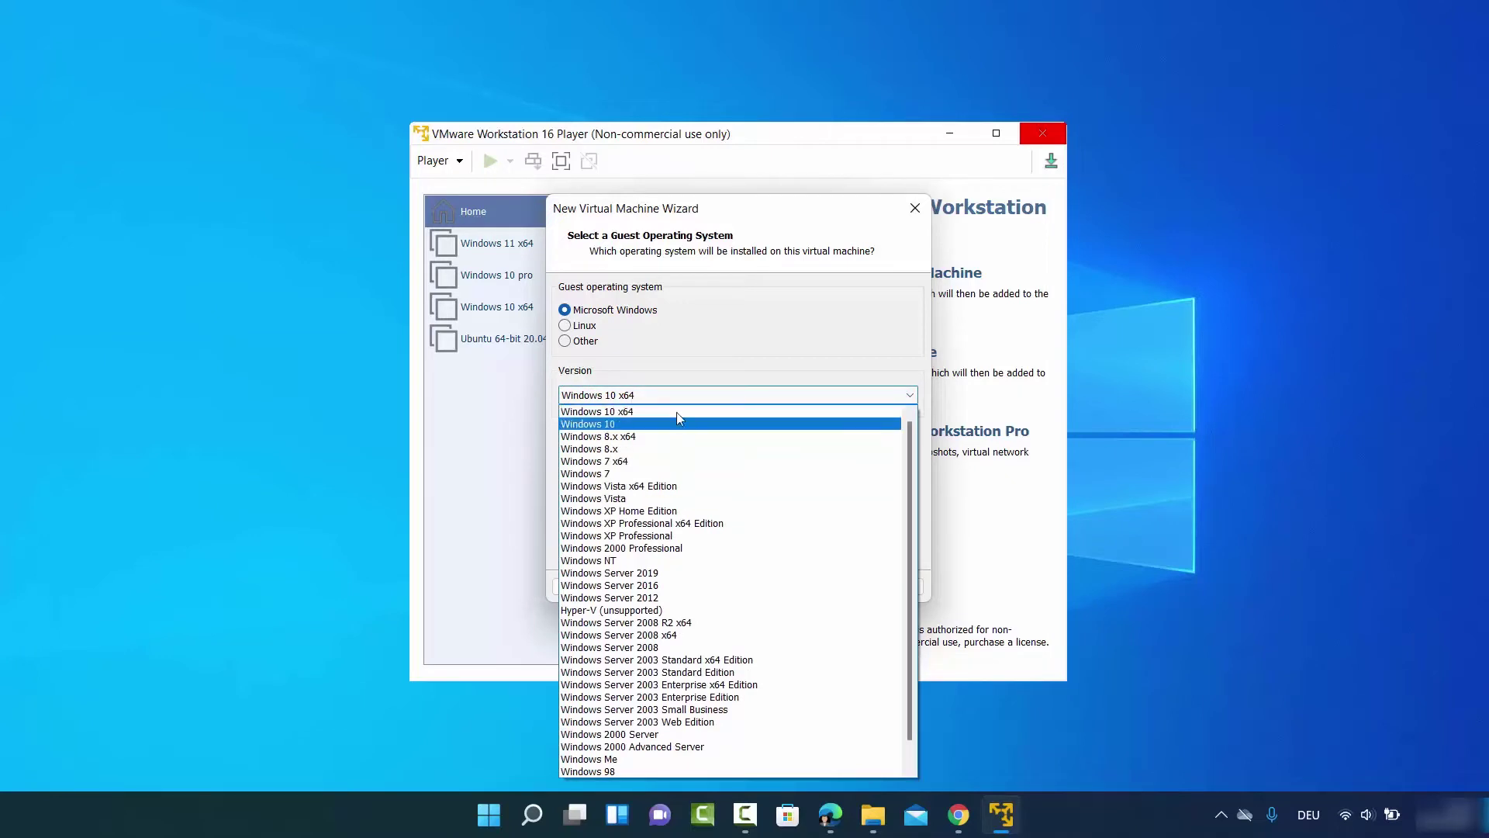
click(627, 414)
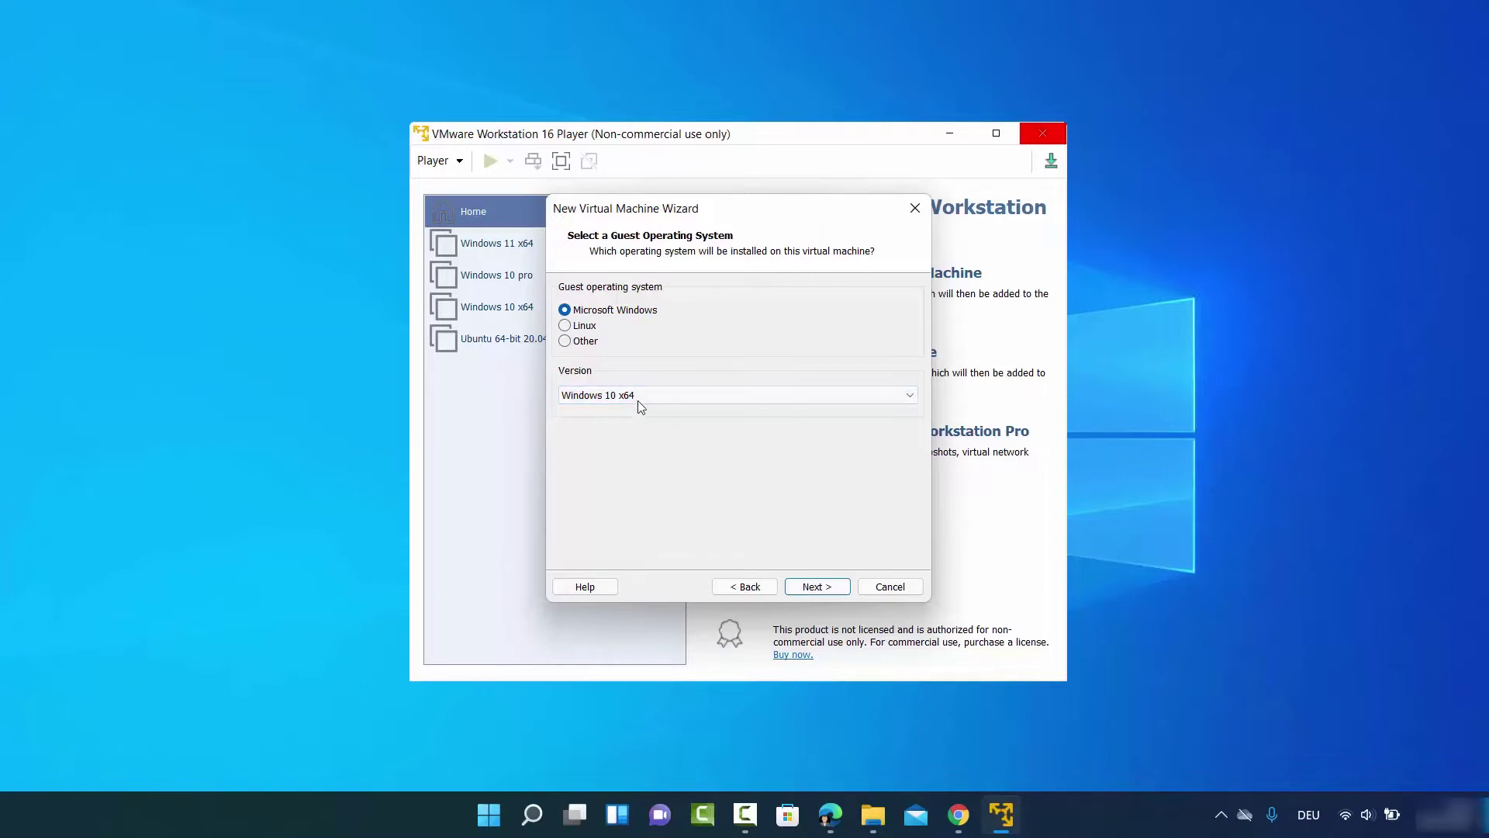
Rename the new virtual machine from 'Windows 10 x64' to 'Windows 11'
click(811, 585)
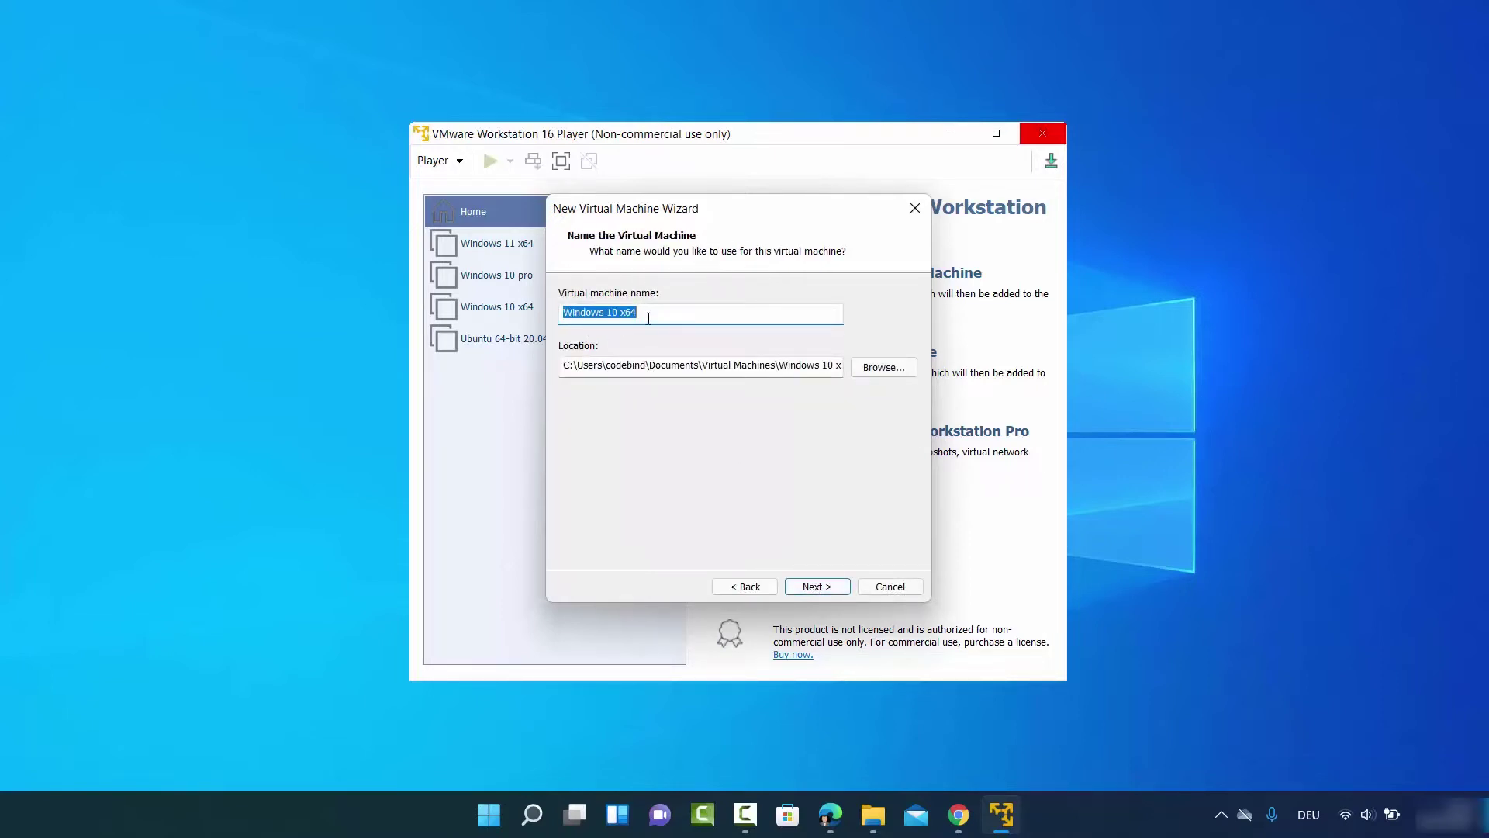
click(614, 313)
key(BackSpace)
text(1)
drag(620, 313, 654, 313)
key(BackSpace)
Store the virtual machine in the D:\Windows 11 next folder
click(869, 370)
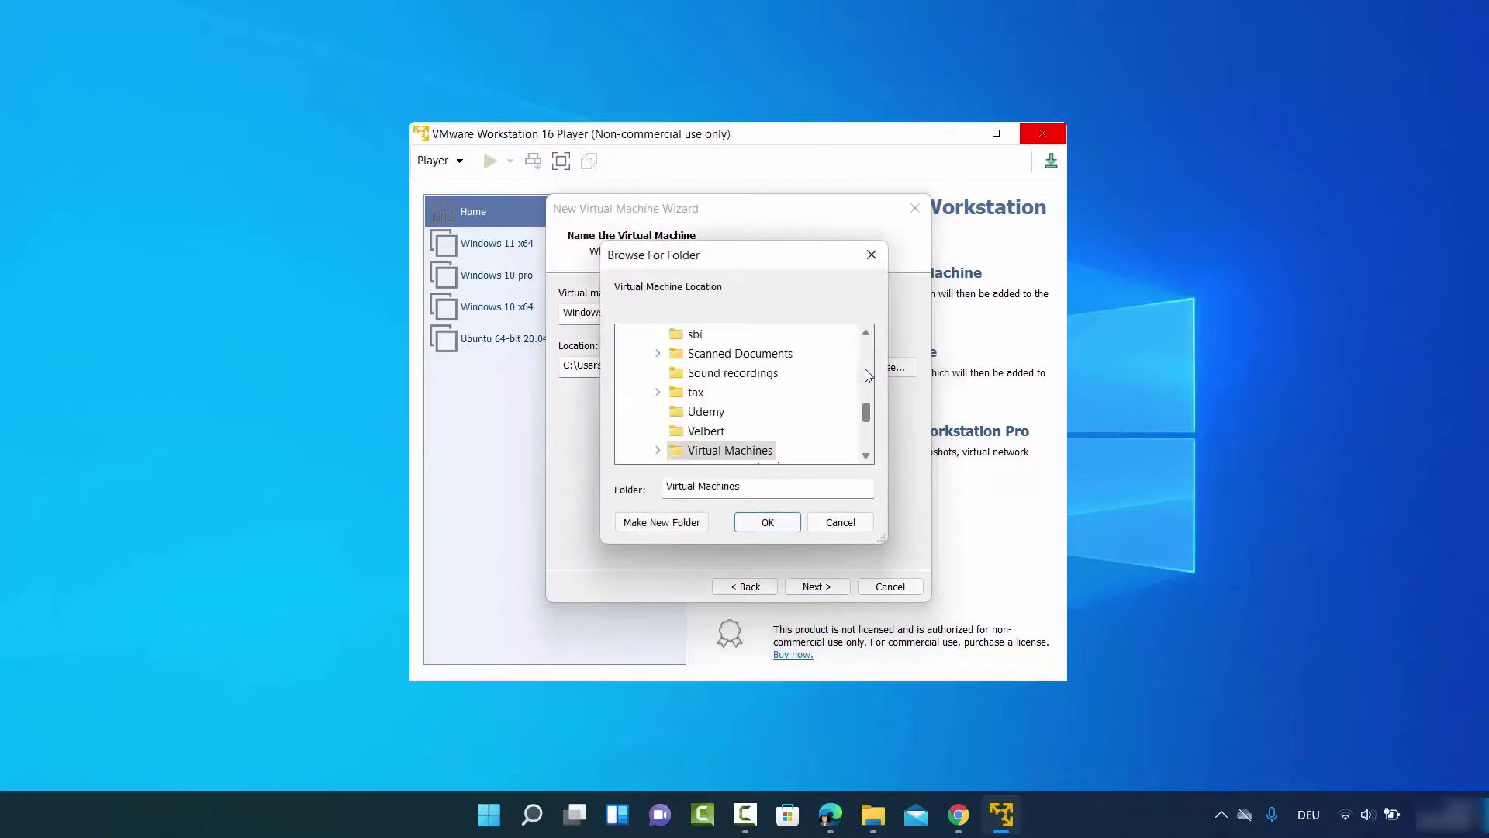
scroll(799, 409, up, 3)
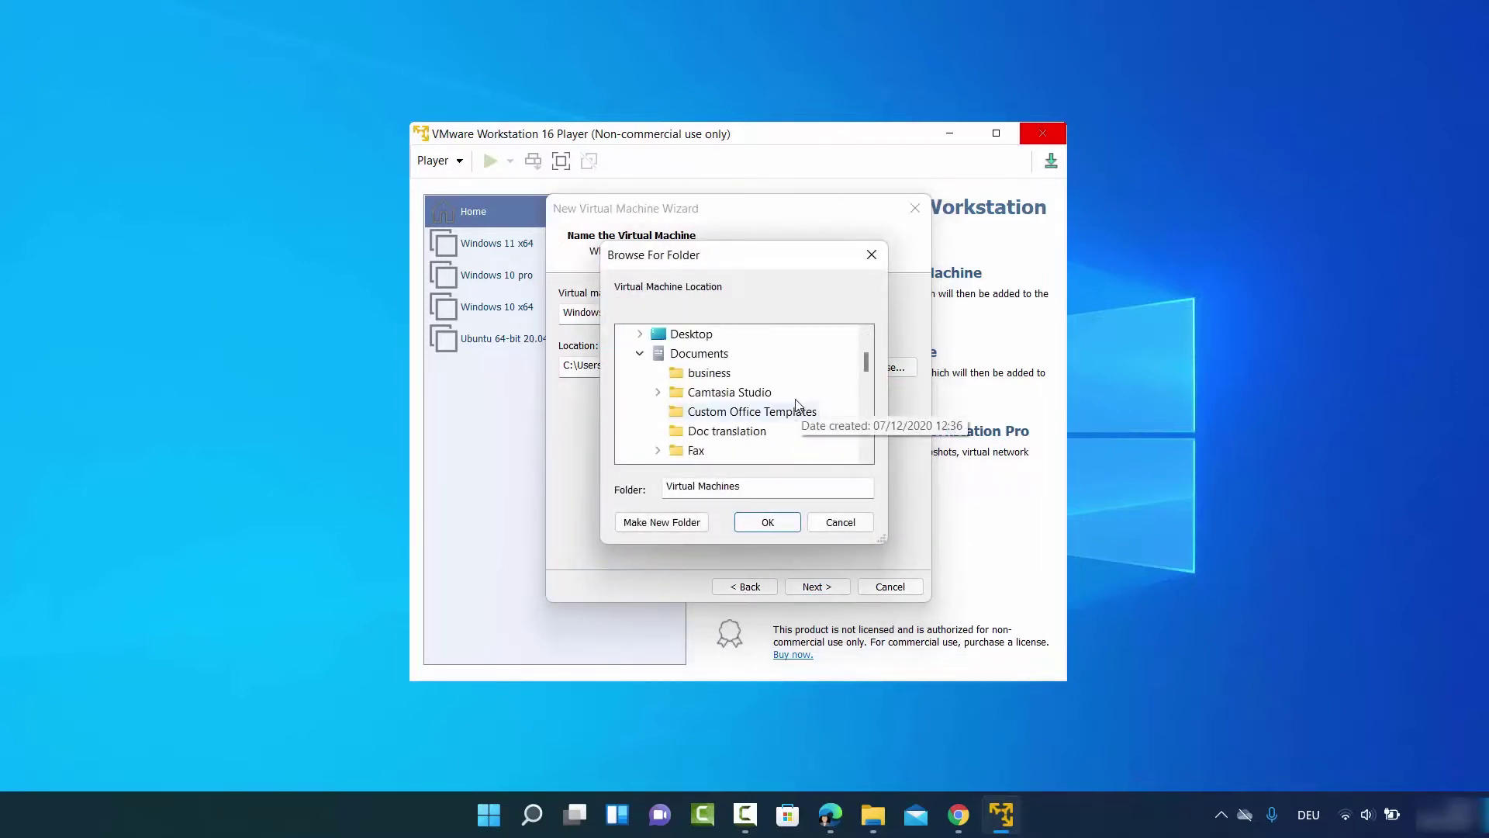
scroll(791, 402, up, 1)
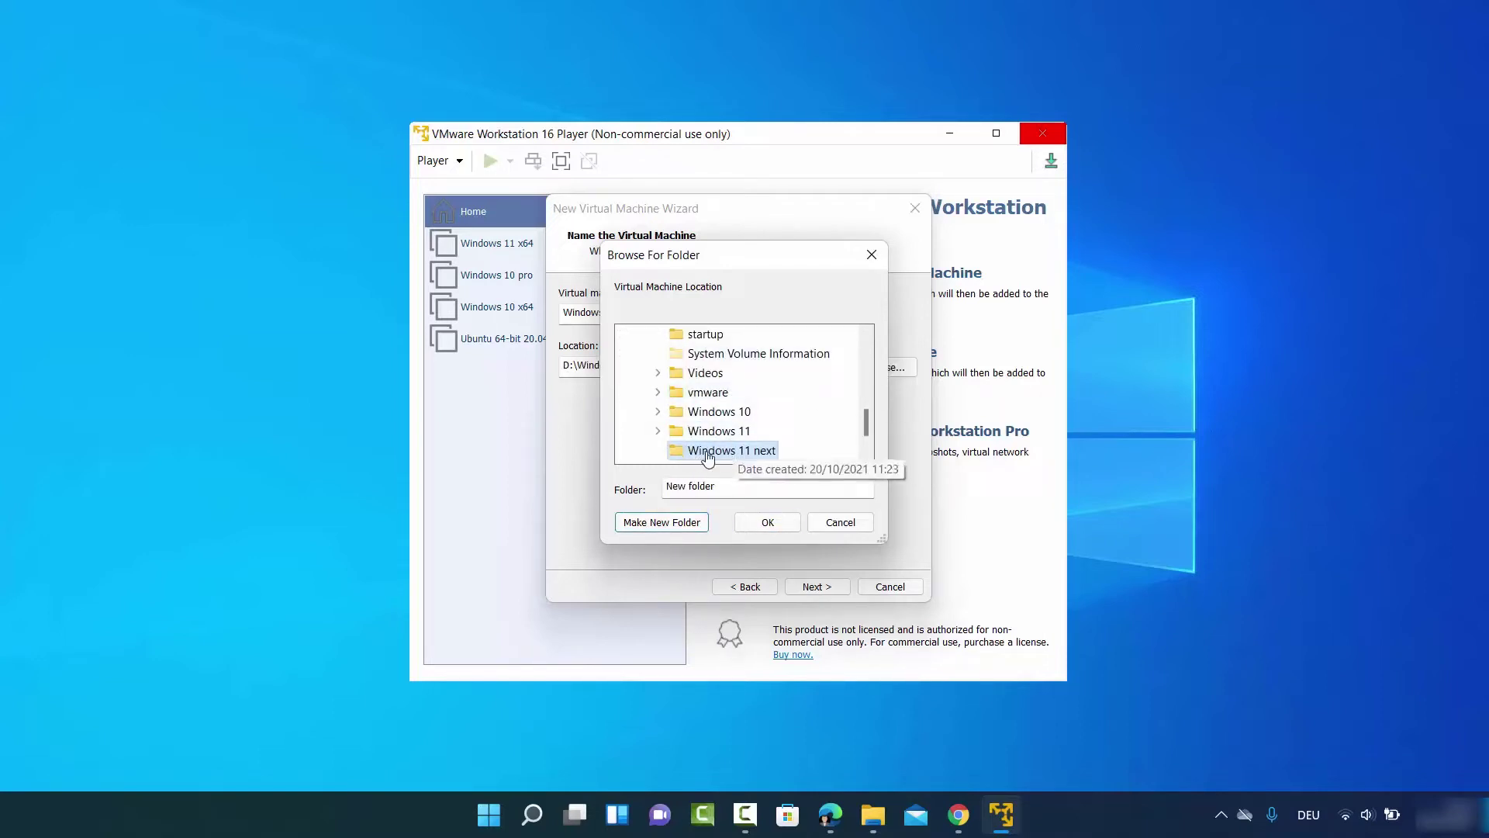
click(771, 524)
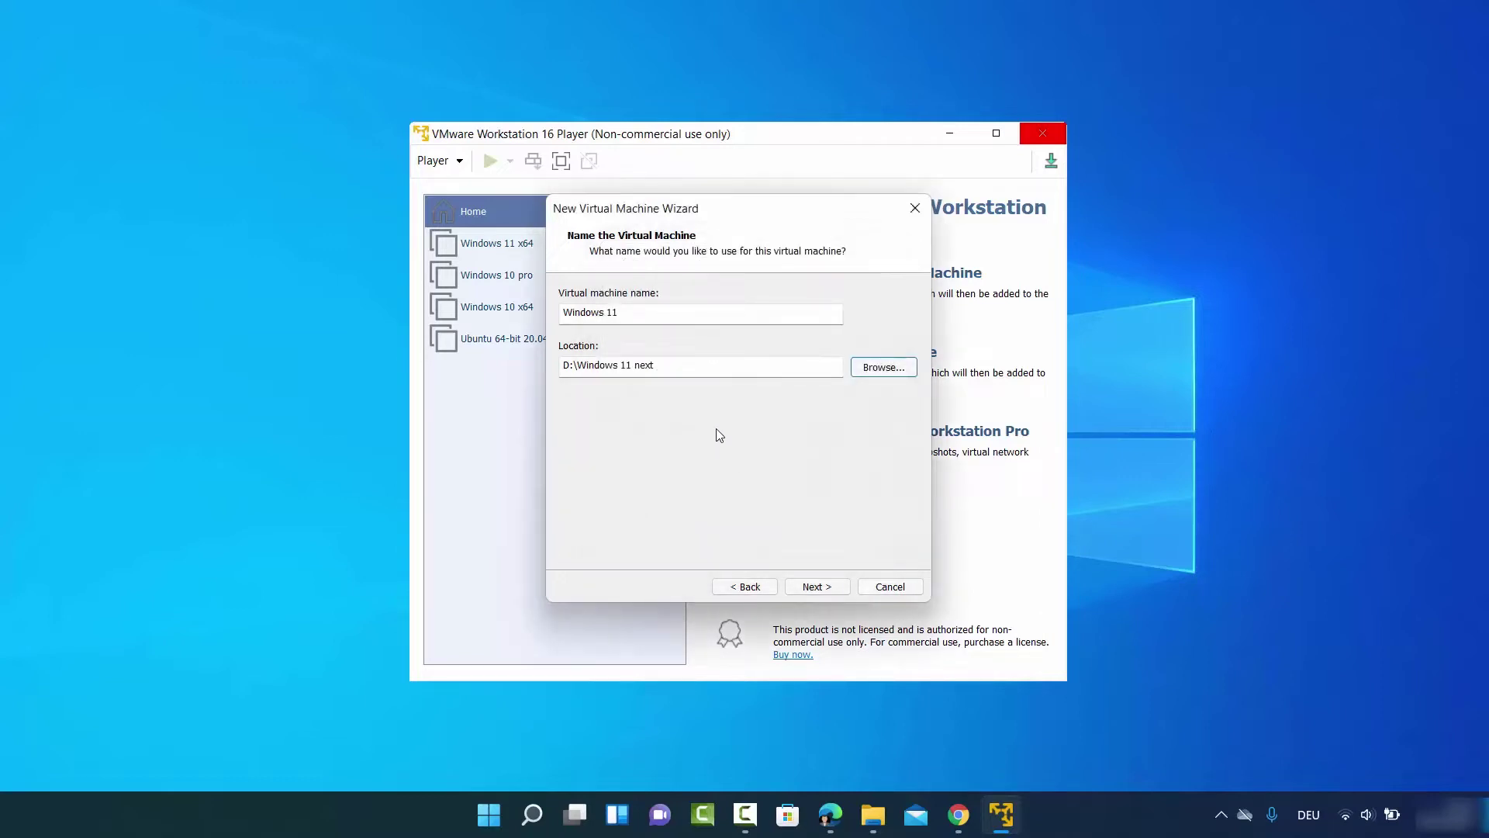
click(818, 587)
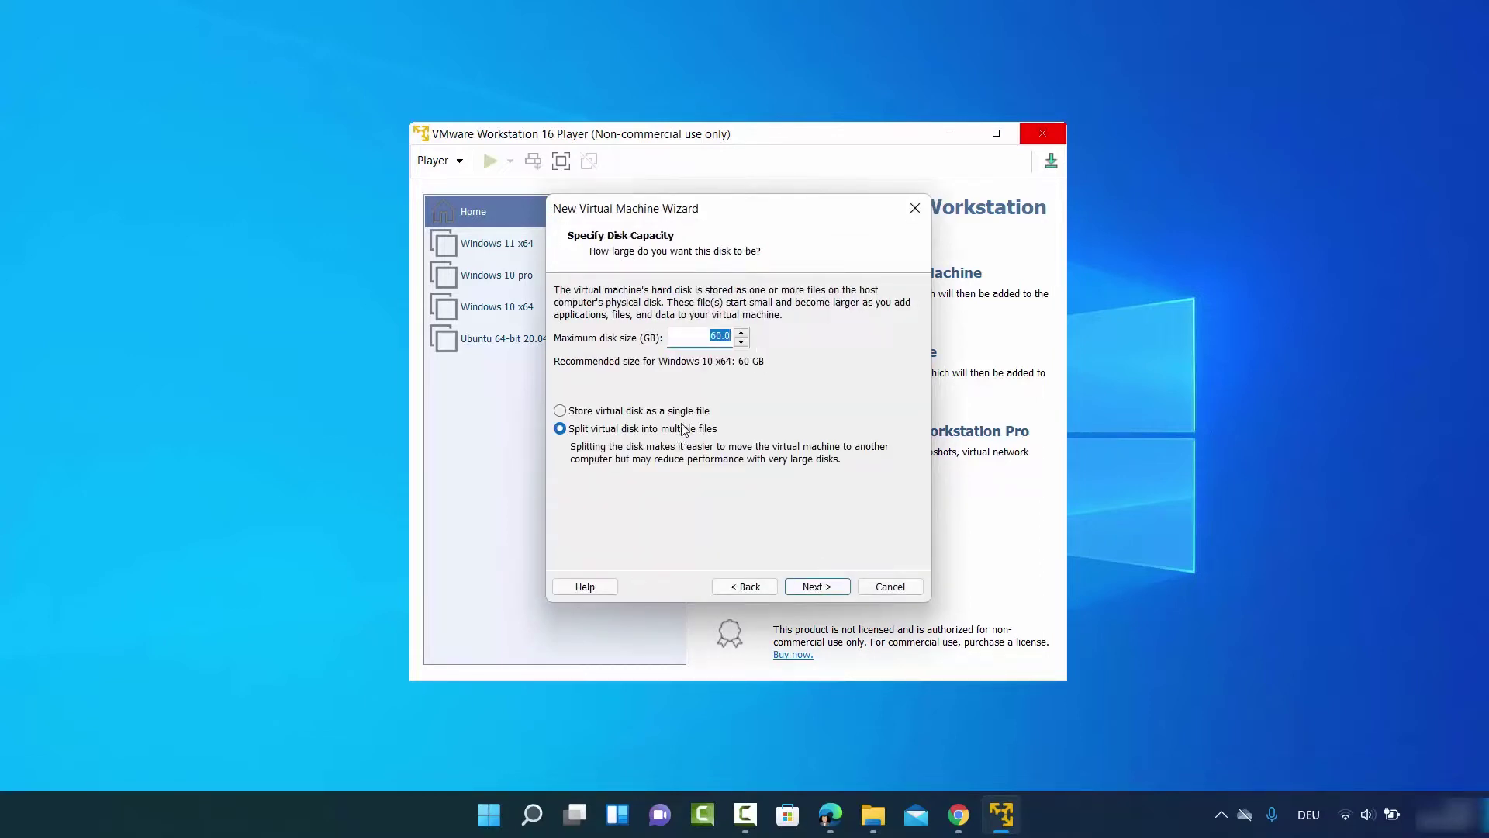
Set the maximum disk size to 100 GB and open the hardware customization from the summary
click(714, 339)
click(817, 588)
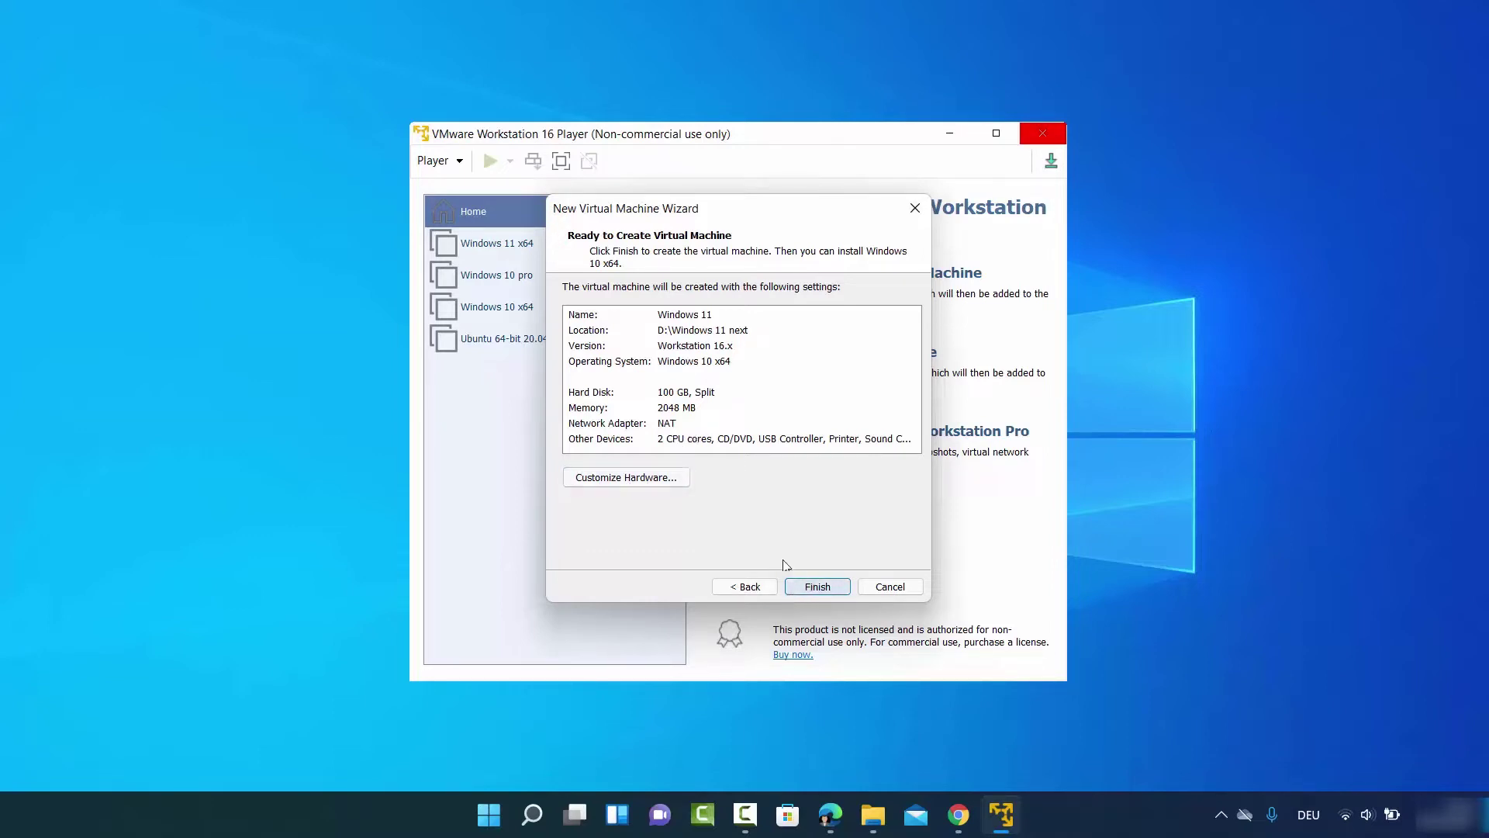
click(619, 478)
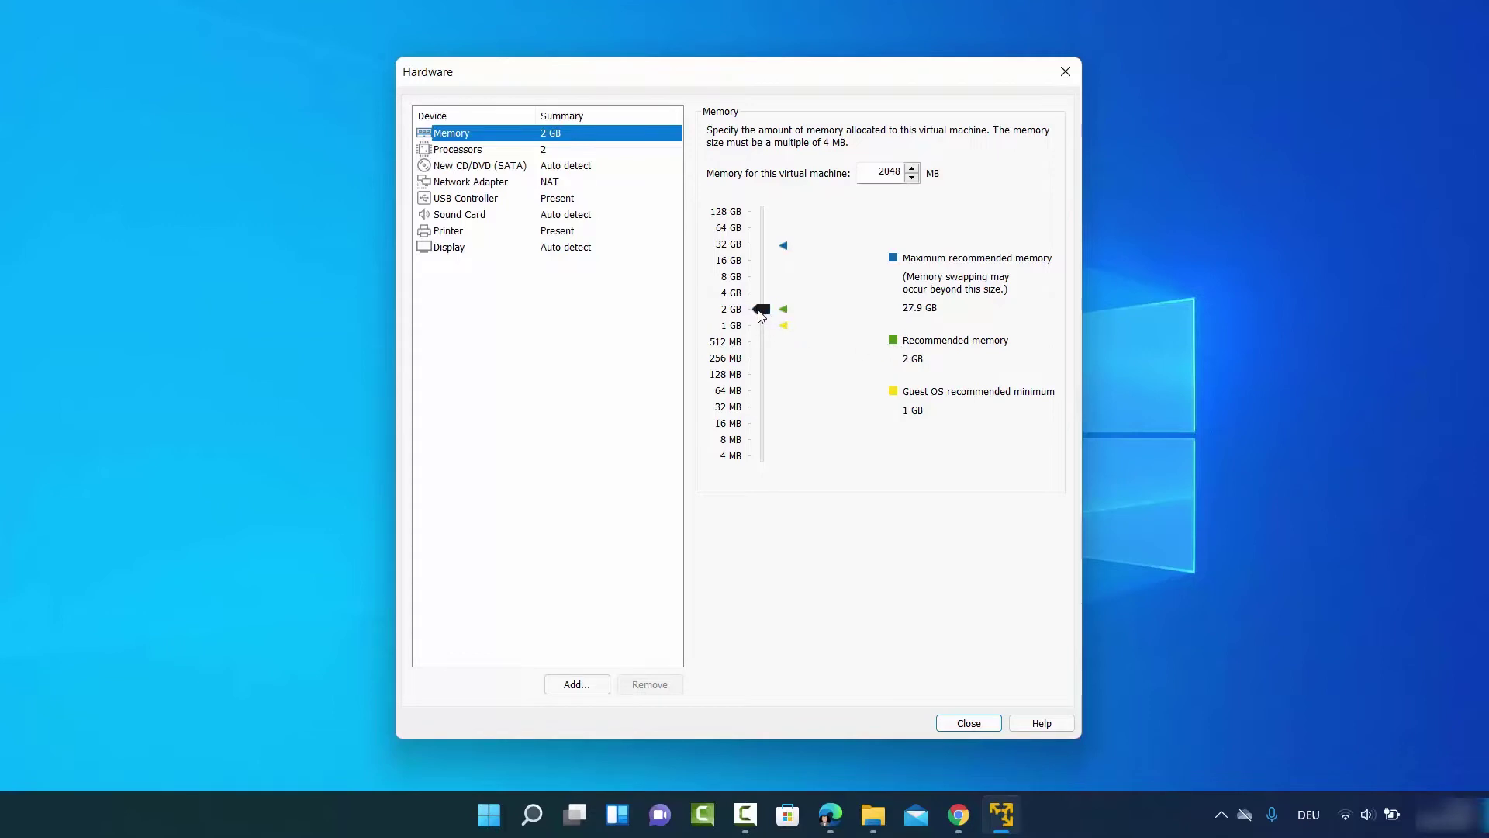
Raise the VM's memory to 8 GB and give it 4 processor cores
drag(760, 313, 765, 293)
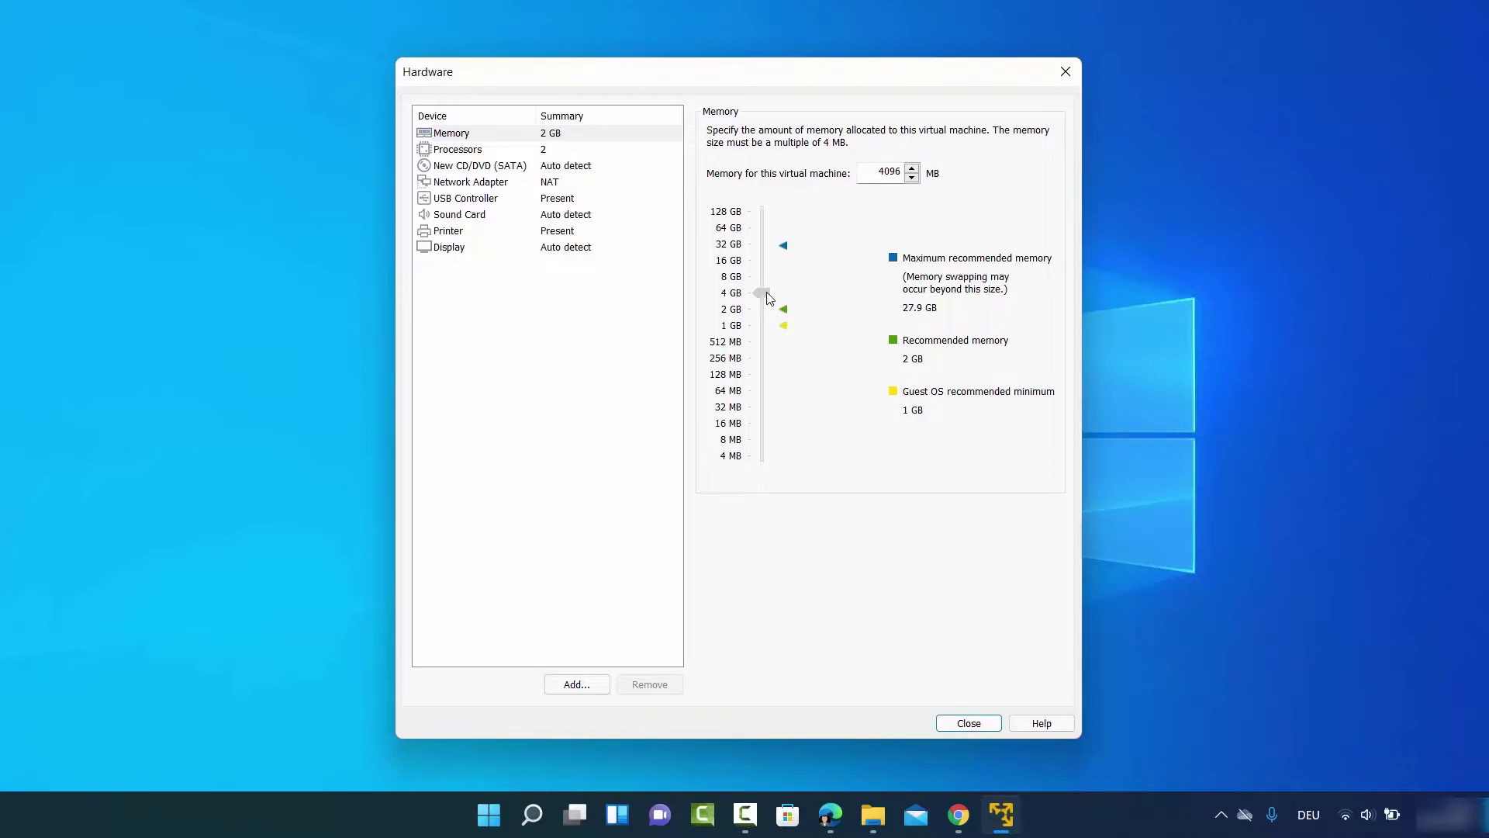
drag(770, 299, 767, 278)
click(767, 281)
click(501, 156)
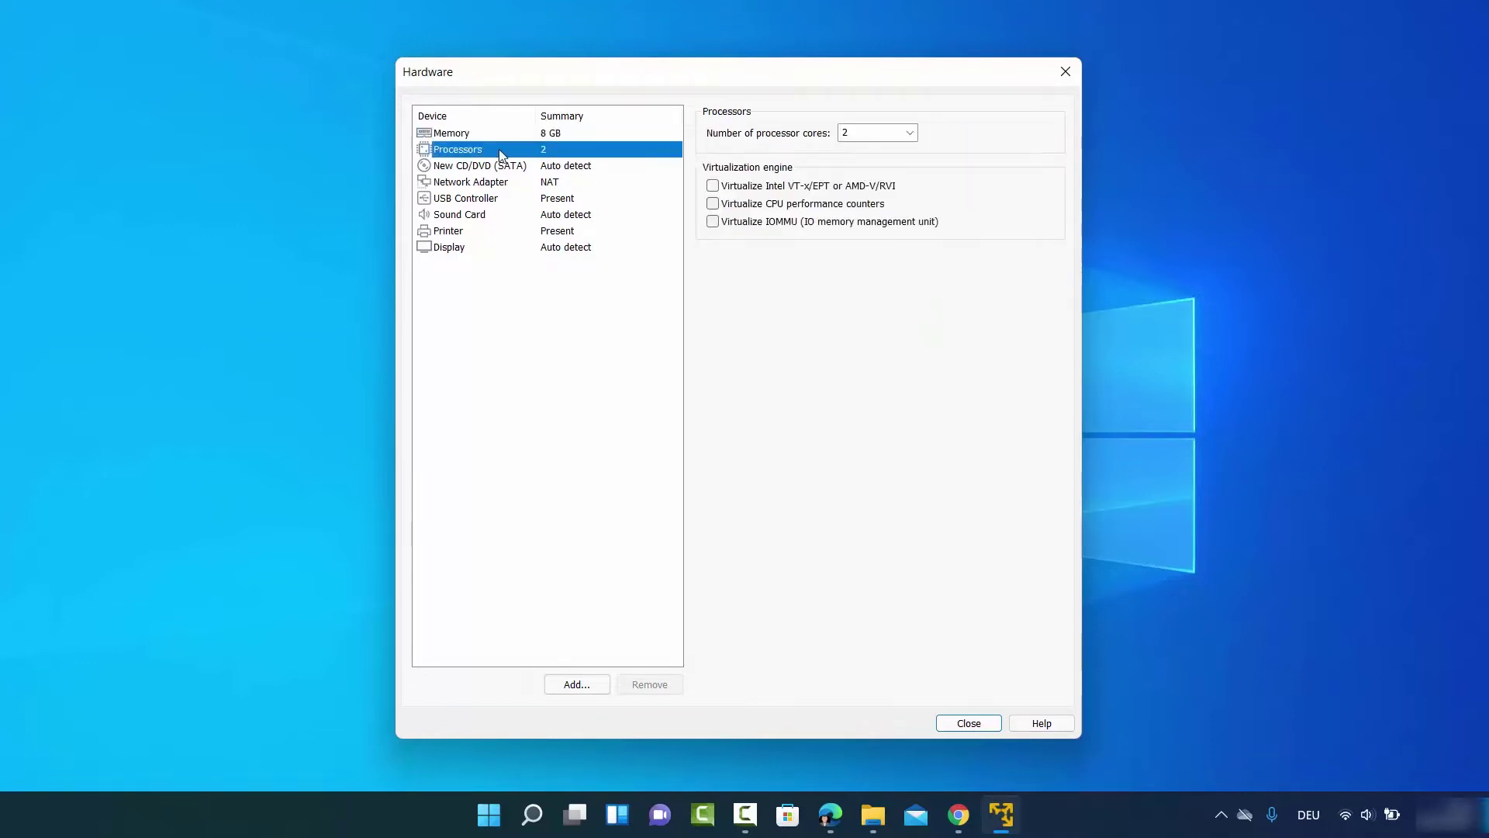
click(909, 133)
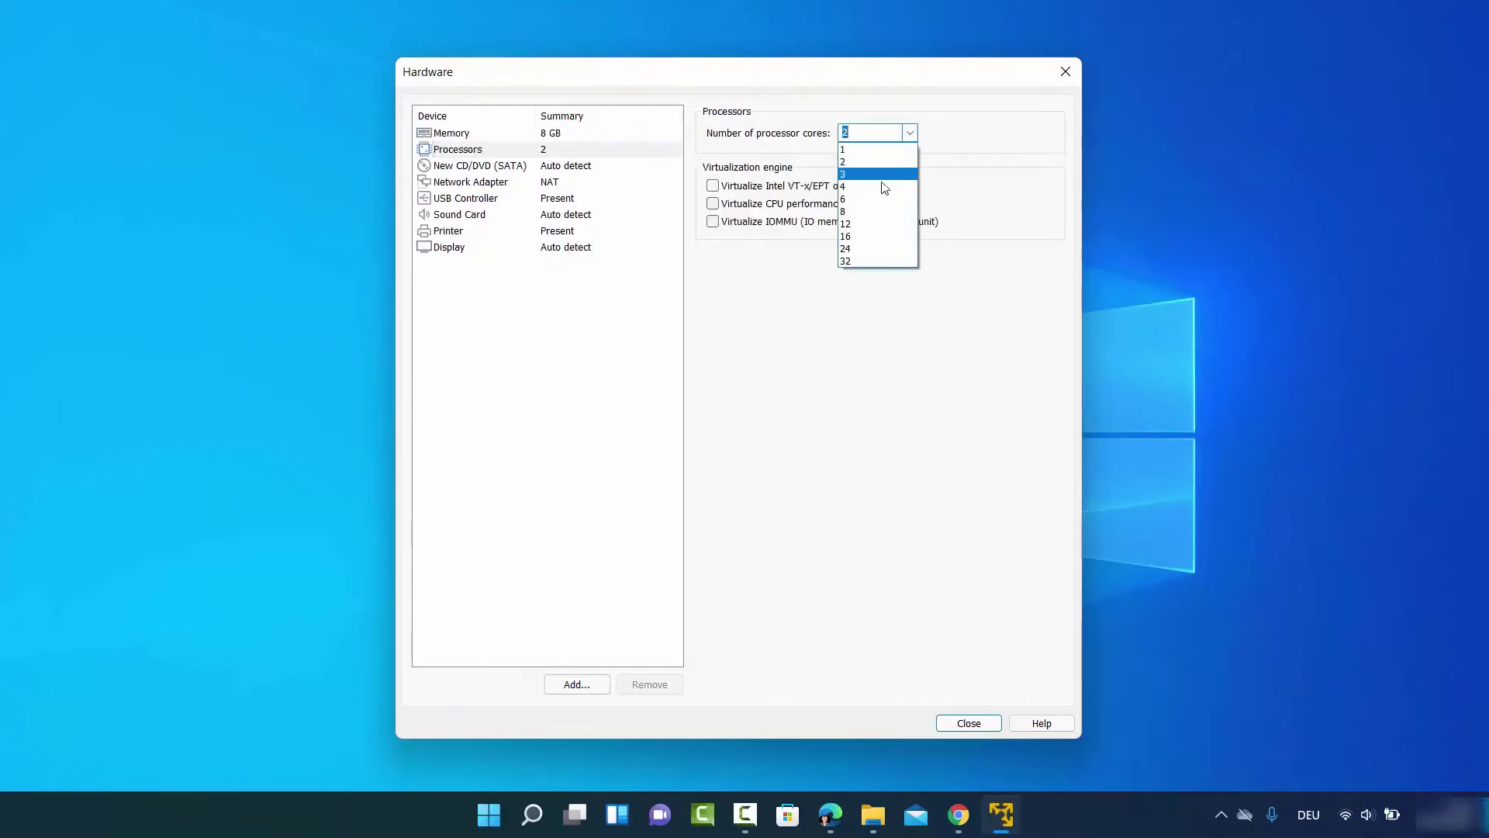
click(884, 187)
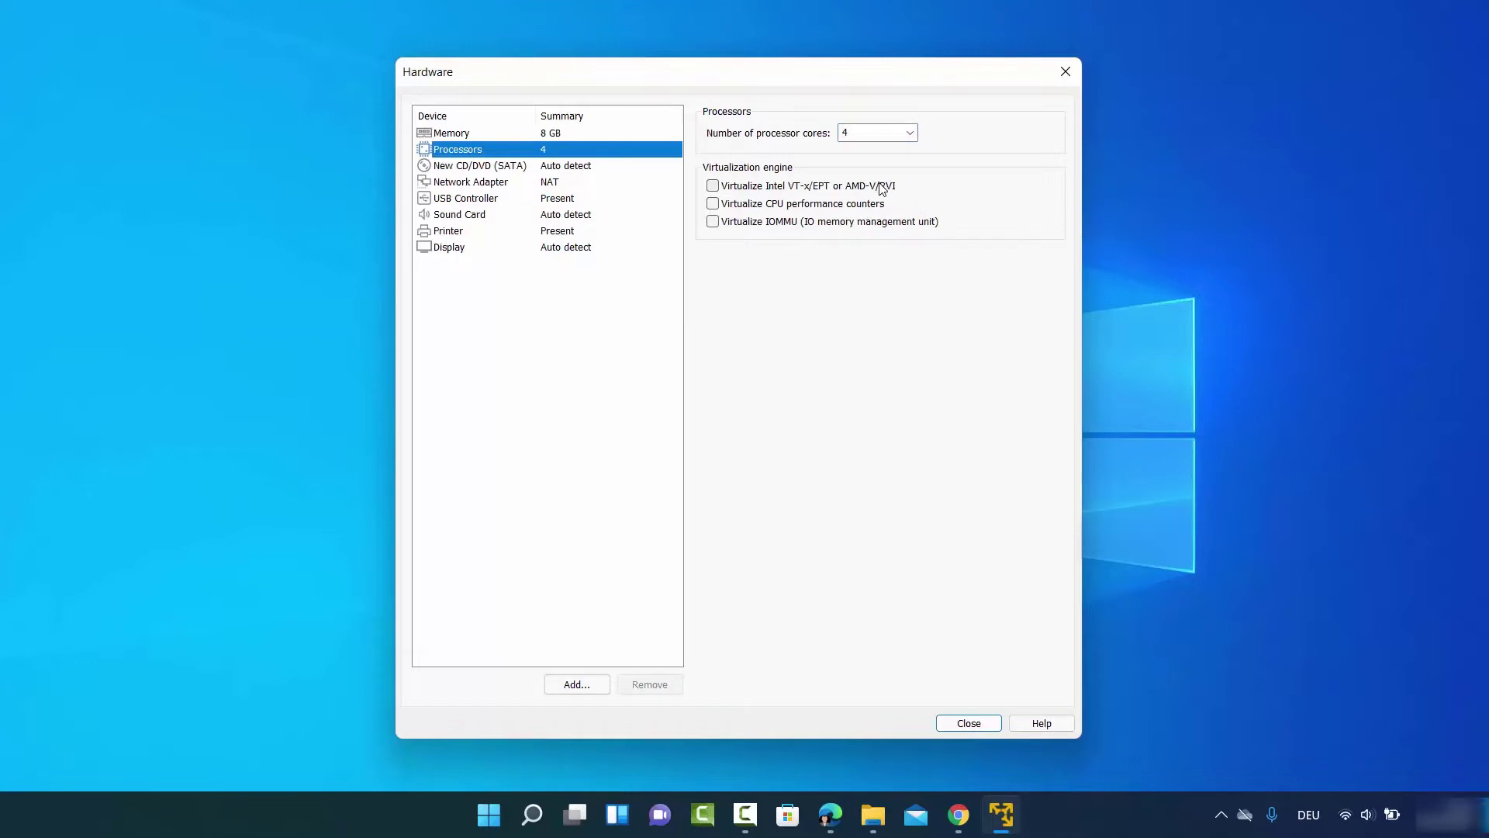
click(481, 169)
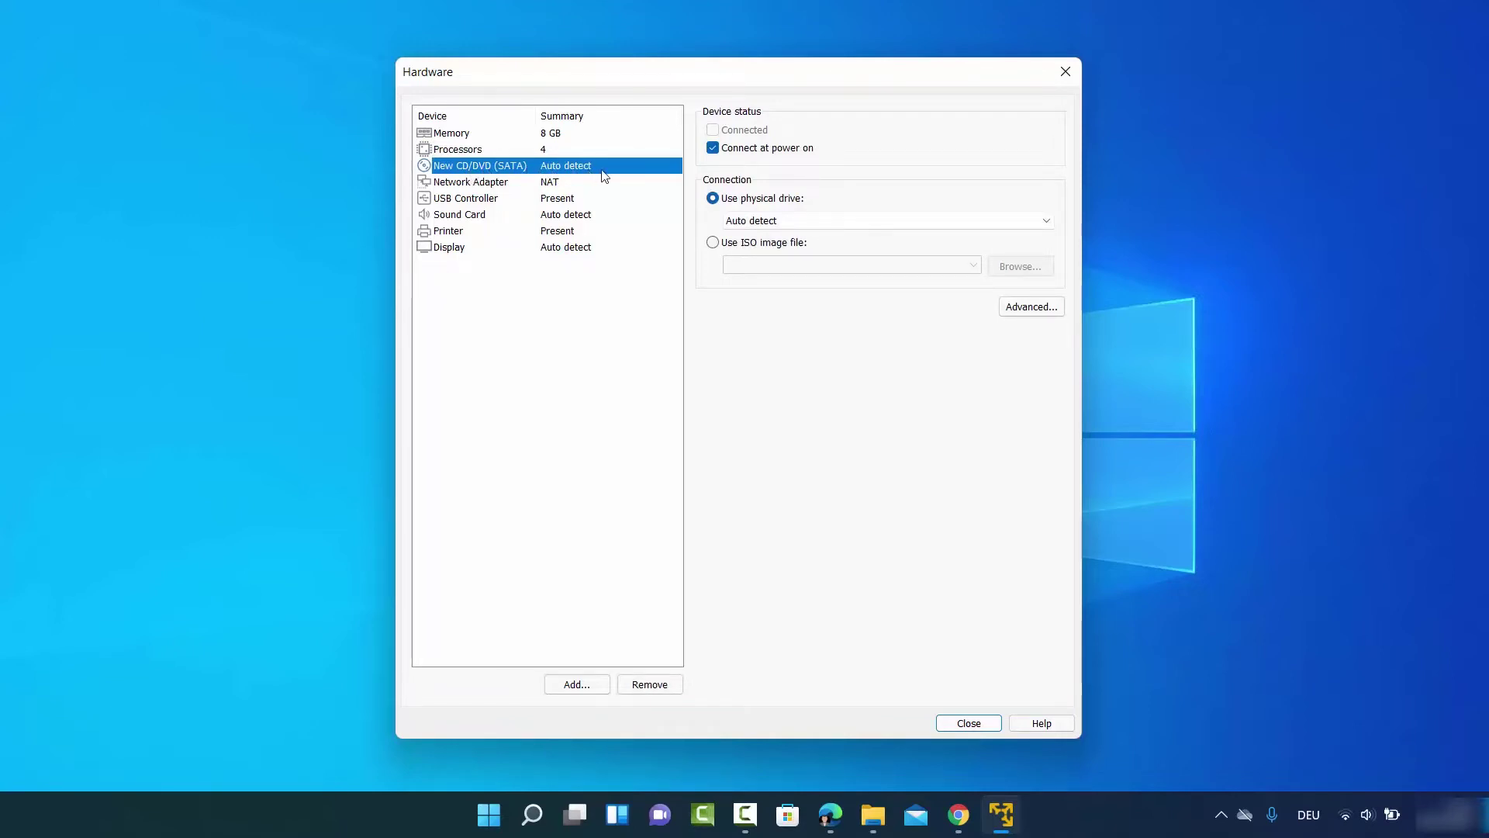
Attach Windows11_InsiderPreview_Client_x64_en-us_22454.iso to the CD/DVD drive and close the hardware settings
click(711, 243)
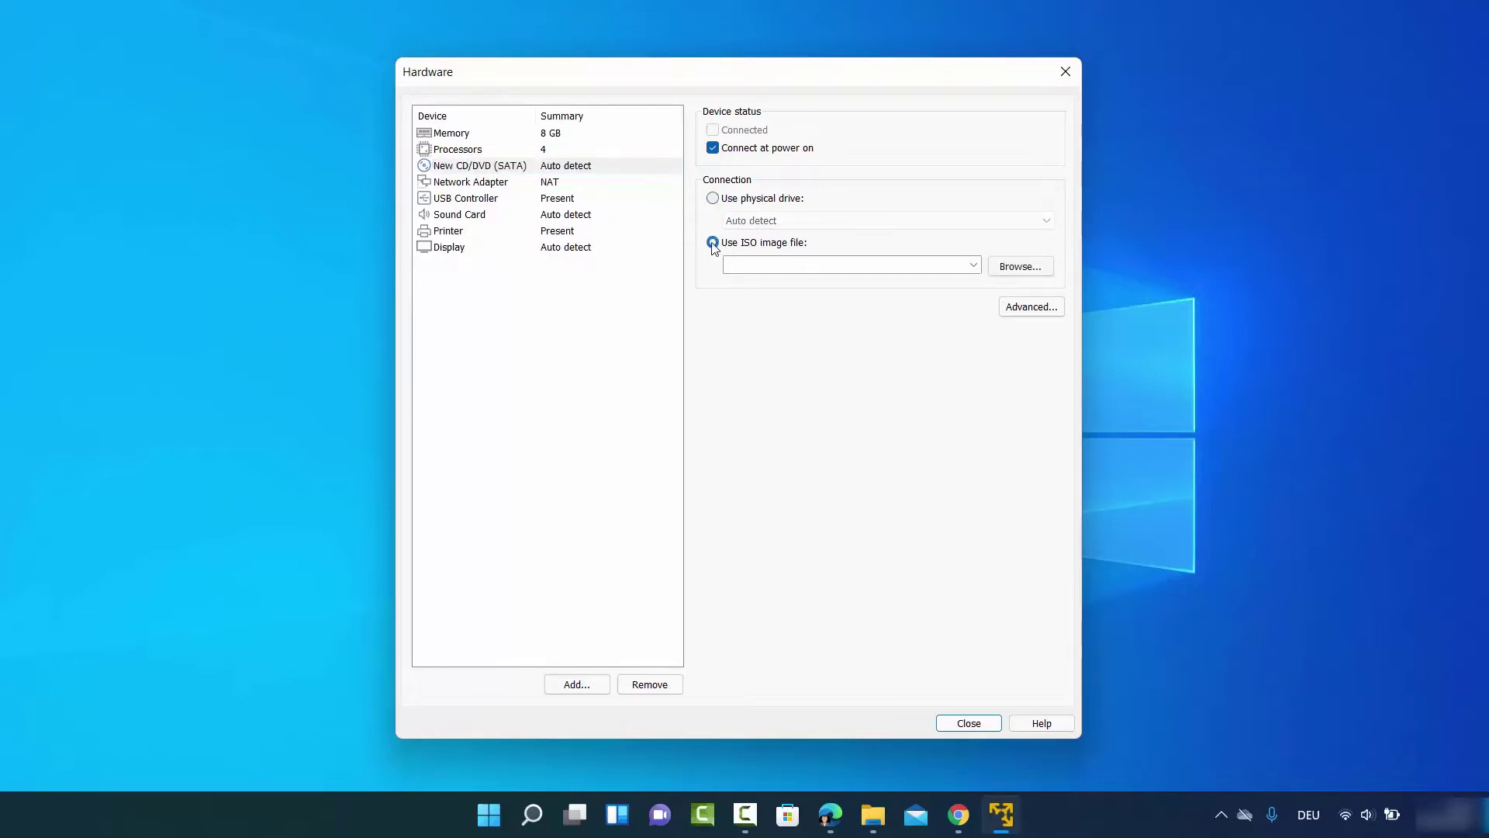
click(1019, 266)
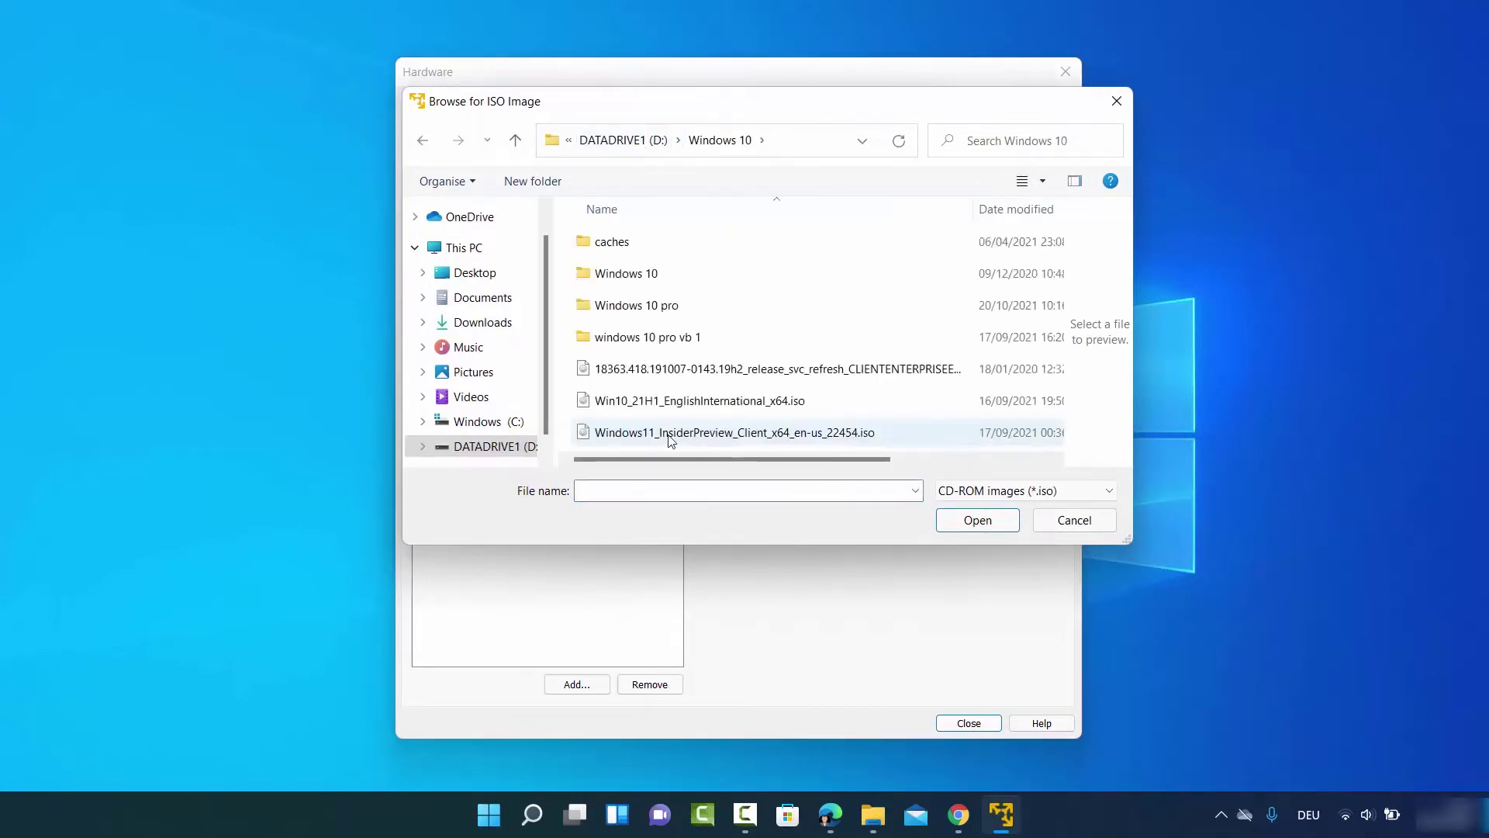
click(671, 435)
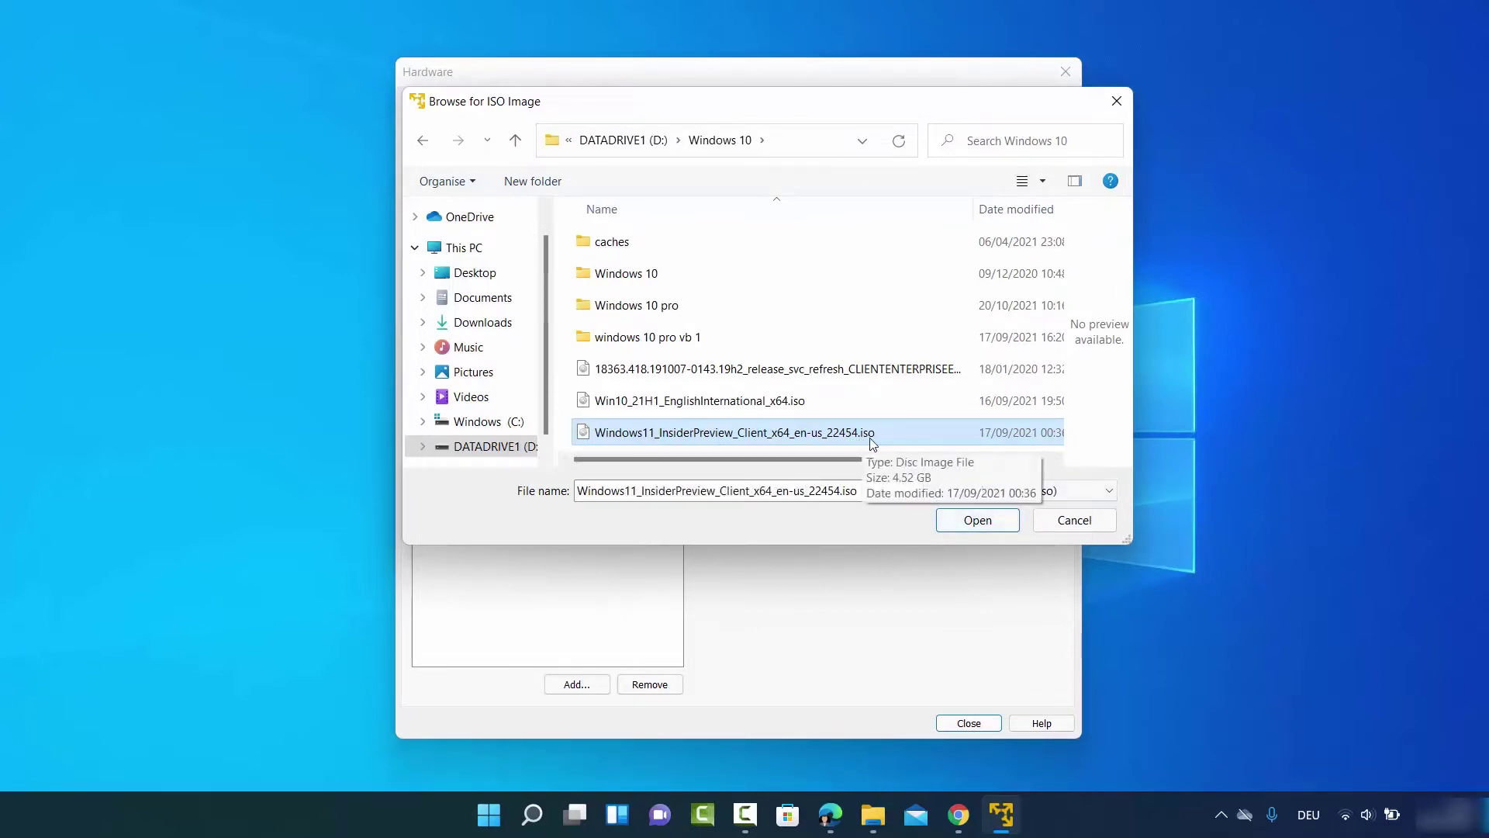
click(969, 522)
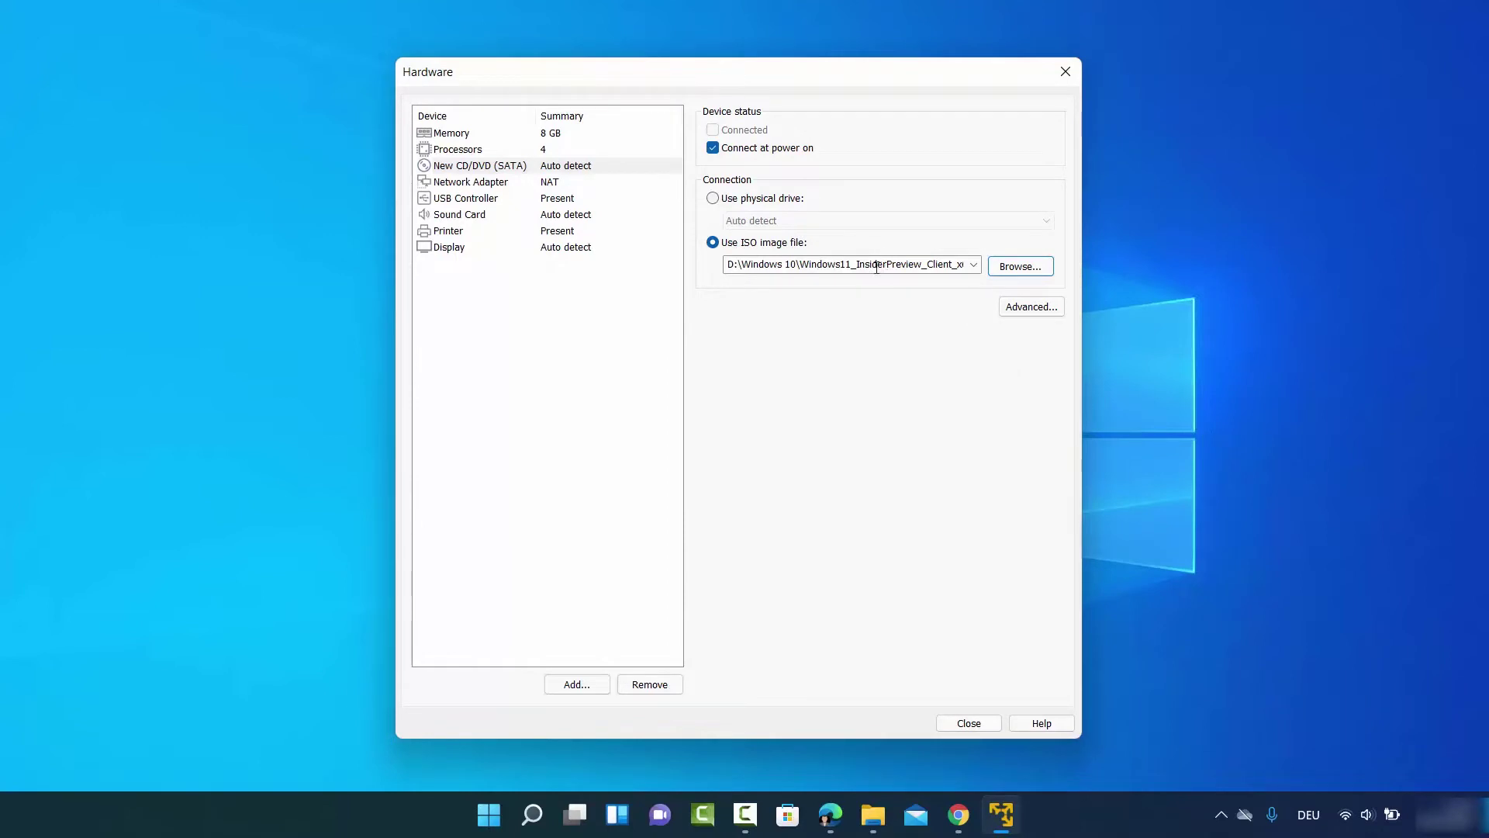
click(493, 185)
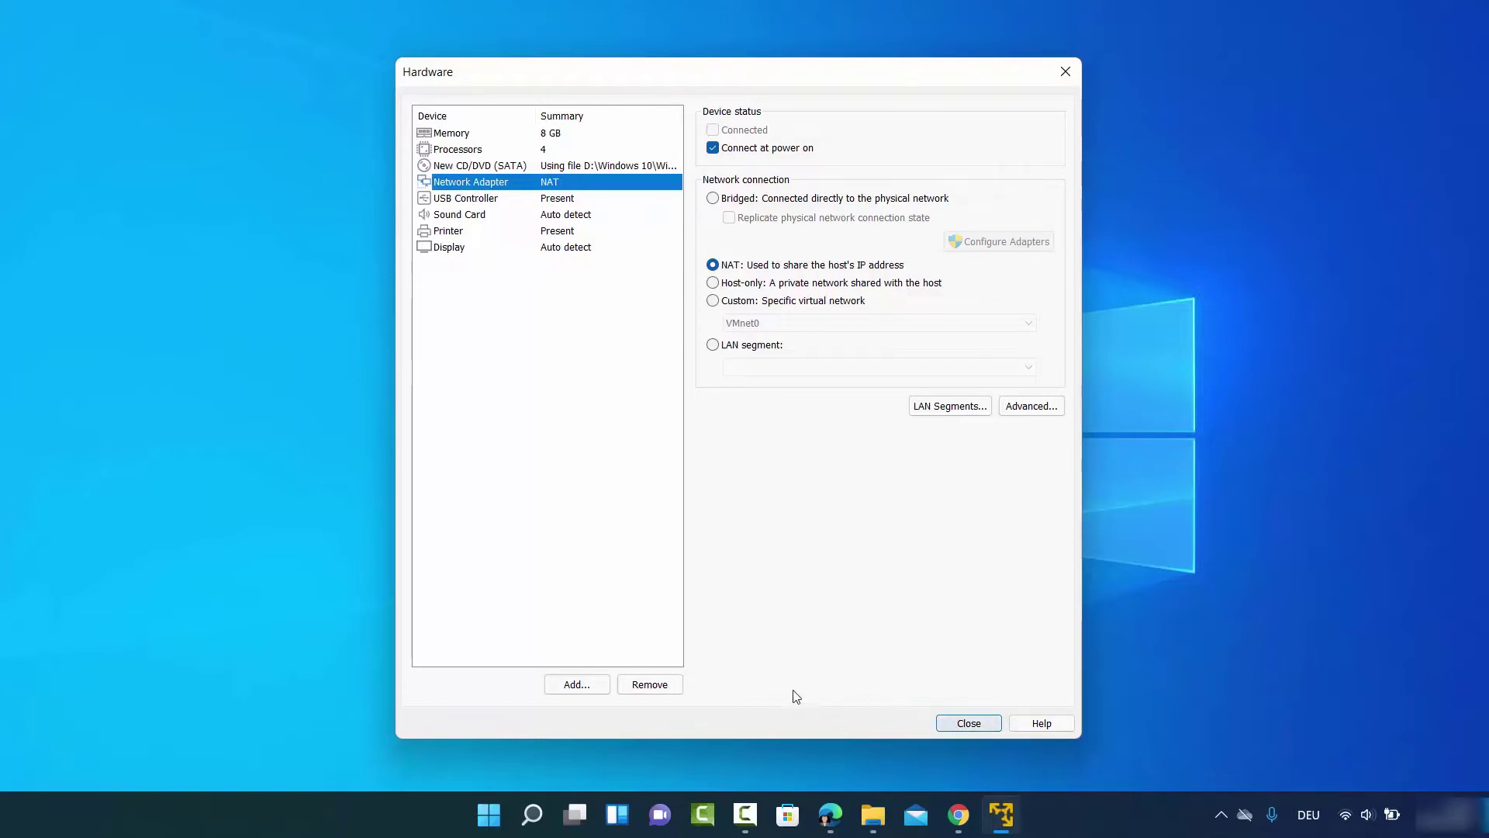
click(947, 723)
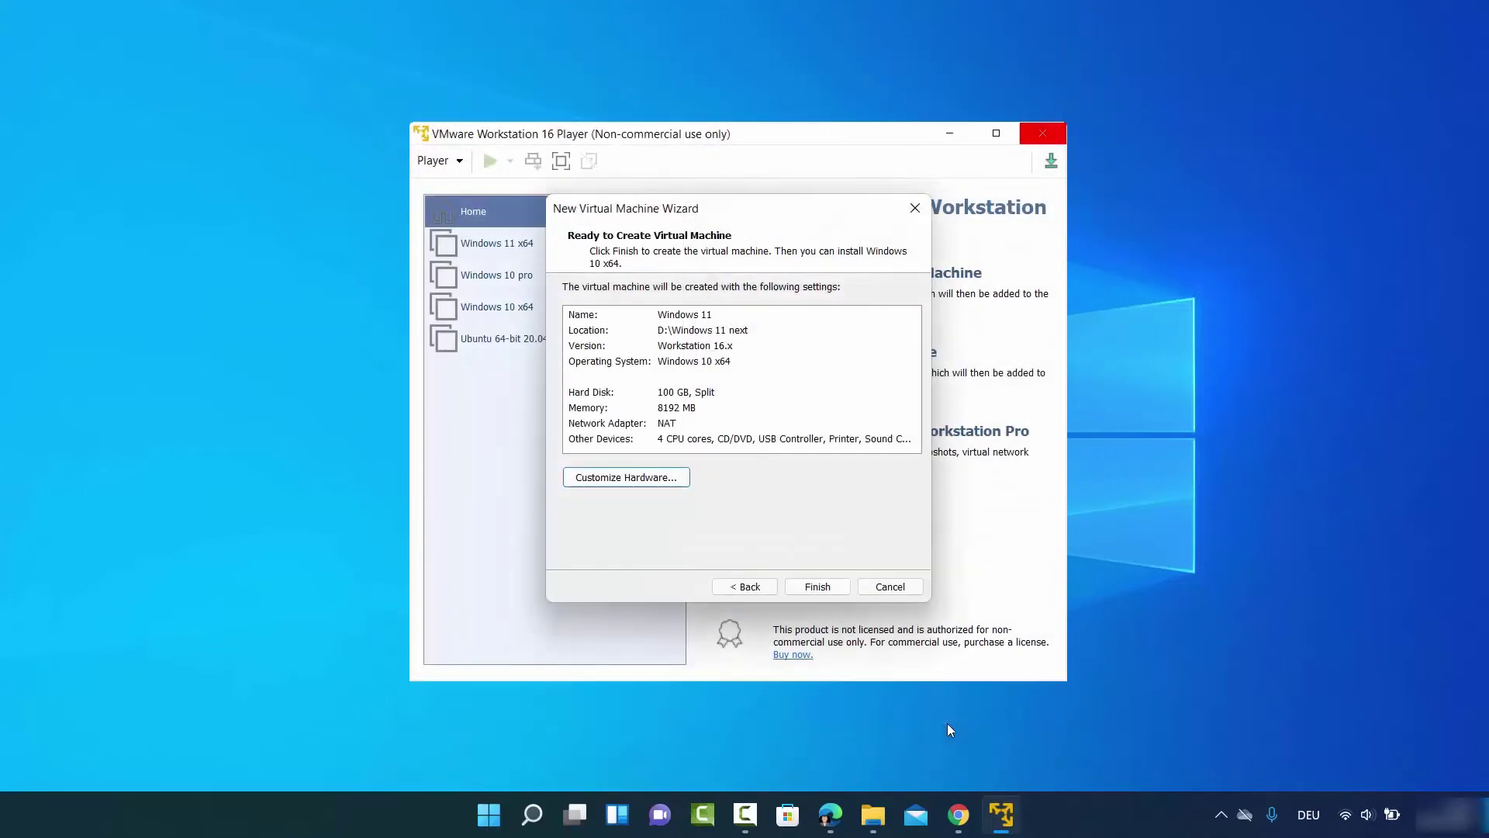
Finish the wizard to create the Windows 11 virtual machine with 8 GB RAM
click(835, 589)
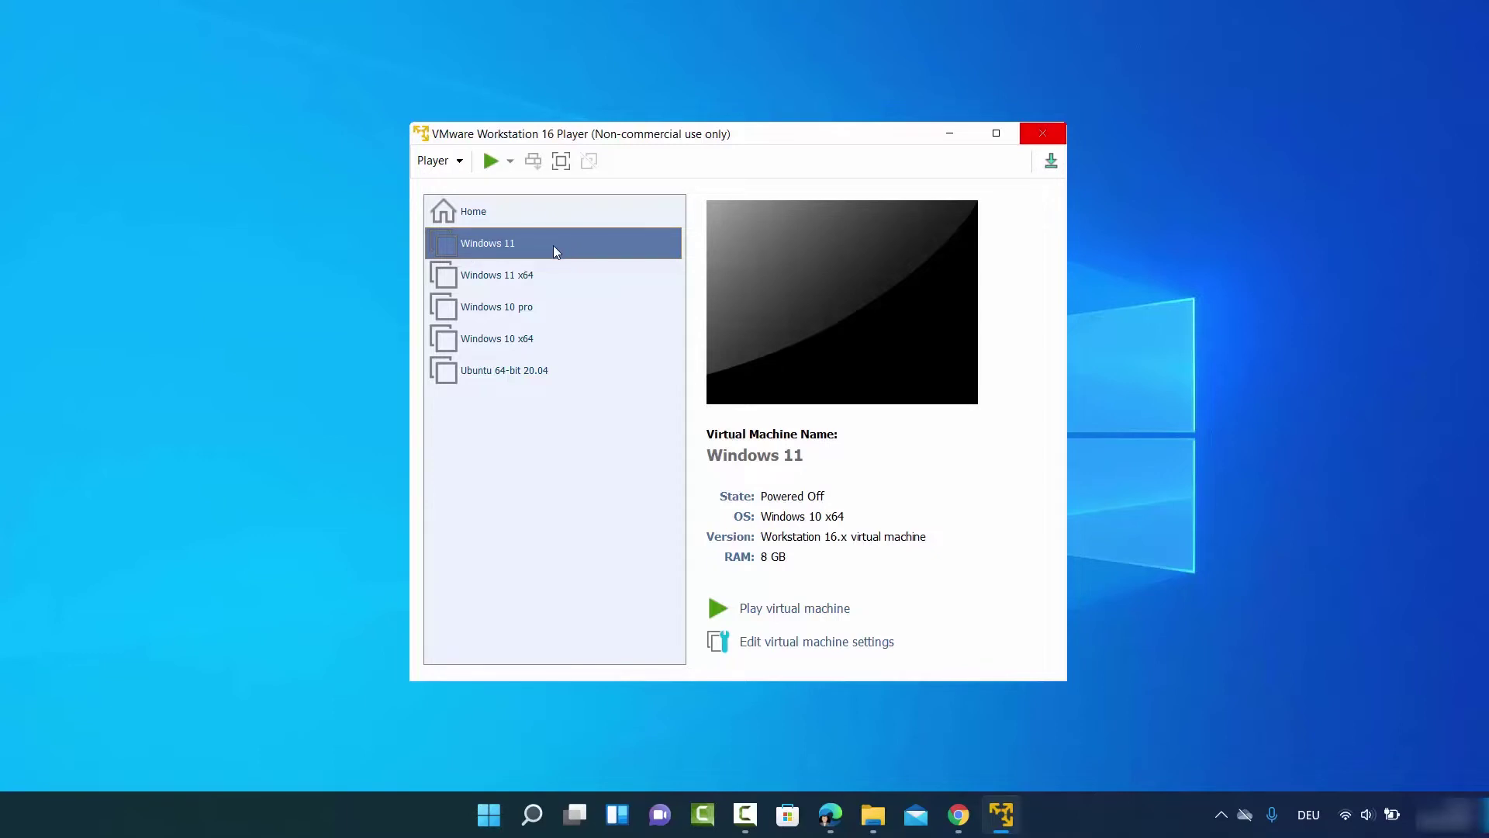
Power on the Windows 11 VM and boot it from the installation ISO
click(793, 610)
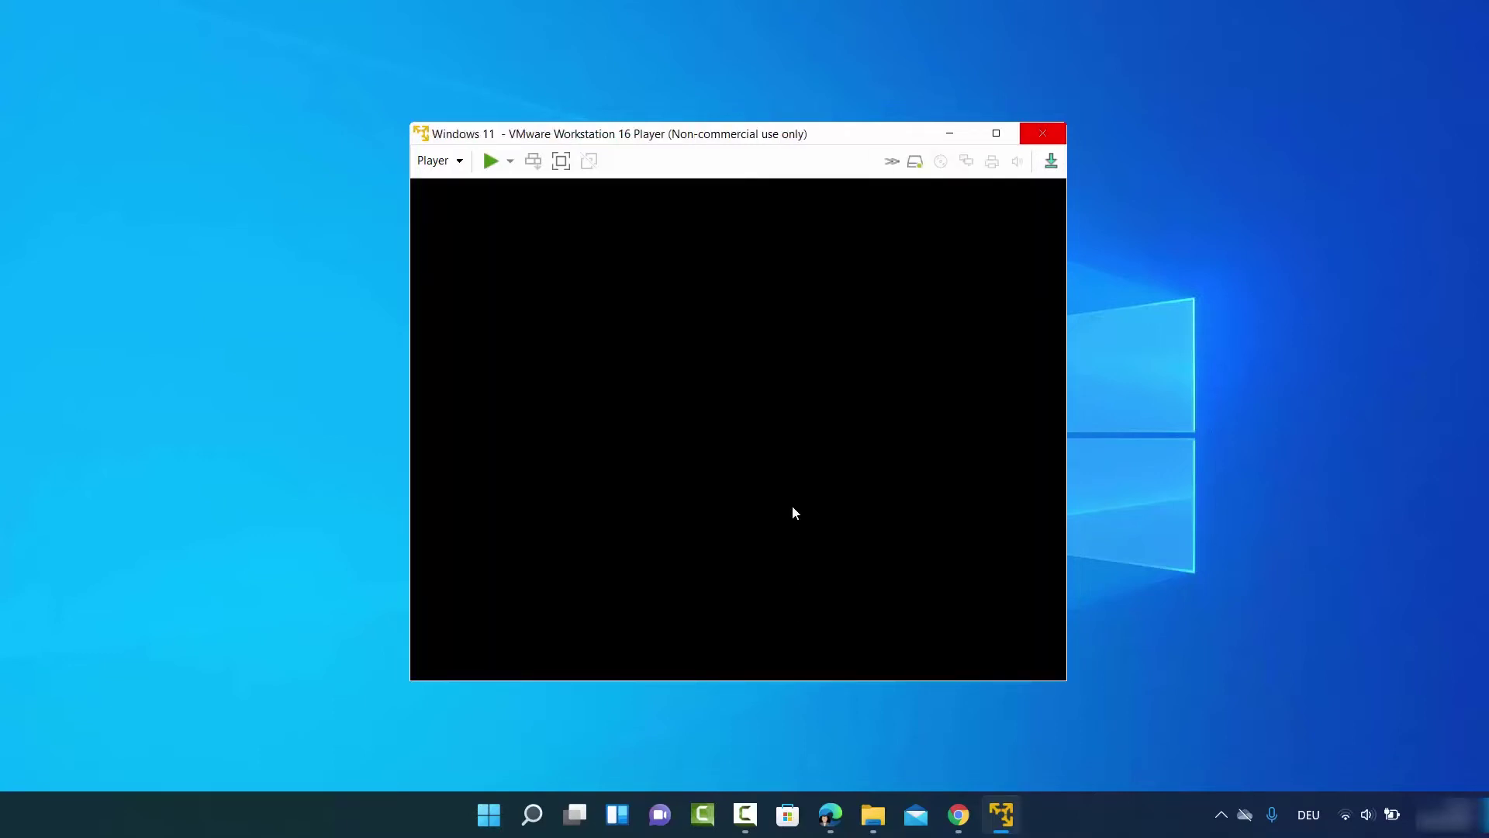
click(773, 241)
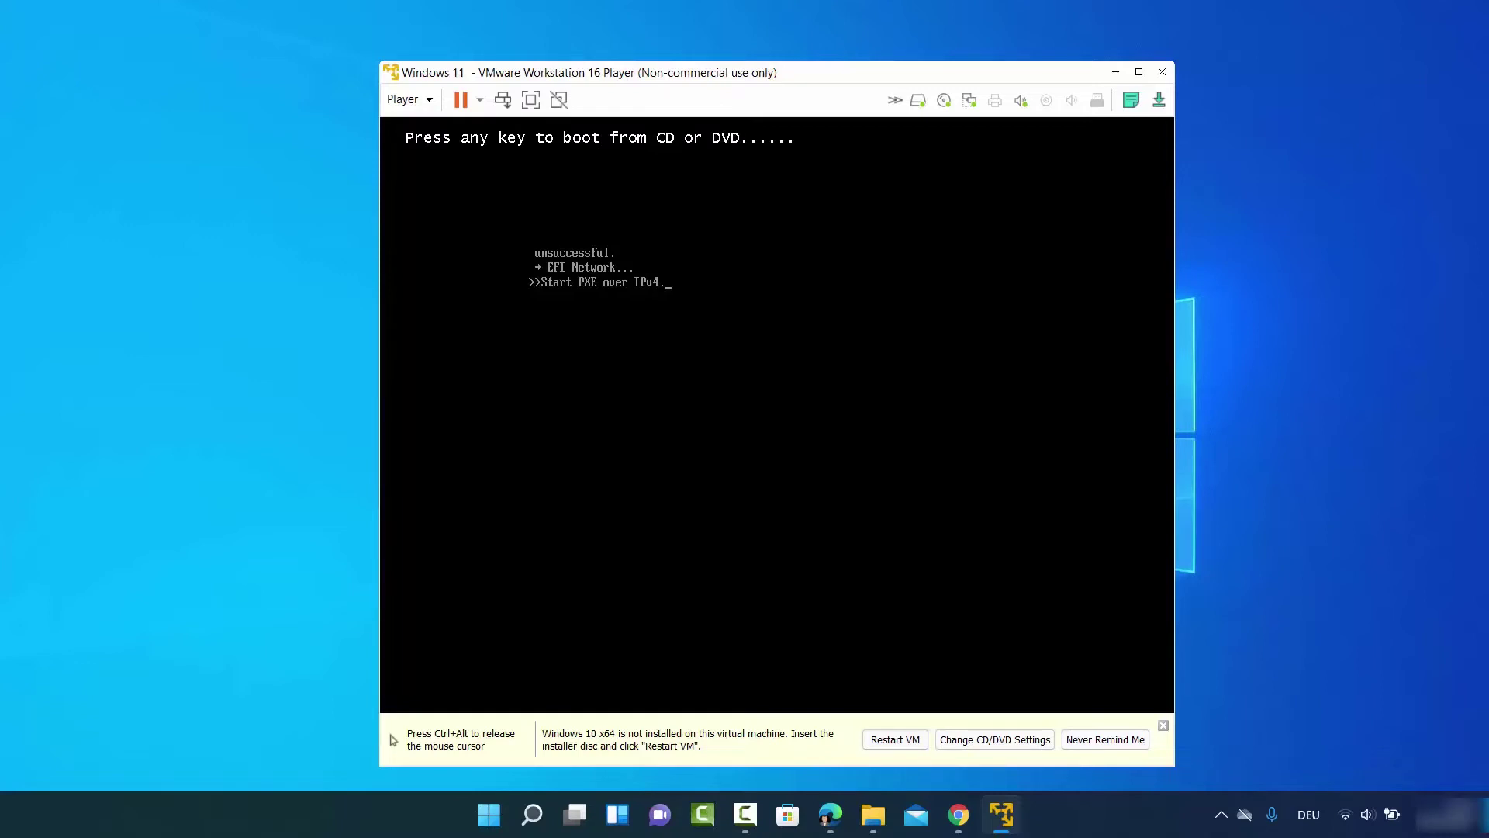
key(Return)
key(ctrl+alt)
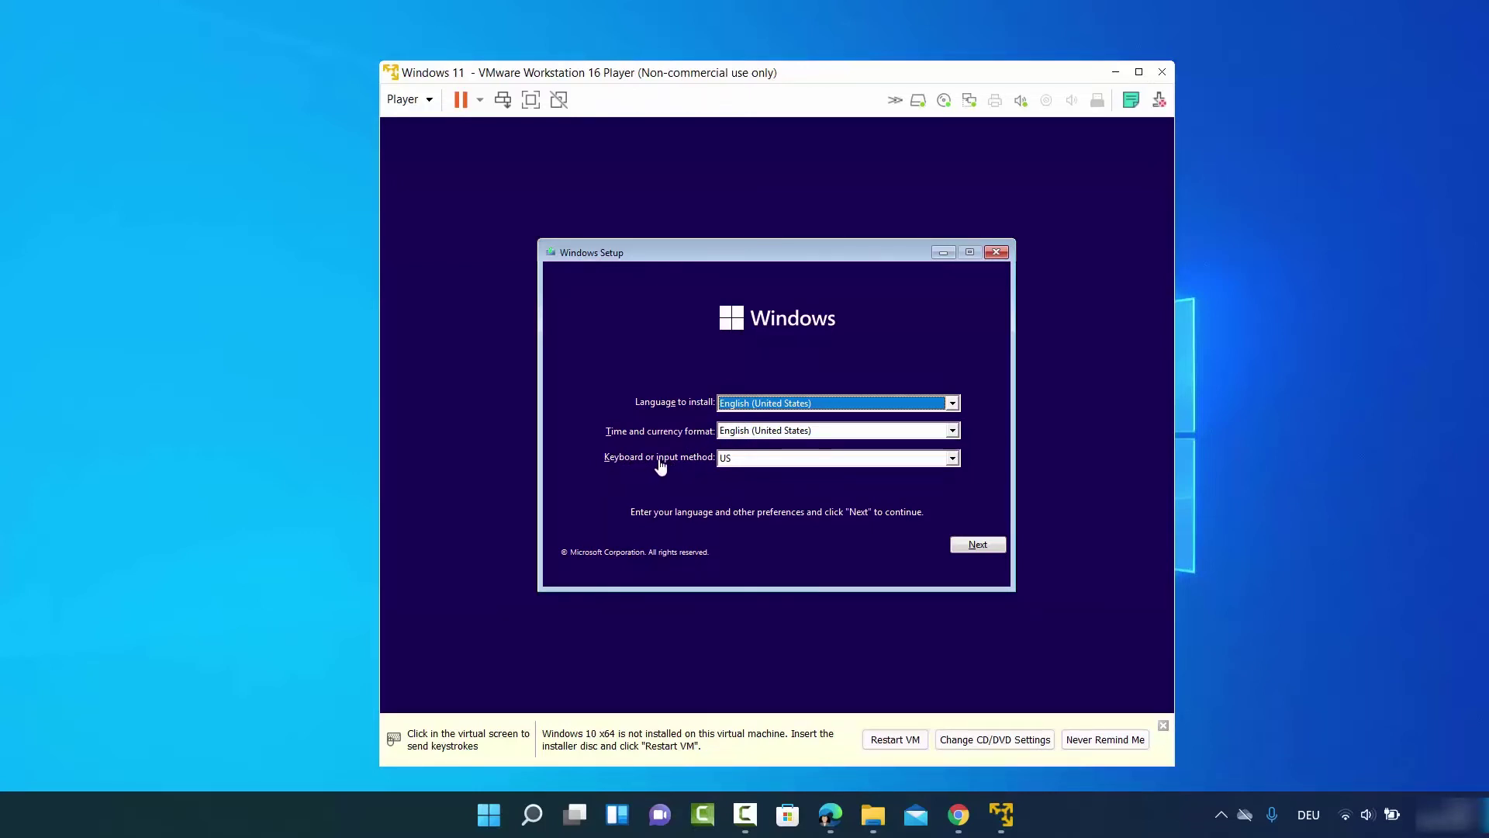
Choose the German keyboard layout in Windows Setup and continue to the product-key page
click(738, 458)
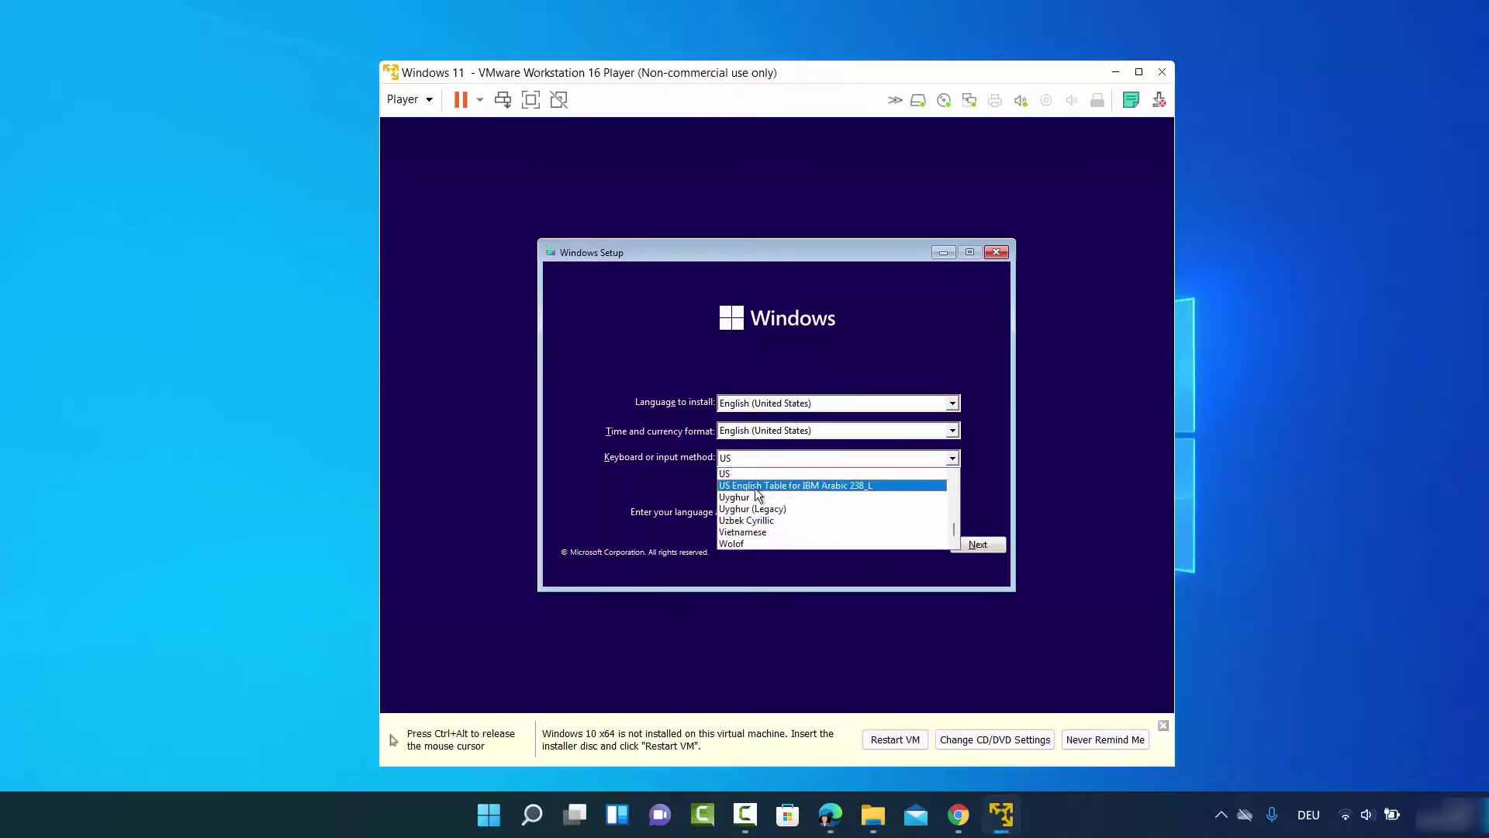
scroll(756, 488, up, 20)
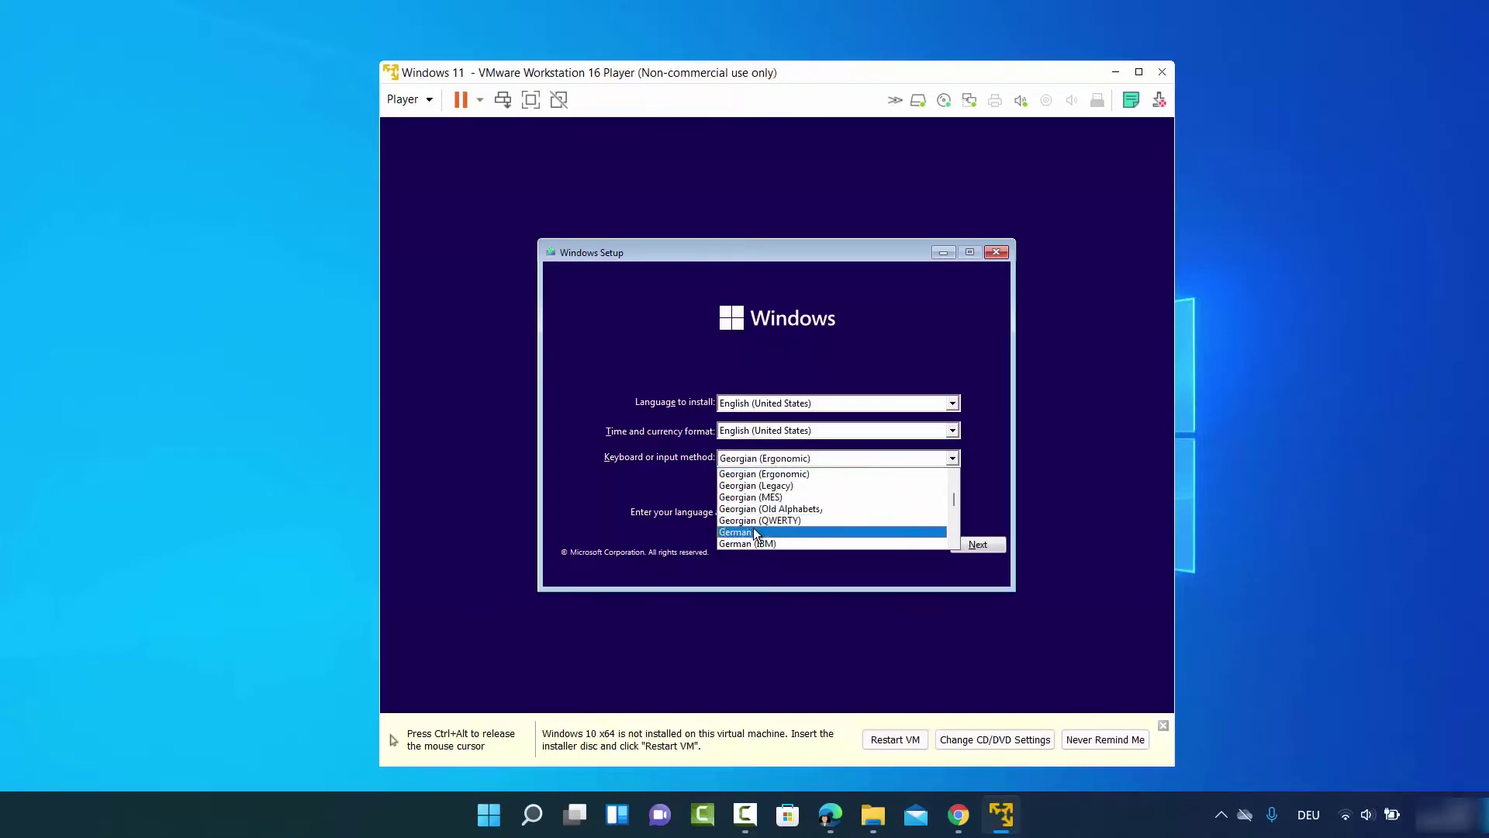
click(756, 533)
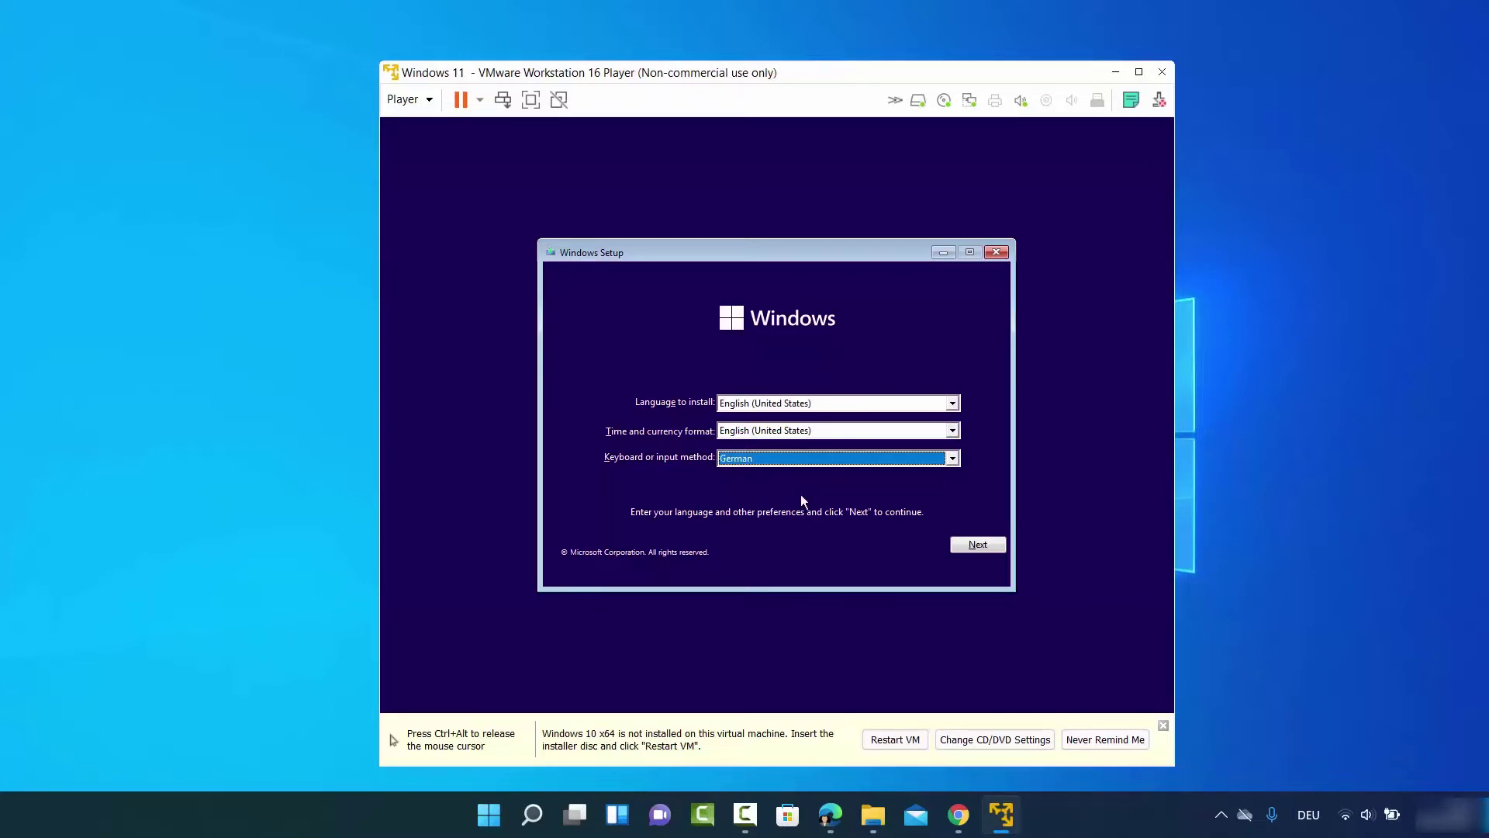
click(978, 545)
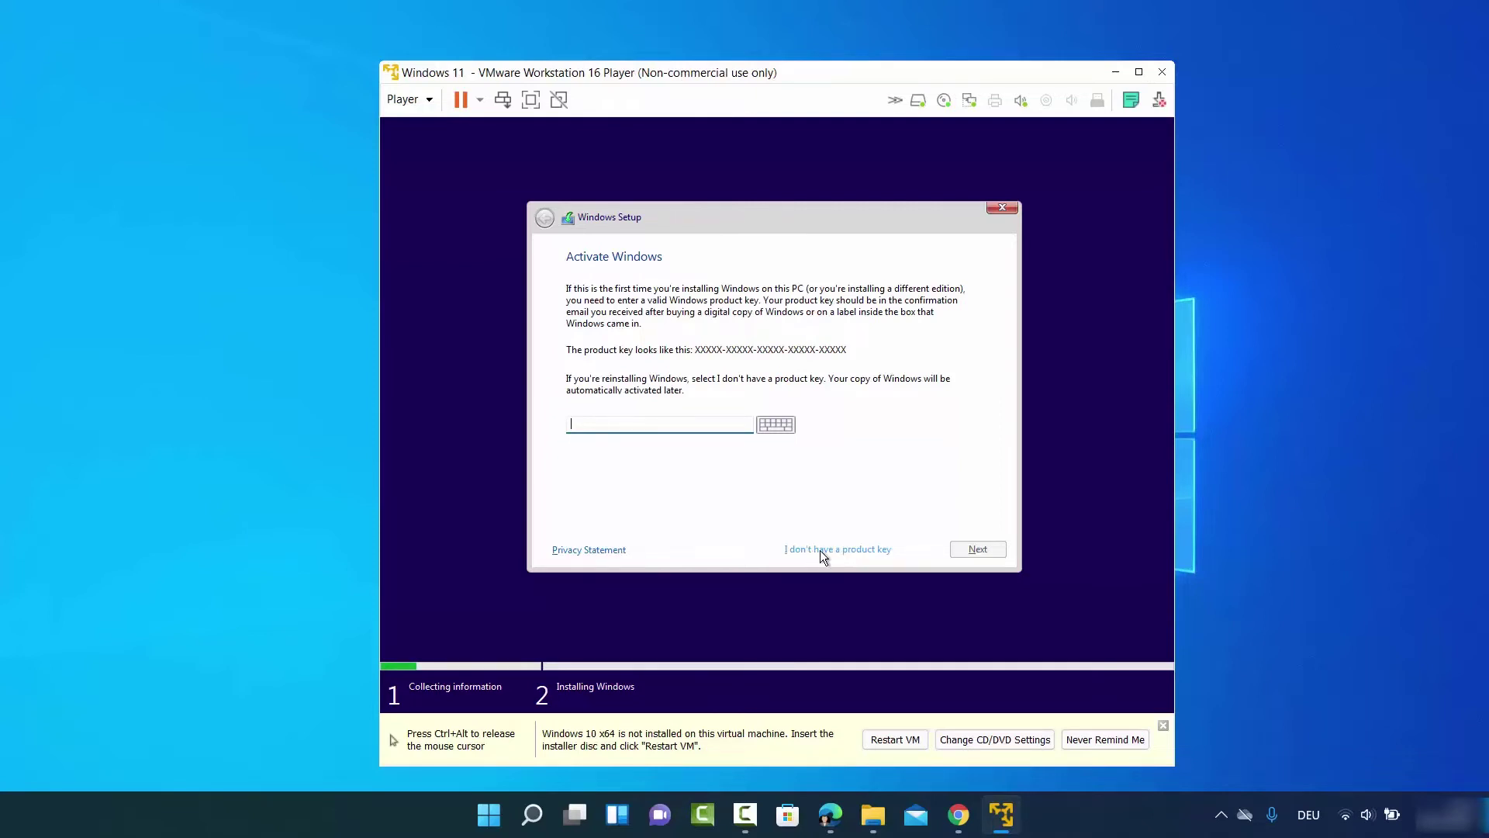
Skip the product key and select Windows 11 Pro from the edition list
click(821, 550)
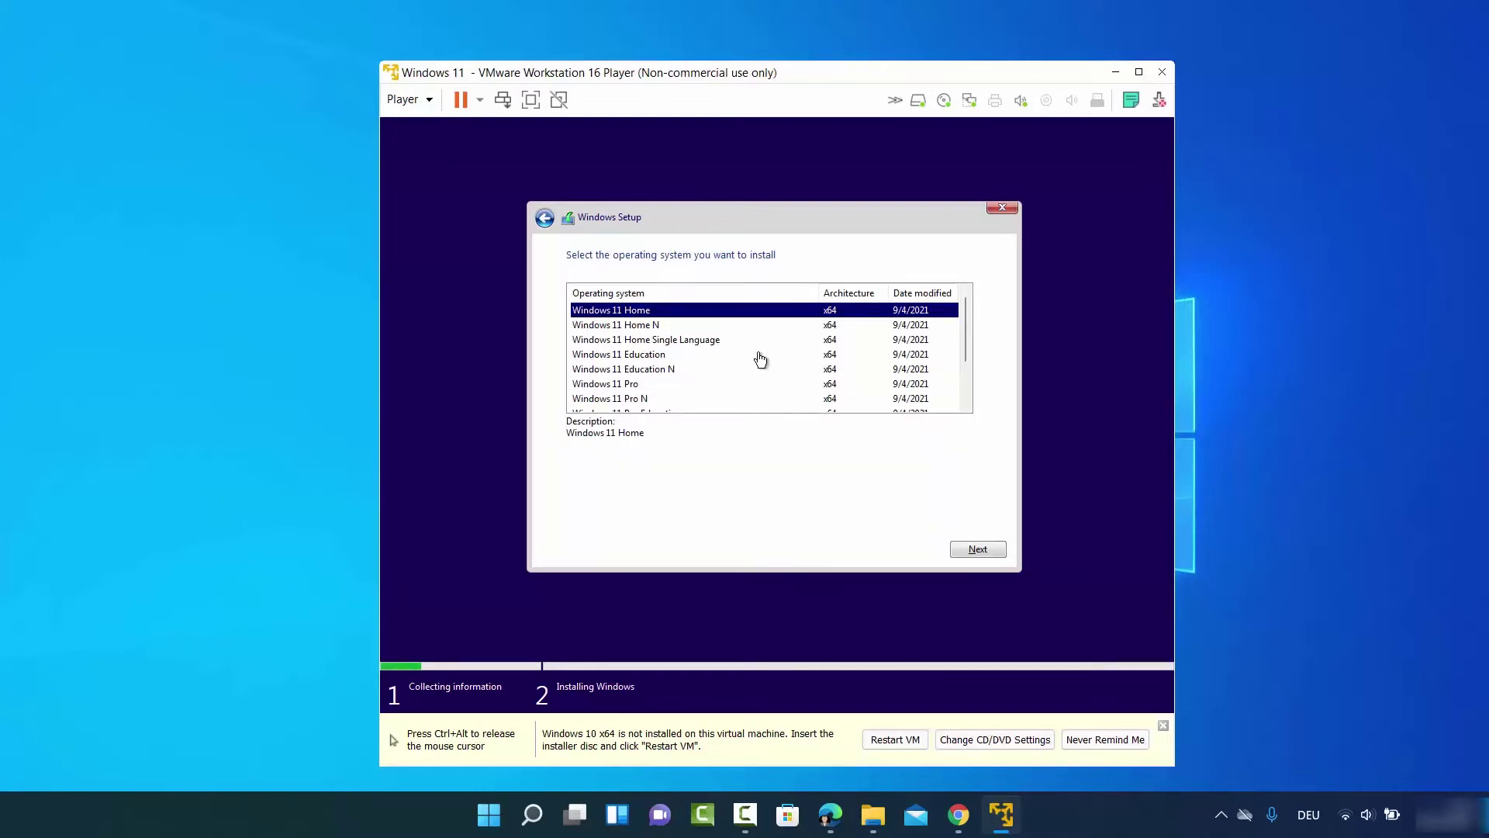
click(636, 386)
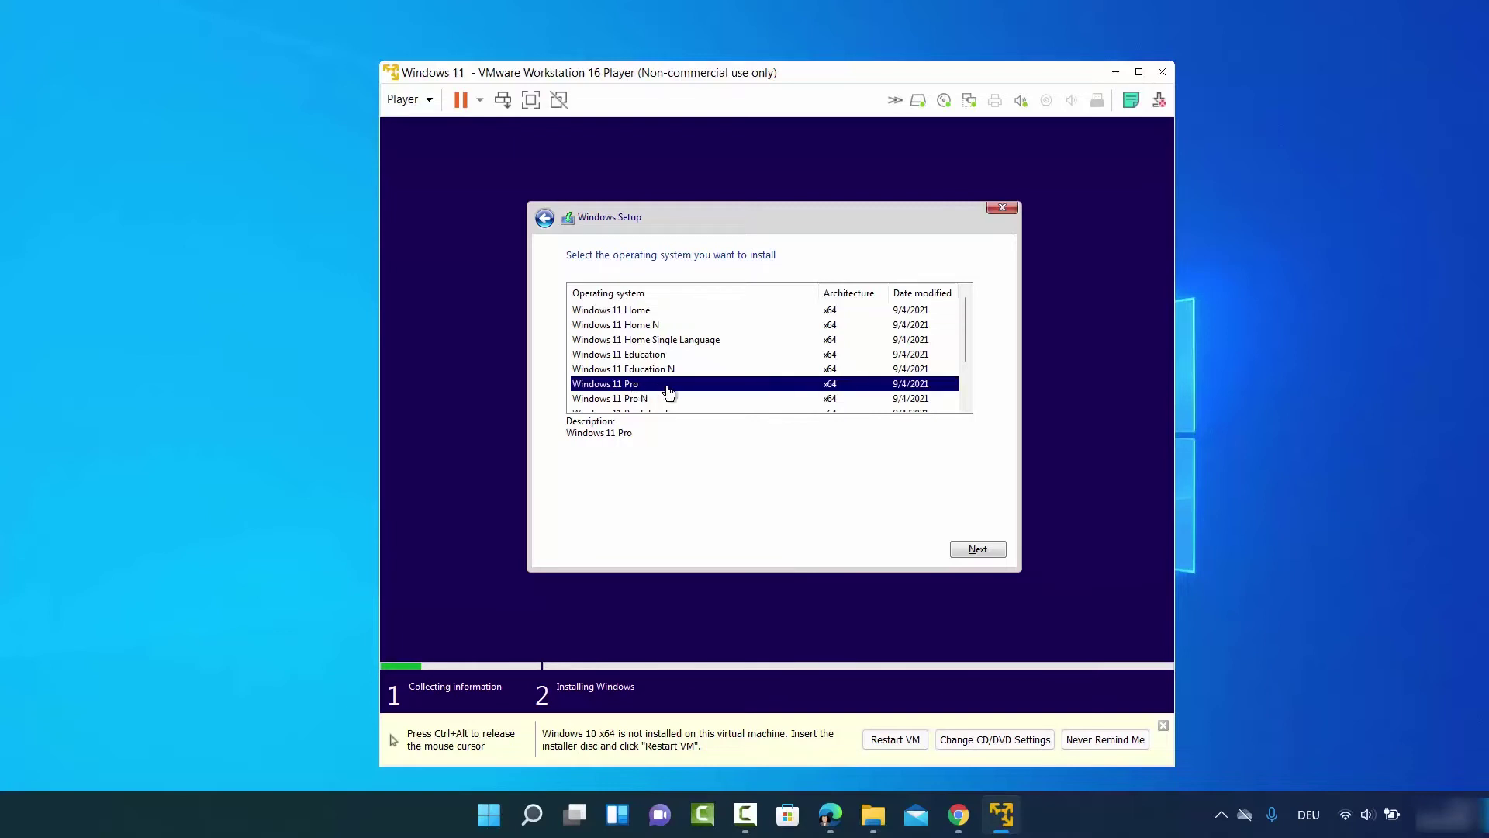
scroll(706, 364, down, 1)
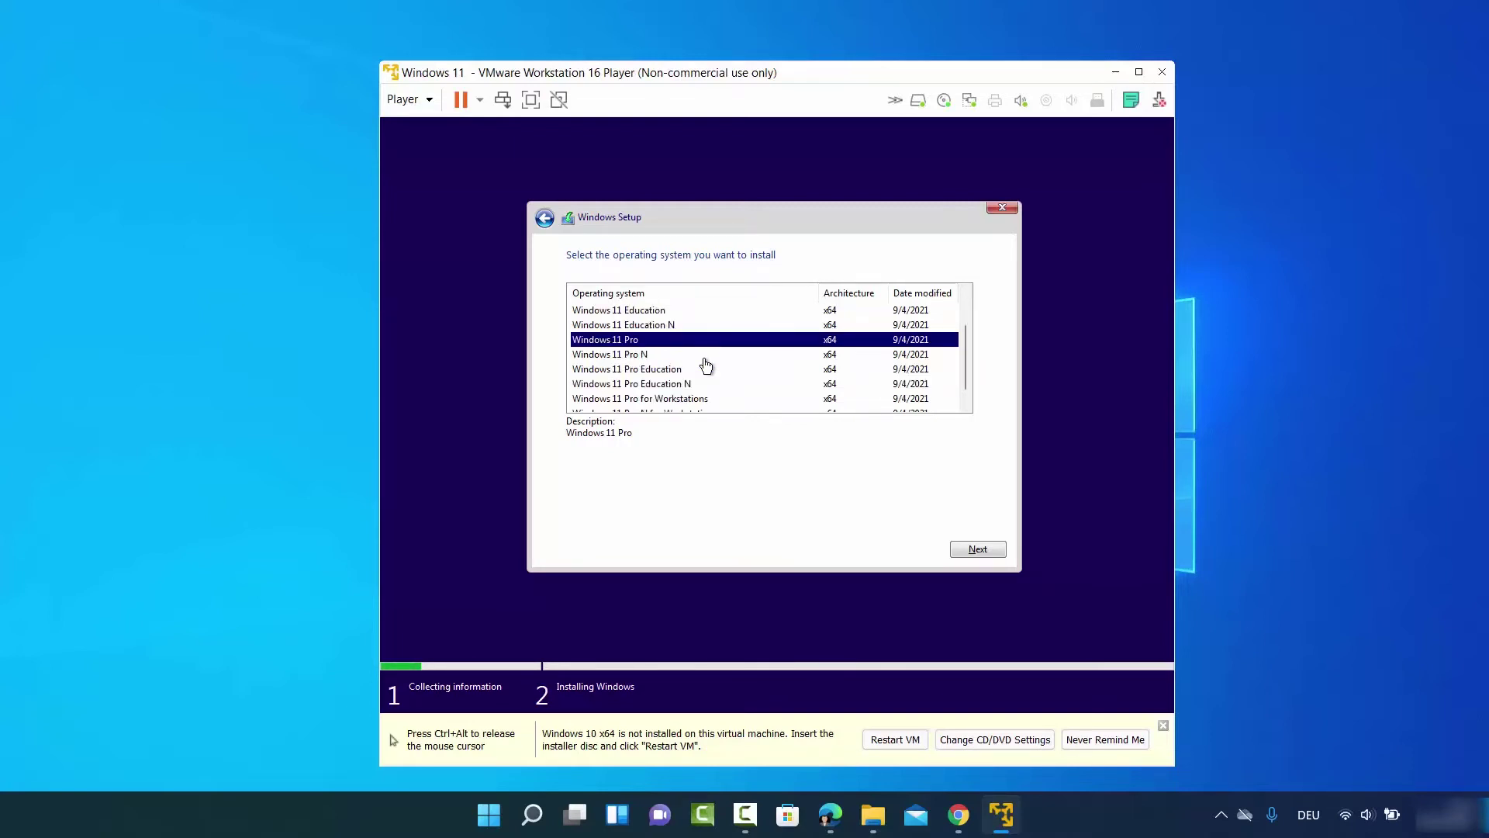
scroll(706, 364, down, 1)
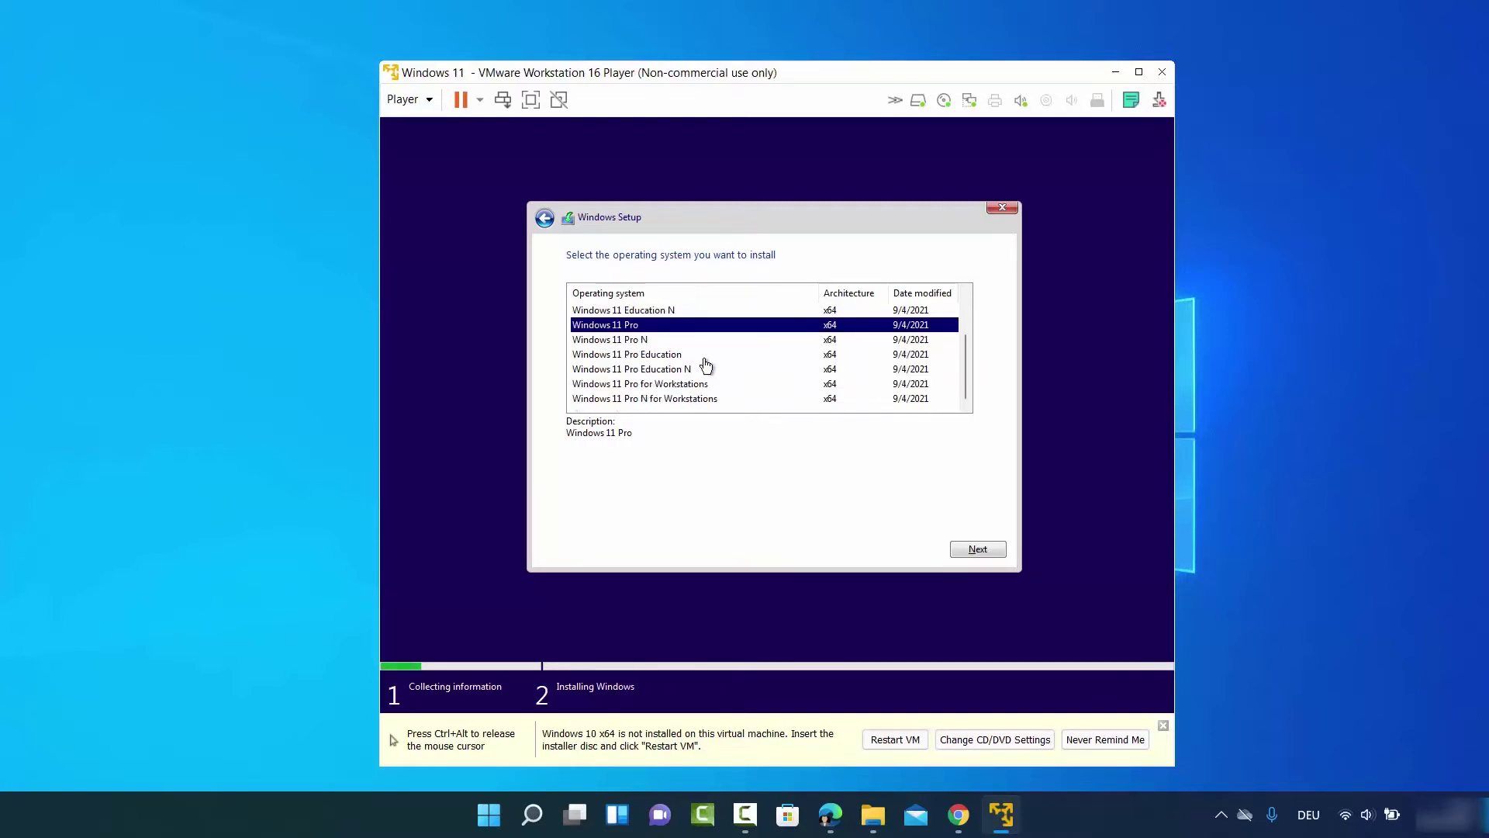
scroll(706, 365, up, 2)
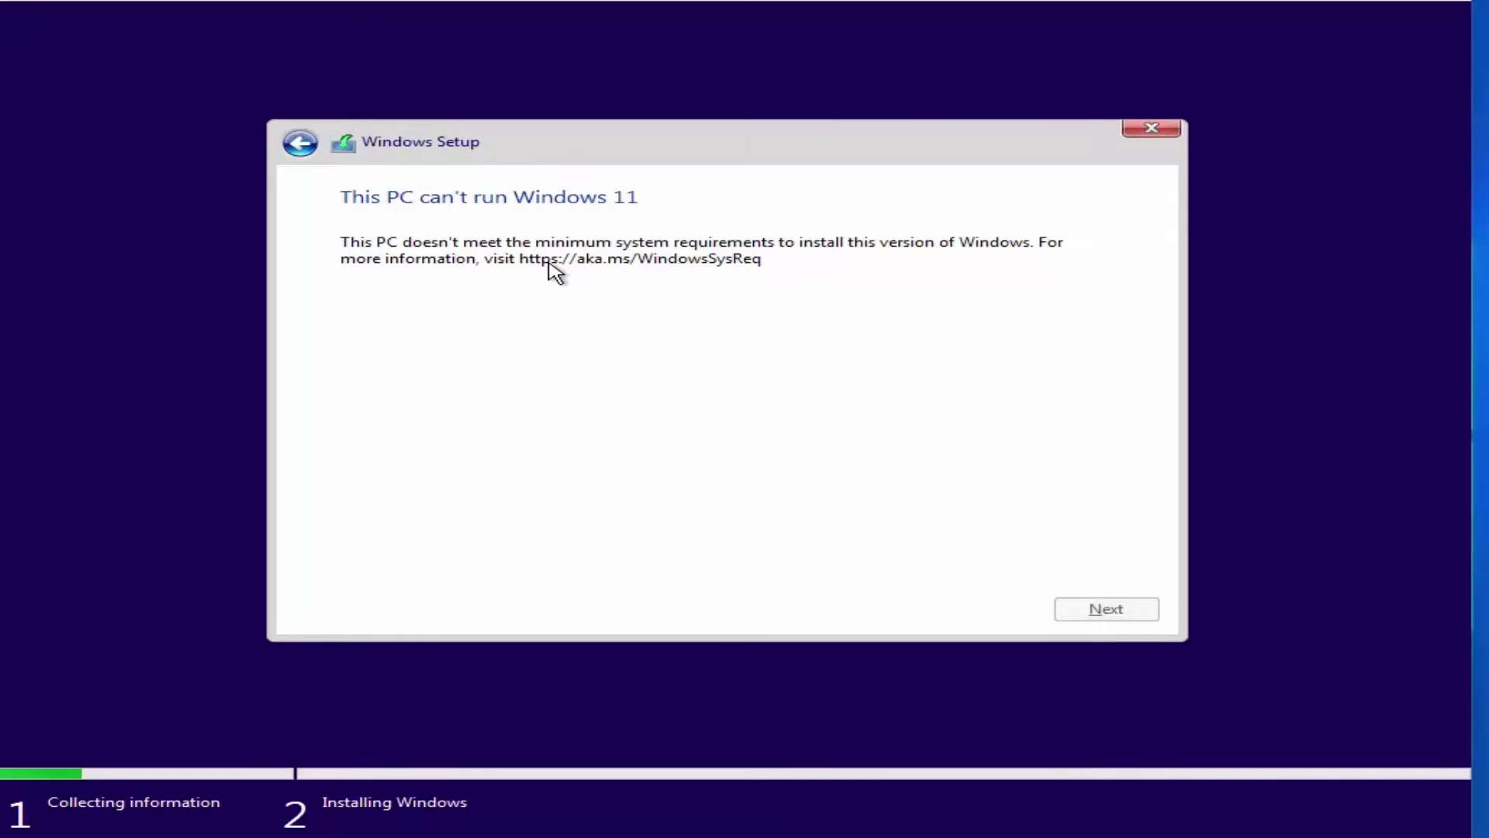
Quit Windows Setup after the unsupported-PC warning and boot the Windows 11 VM again
click(1151, 129)
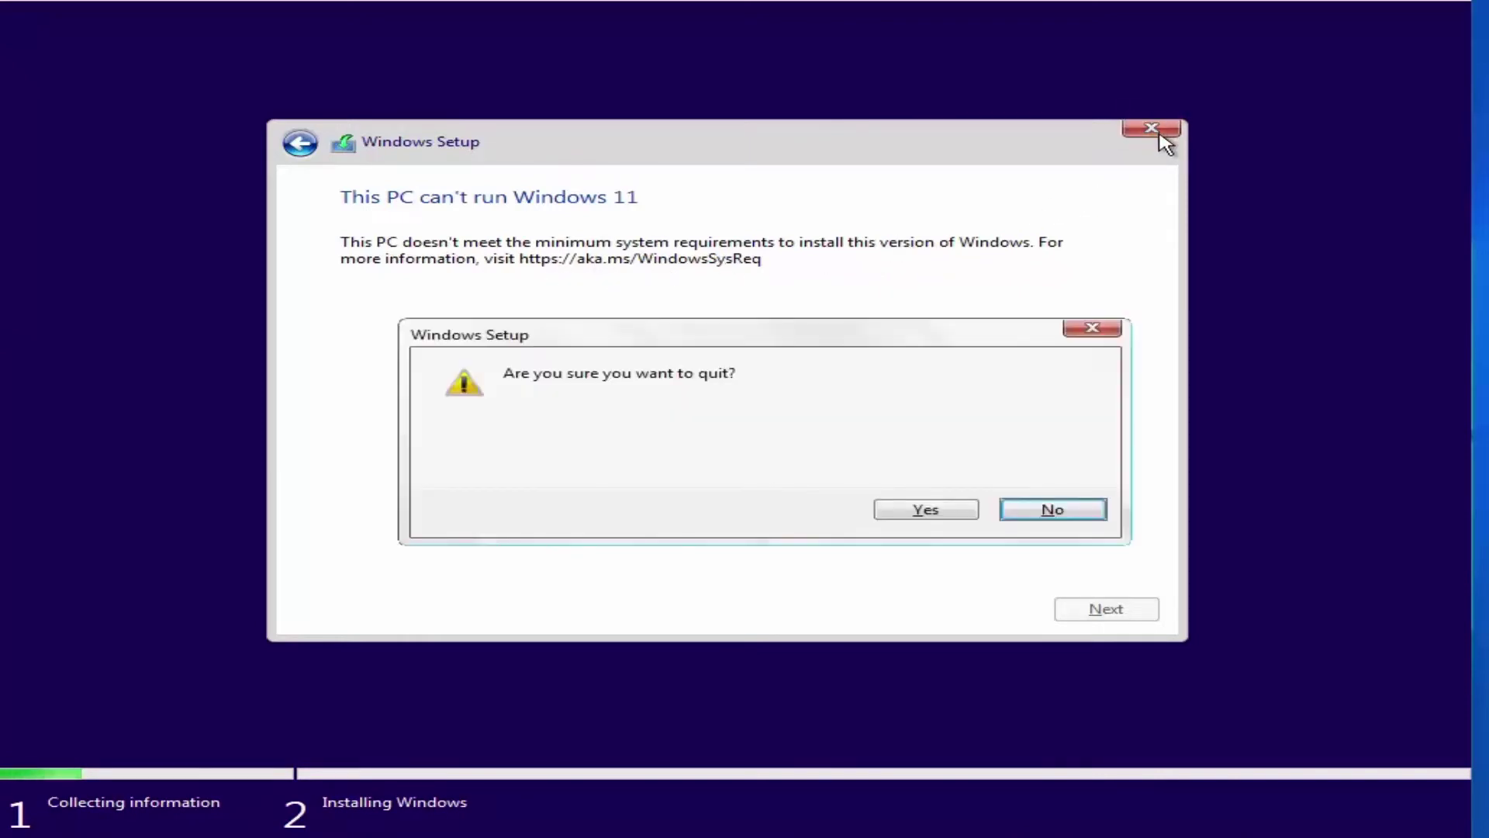
click(896, 510)
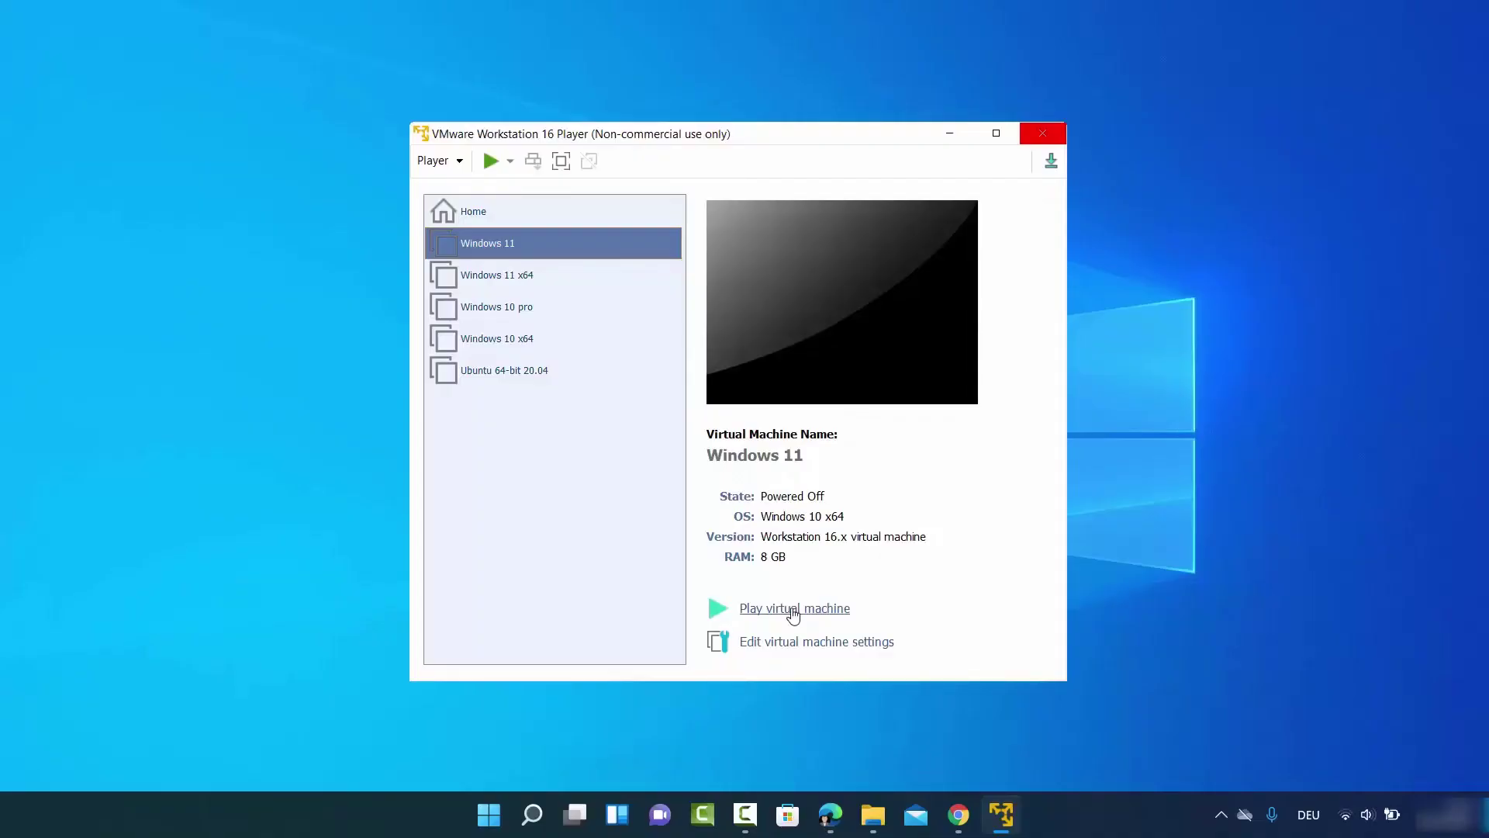
click(792, 609)
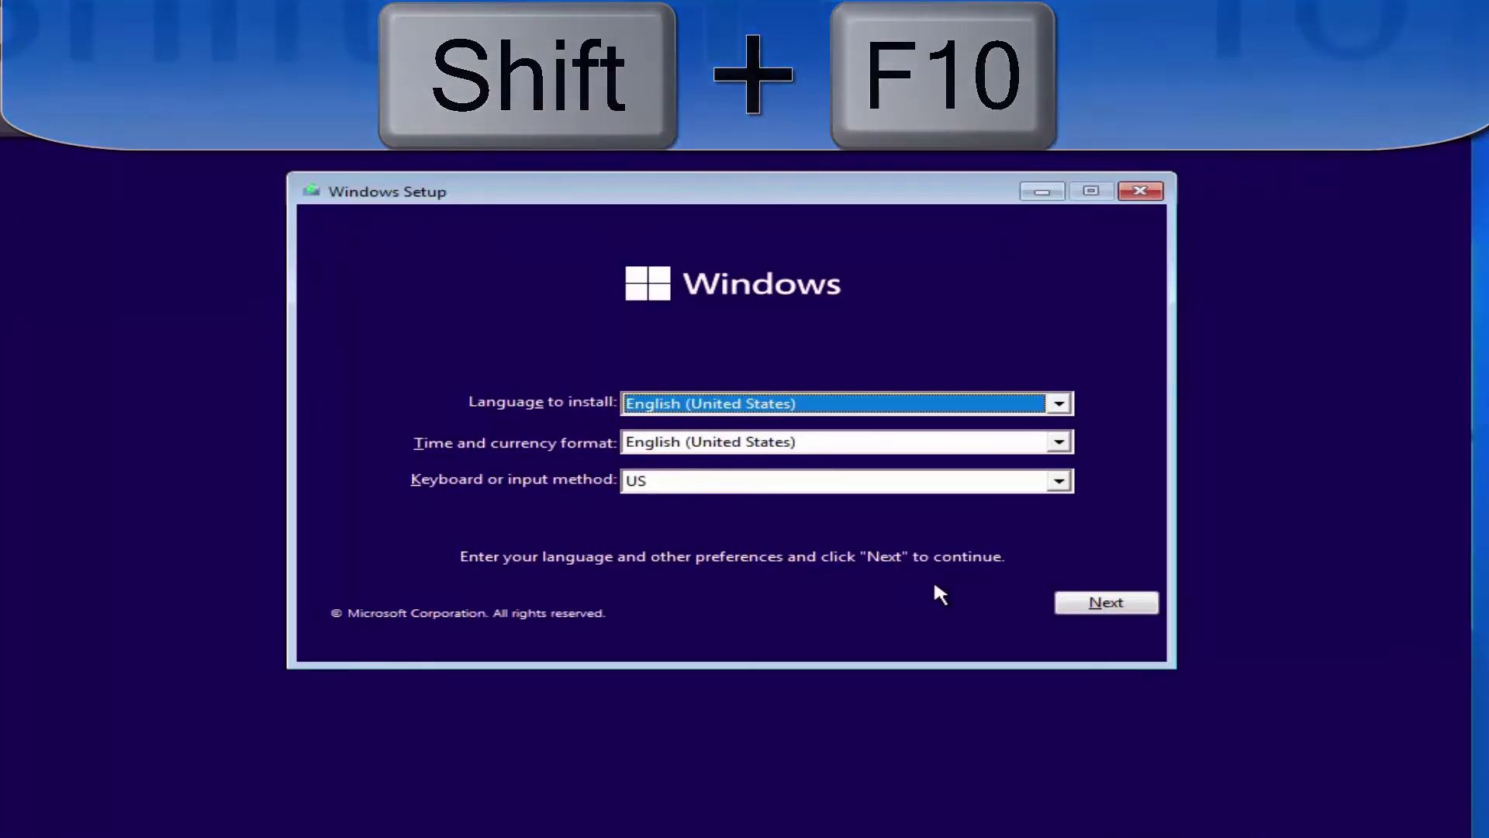
Open an administrator command prompt with Shift+F10 and type regedit at X:\Sources>
key(shift+F10)
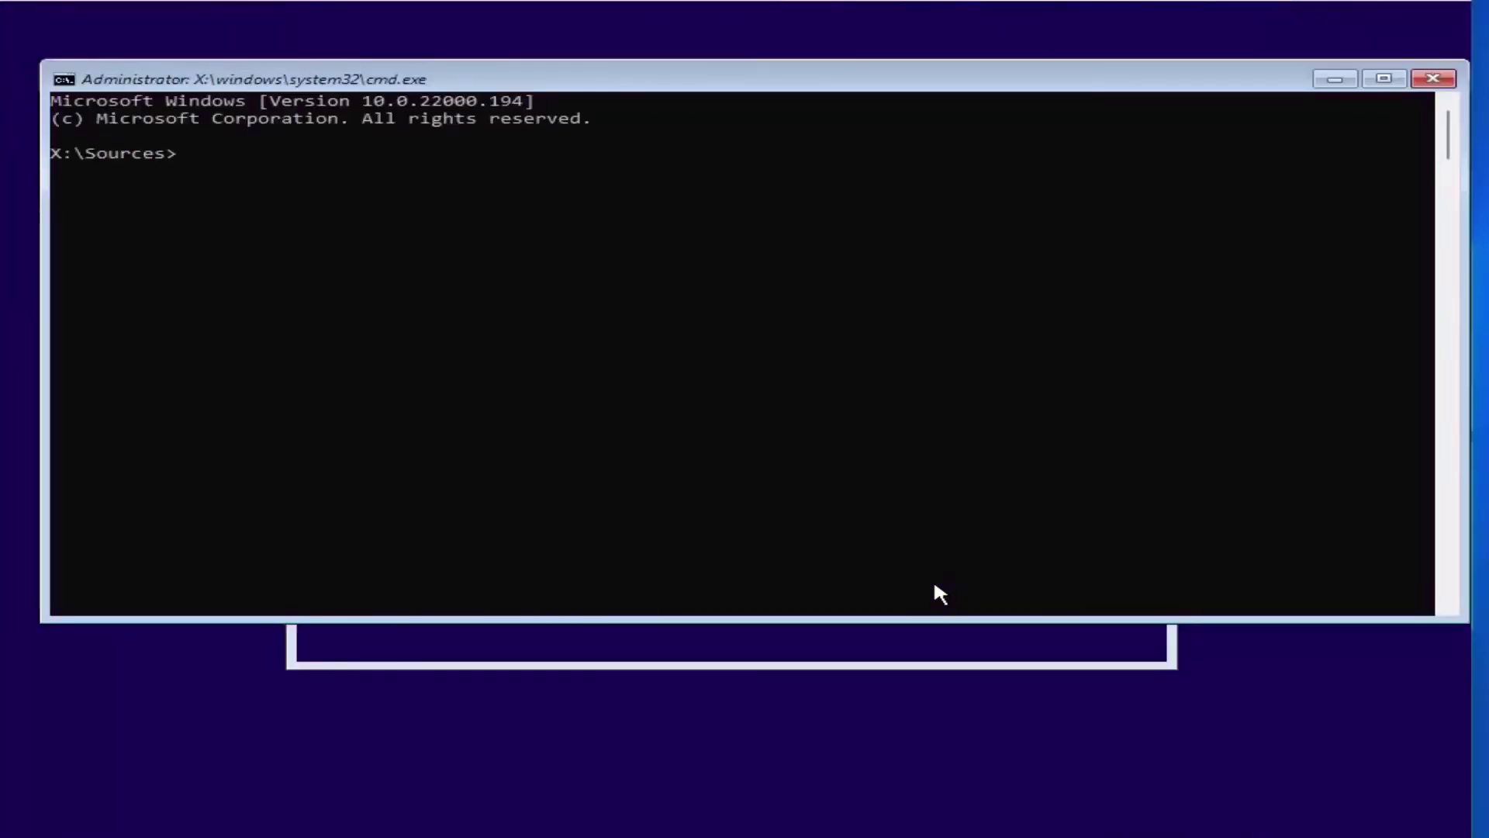
click(263, 153)
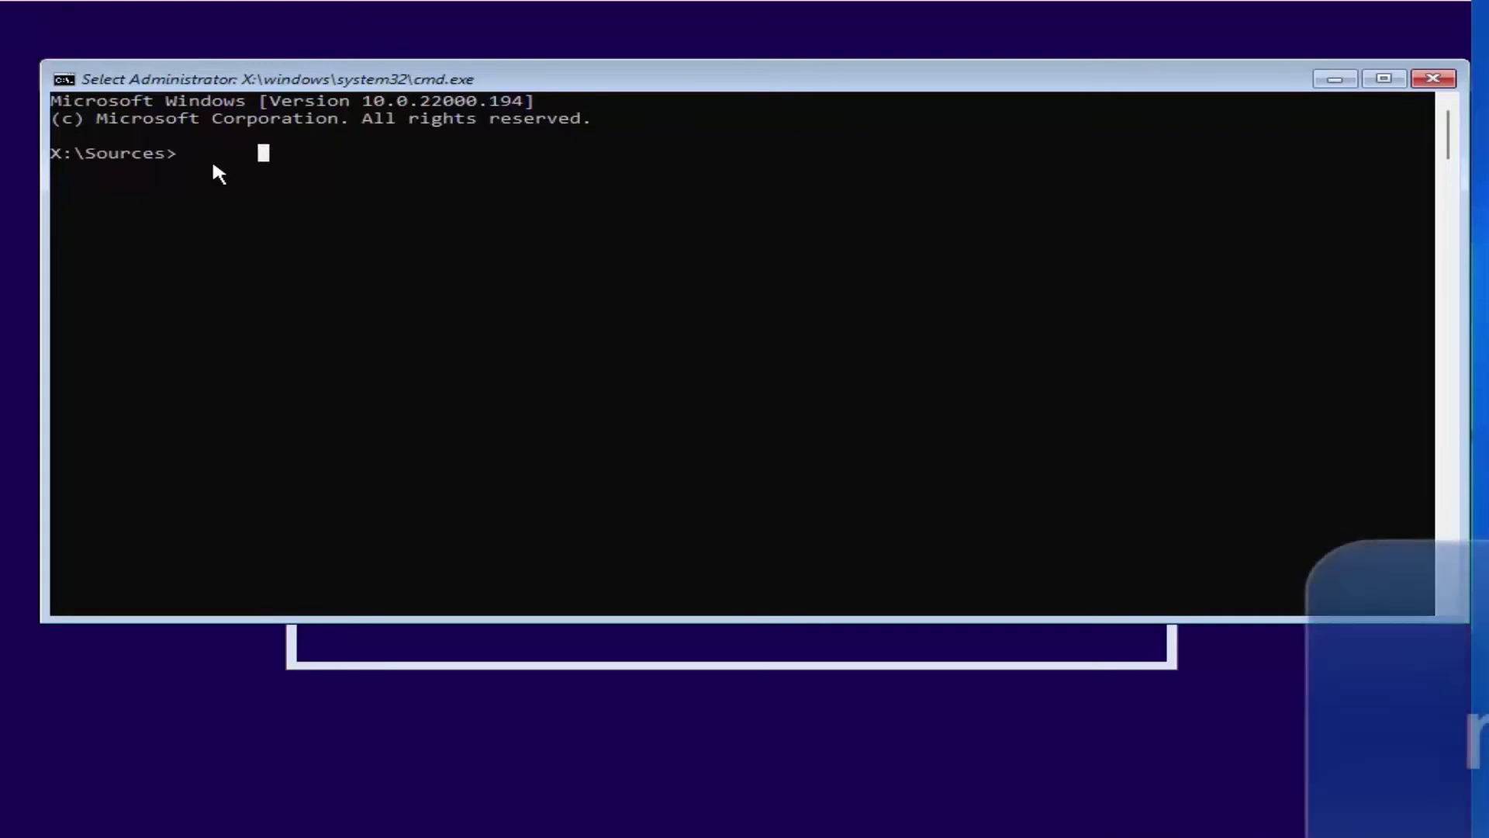
text(re)
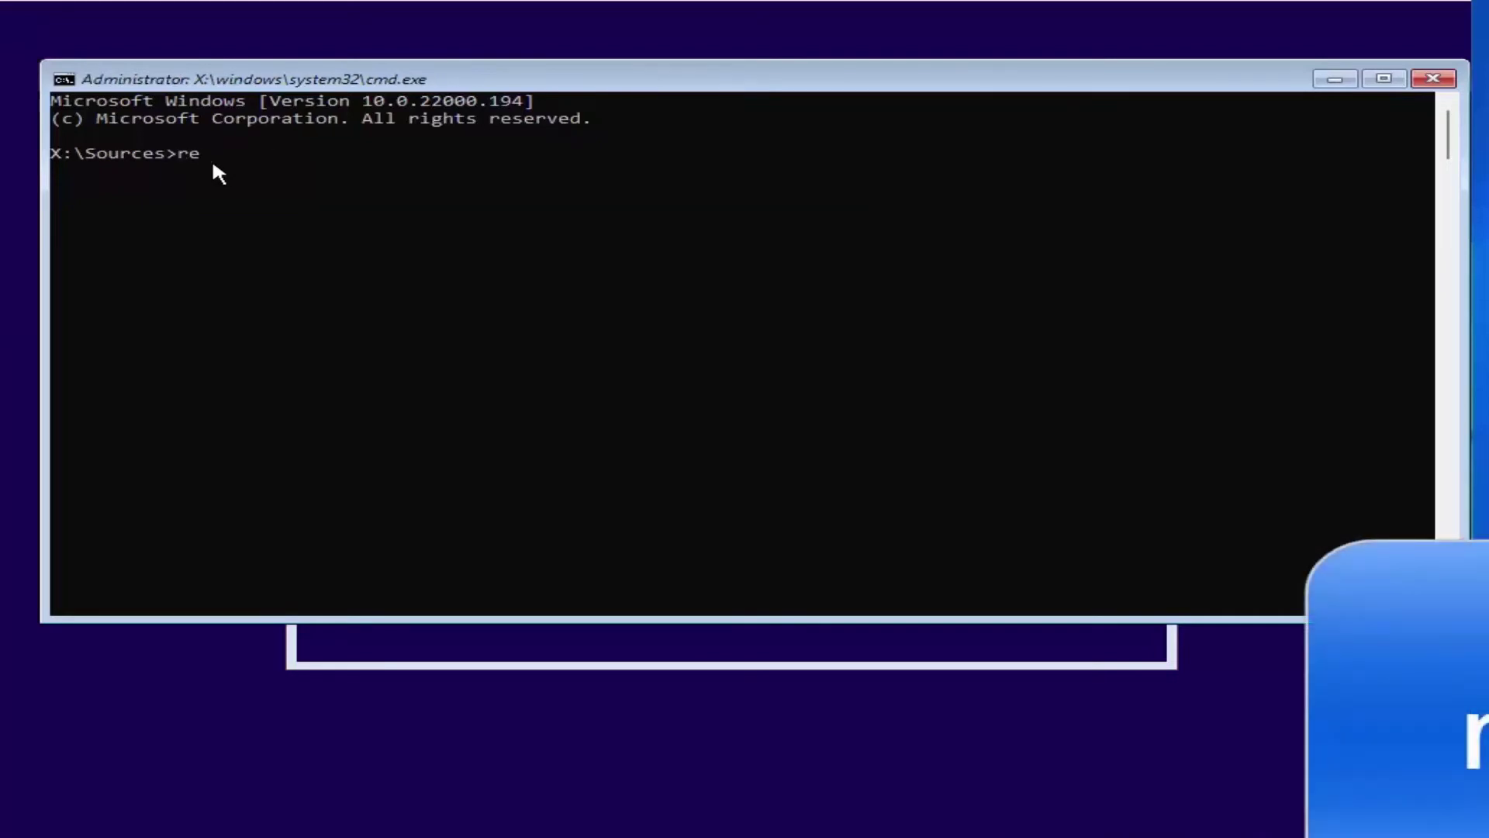
text(gedit)
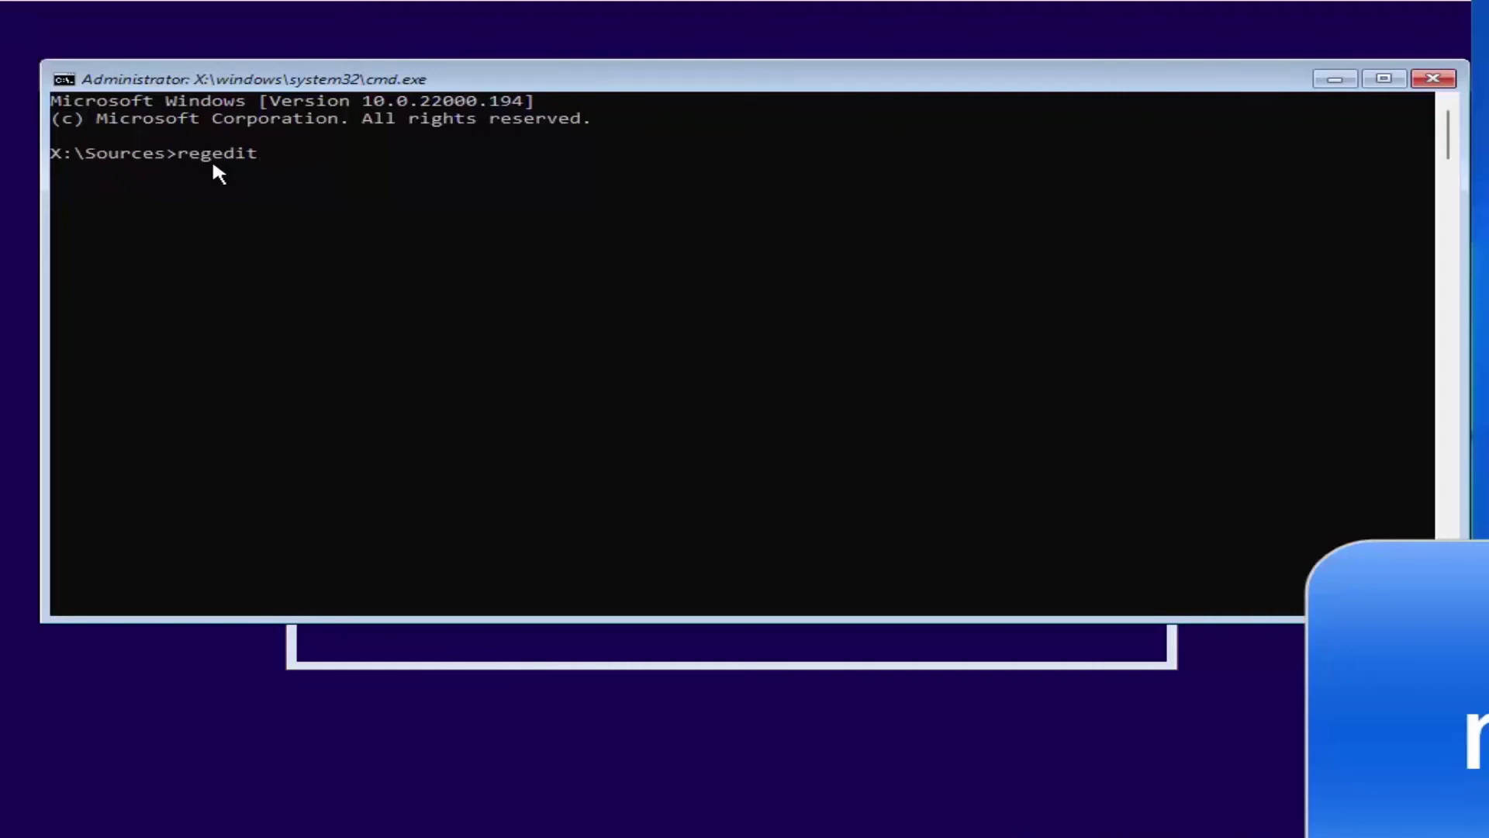
Run regedit from the Command Prompt to launch Registry Editor
key(Return)
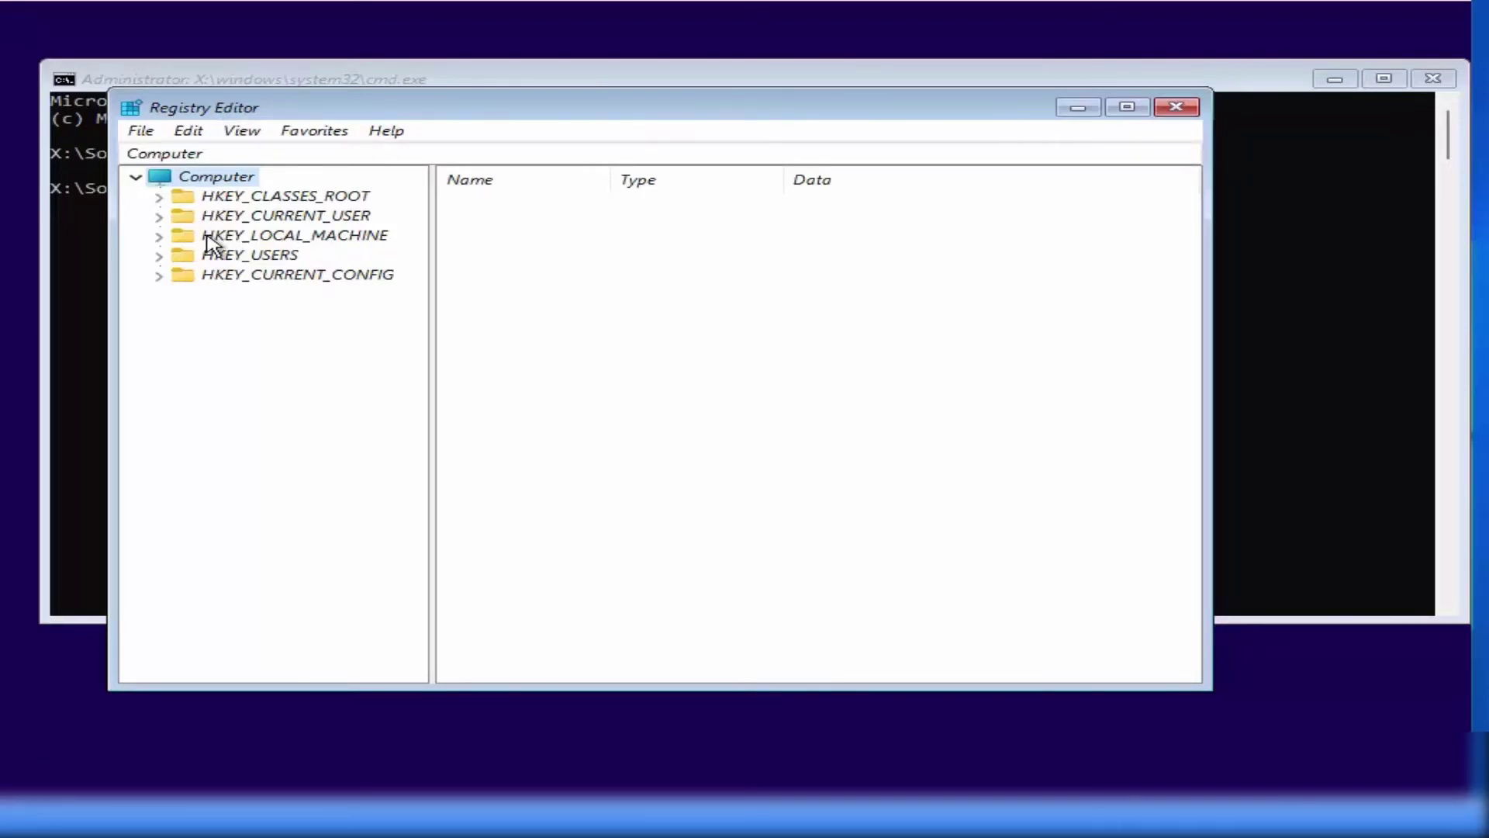
Expand HKEY_LOCAL_MACHINE > SYSTEM and select the Setup key
click(212, 240)
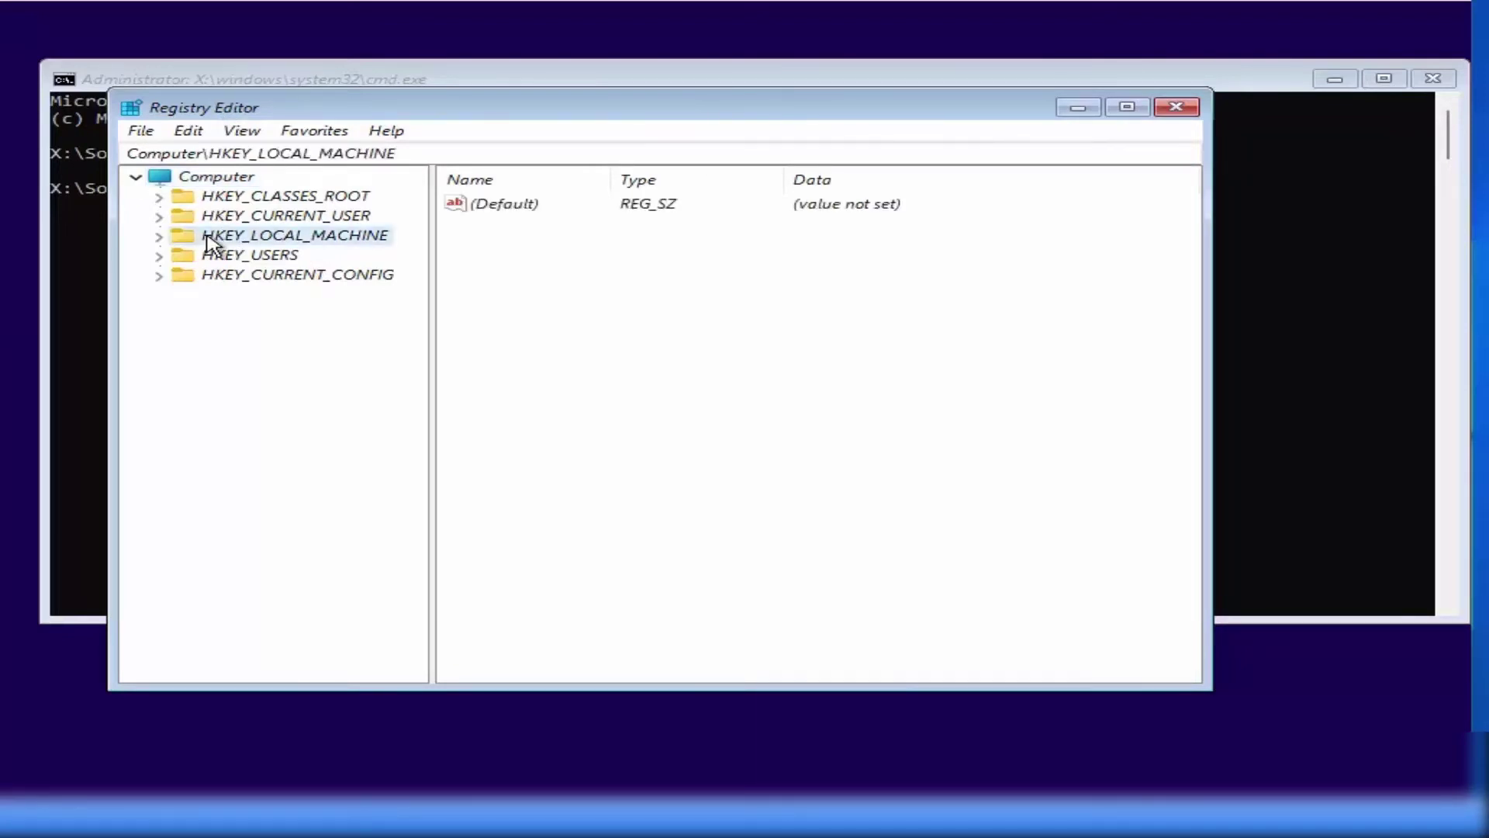
click(159, 236)
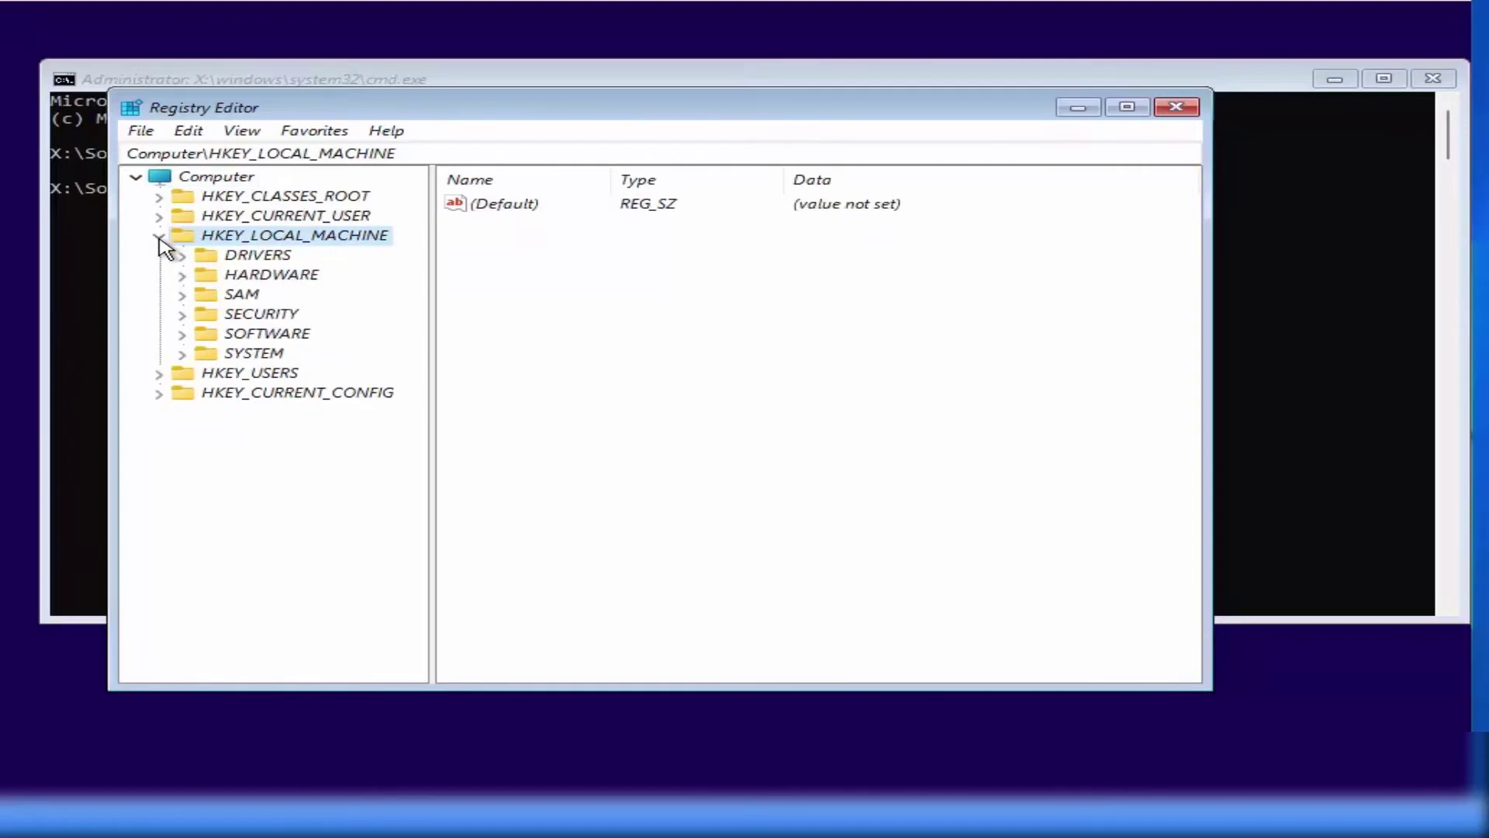
click(230, 356)
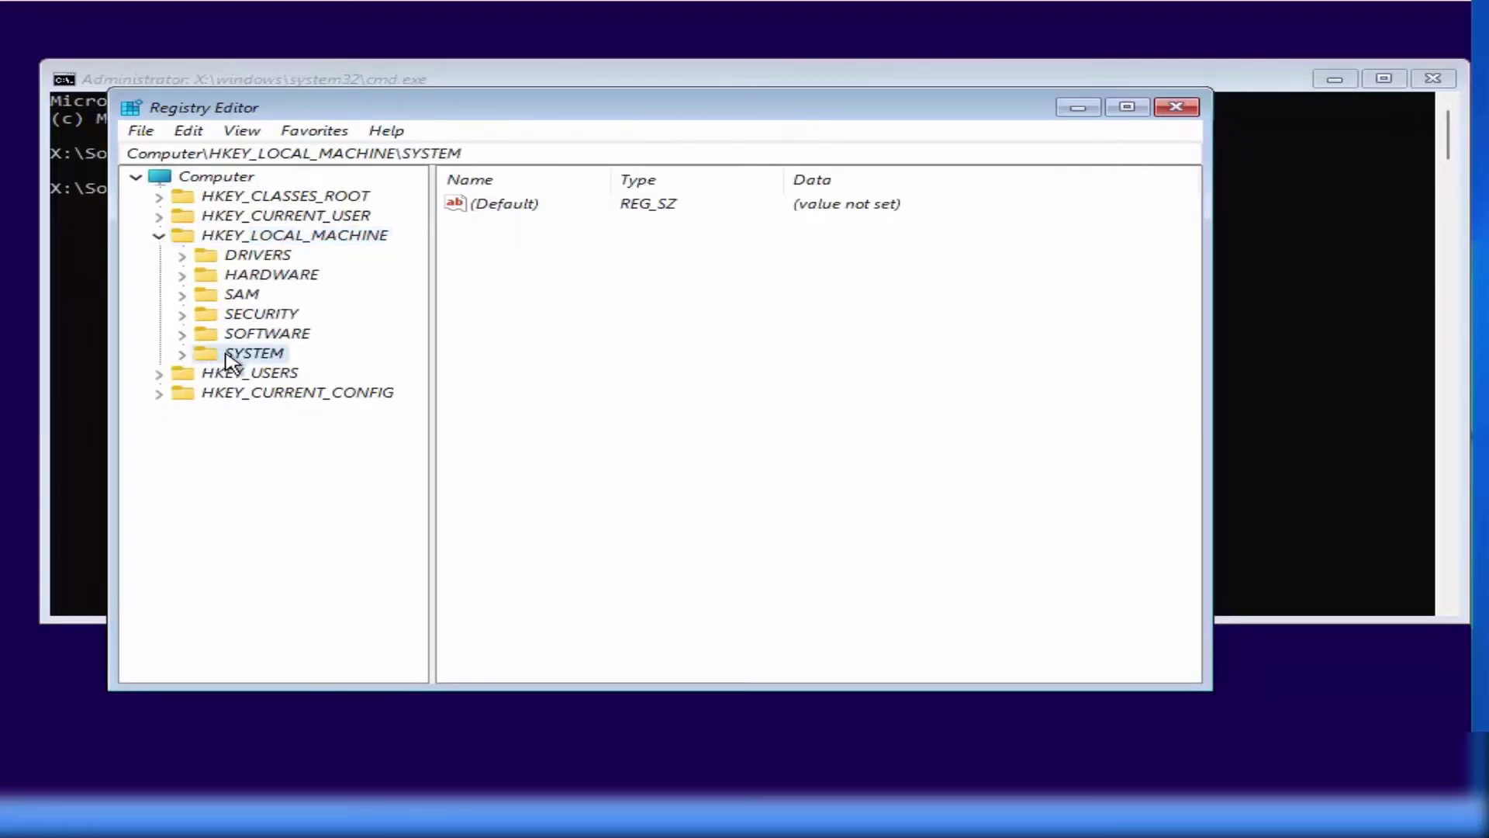
click(181, 354)
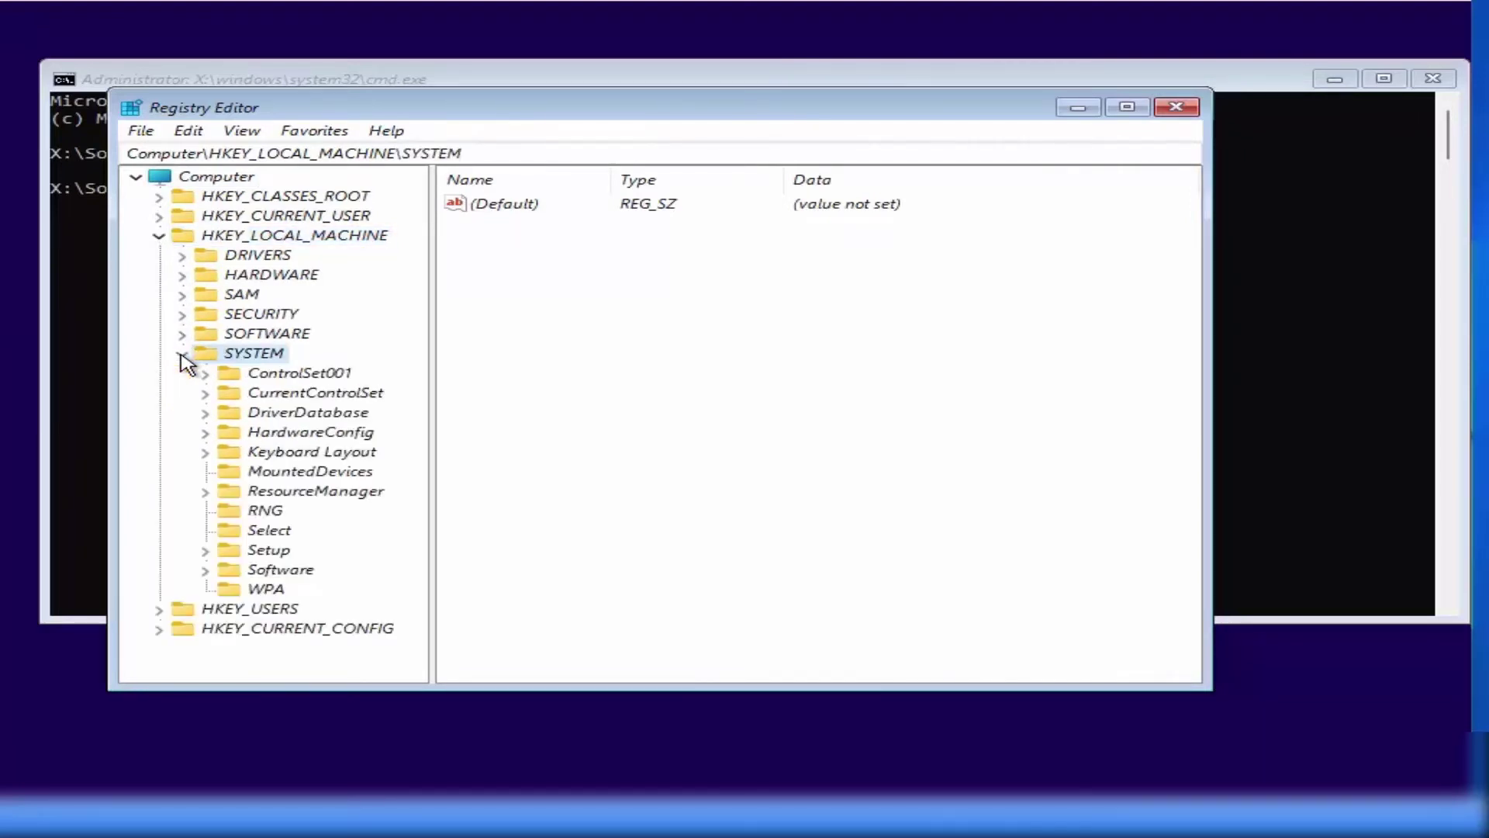
click(259, 550)
click(204, 551)
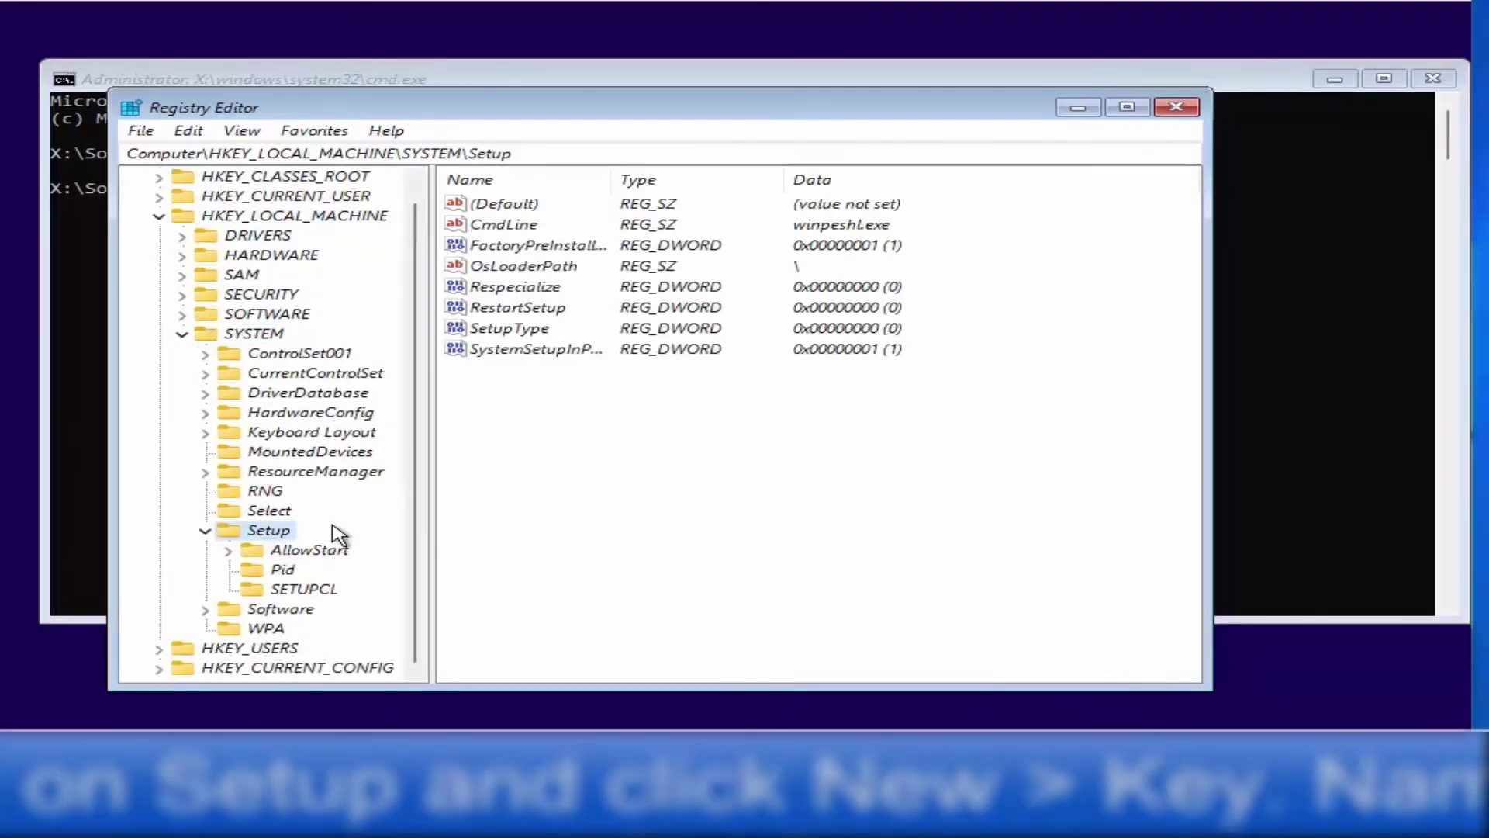
Create a new key named LabConfig under Setup
right_click(270, 536)
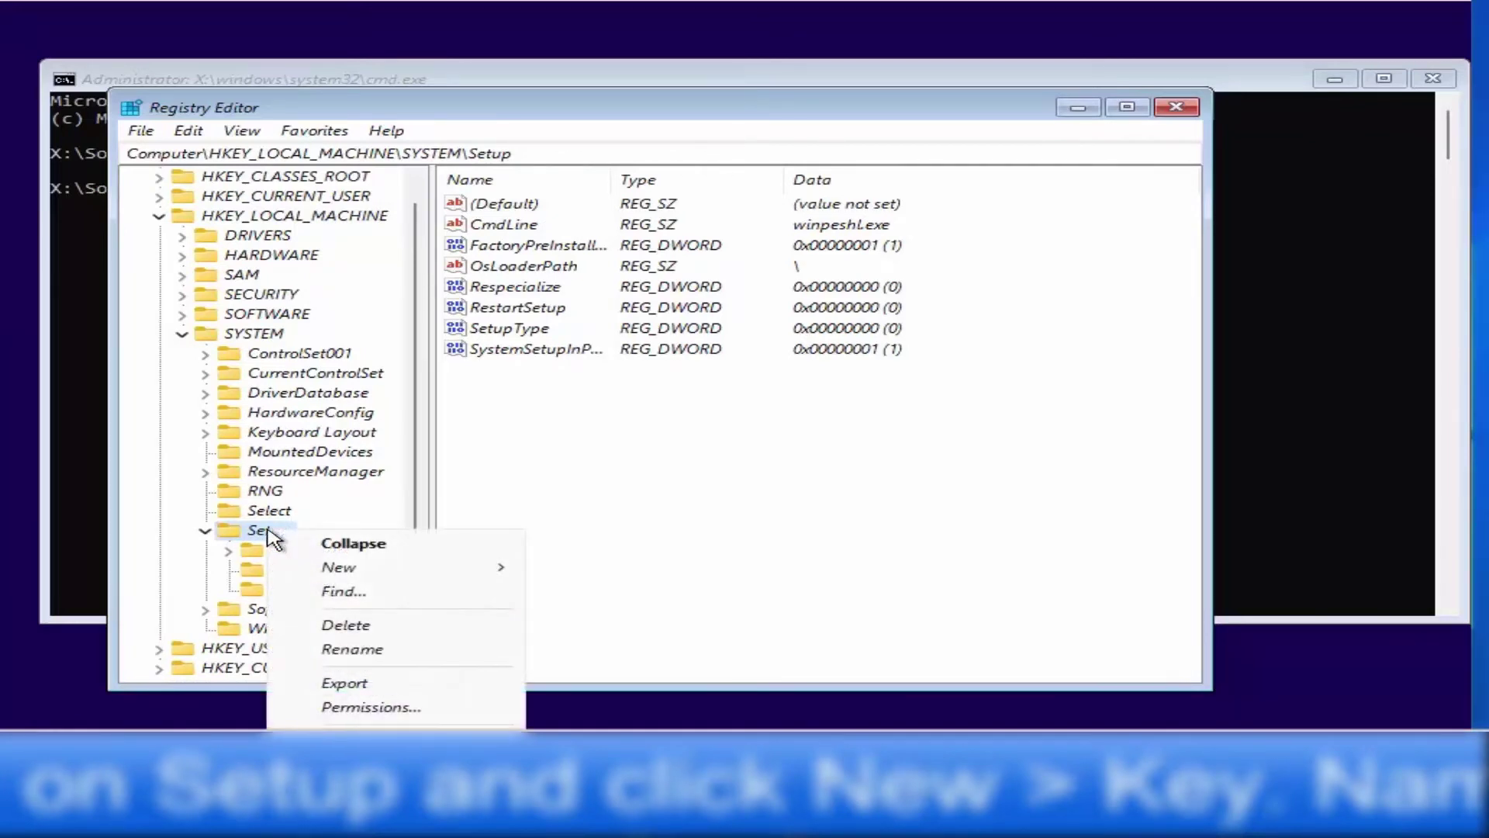
click(387, 571)
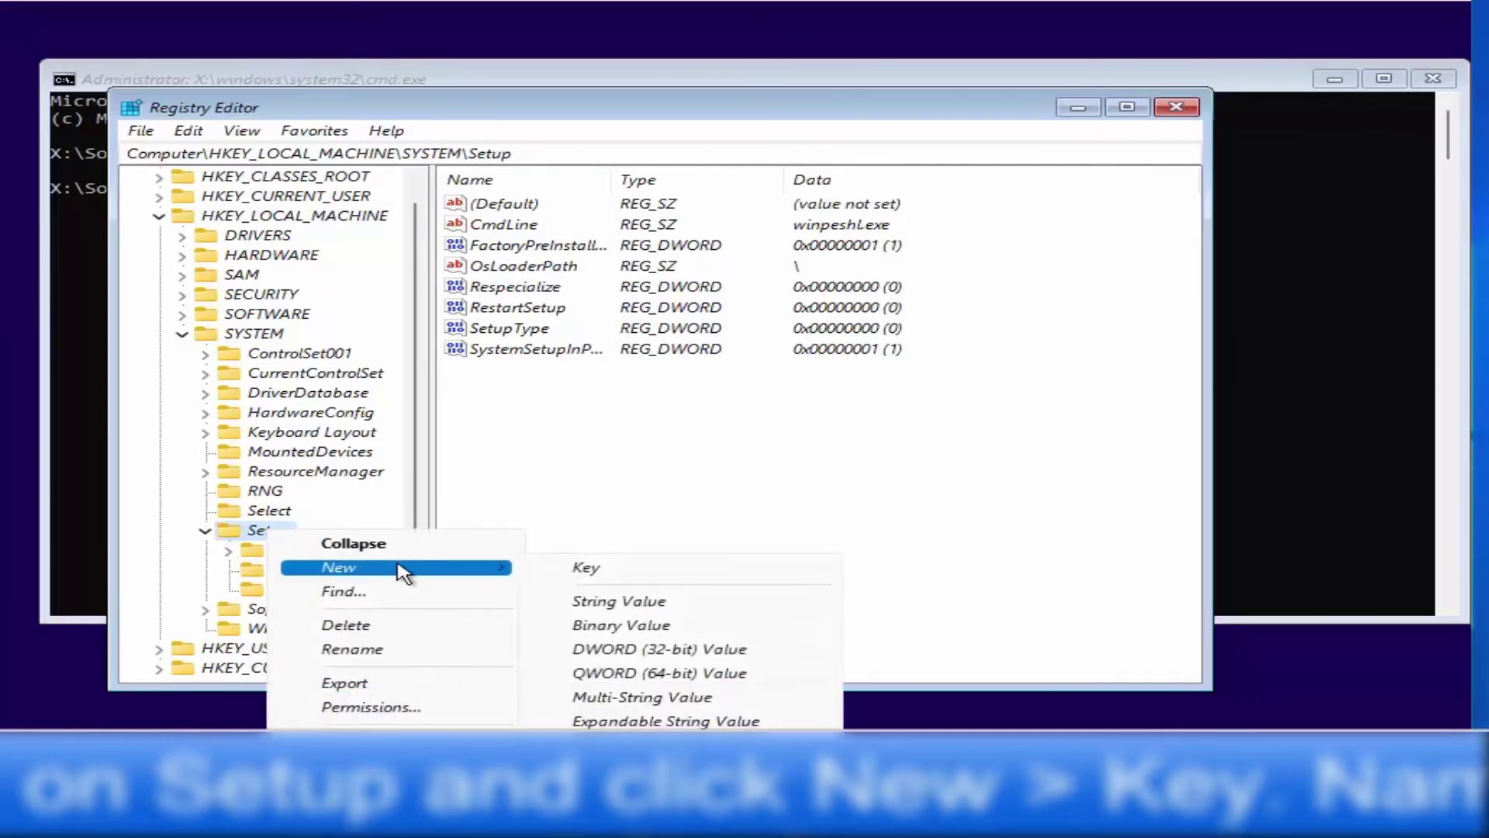
click(578, 574)
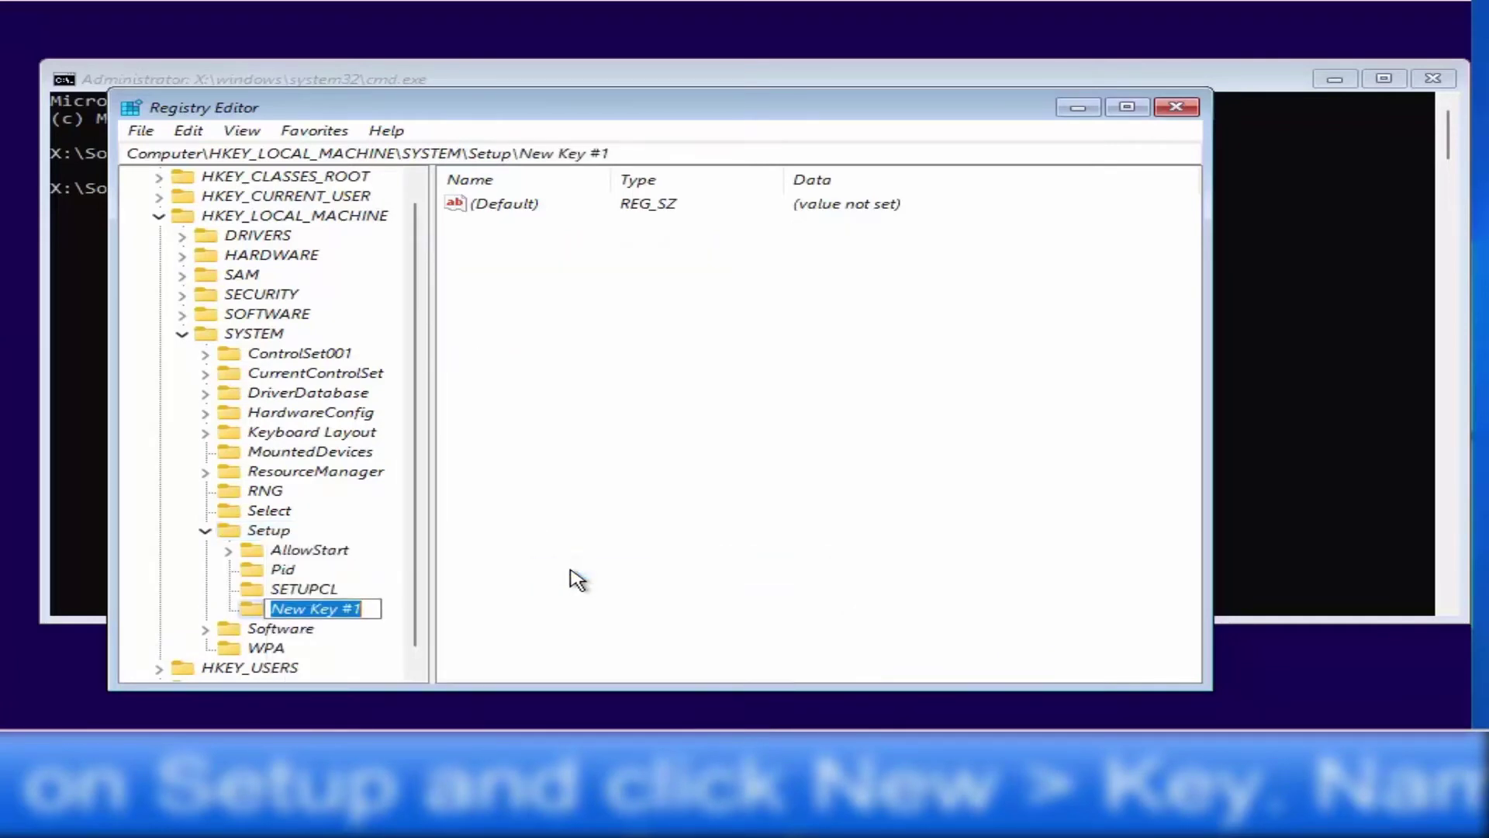
key(BackSpace)
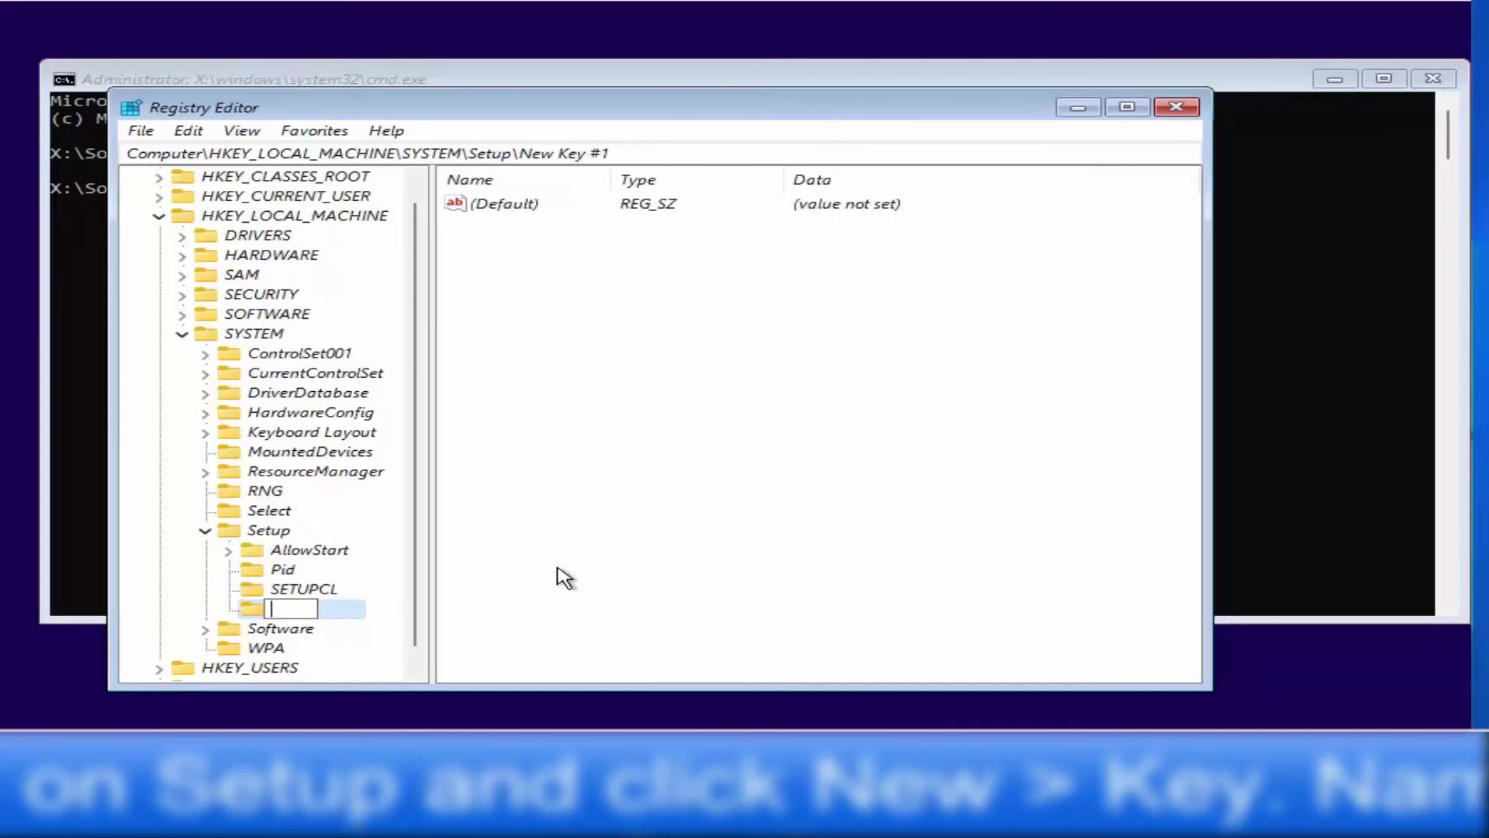
text(LLabConfig)
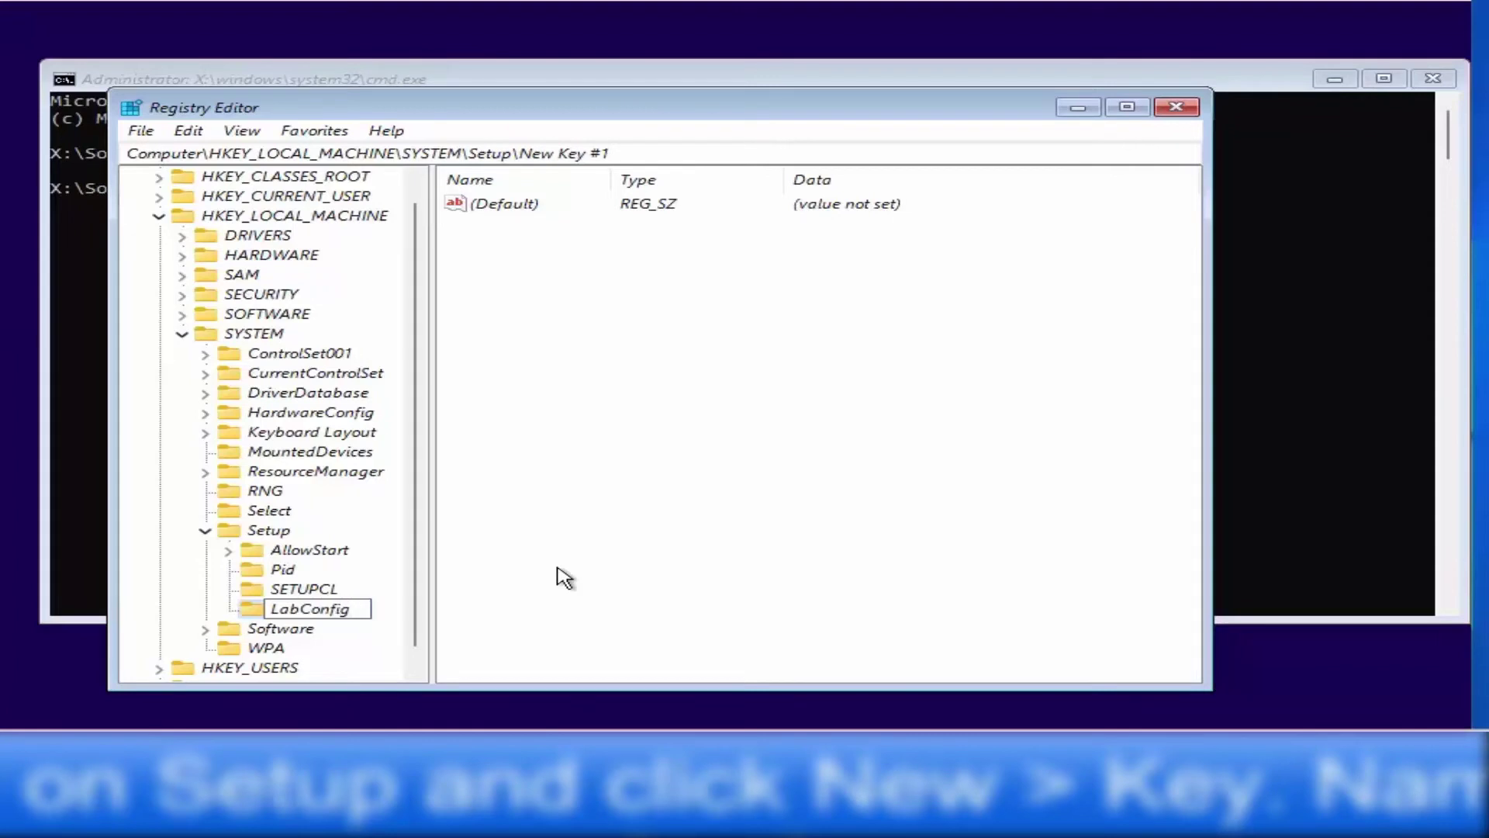
key(Home)
drag(273, 609, 354, 610)
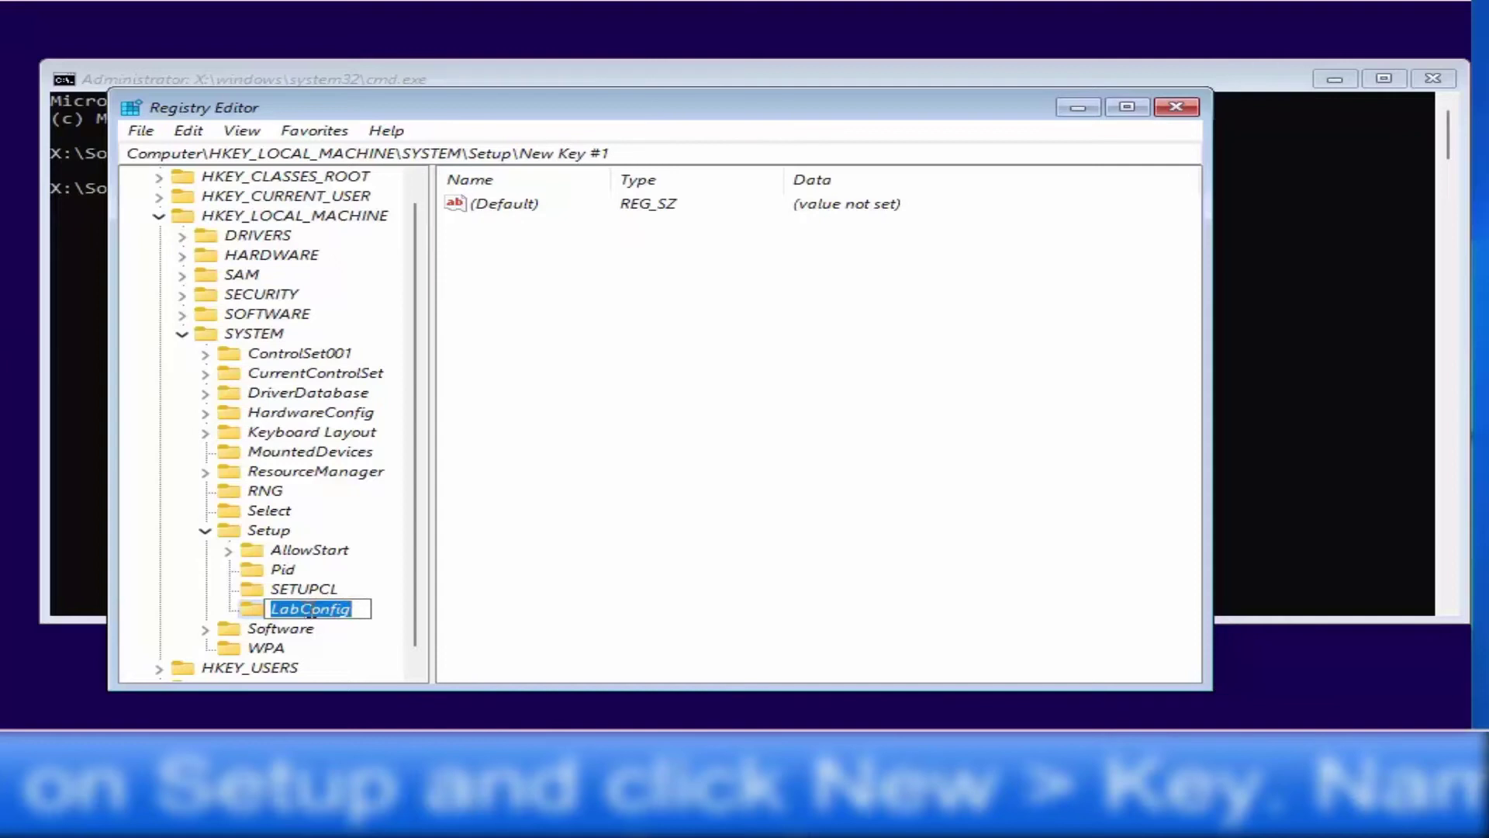
click(358, 608)
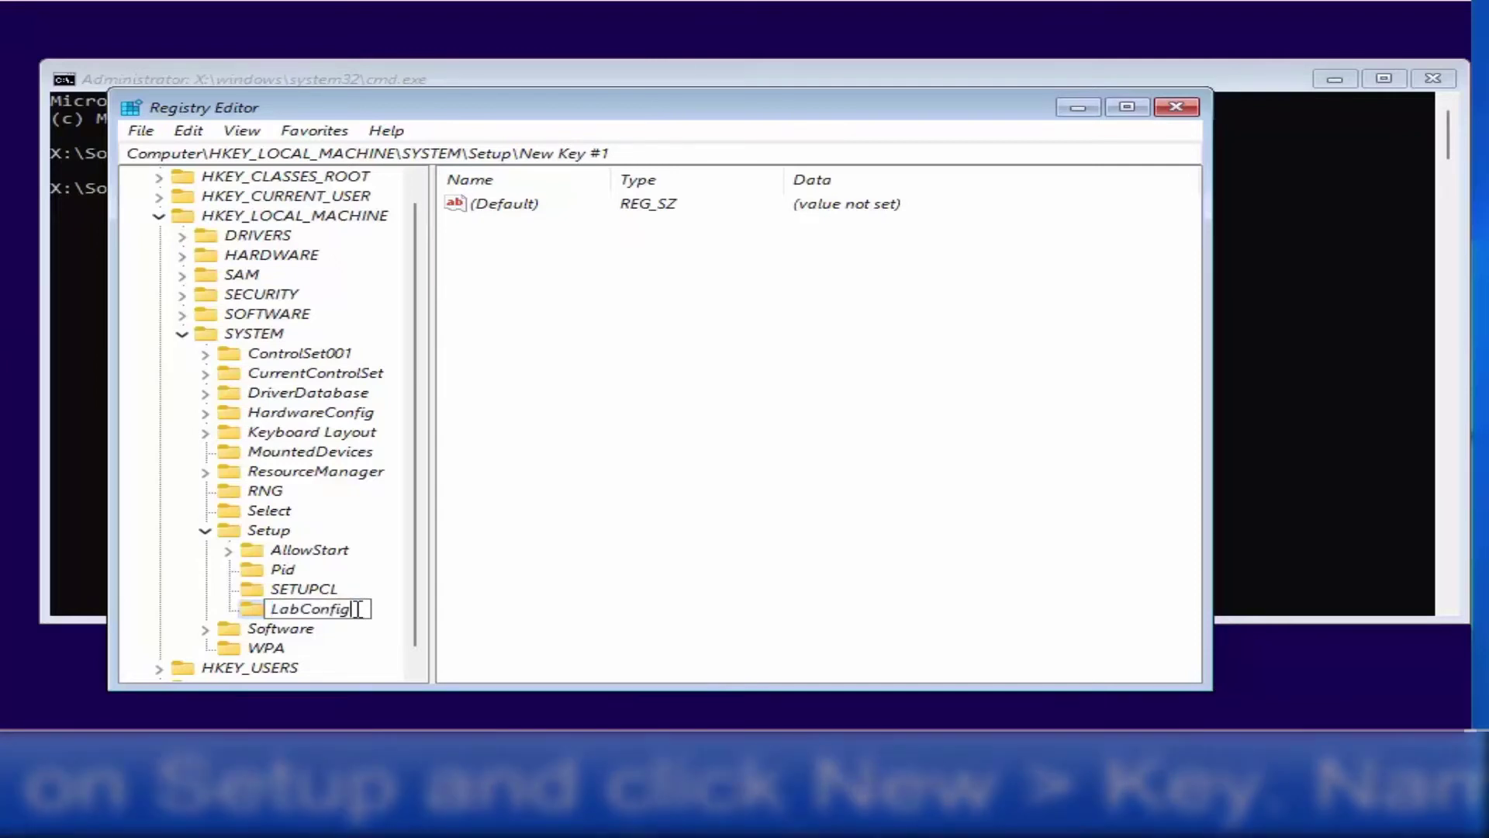
key(Return)
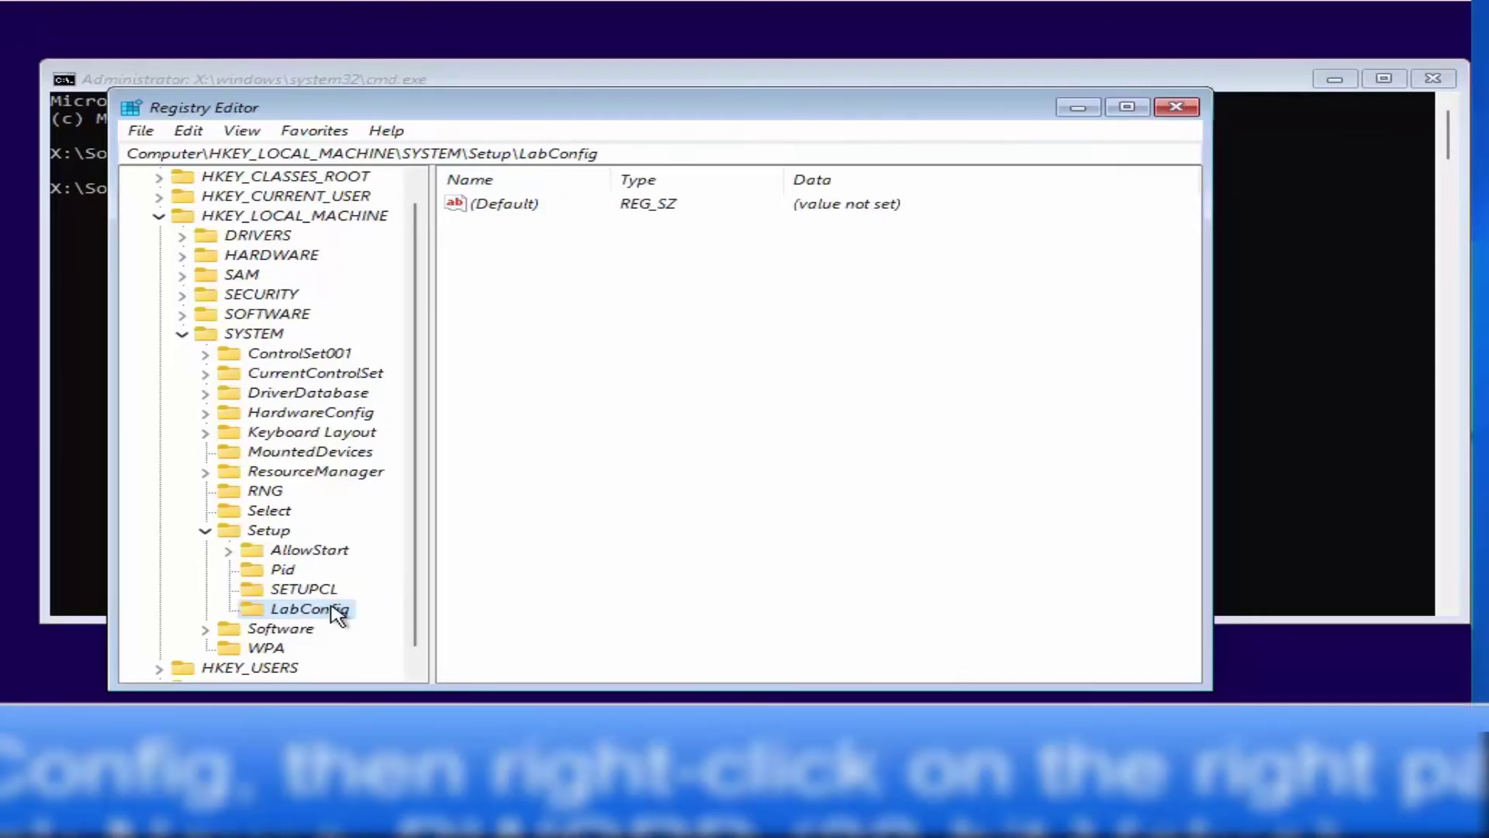
Create a DWORD (32-bit) value named BypassTPMCheck in LabConfig
click(612, 304)
right_click(612, 304)
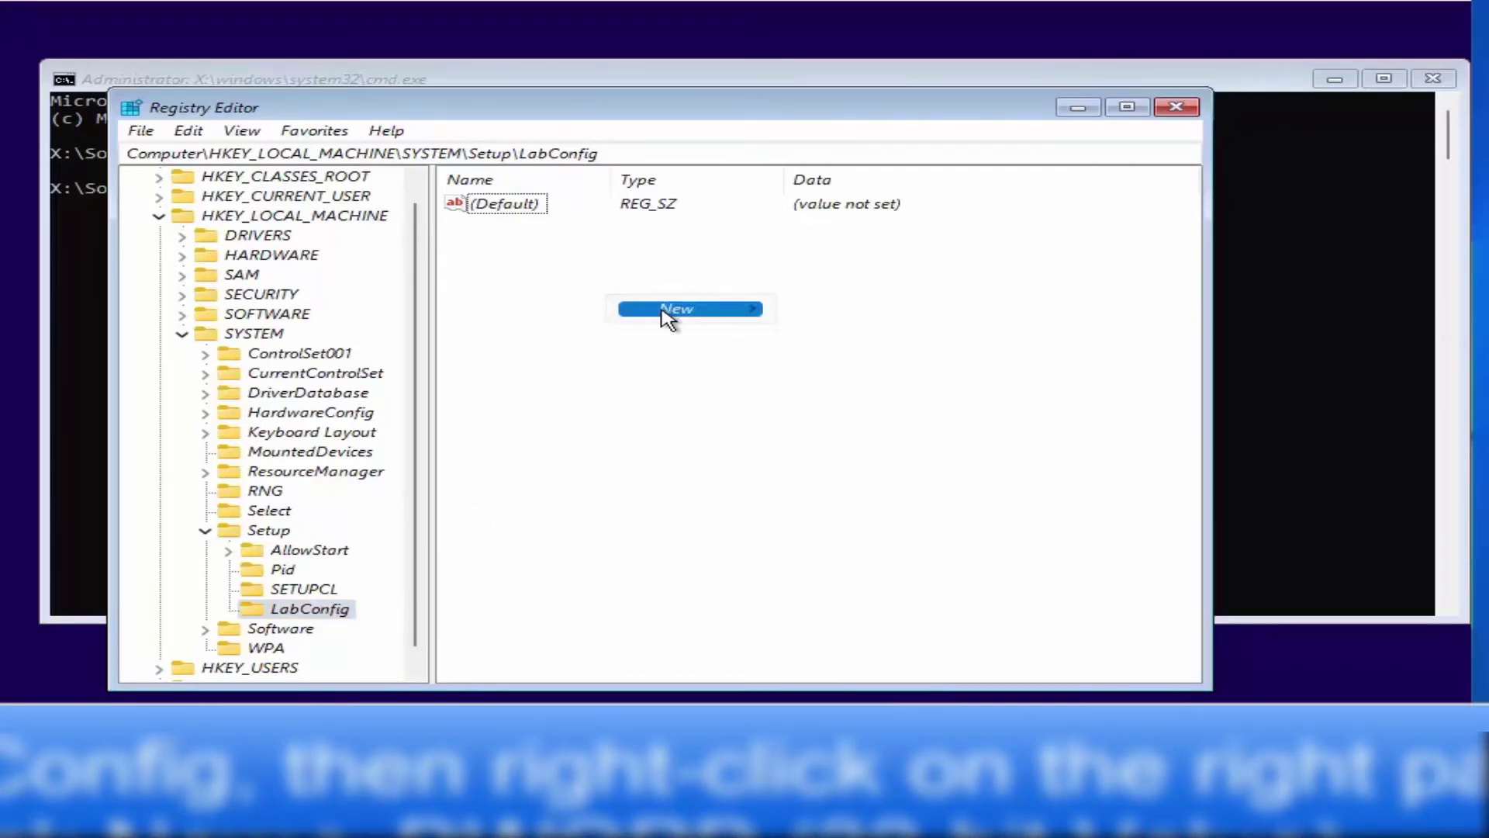
mouse_move(708, 316)
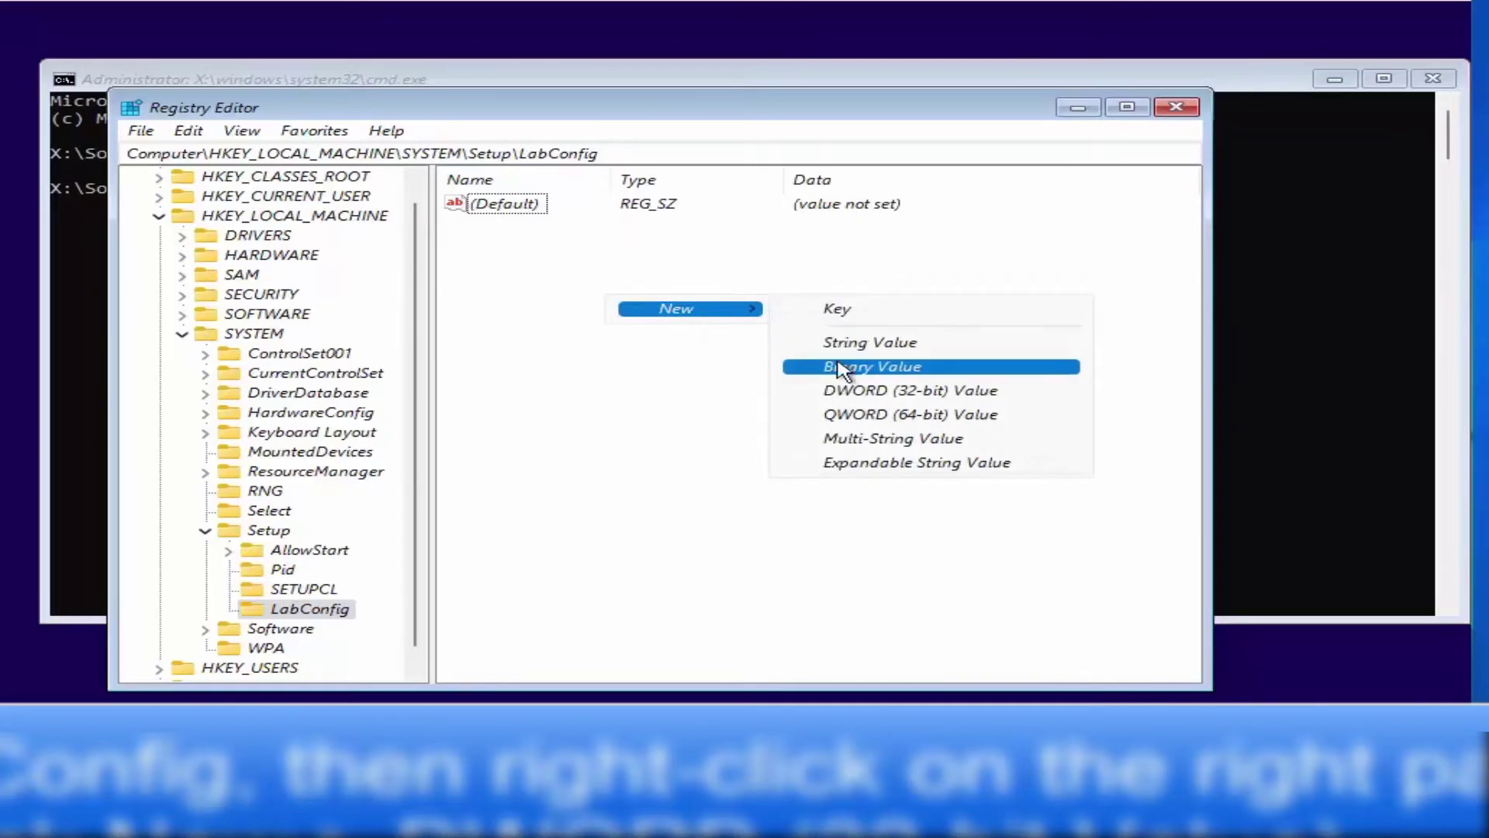
click(900, 392)
text(BypassTPMCheck)
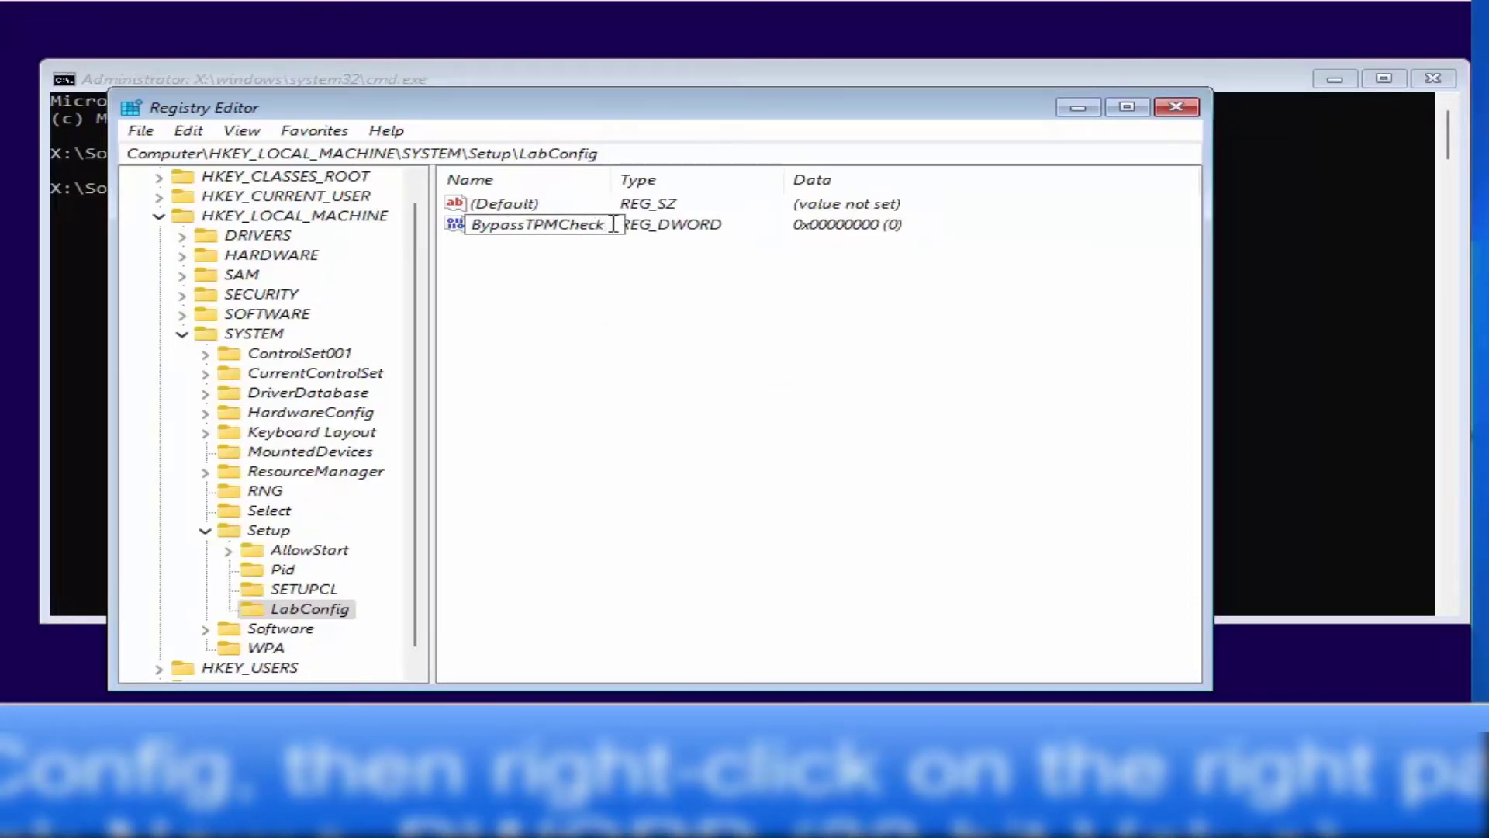
drag(613, 224, 474, 224)
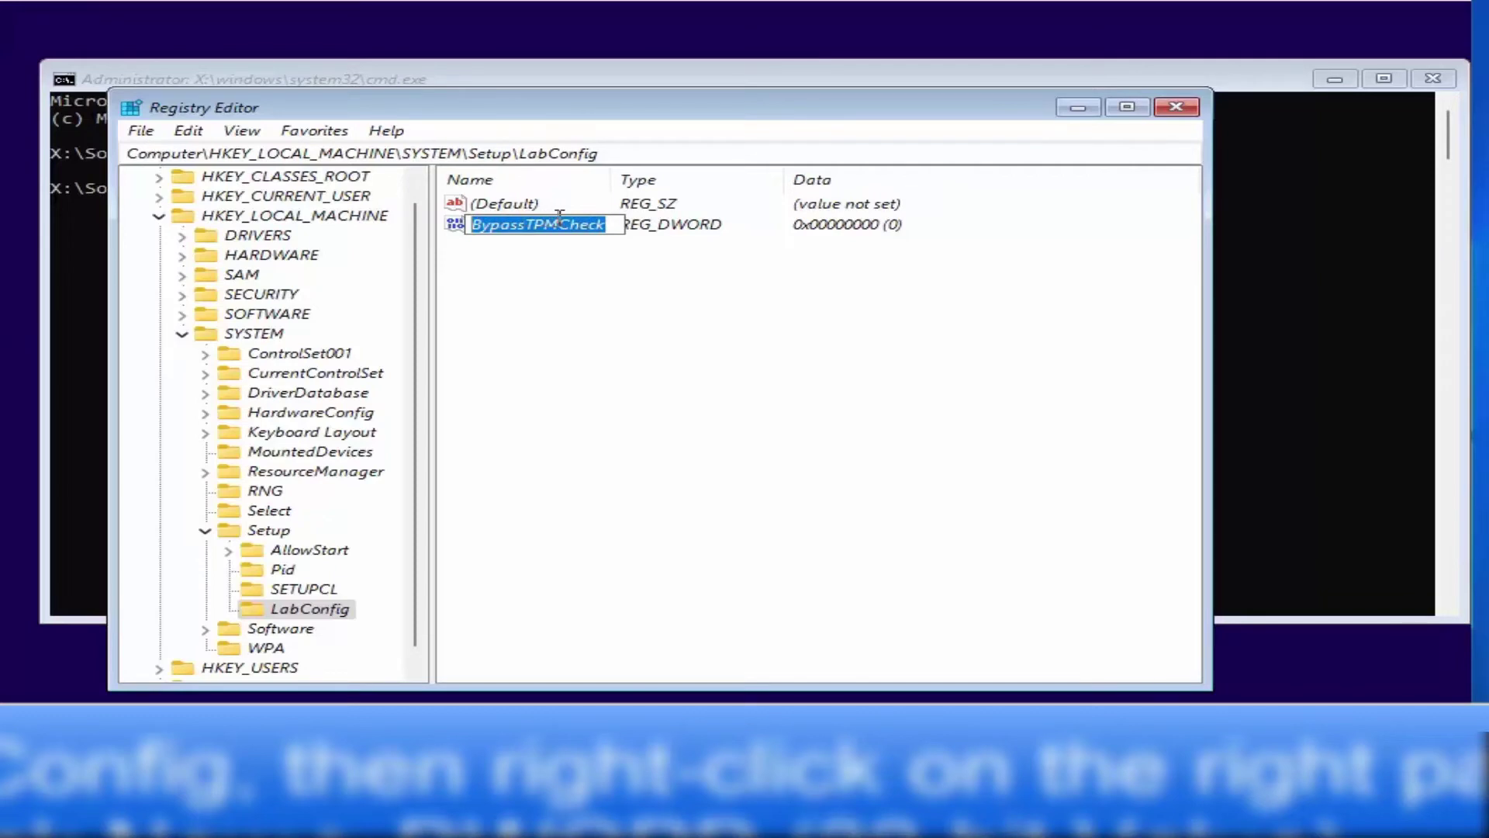
key(Return)
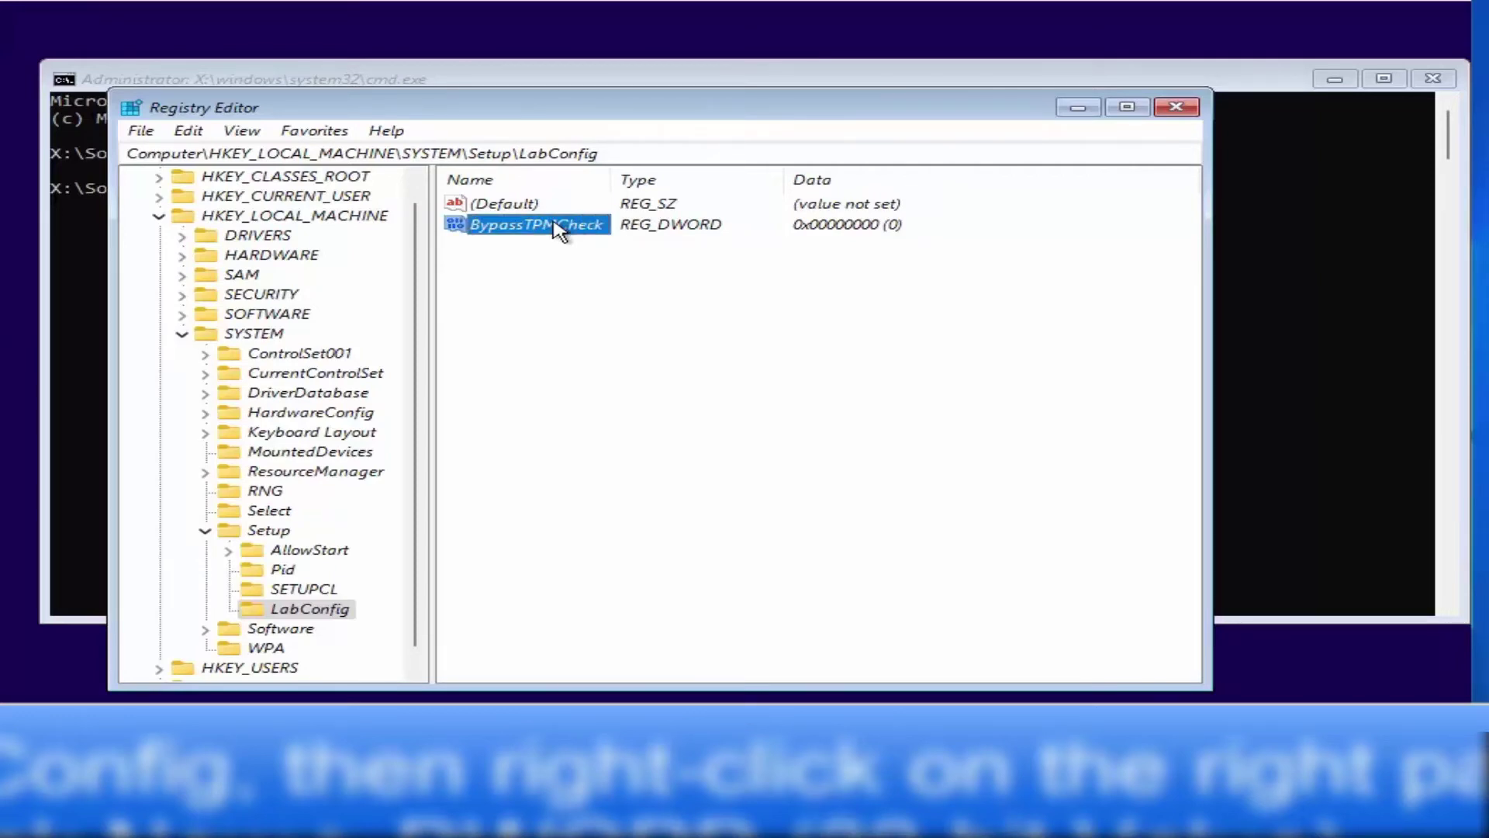
Set BypassTPMCheck's value data to 1
right_click(560, 230)
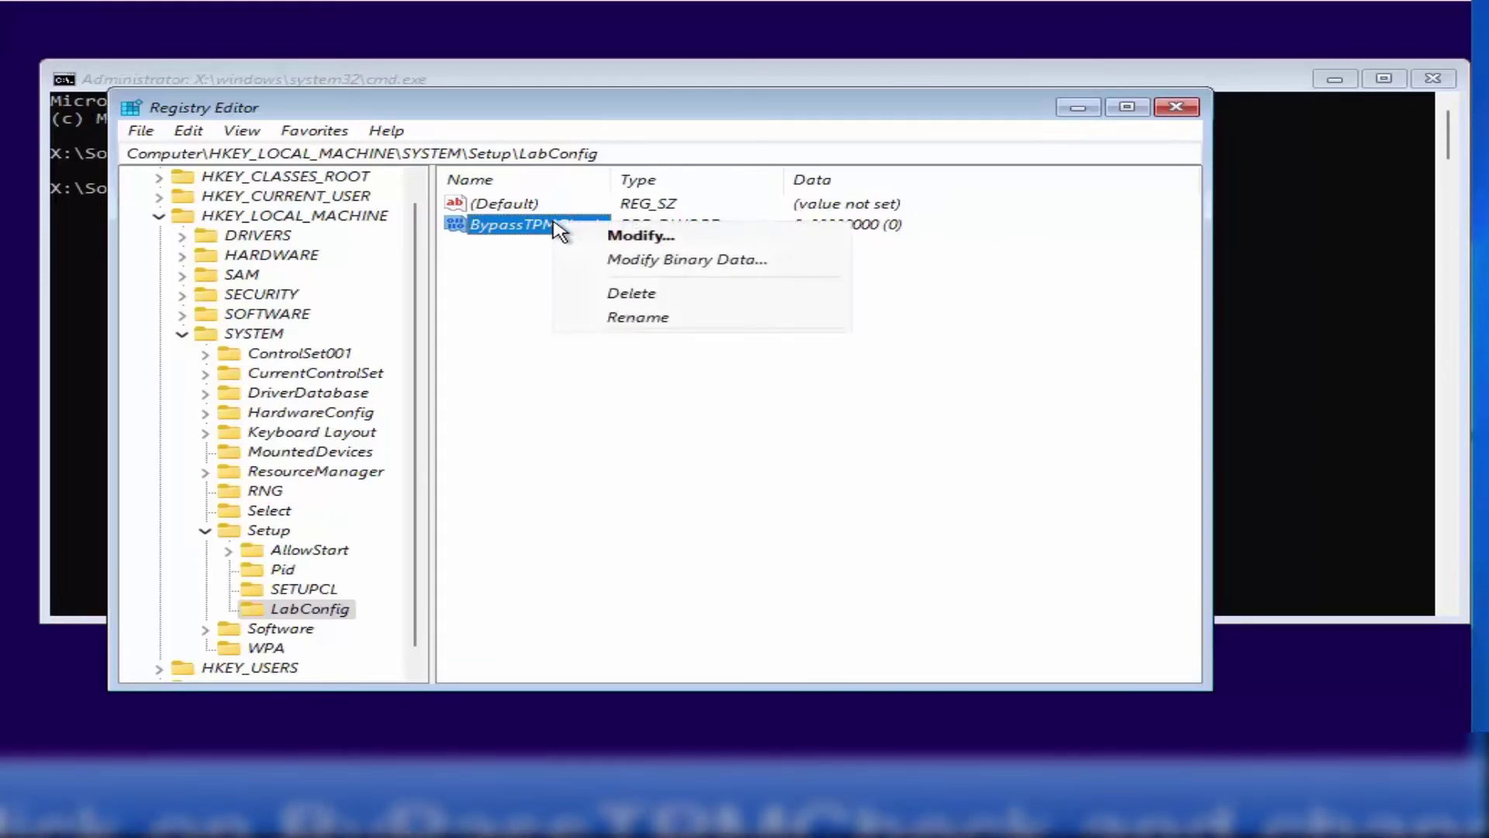
click(637, 236)
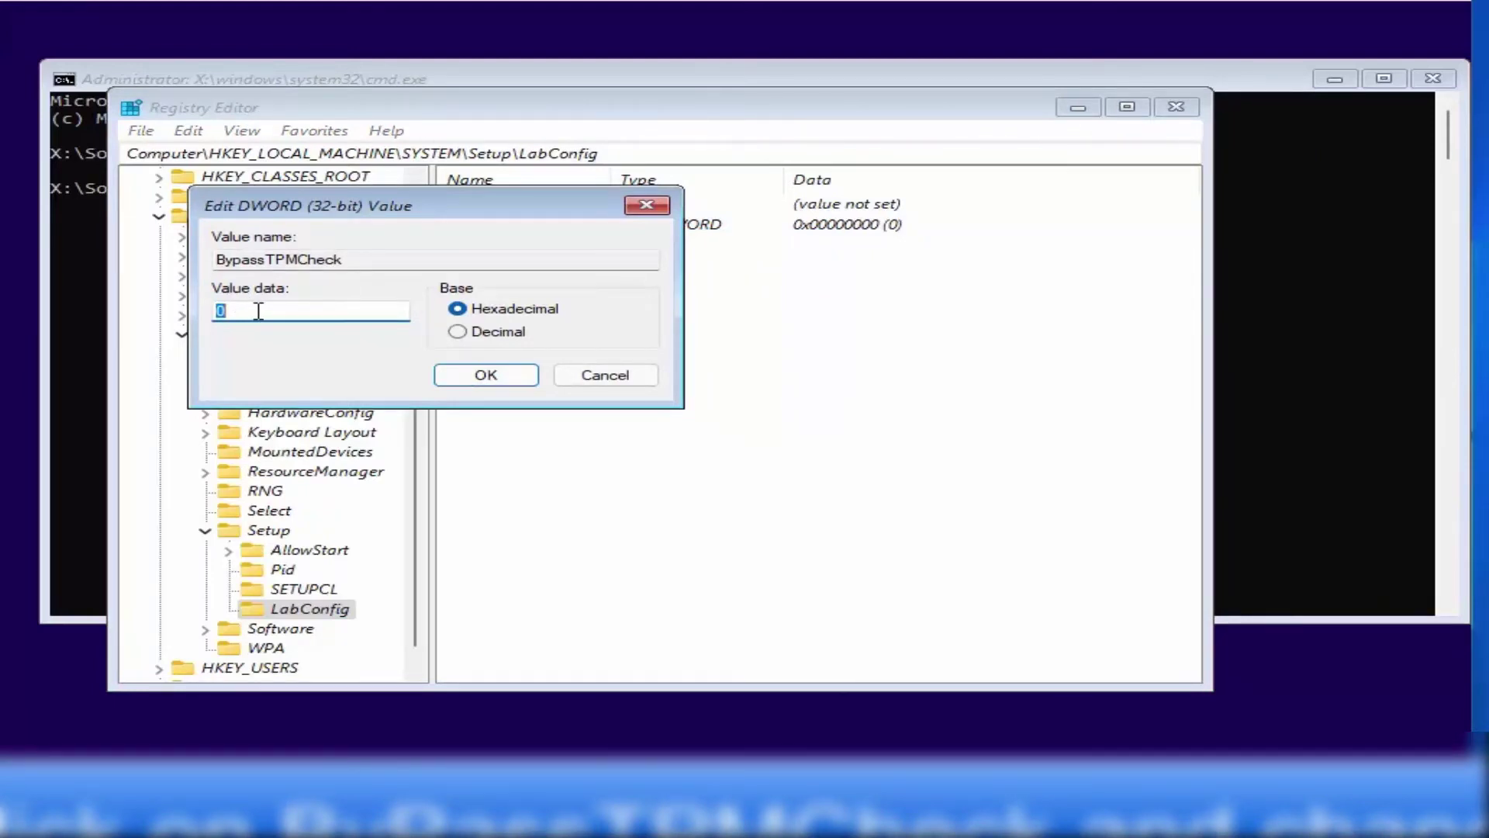
text(1)
click(456, 384)
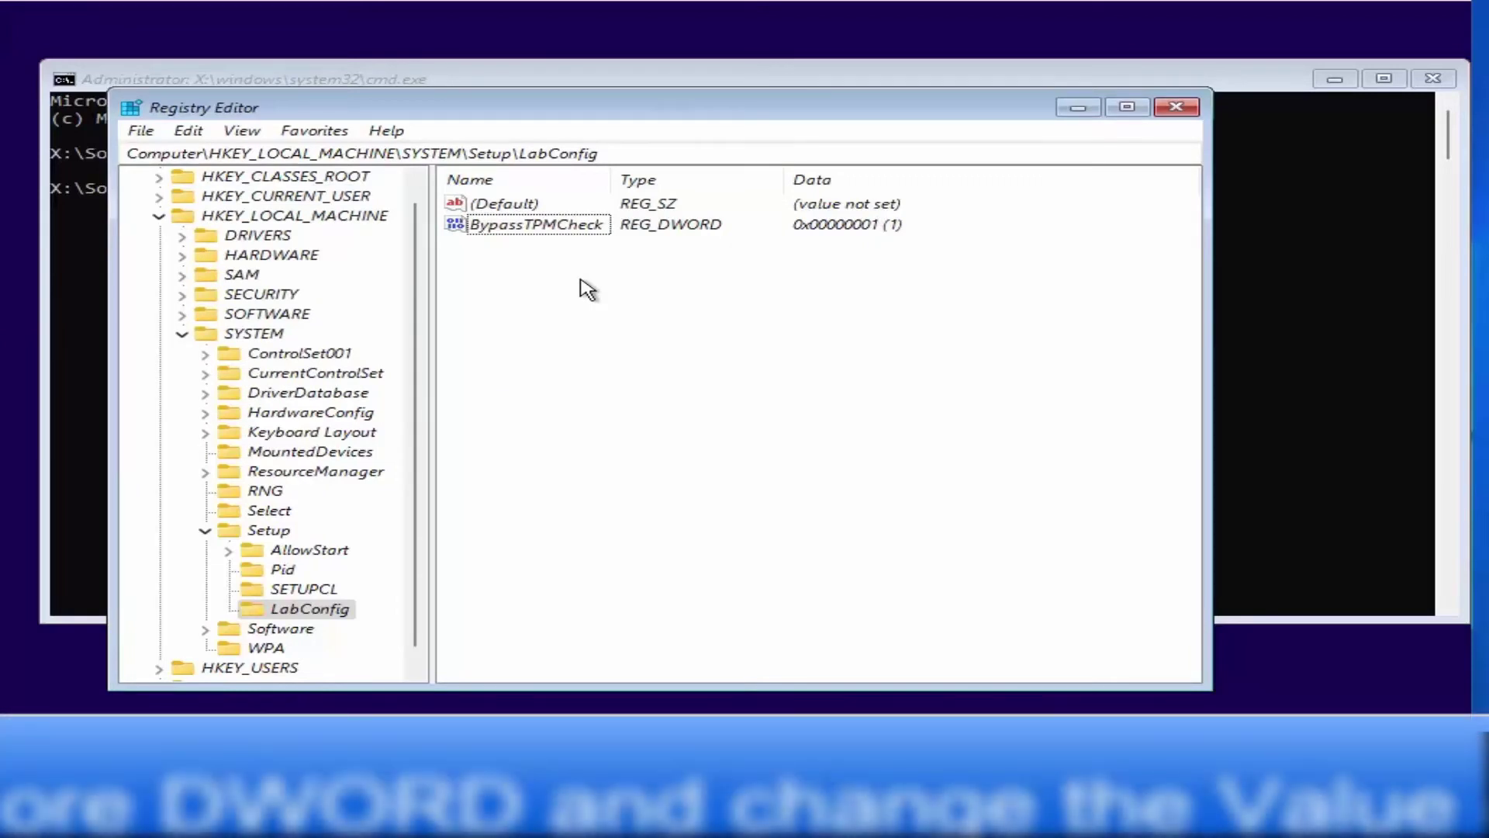
Create a second DWORD value named BypassSecureBootCheck in LabConfig
right_click(587, 290)
mouse_move(603, 295)
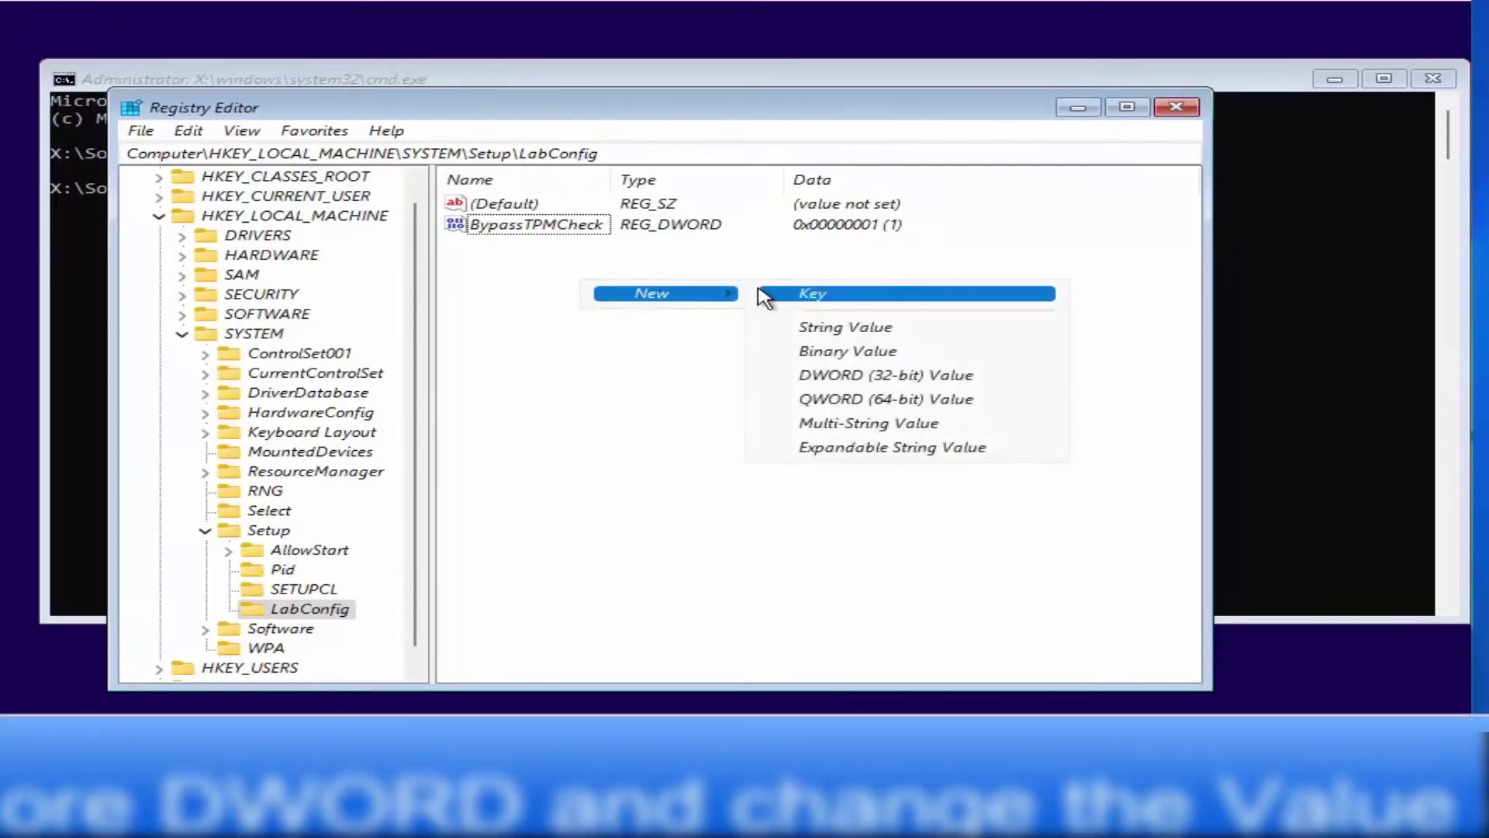
click(830, 375)
text(BypassSecureBootCheck)
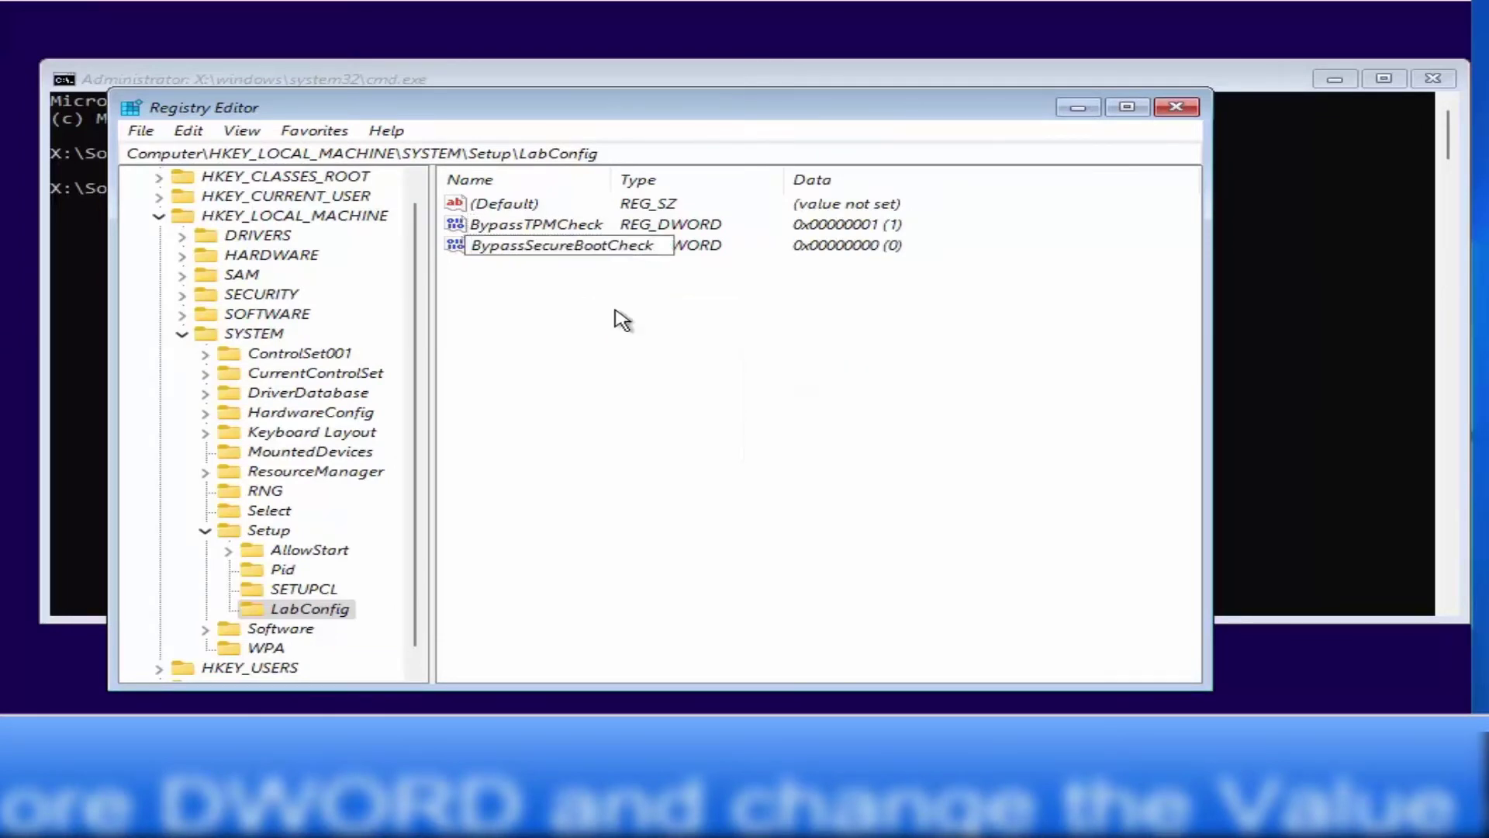
click(517, 245)
key(Return)
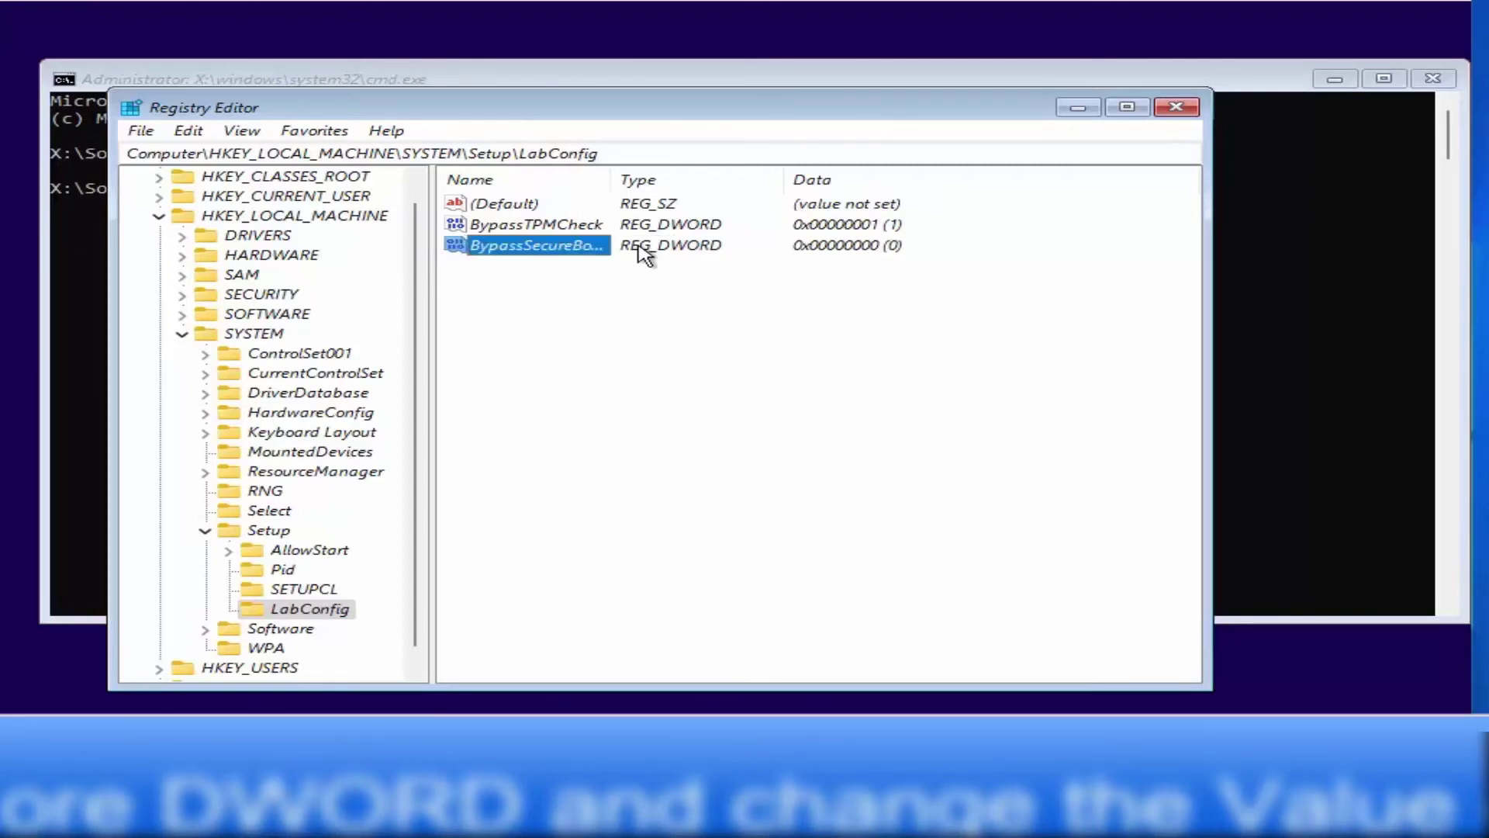
Set BypassSecureBootCheck's value data to 1 and widen the name column
right_click(586, 247)
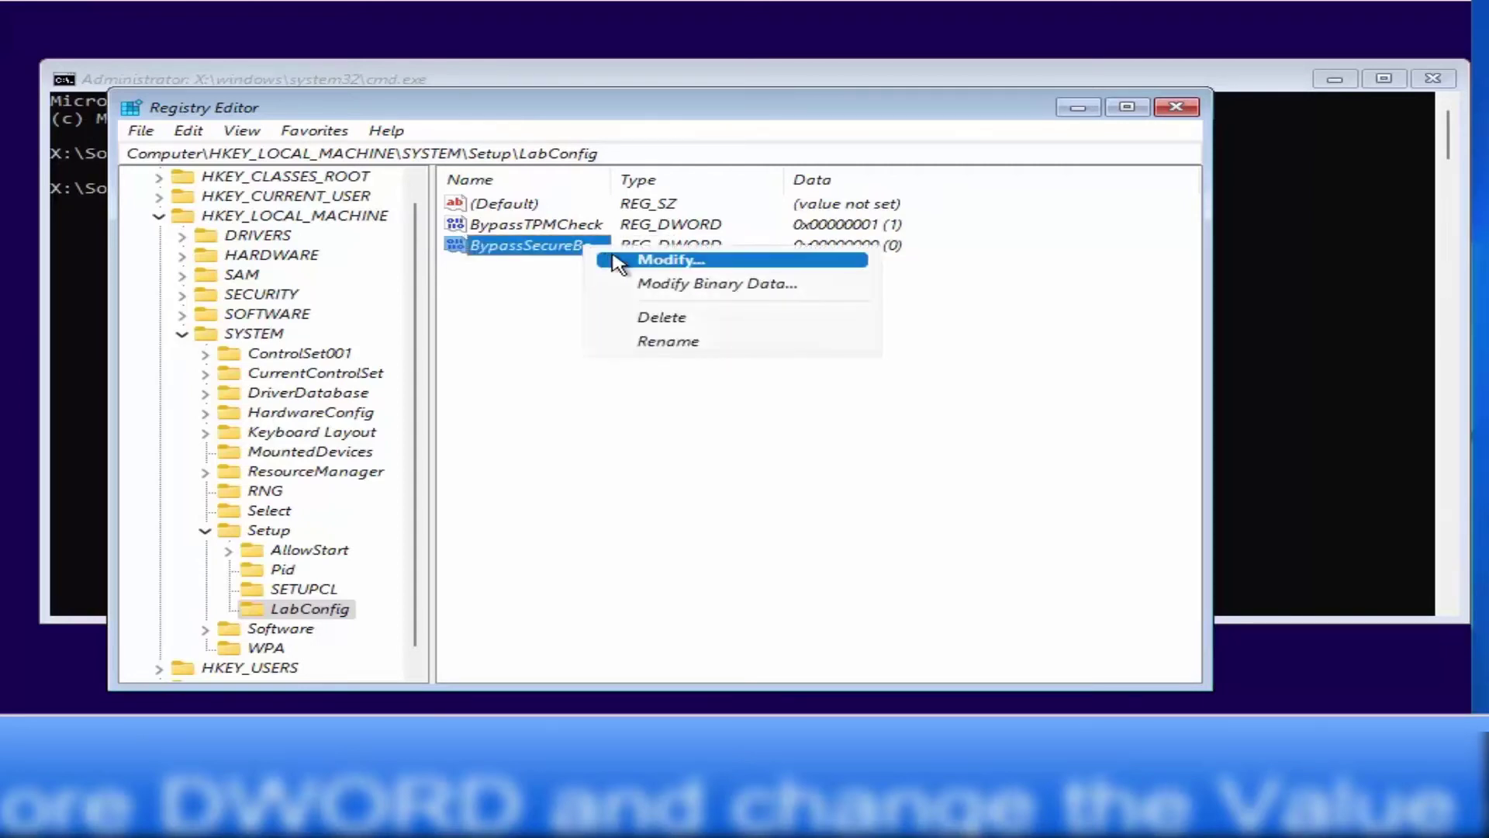
click(621, 259)
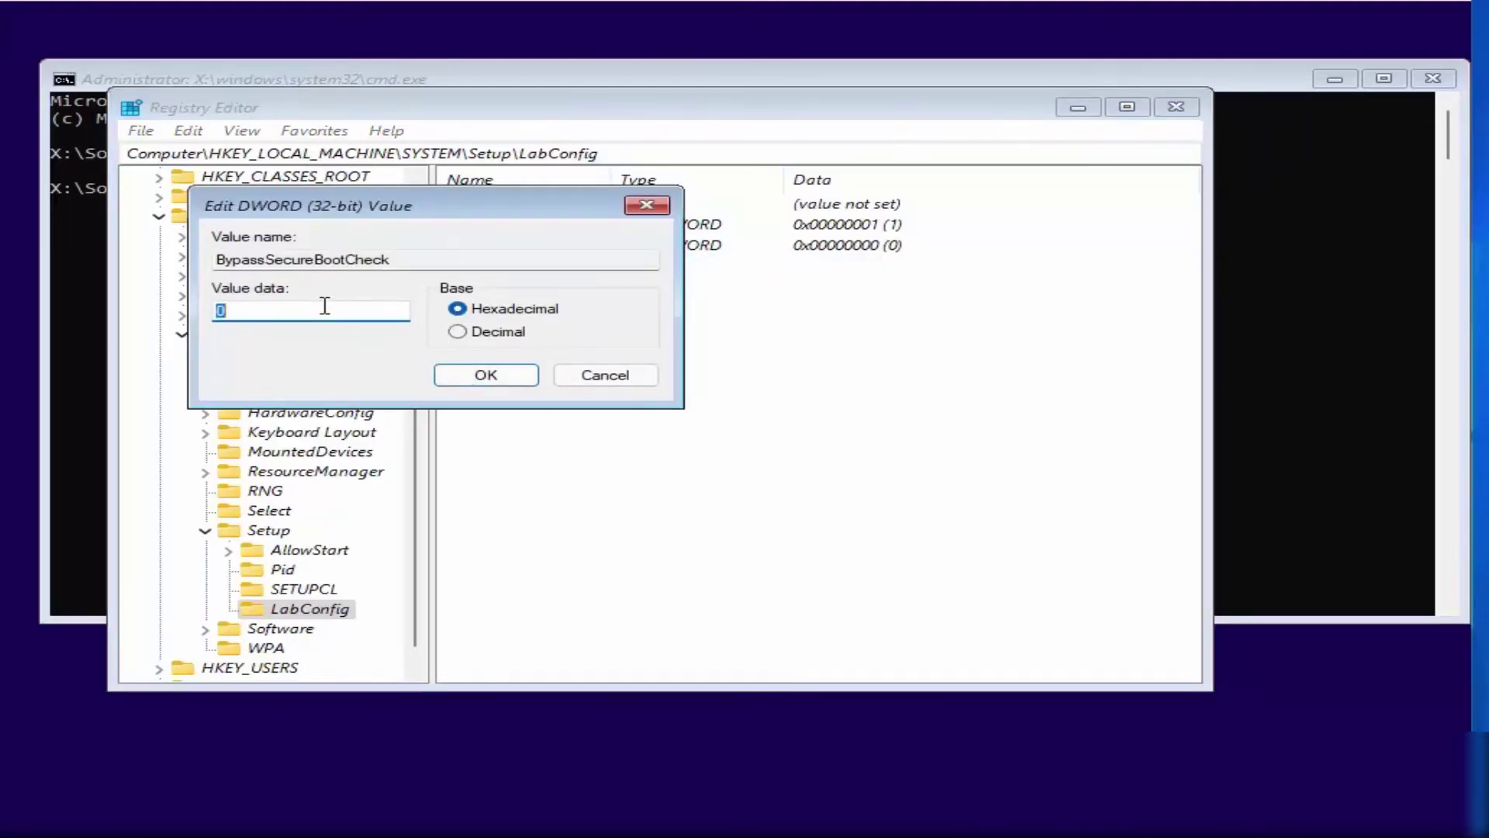
text(1)
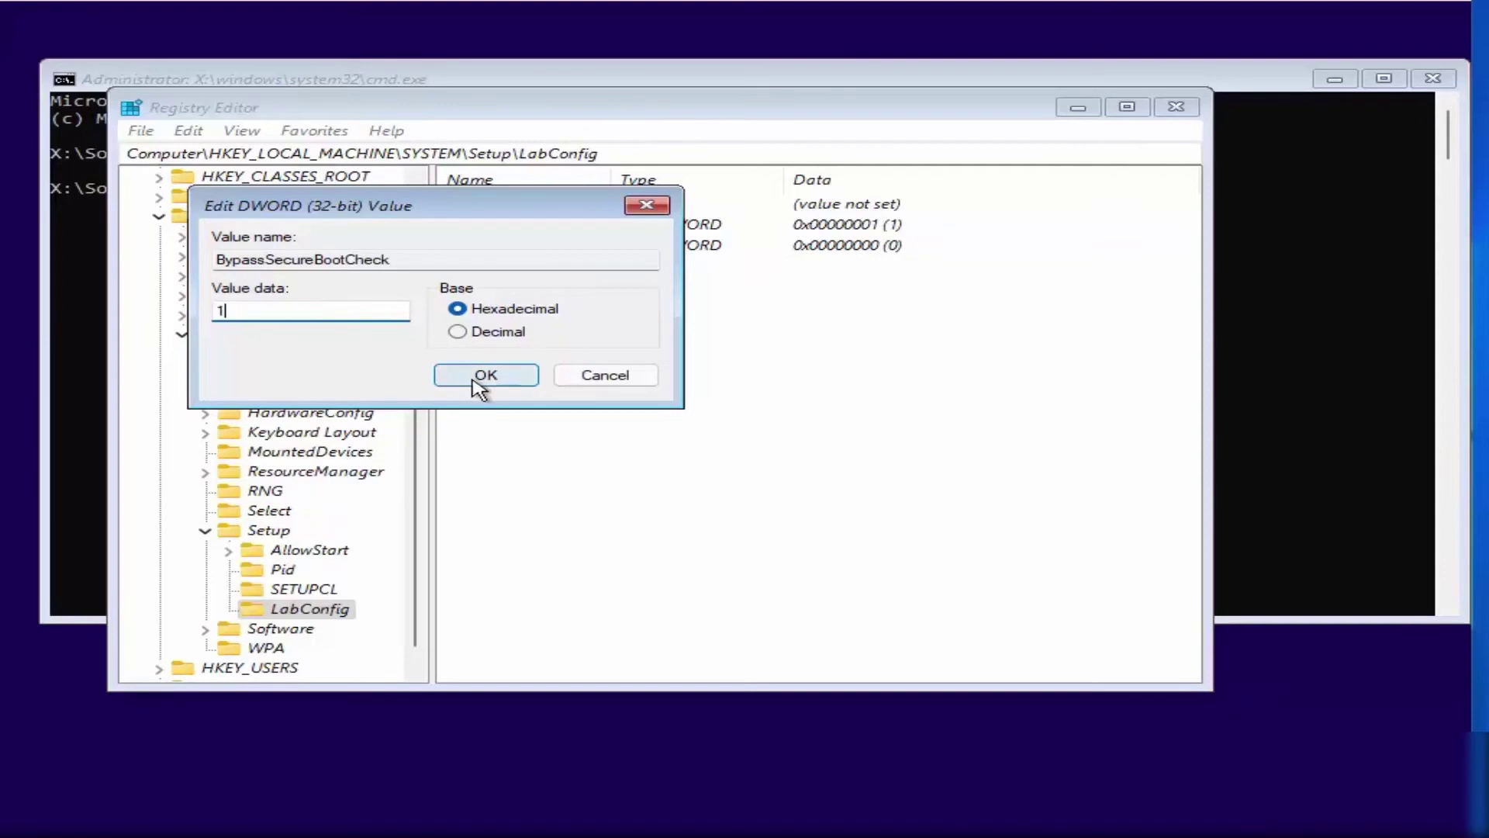
click(475, 378)
drag(611, 179, 698, 186)
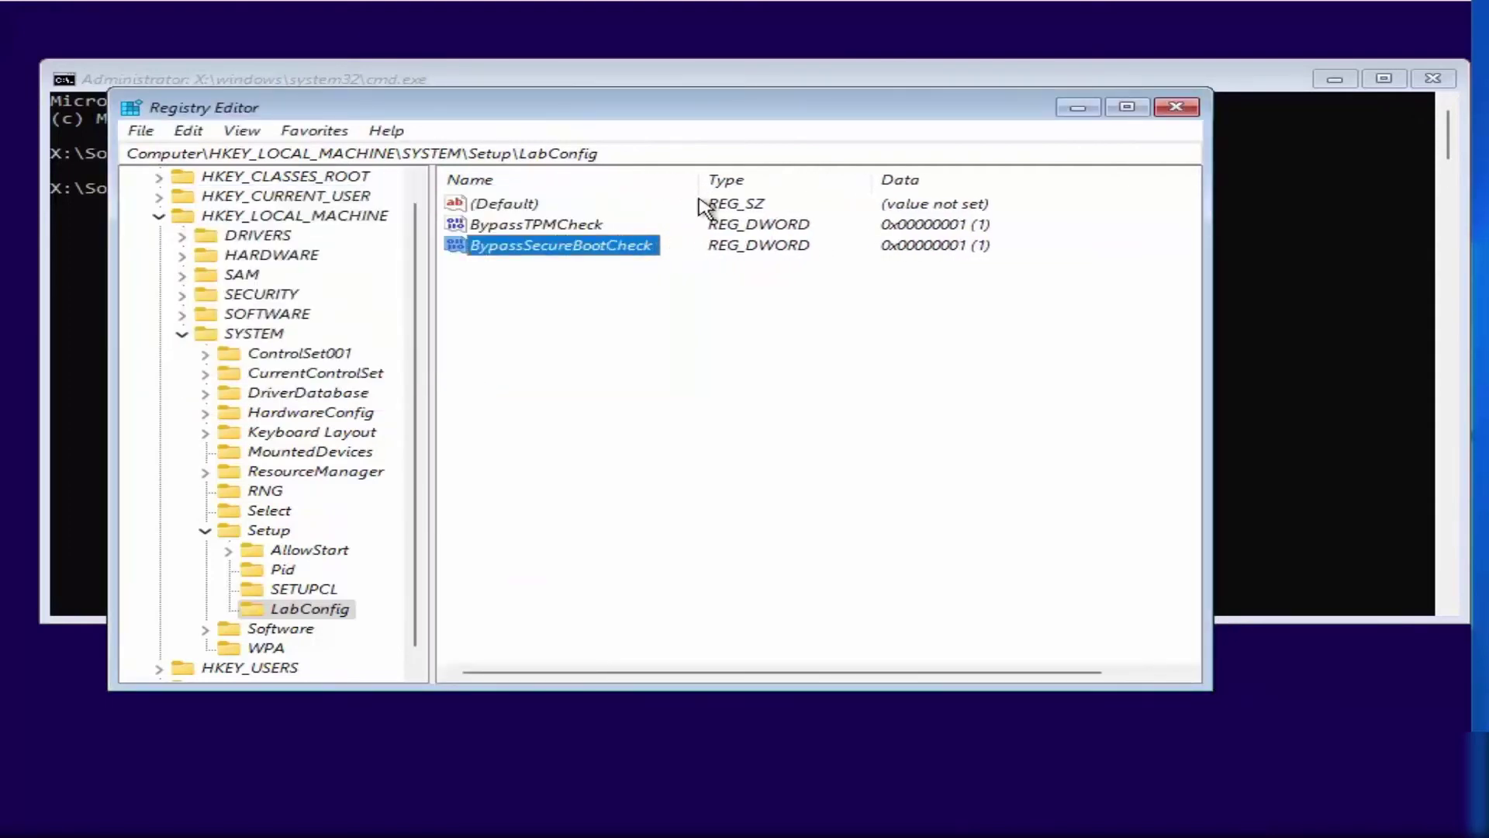
click(521, 233)
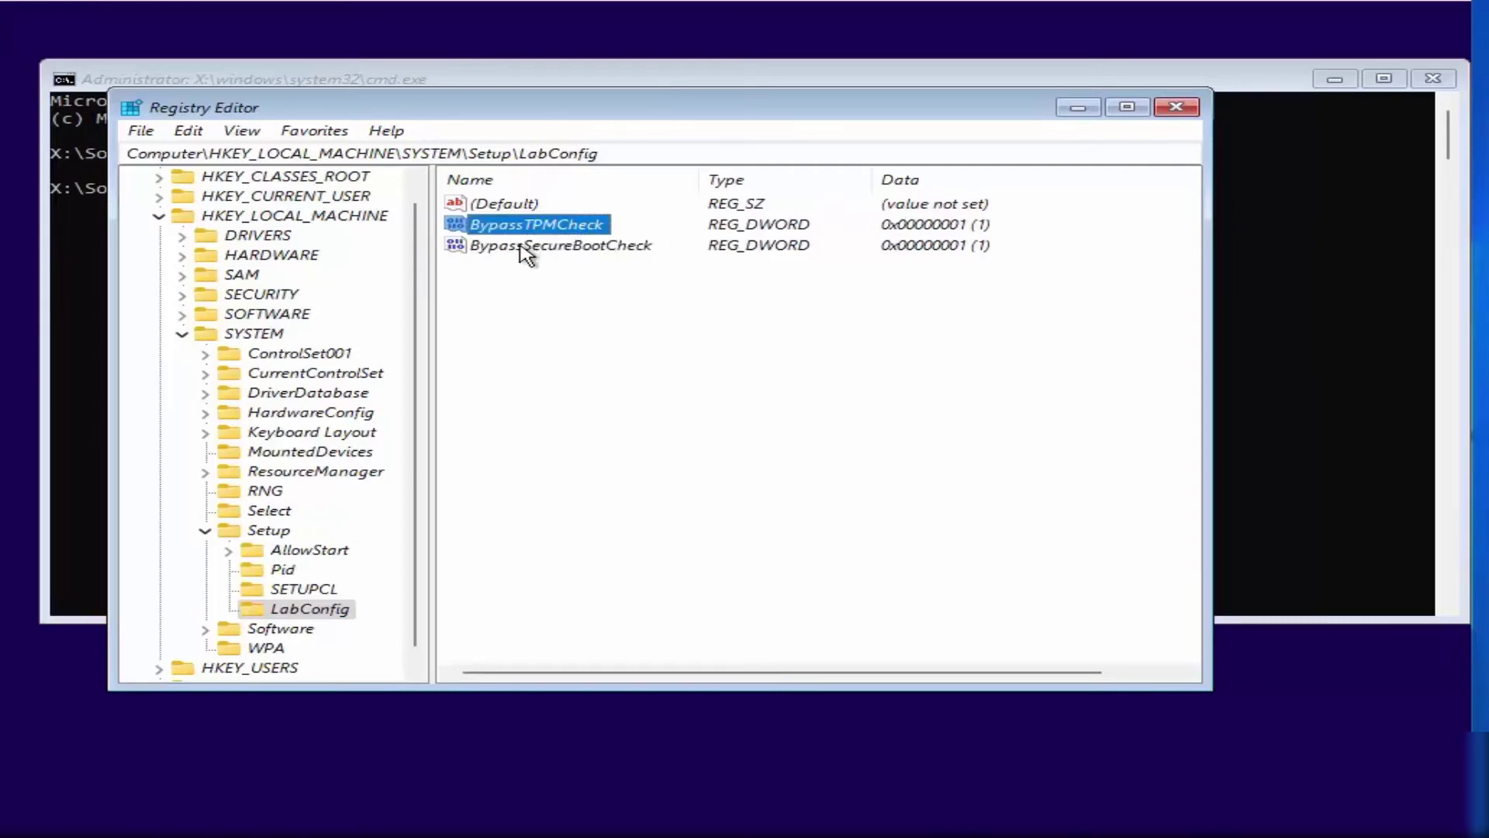
click(525, 249)
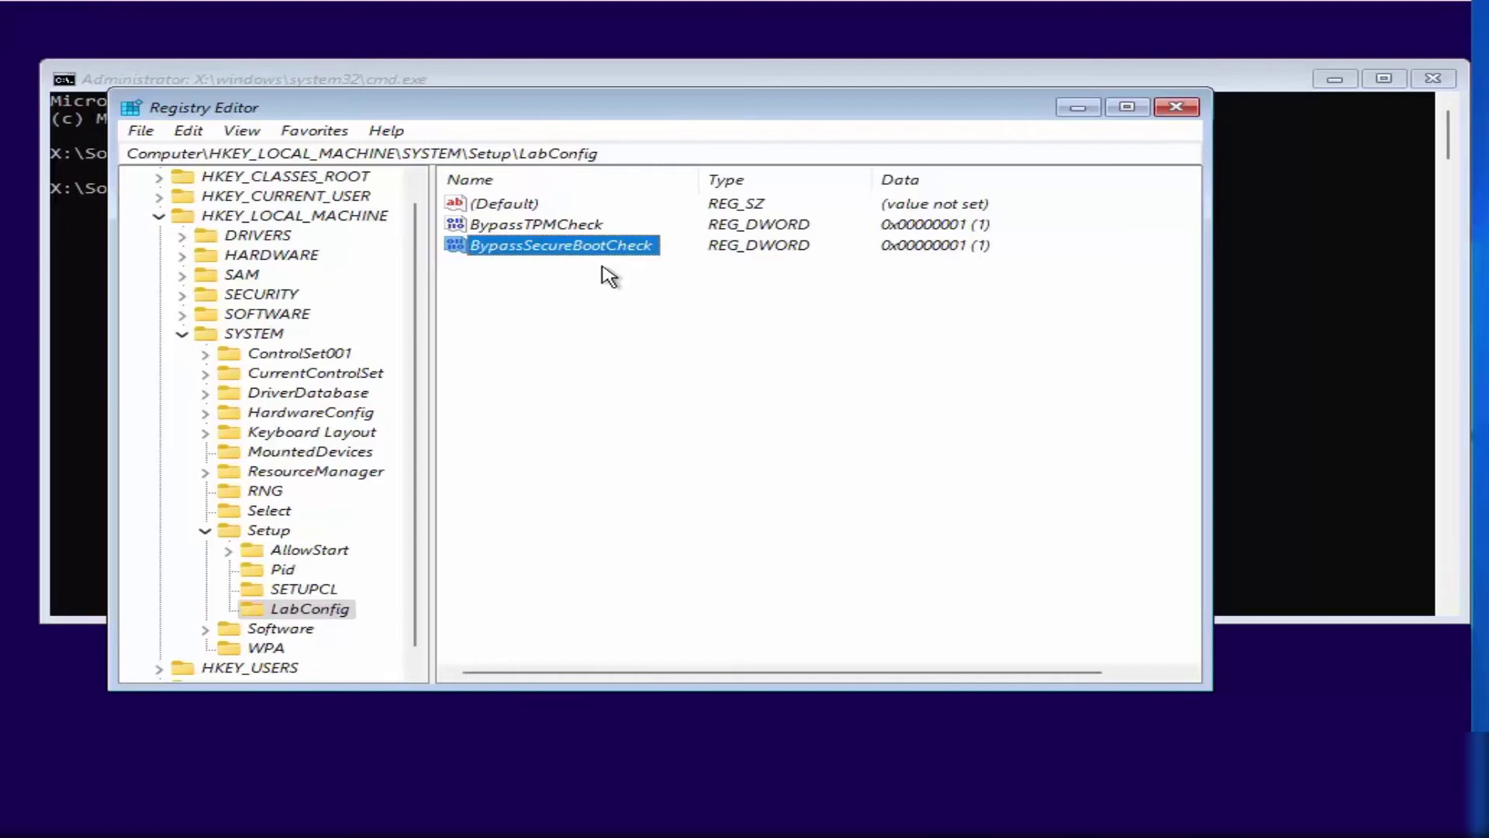
Check both LabConfig values, then close Registry Editor and the Command Prompt
click(563, 228)
click(573, 250)
click(1176, 109)
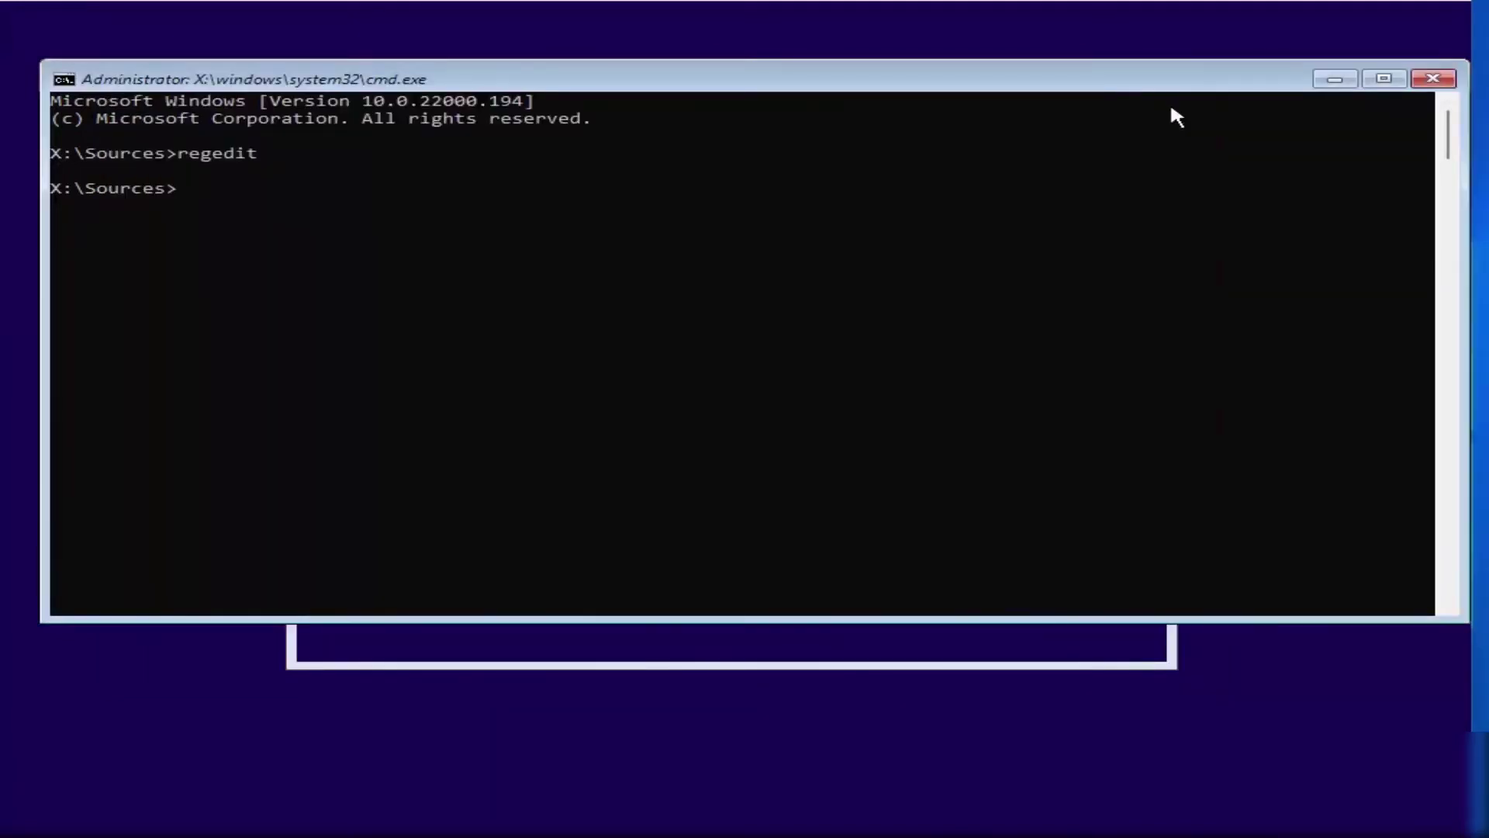
click(1427, 84)
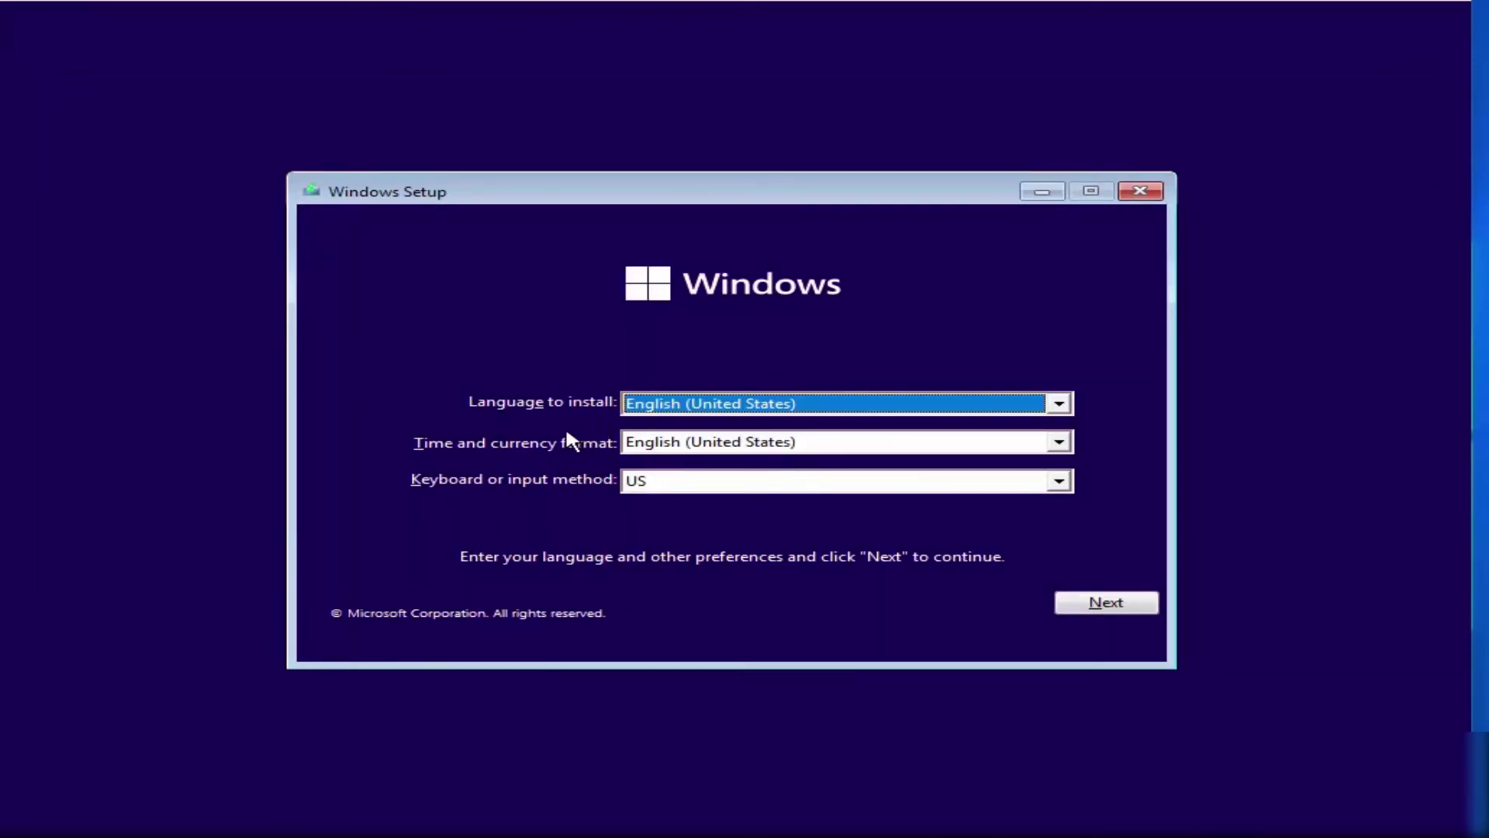
Choose German as the keyboard layout and start the installation with Install now
click(673, 481)
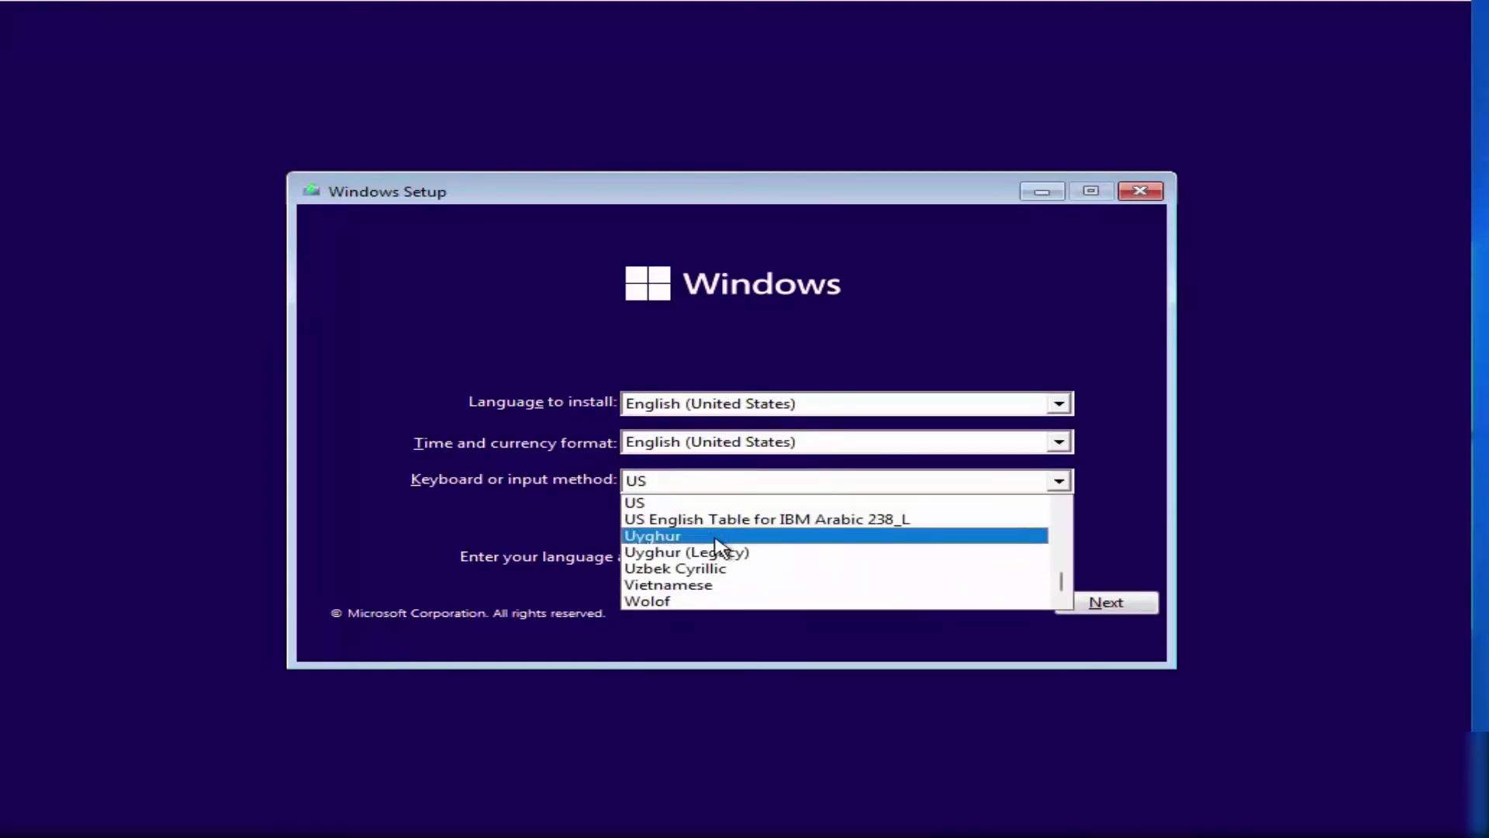
scroll(720, 548, down, 1)
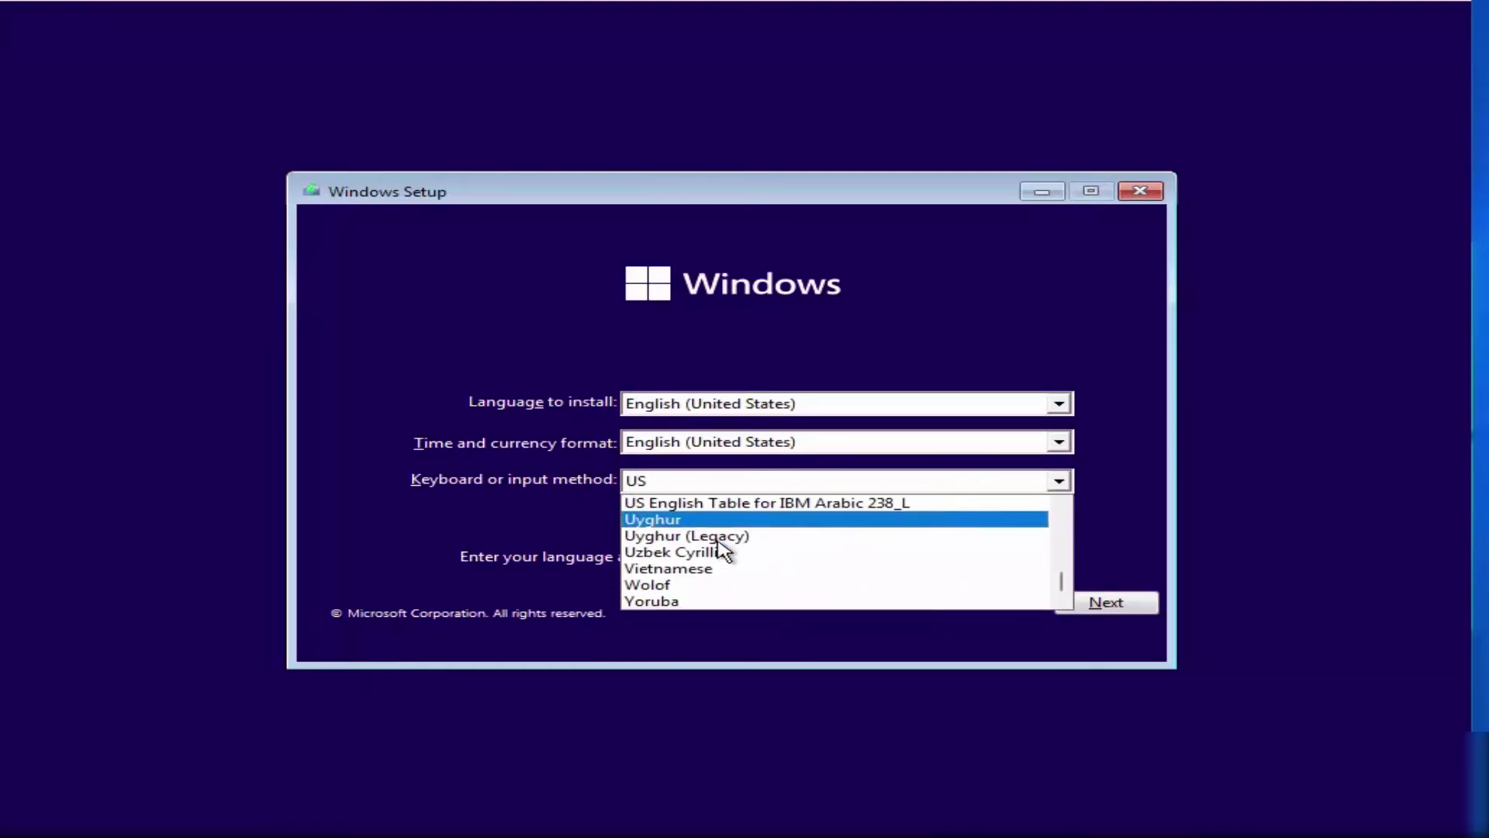
key(g)
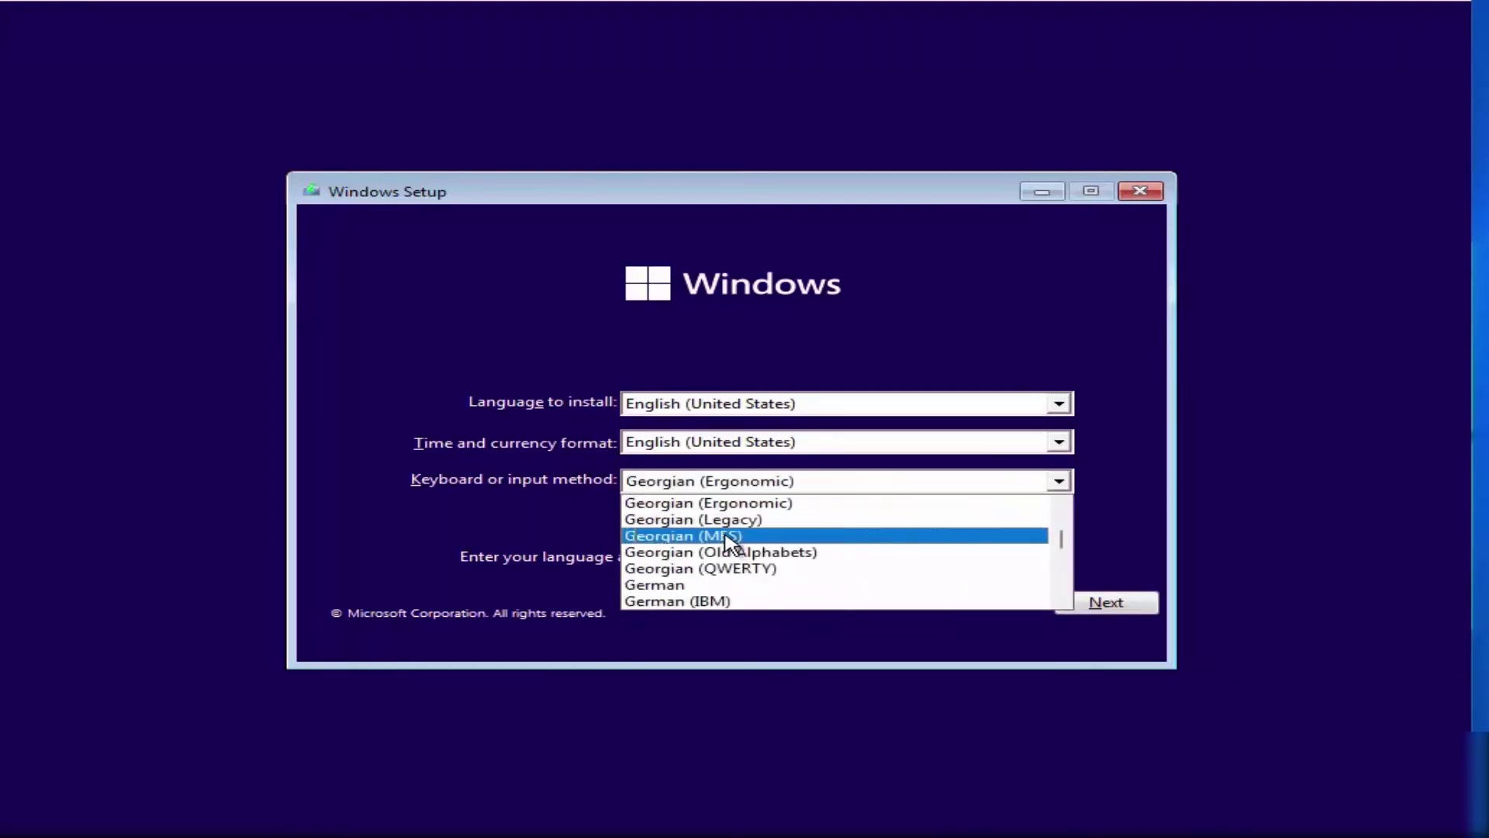
click(706, 584)
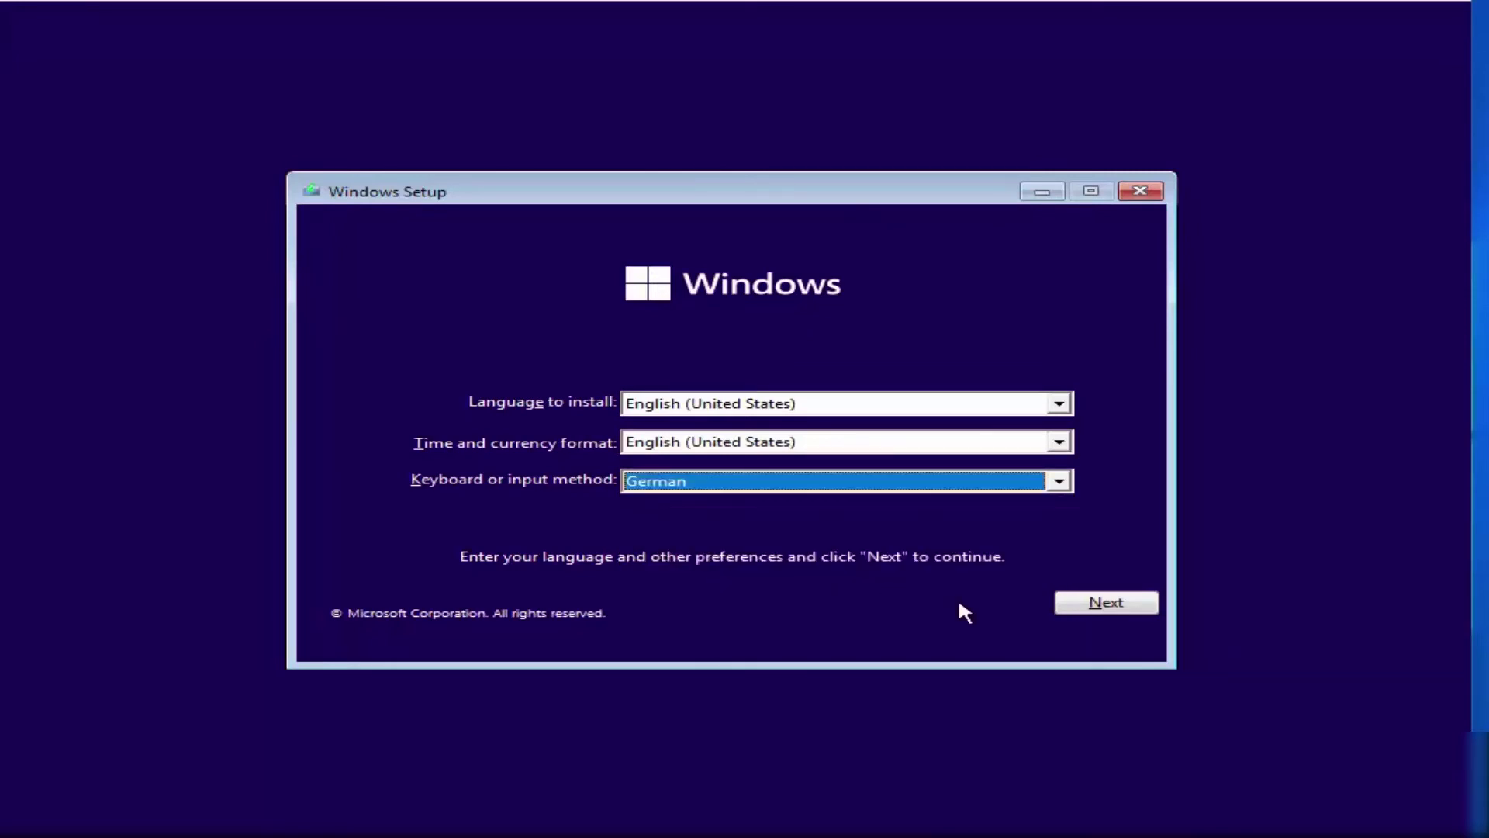
click(1096, 608)
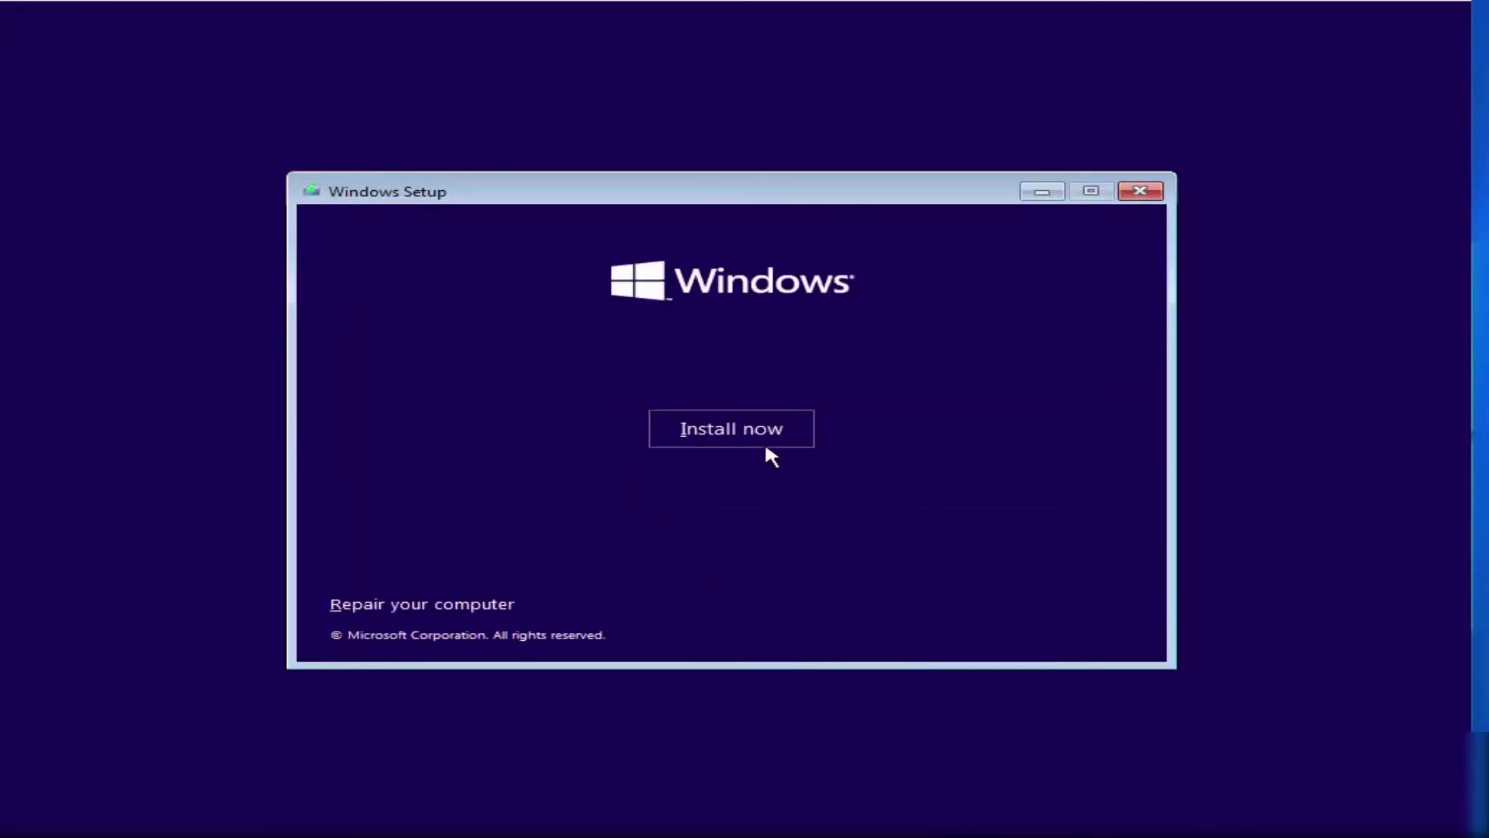
click(742, 439)
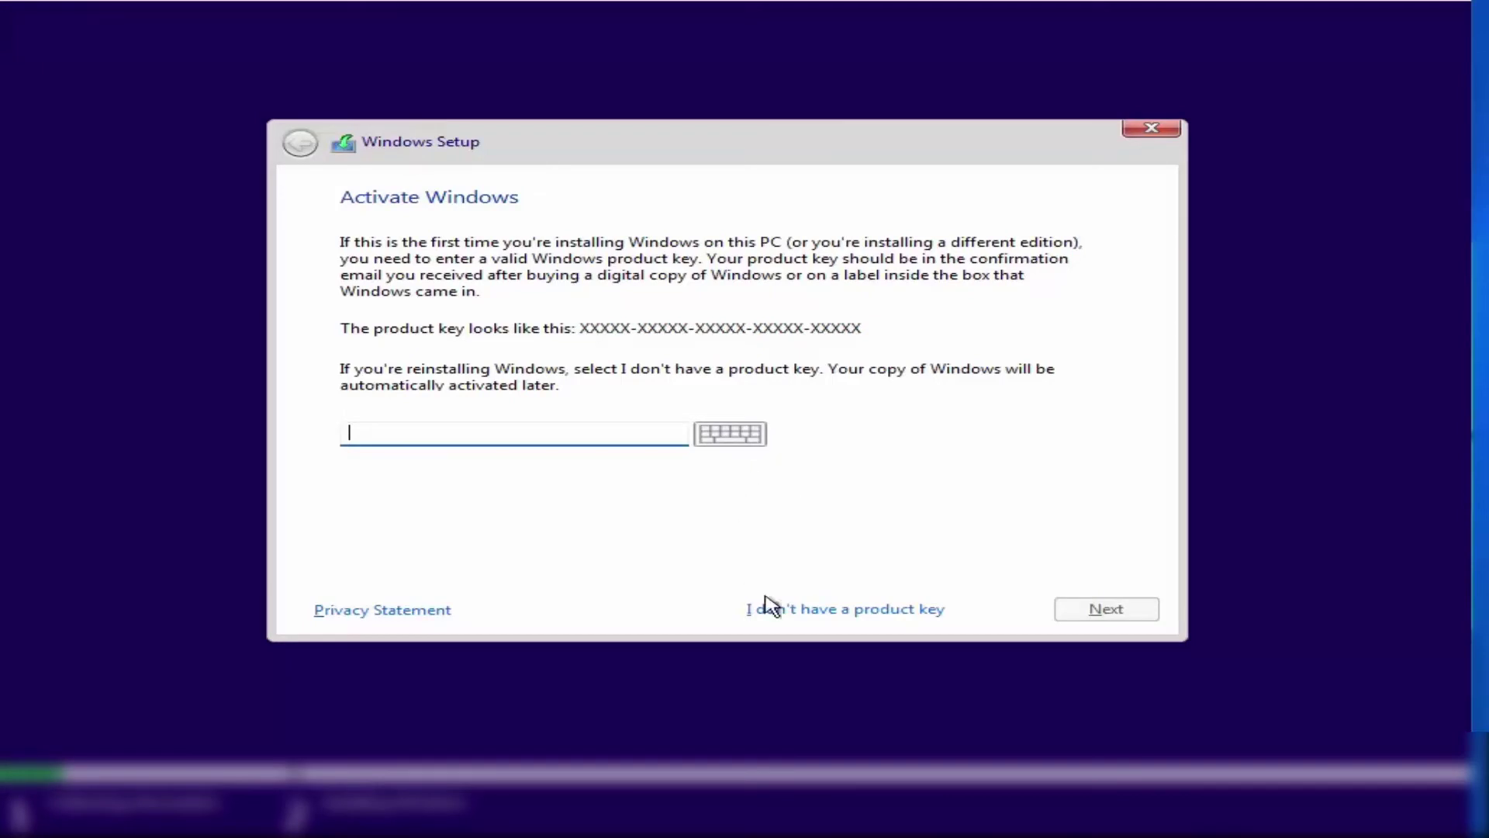
Skip the product key and select Windows 11 Pro as the edition
click(822, 613)
click(439, 378)
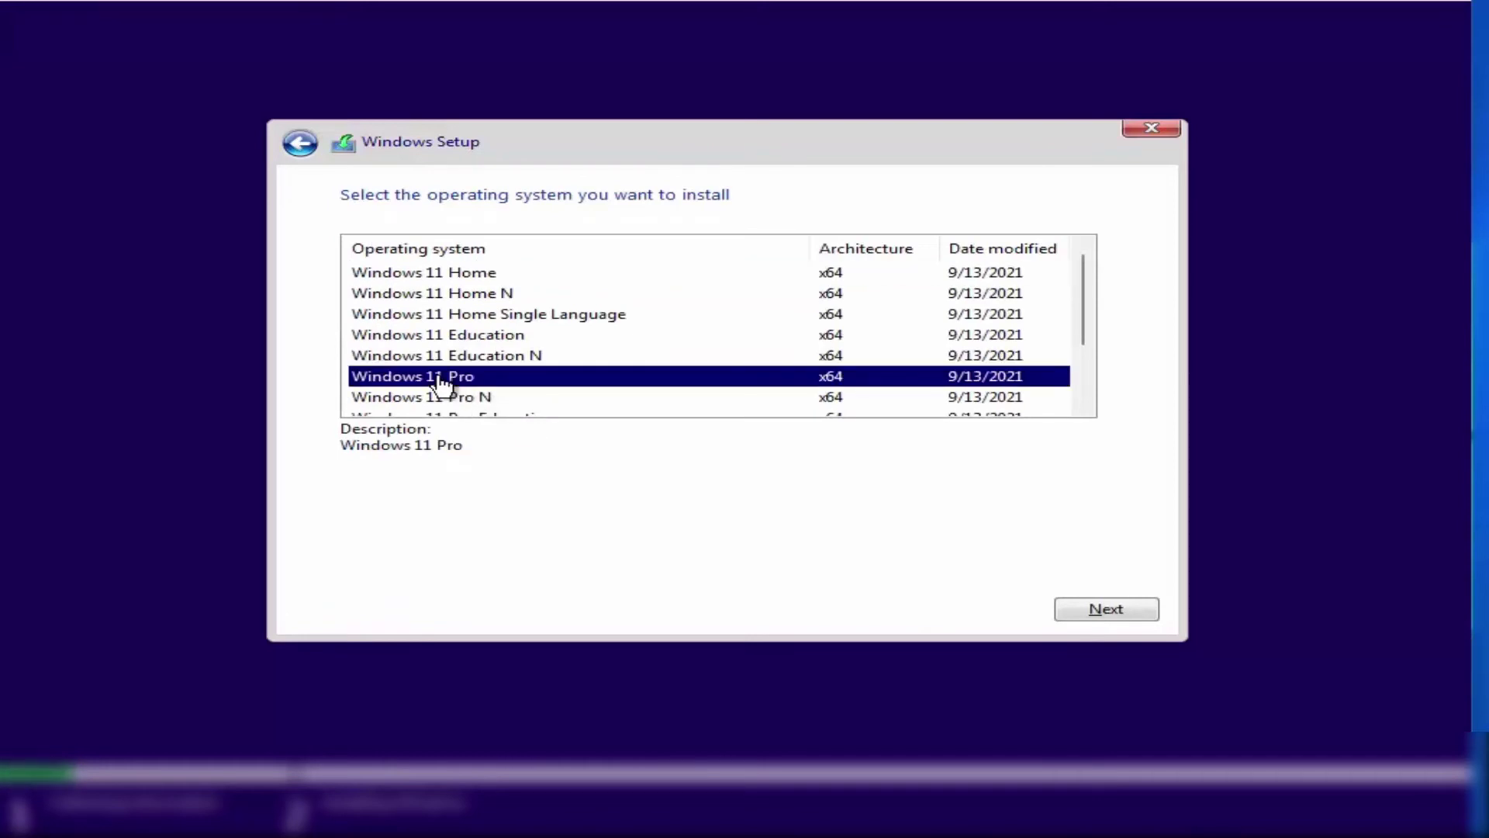
click(1098, 611)
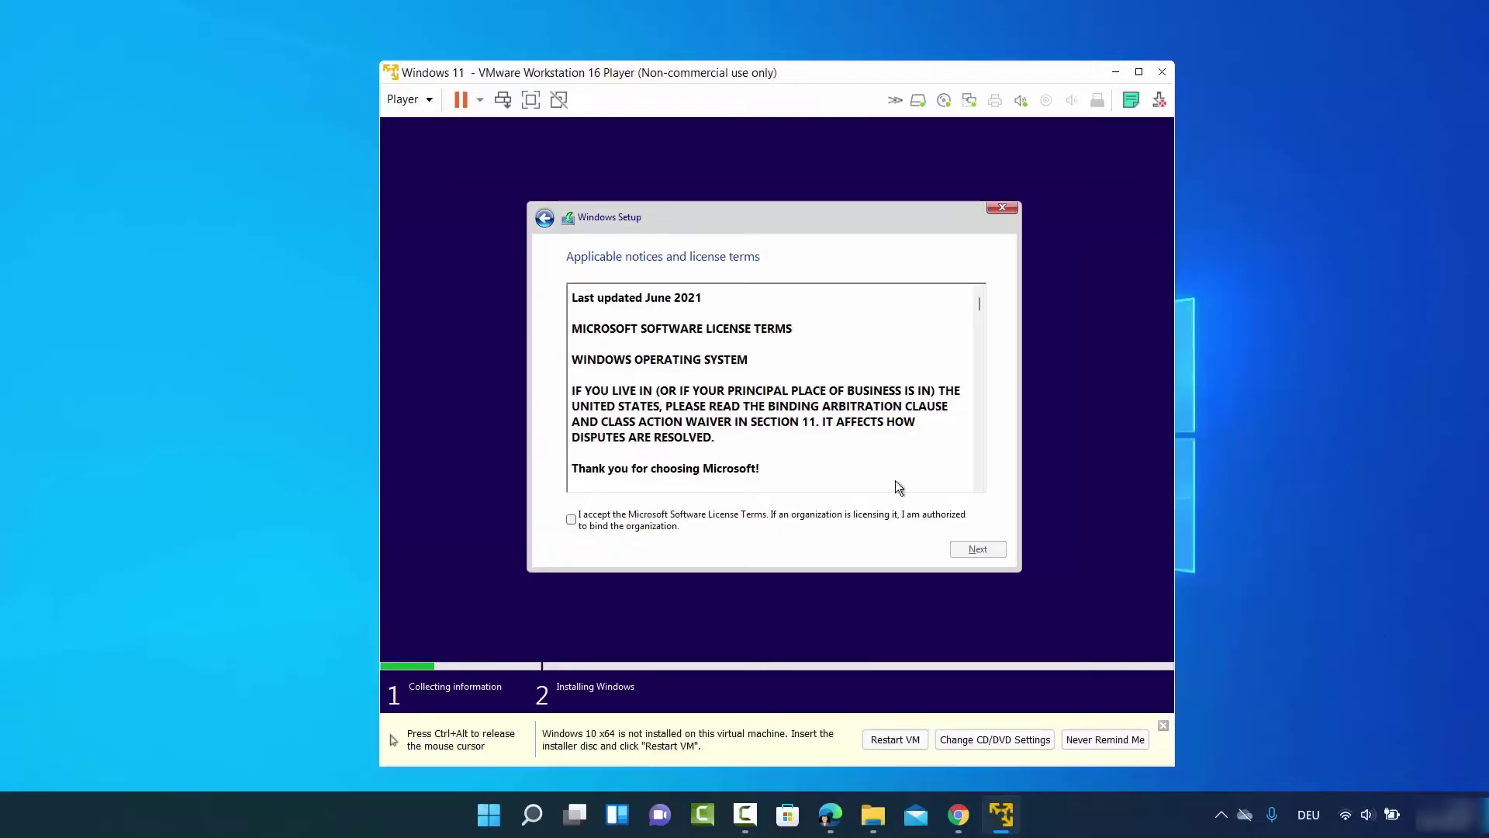
Accept the Microsoft Software License Terms and continue
click(573, 519)
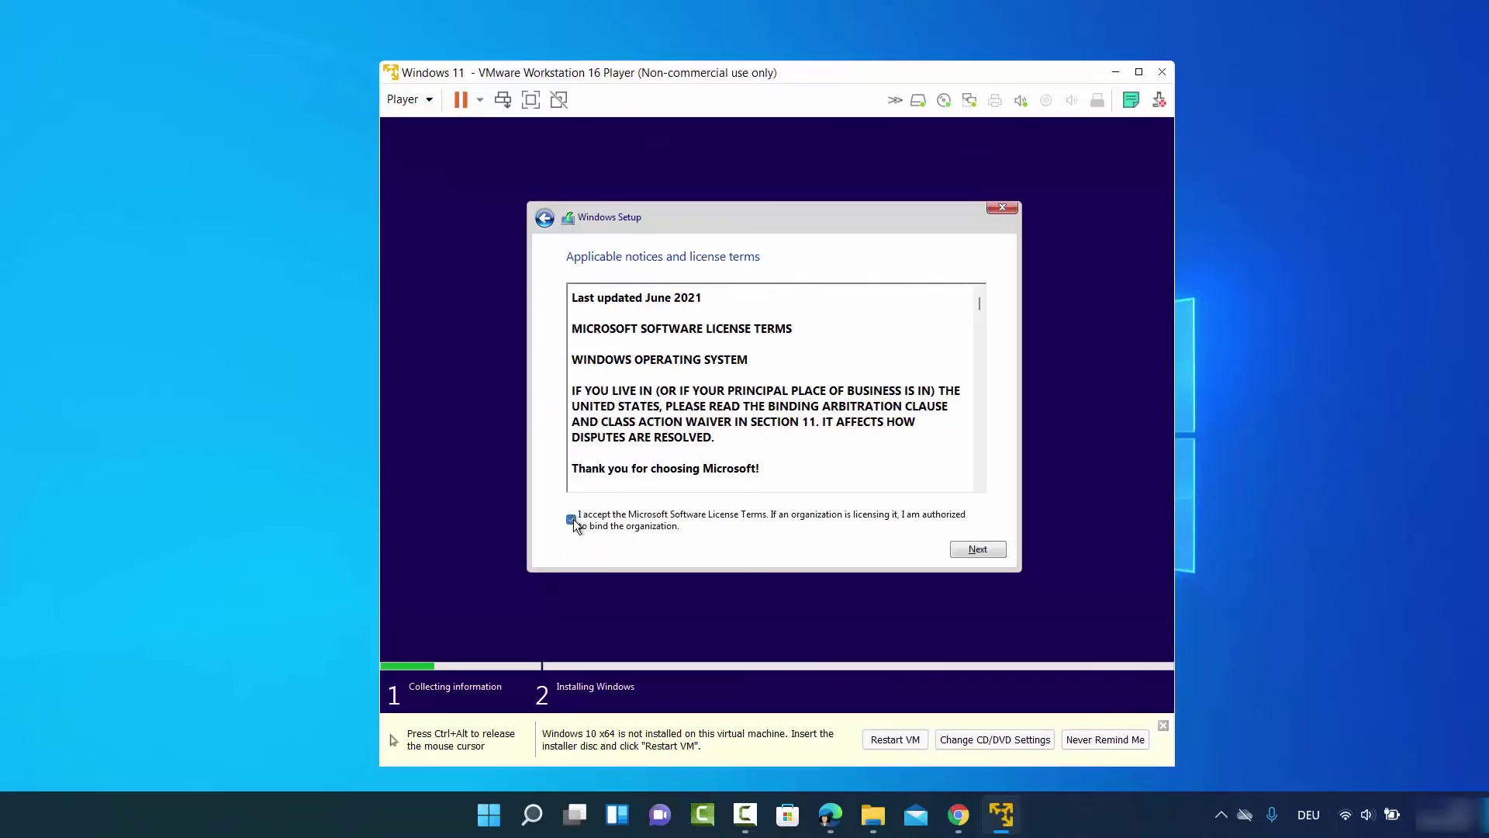
click(977, 549)
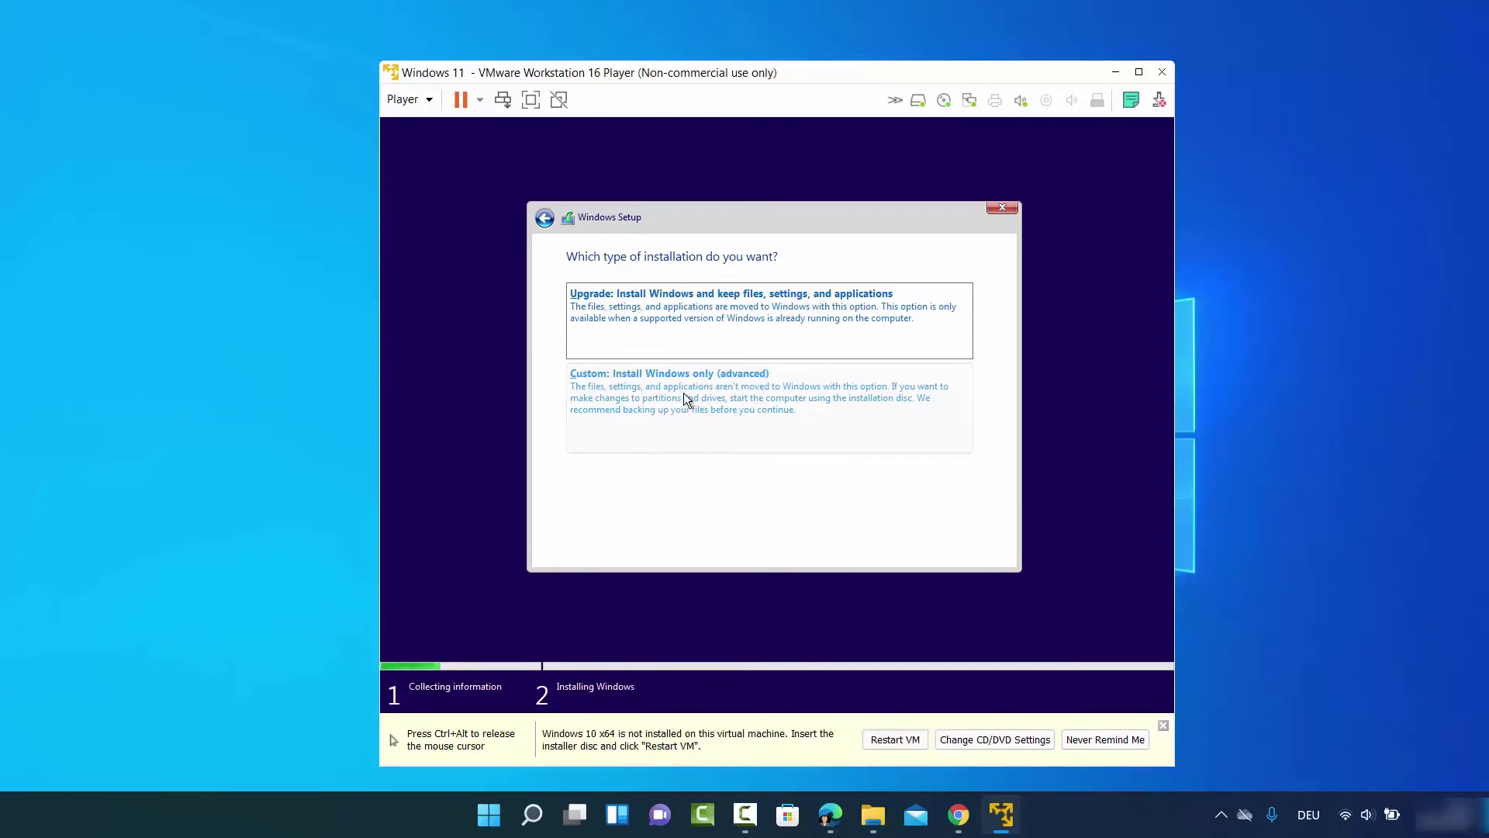
Choose the 'Custom: Install Windows only (advanced)' installation type
click(684, 394)
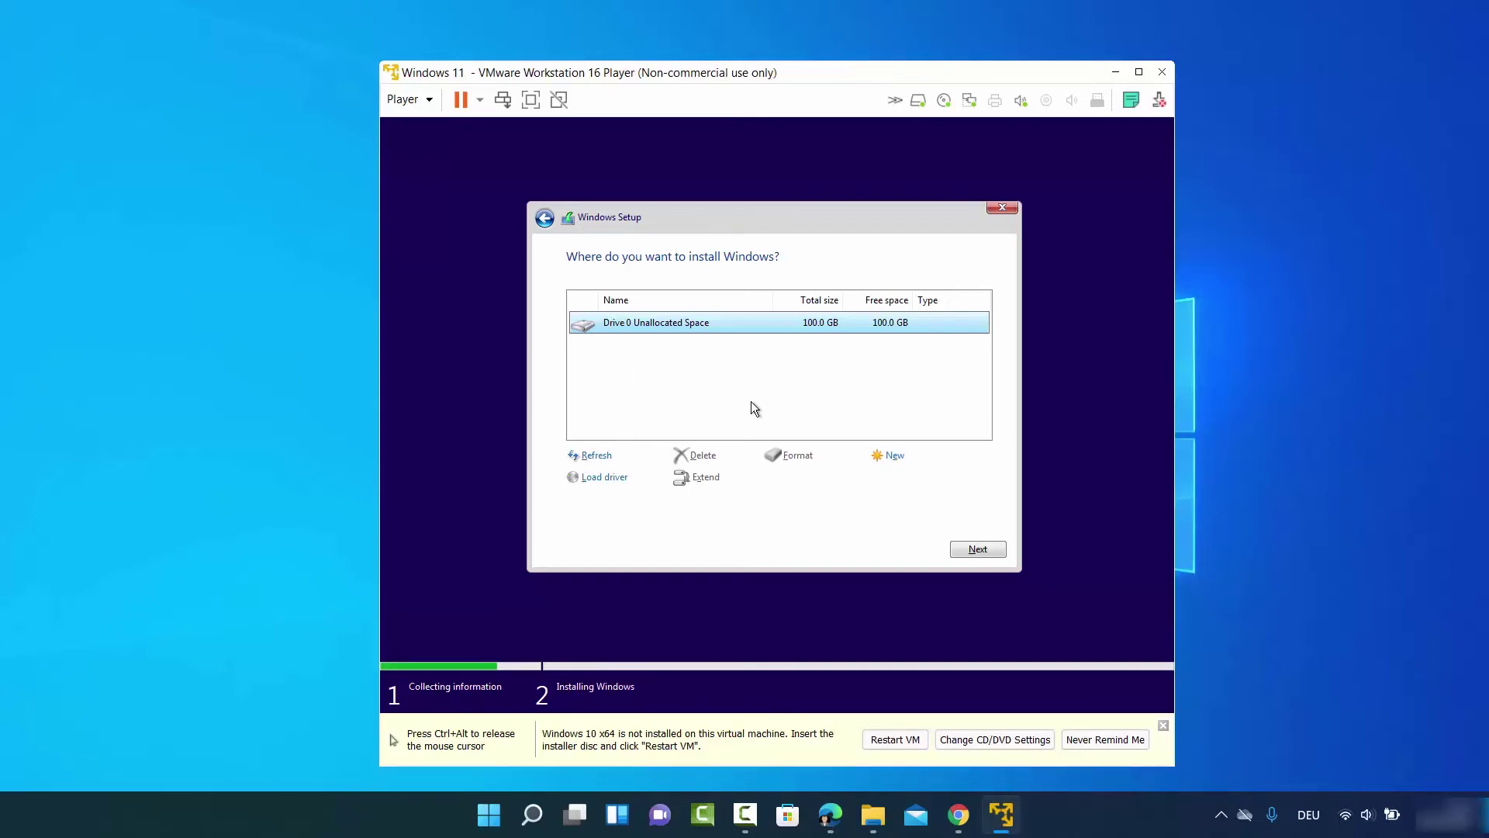
Install Windows onto Drive 0's 100.0 GB unallocated space
click(976, 549)
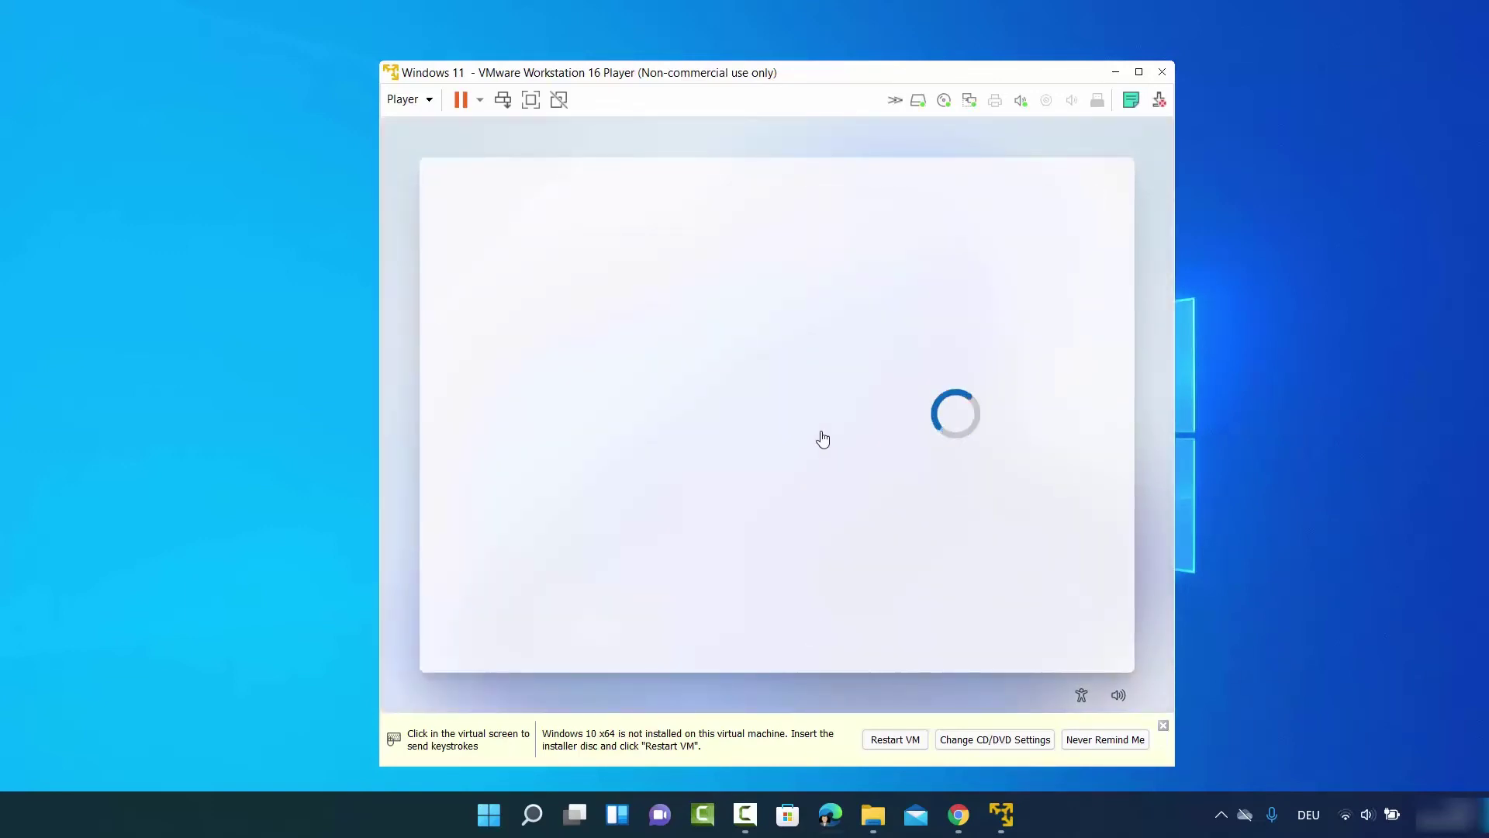
Confirm United States as the region, then pick German from the keyboard layout list
click(857, 362)
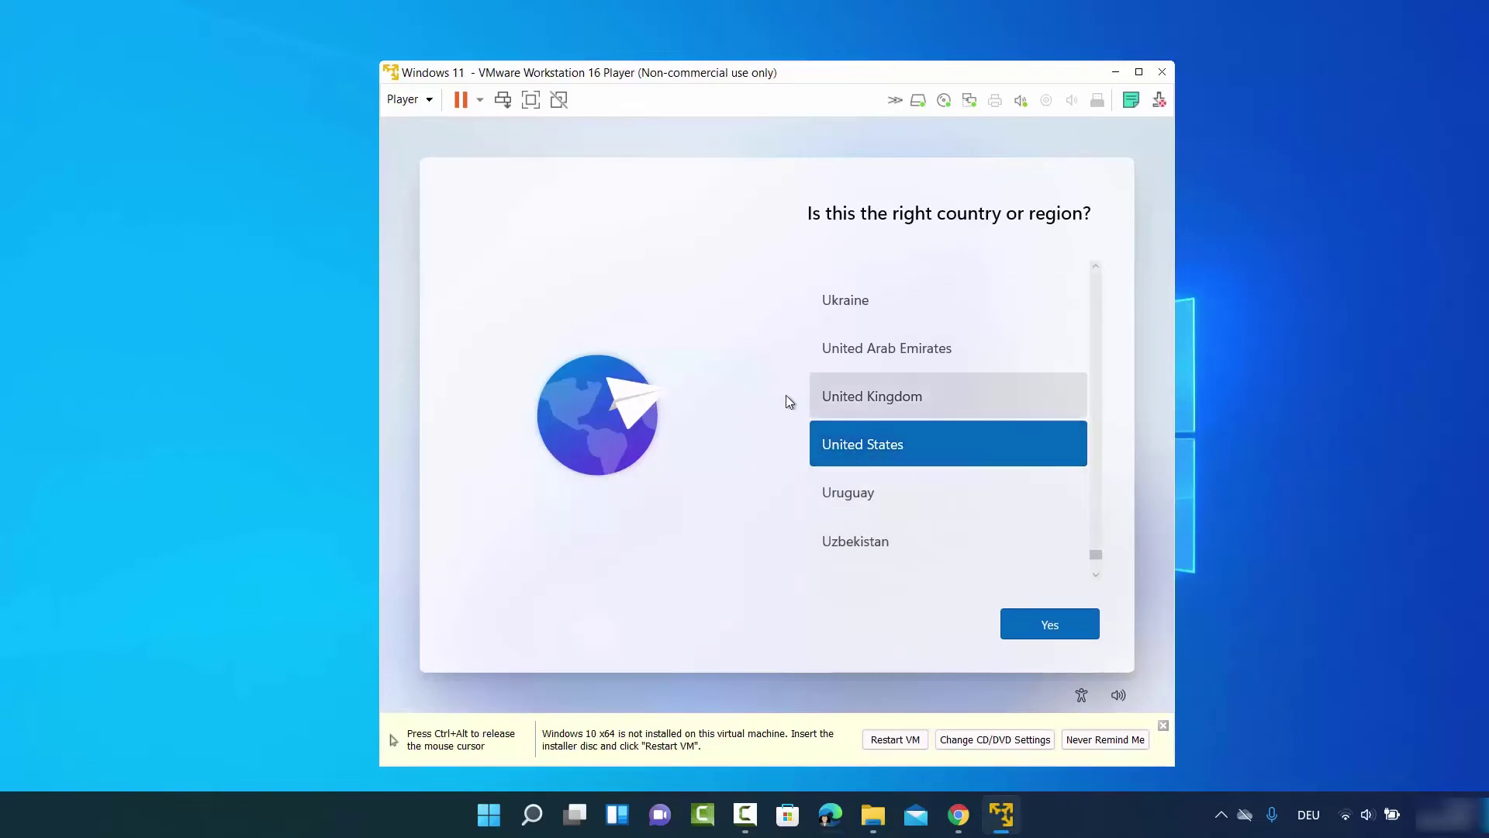
click(1042, 621)
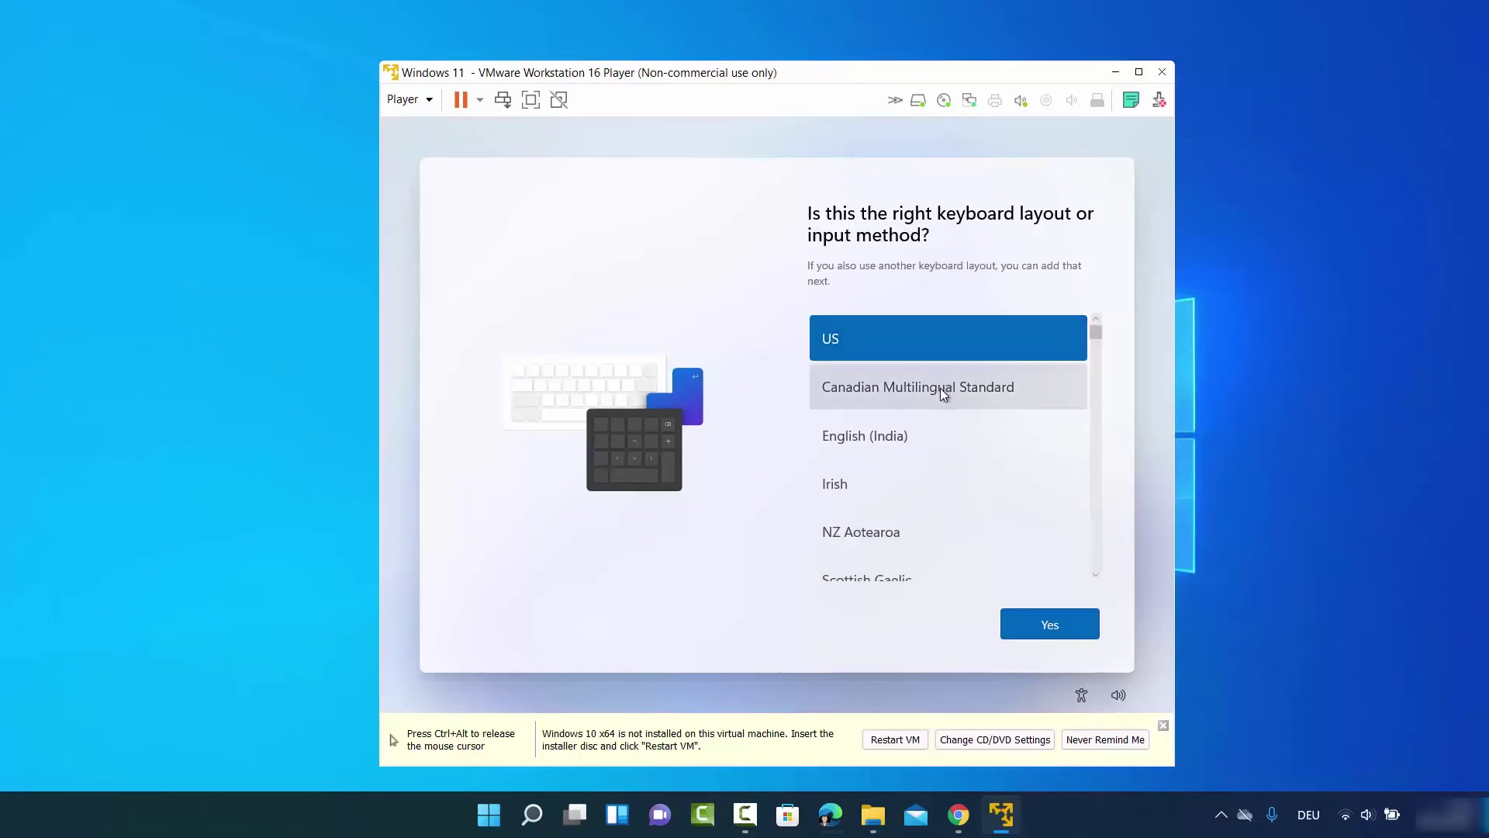
scroll(941, 388, down, 4)
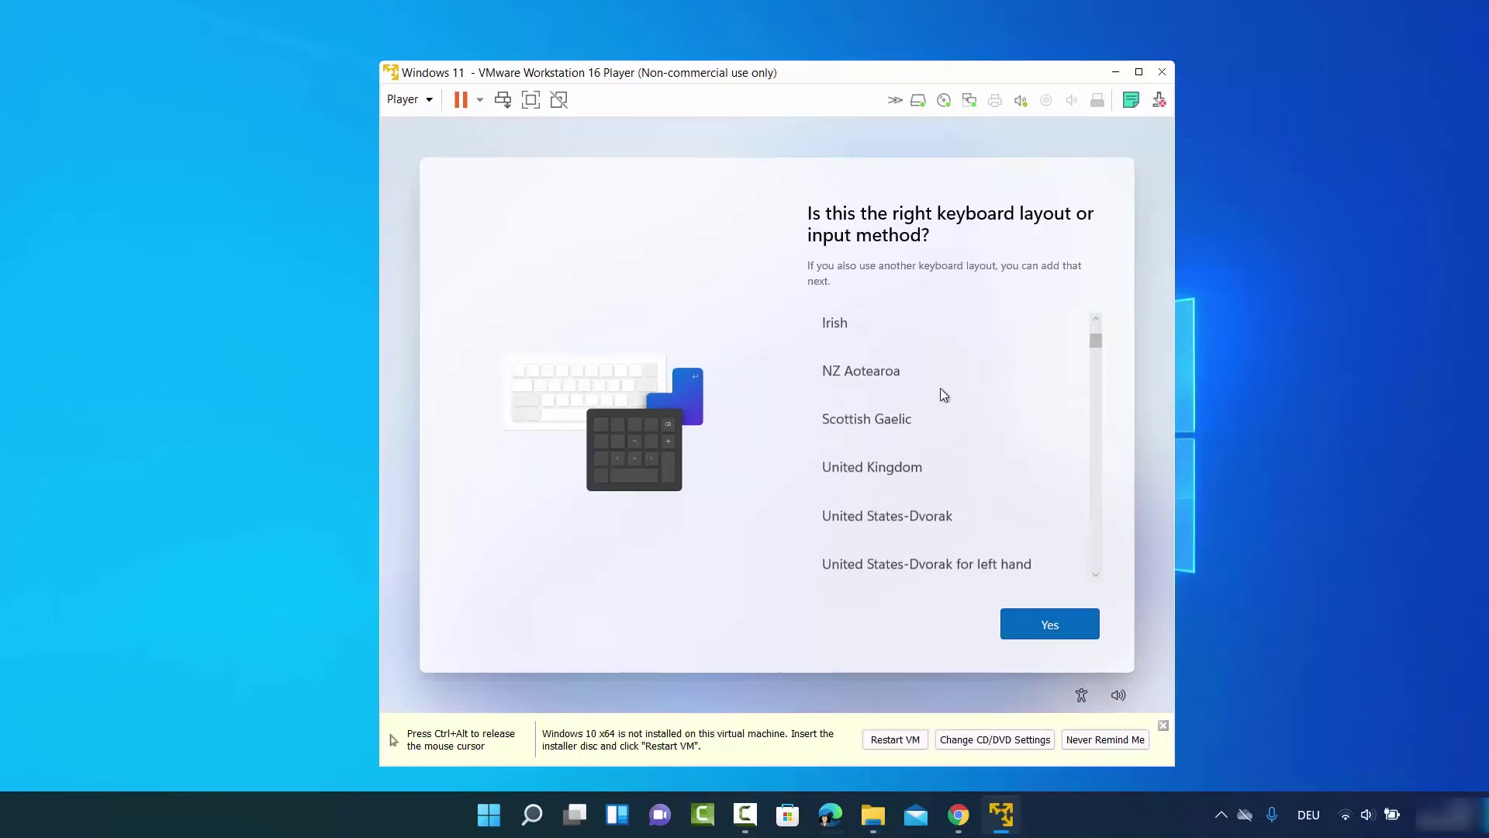
scroll(941, 388, down, 3)
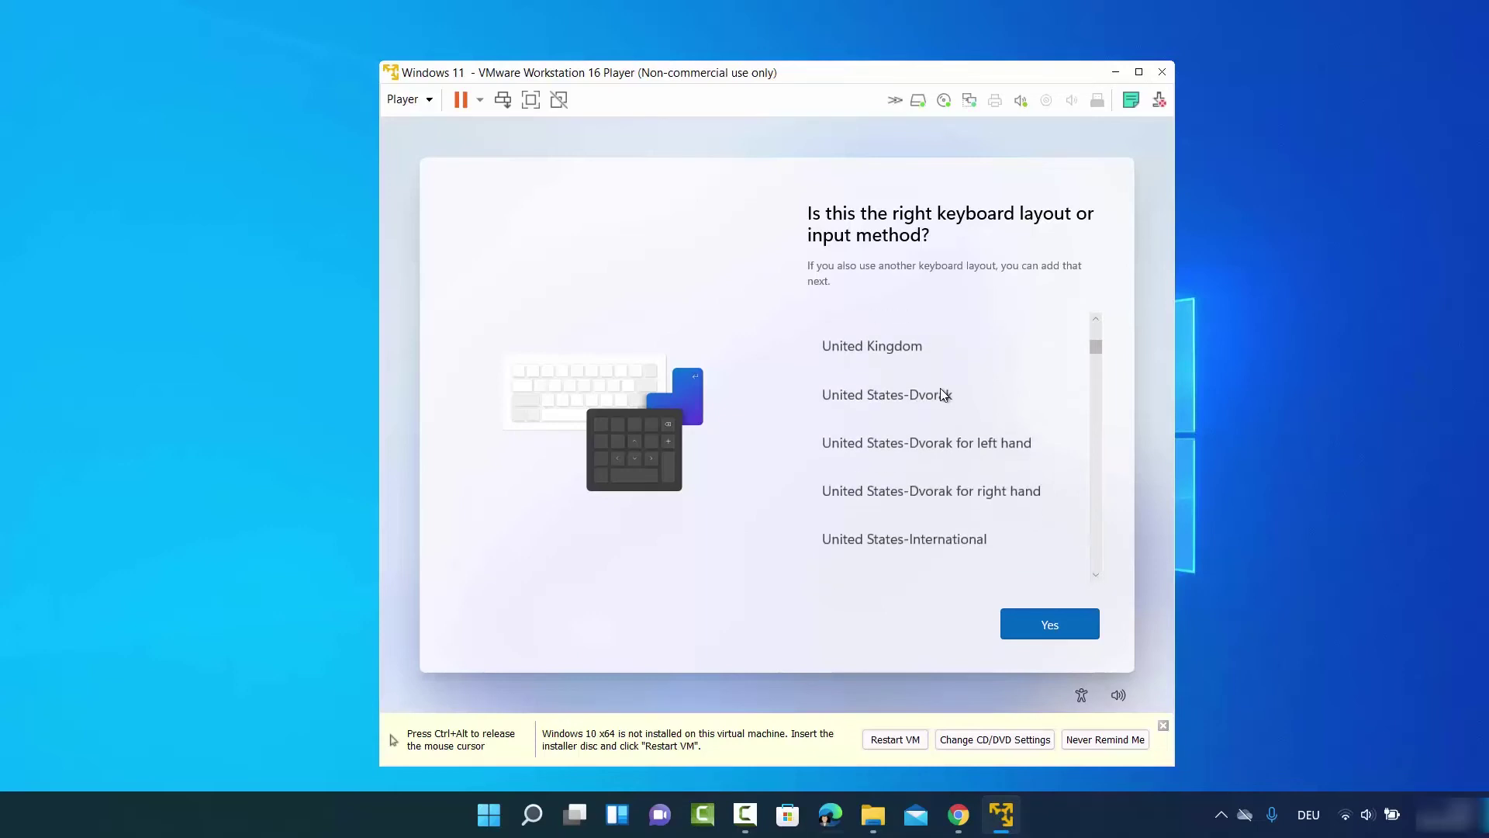
scroll(906, 426, down, 2)
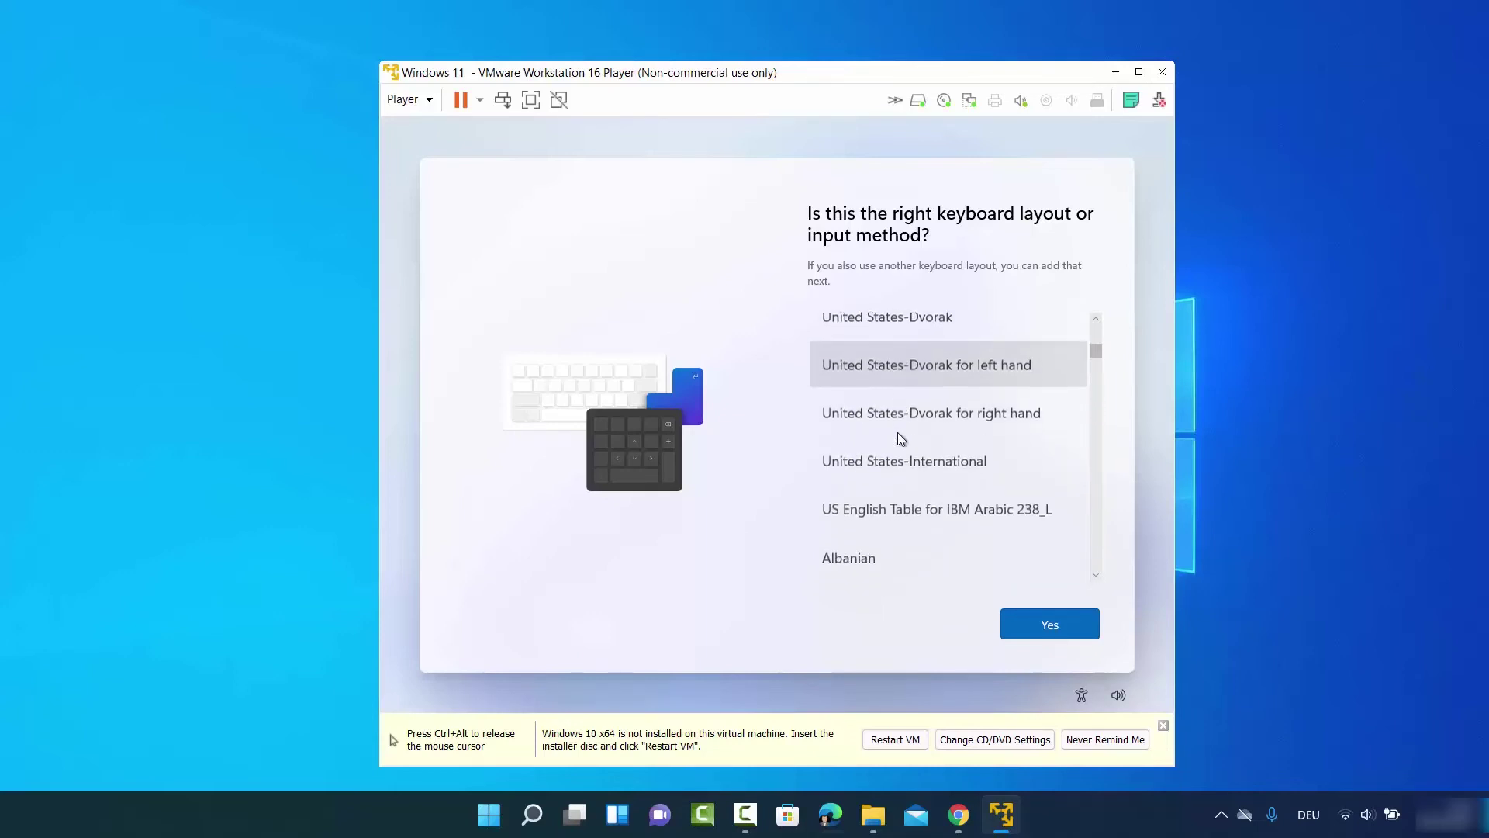
scroll(887, 440, down, 15)
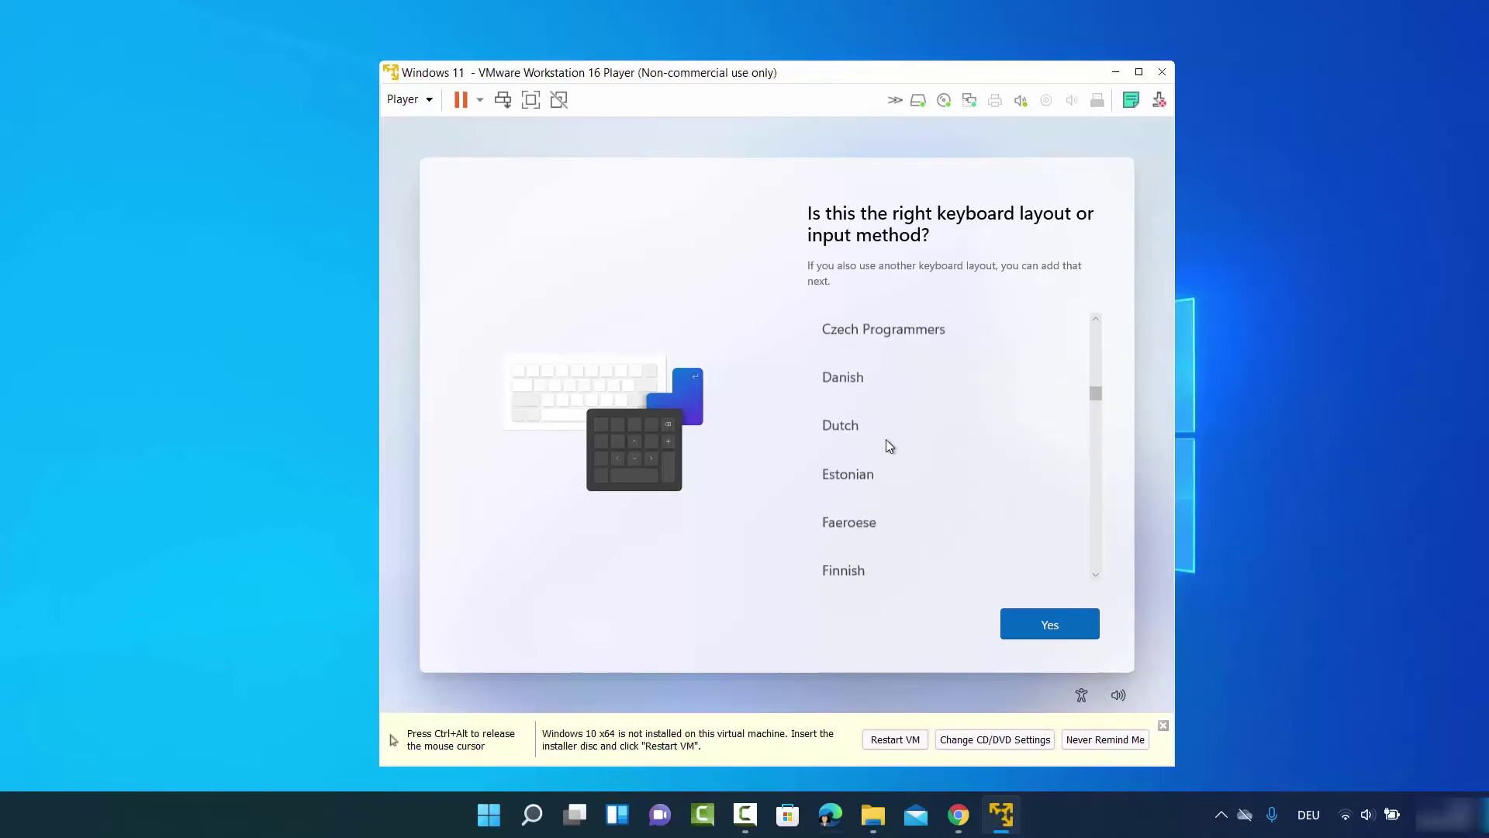
click(886, 439)
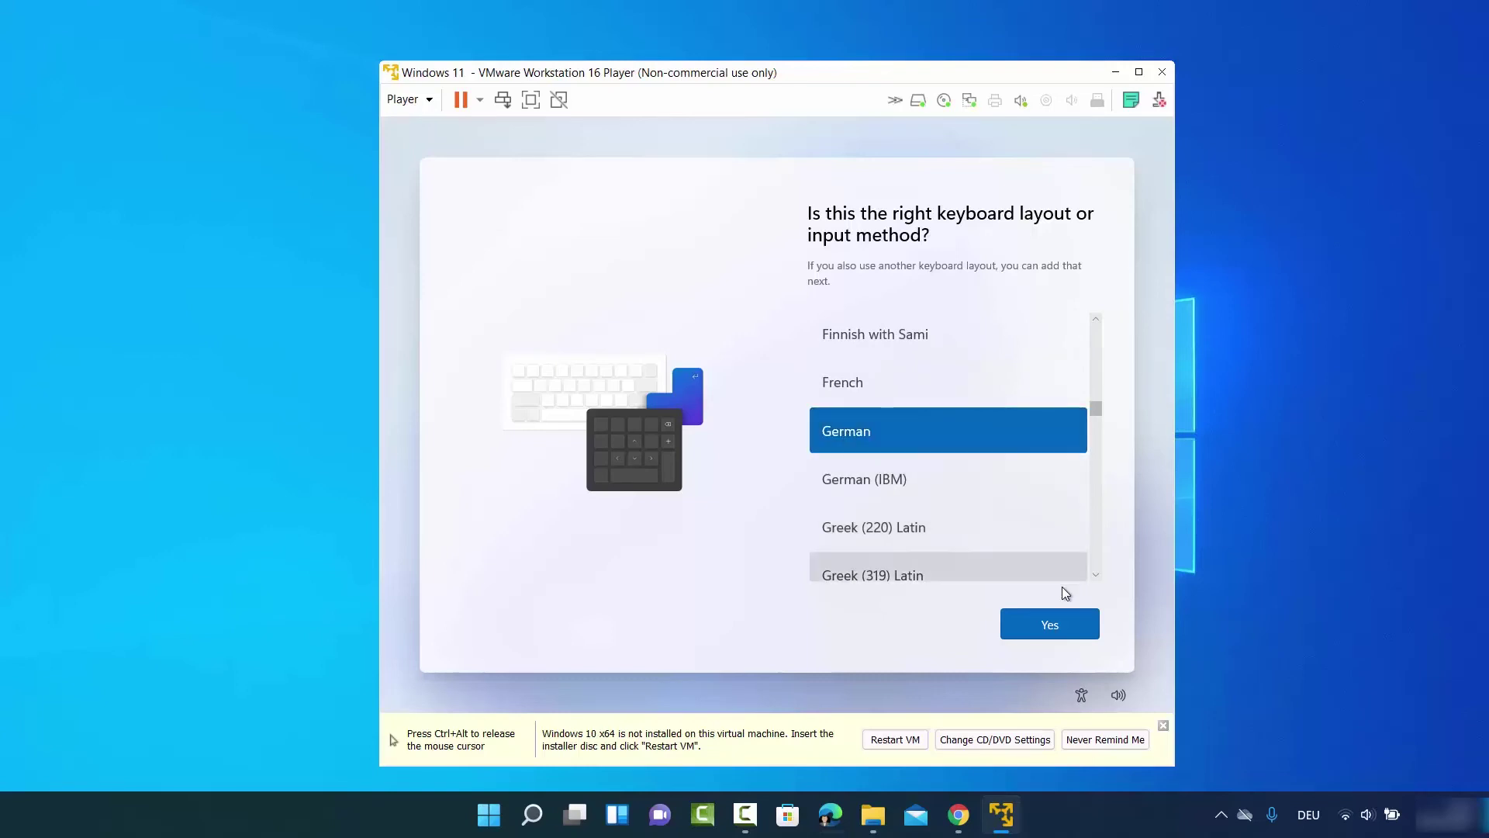
Keep German as the only keyboard layout and name the device codebind
click(1035, 623)
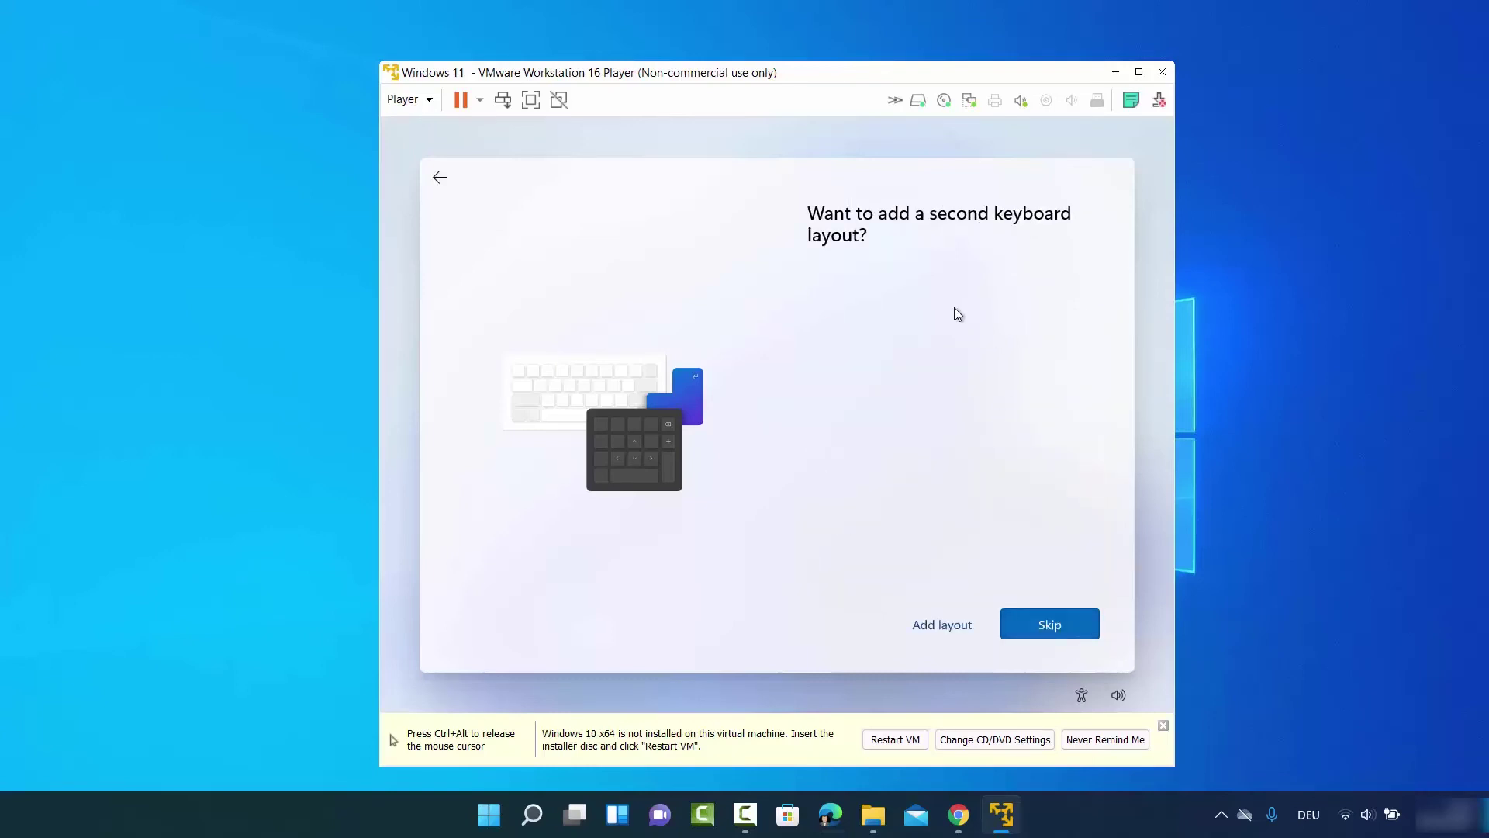
click(1039, 623)
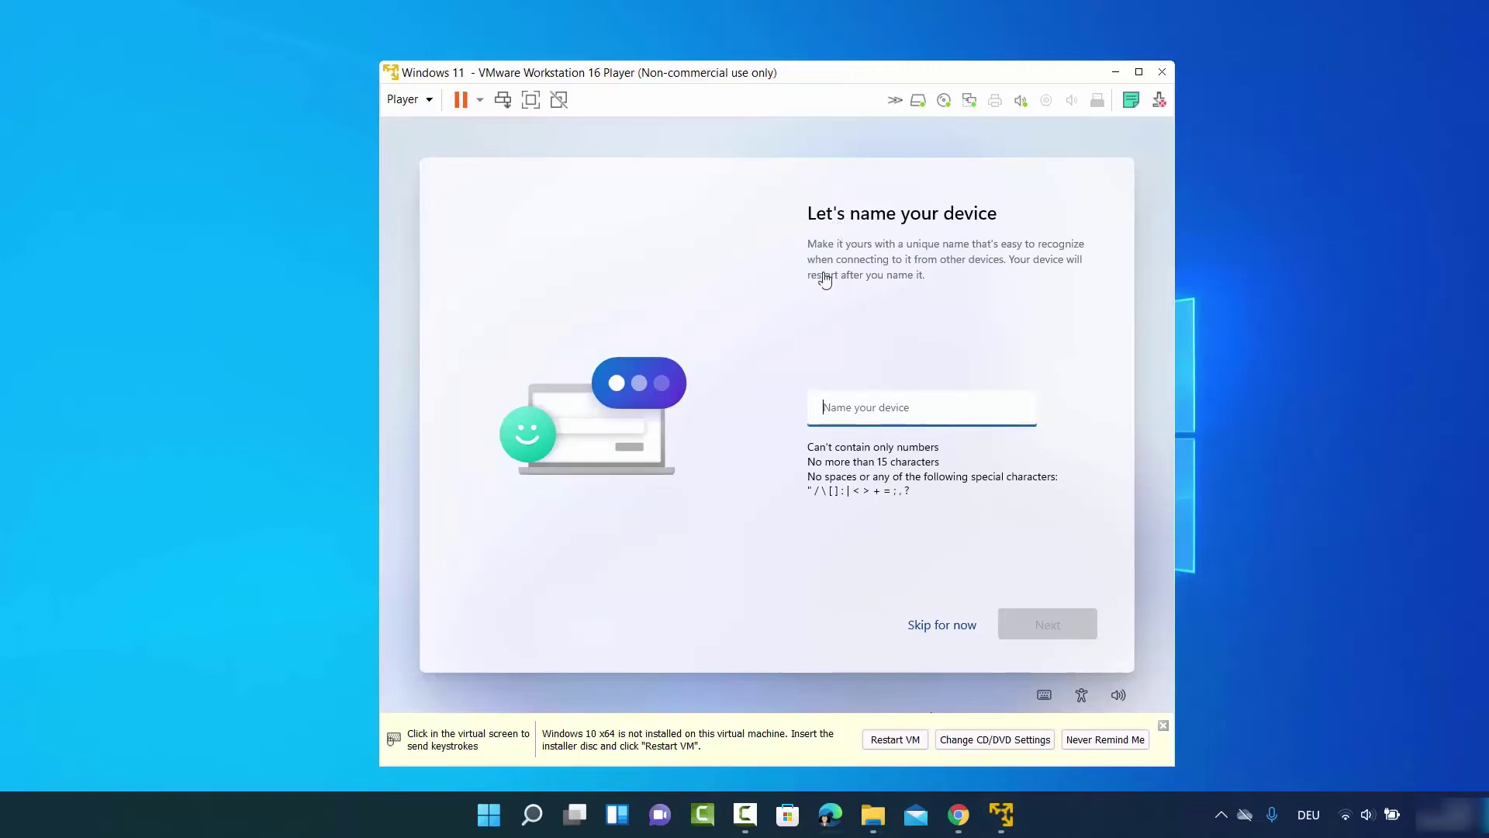
click(898, 415)
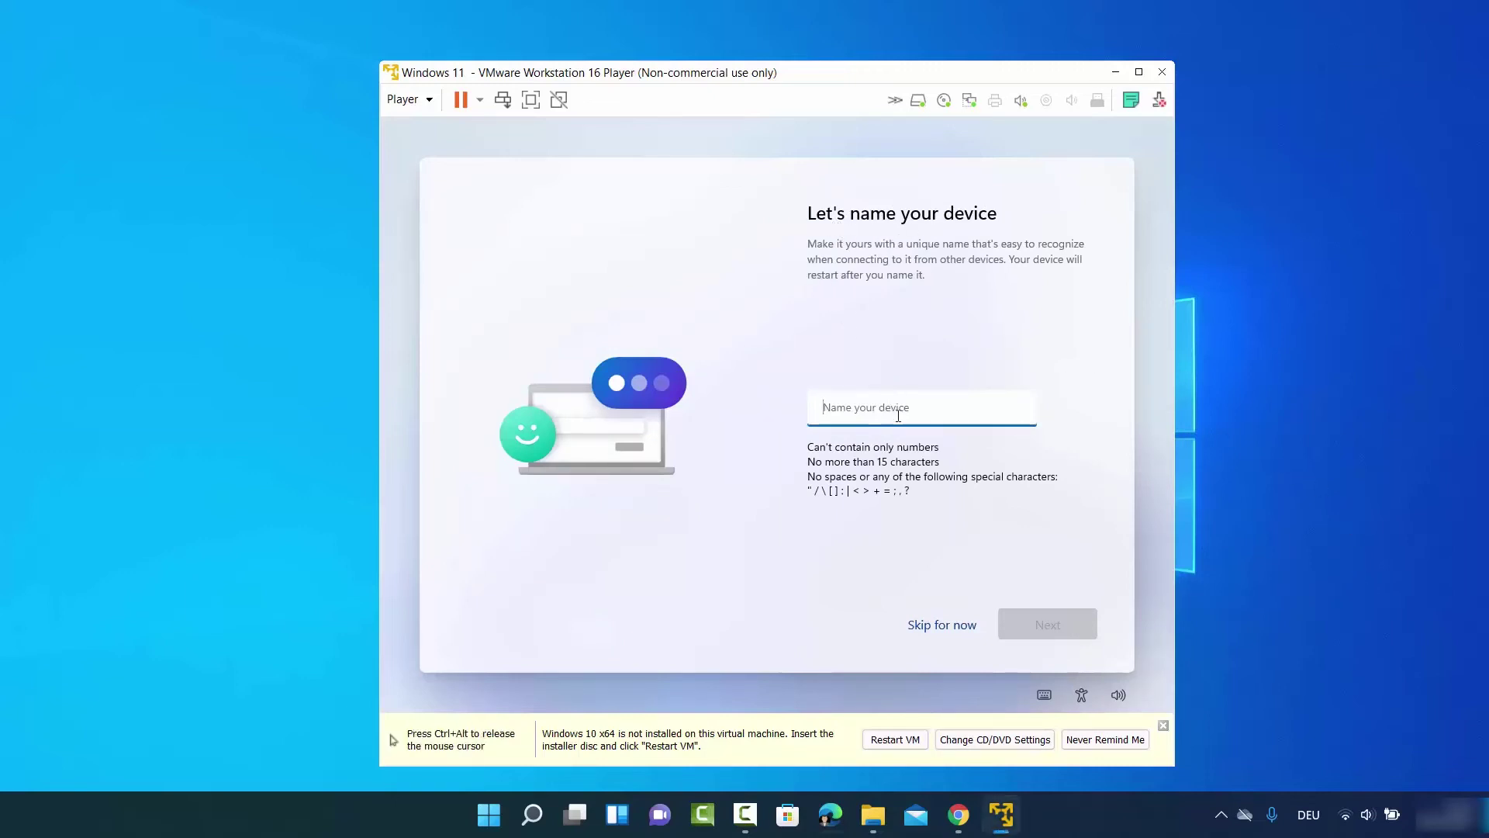
text(codebind)
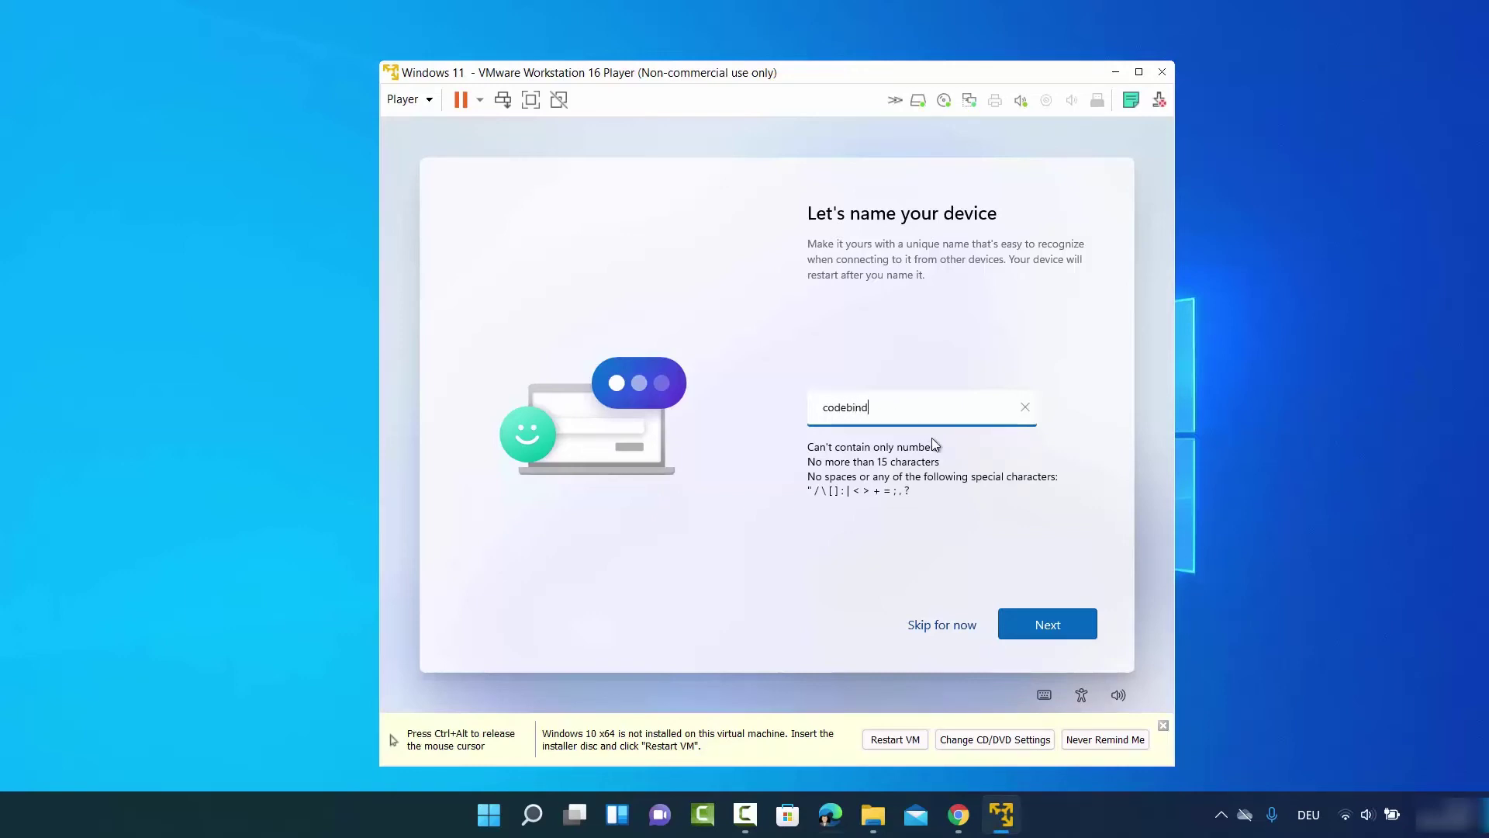
click(1021, 610)
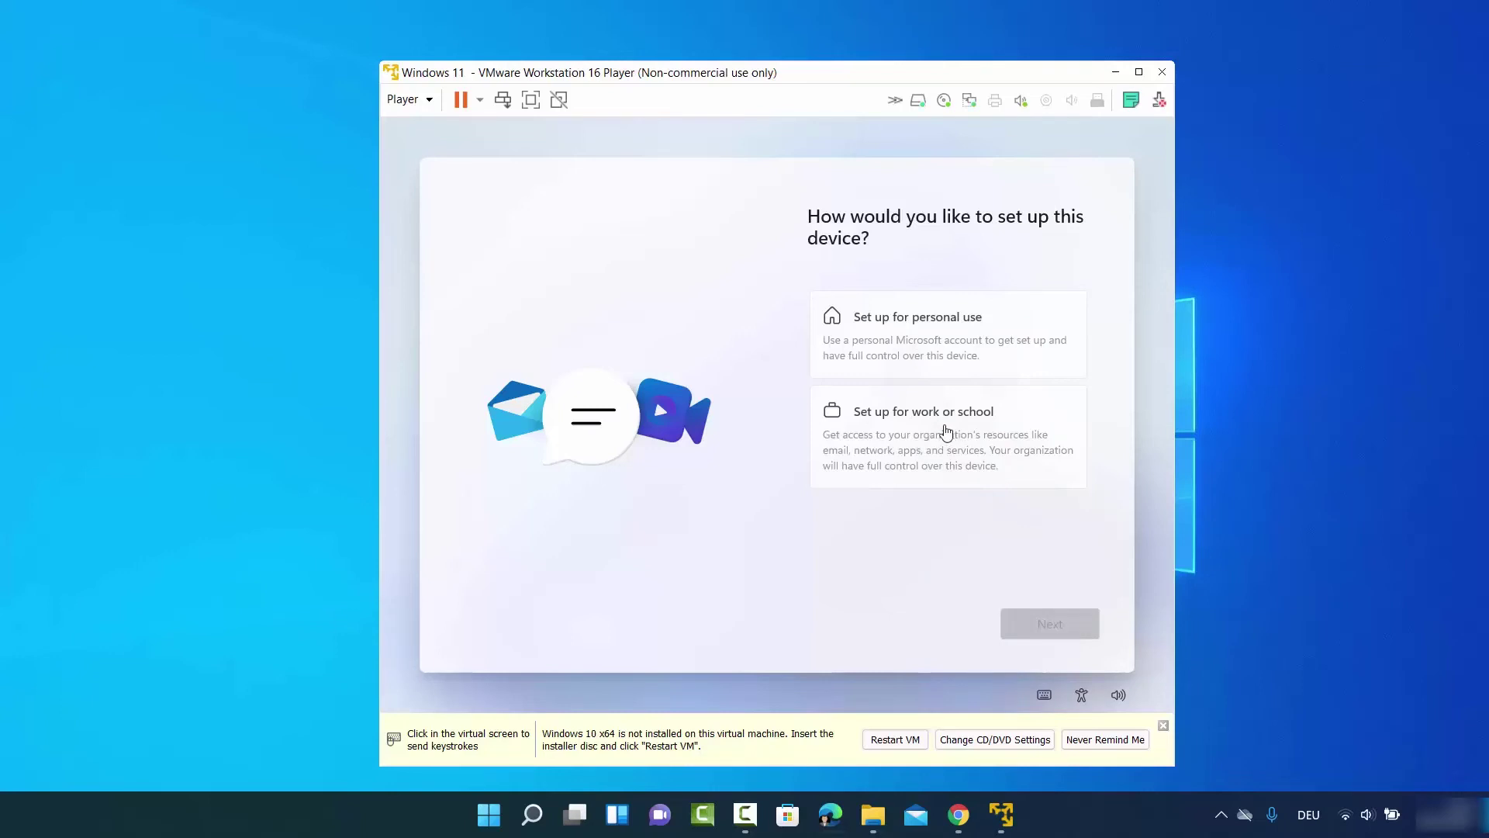
Choose 'Set up for personal use' in the VM and continue
click(920, 324)
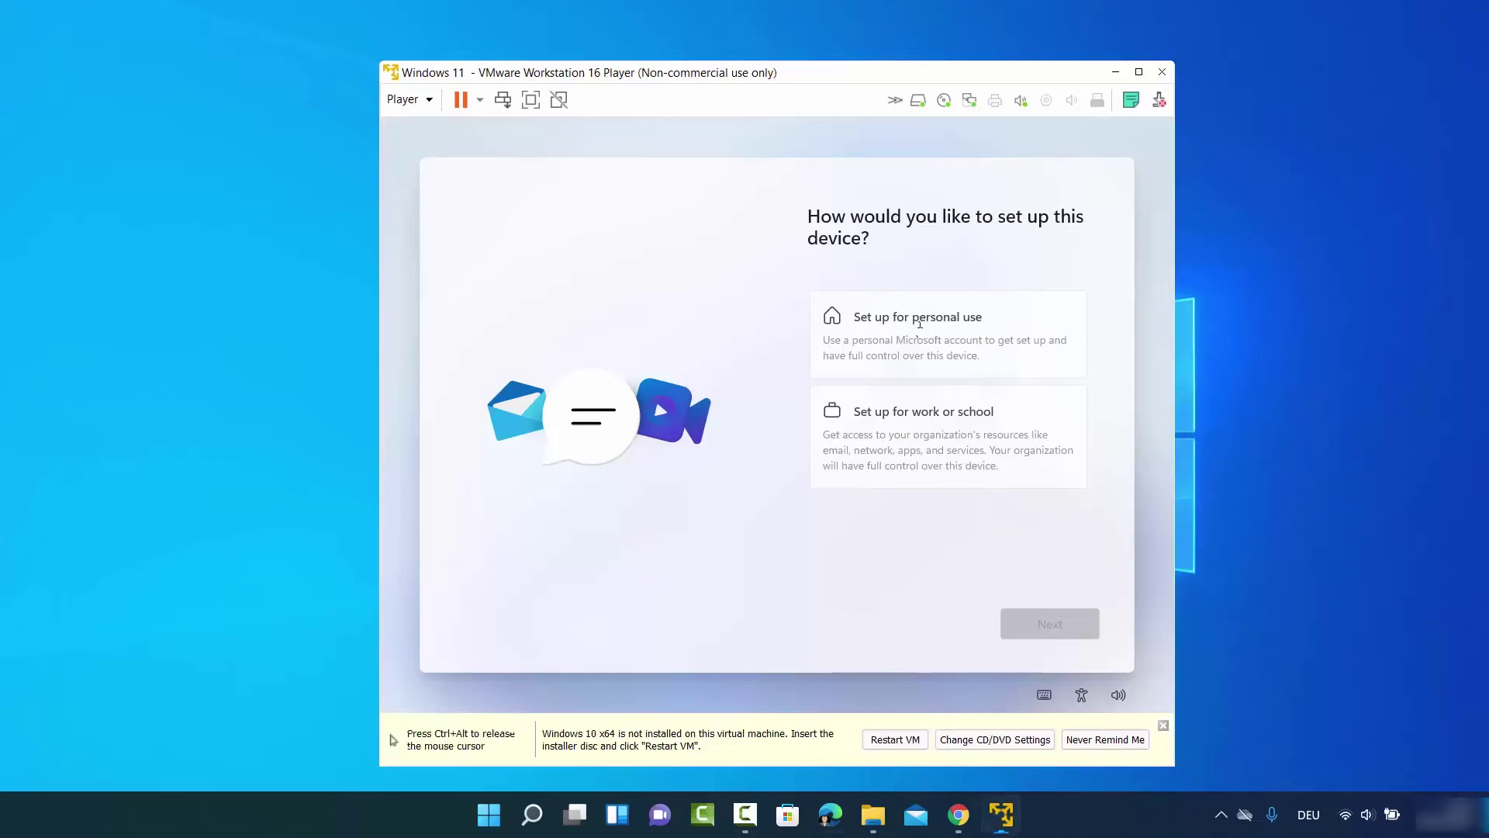
click(867, 318)
click(1052, 623)
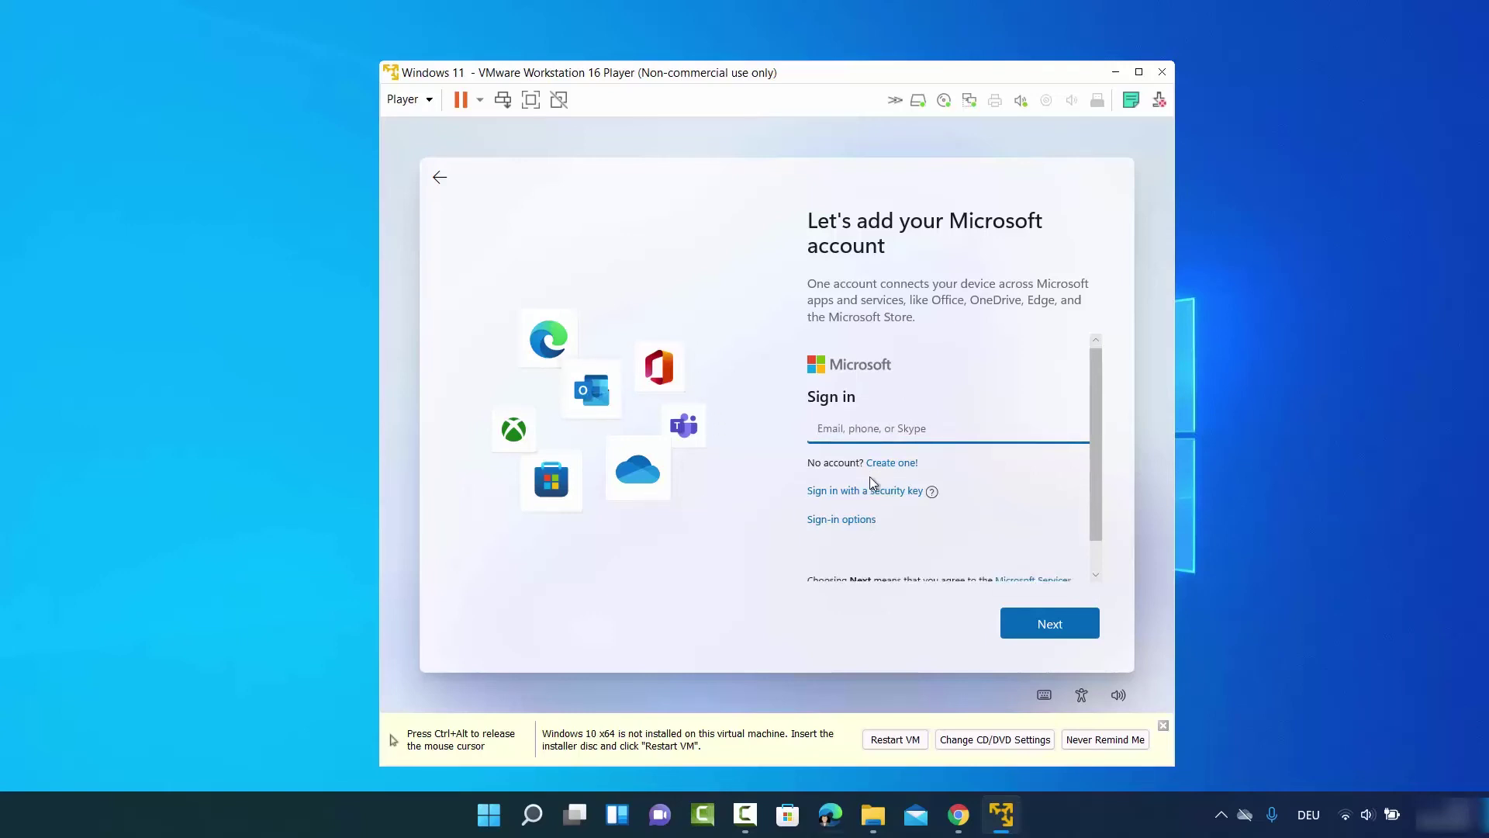
Pick Offline account under Sign-in options and skip adding a Microsoft account
scroll(869, 477, down, 1)
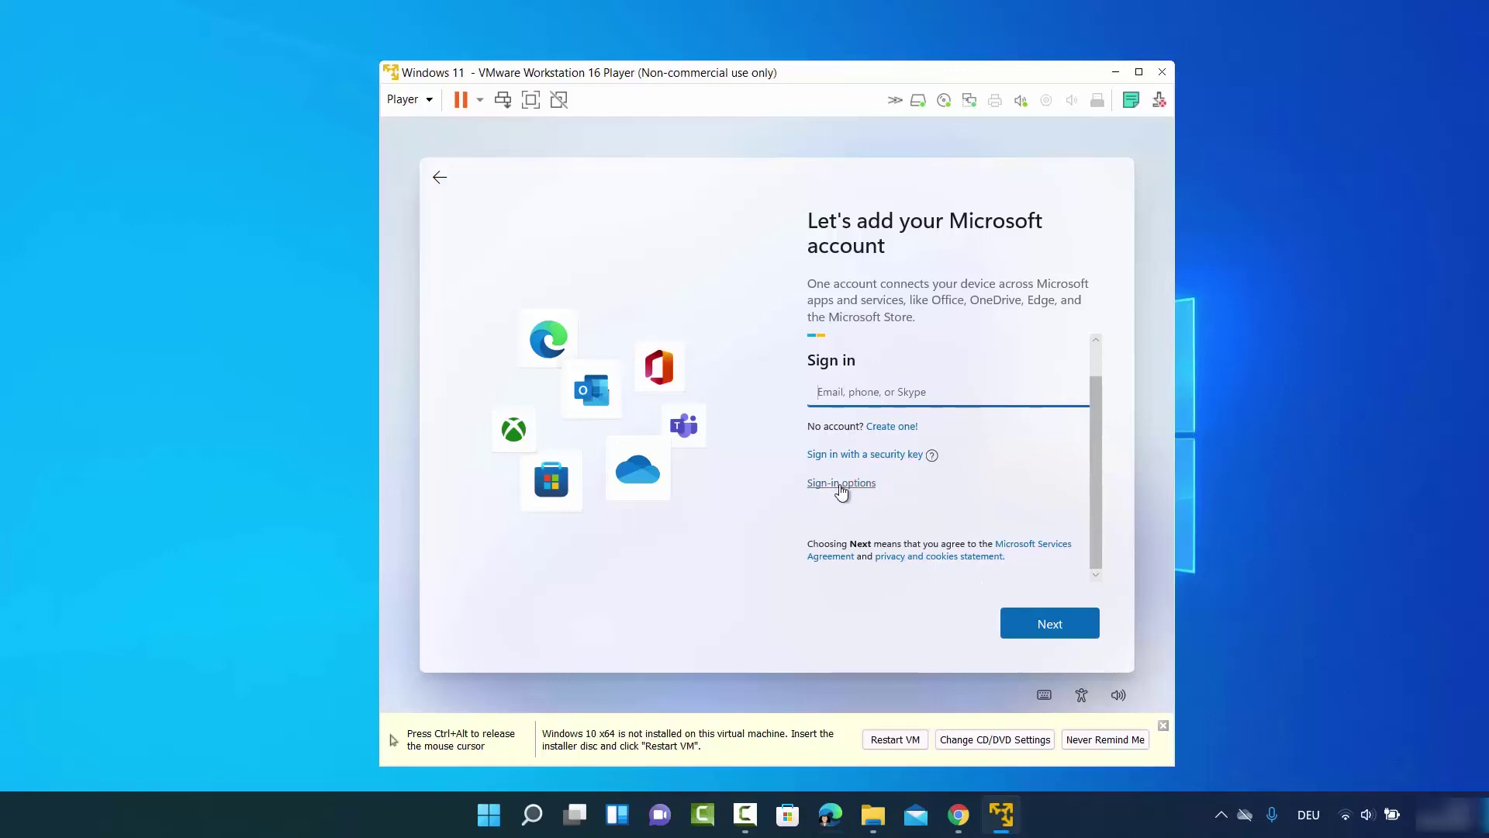
scroll(840, 492, up, 1)
click(839, 488)
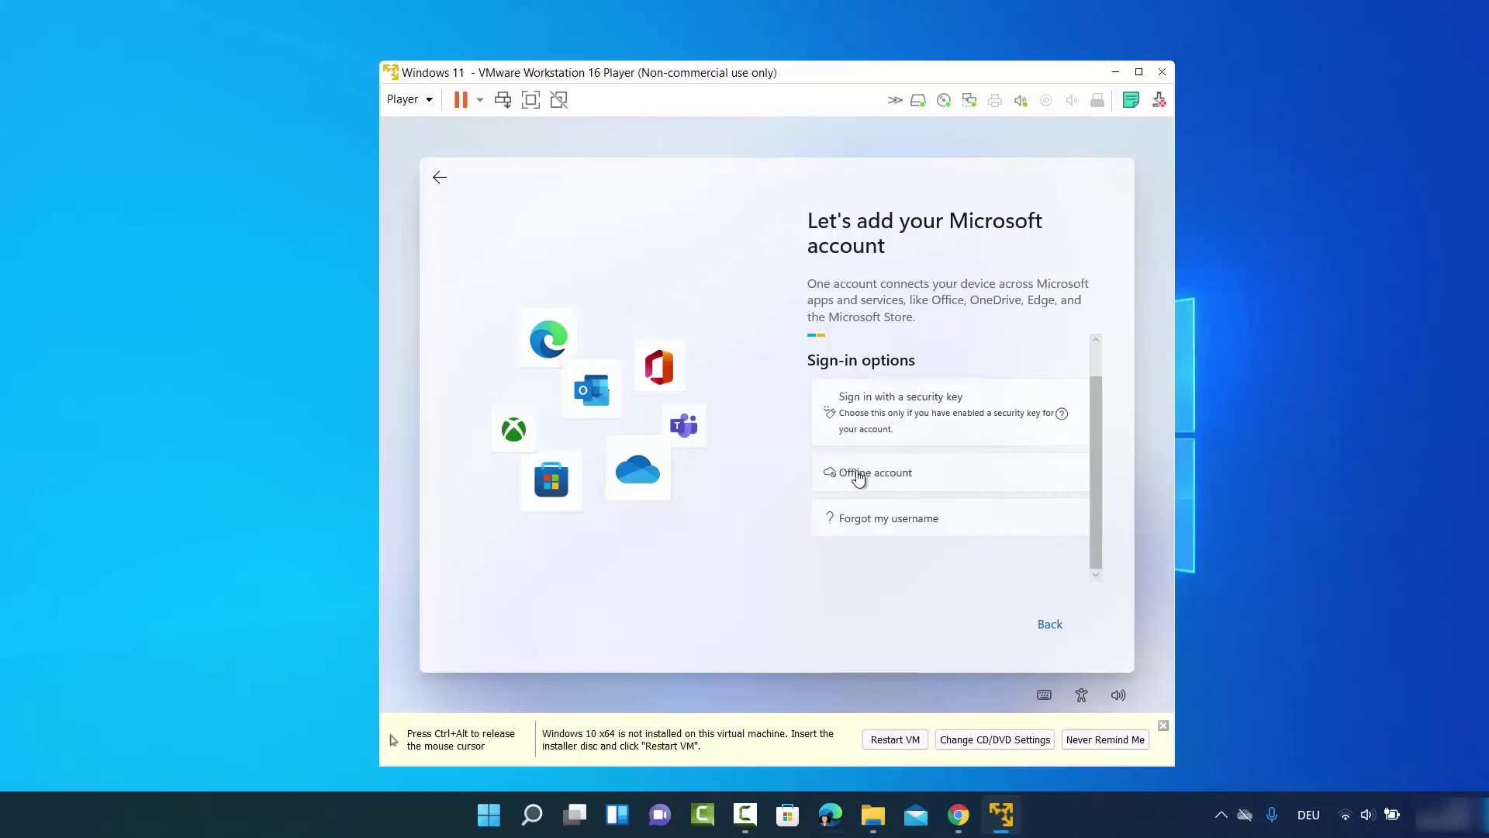
click(858, 478)
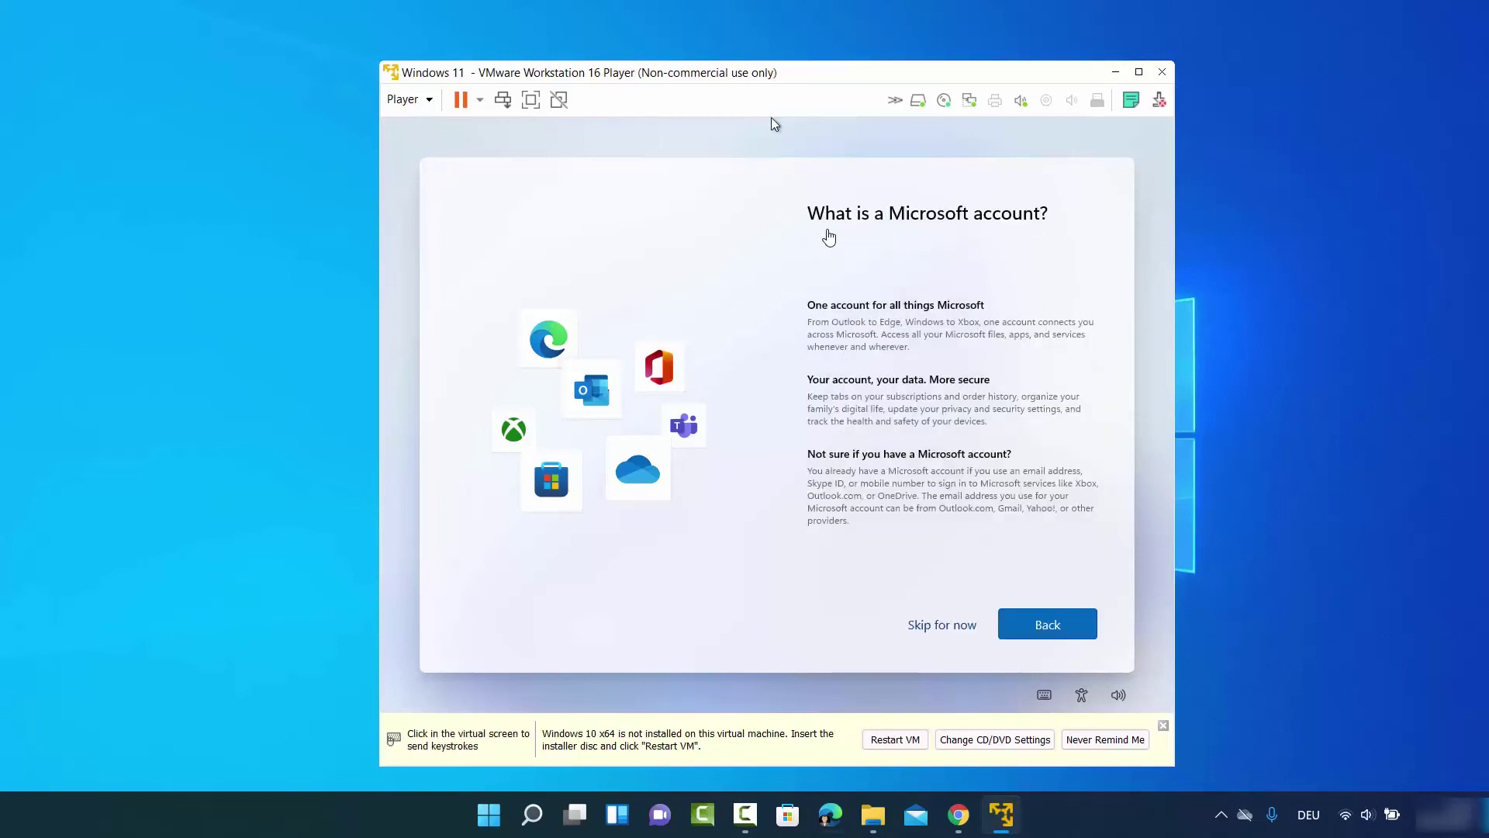
click(771, 118)
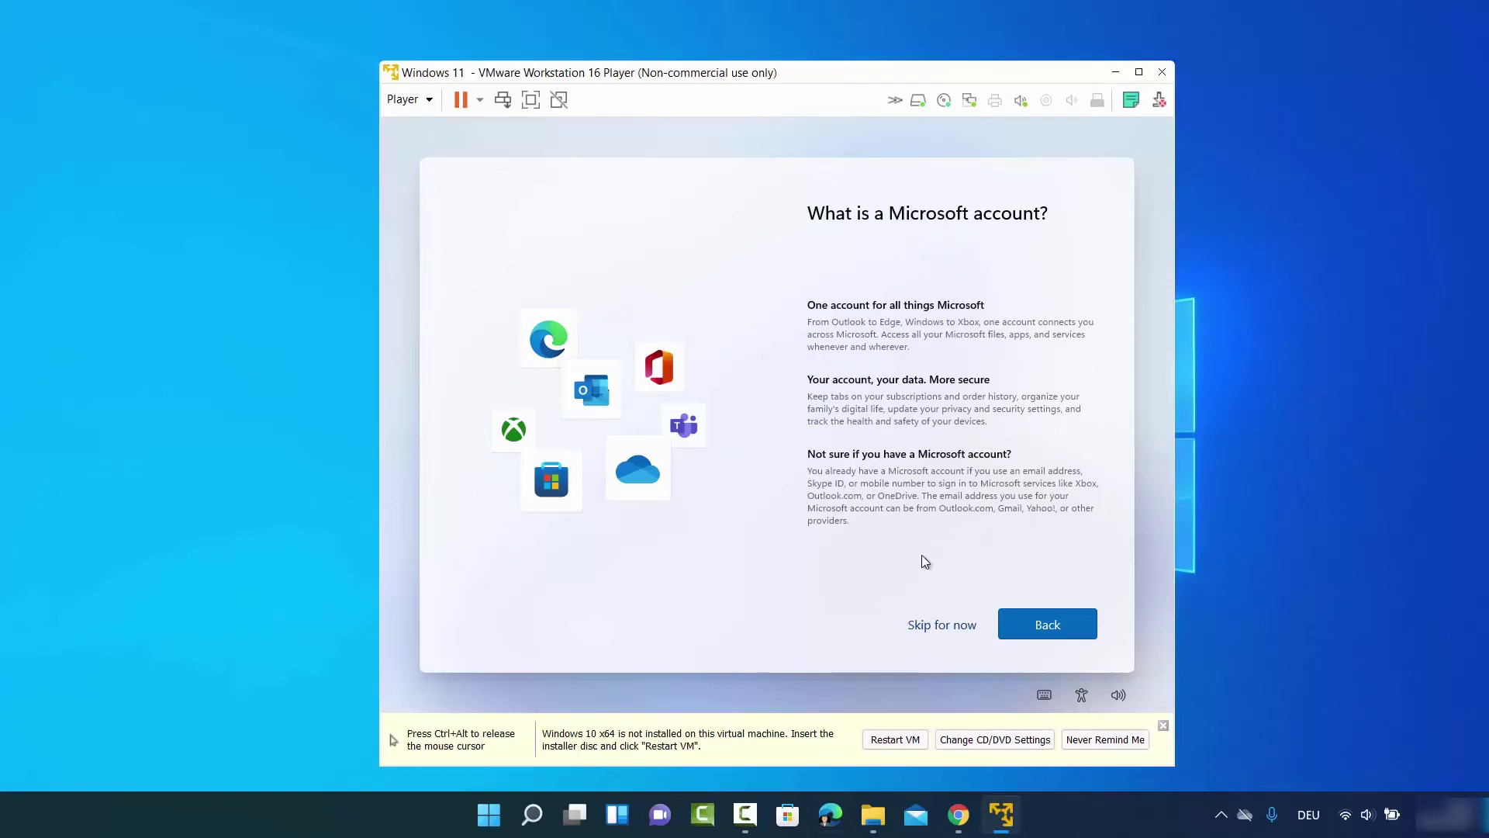
click(940, 624)
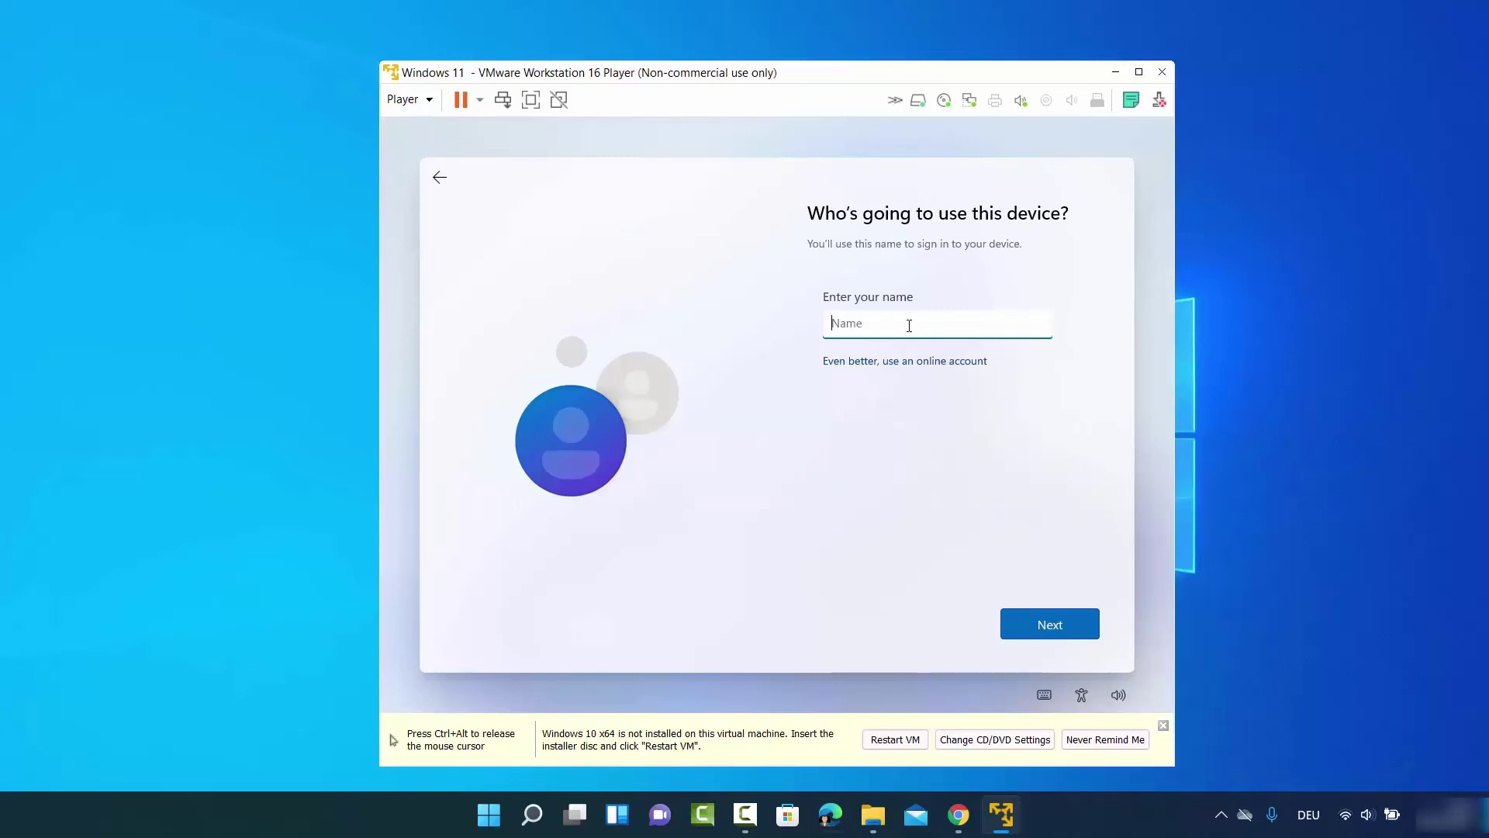
Enter the local user name, then type and confirm the account password
text(yogesh)
click(1053, 622)
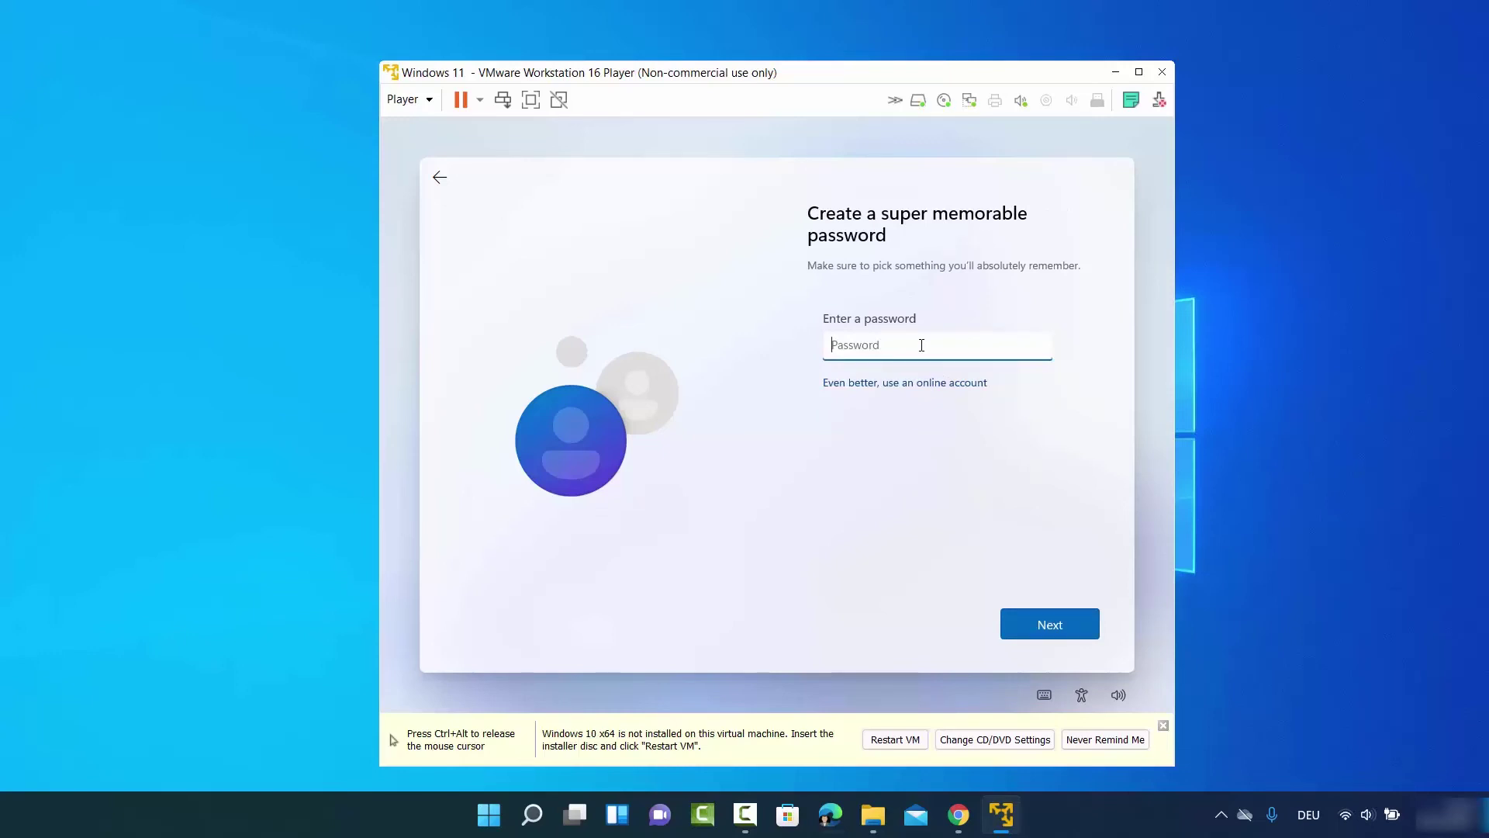
text(123456)
click(1031, 621)
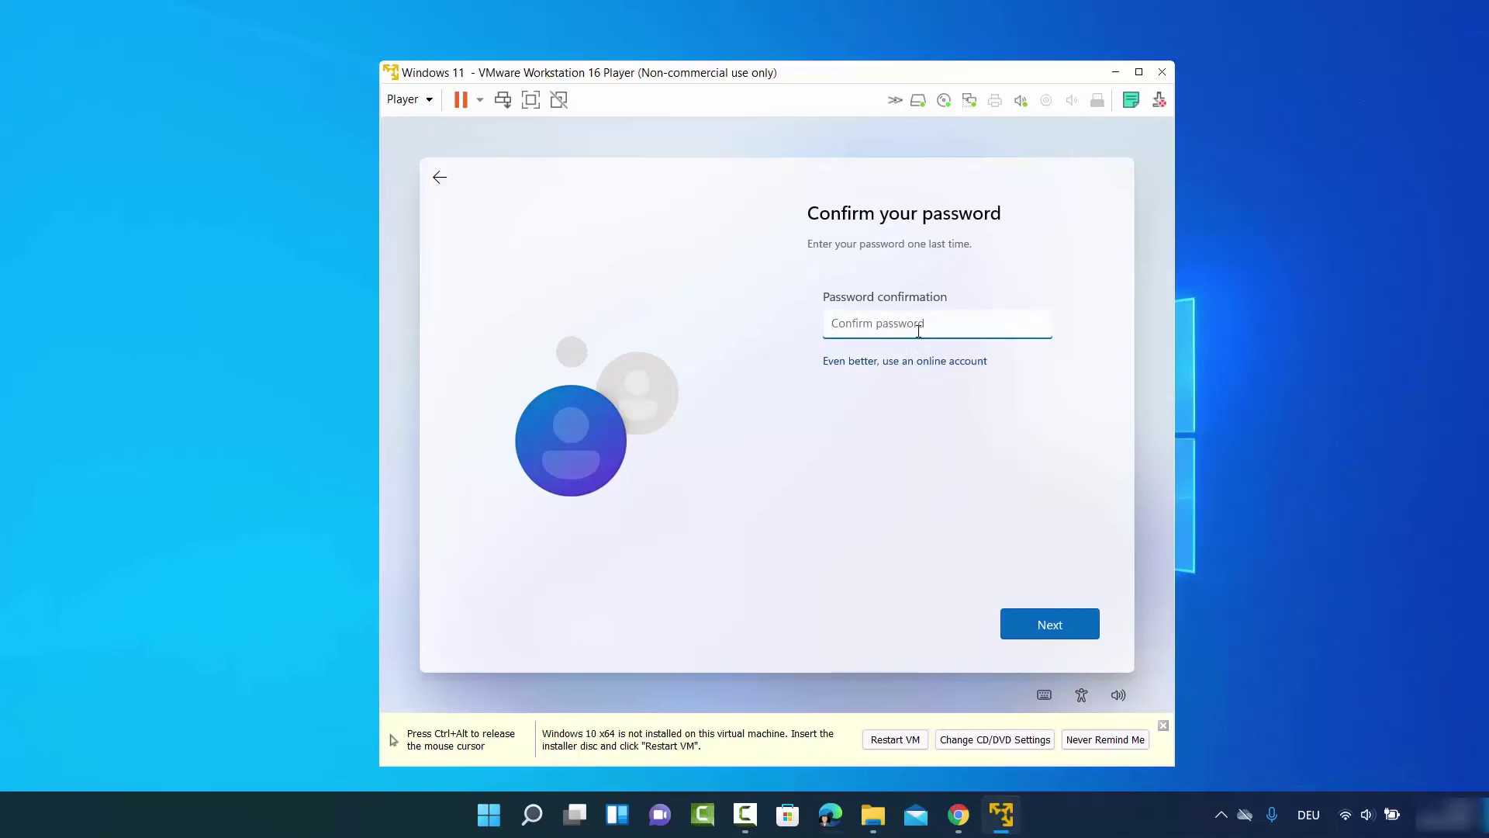
text(123456)
click(1041, 621)
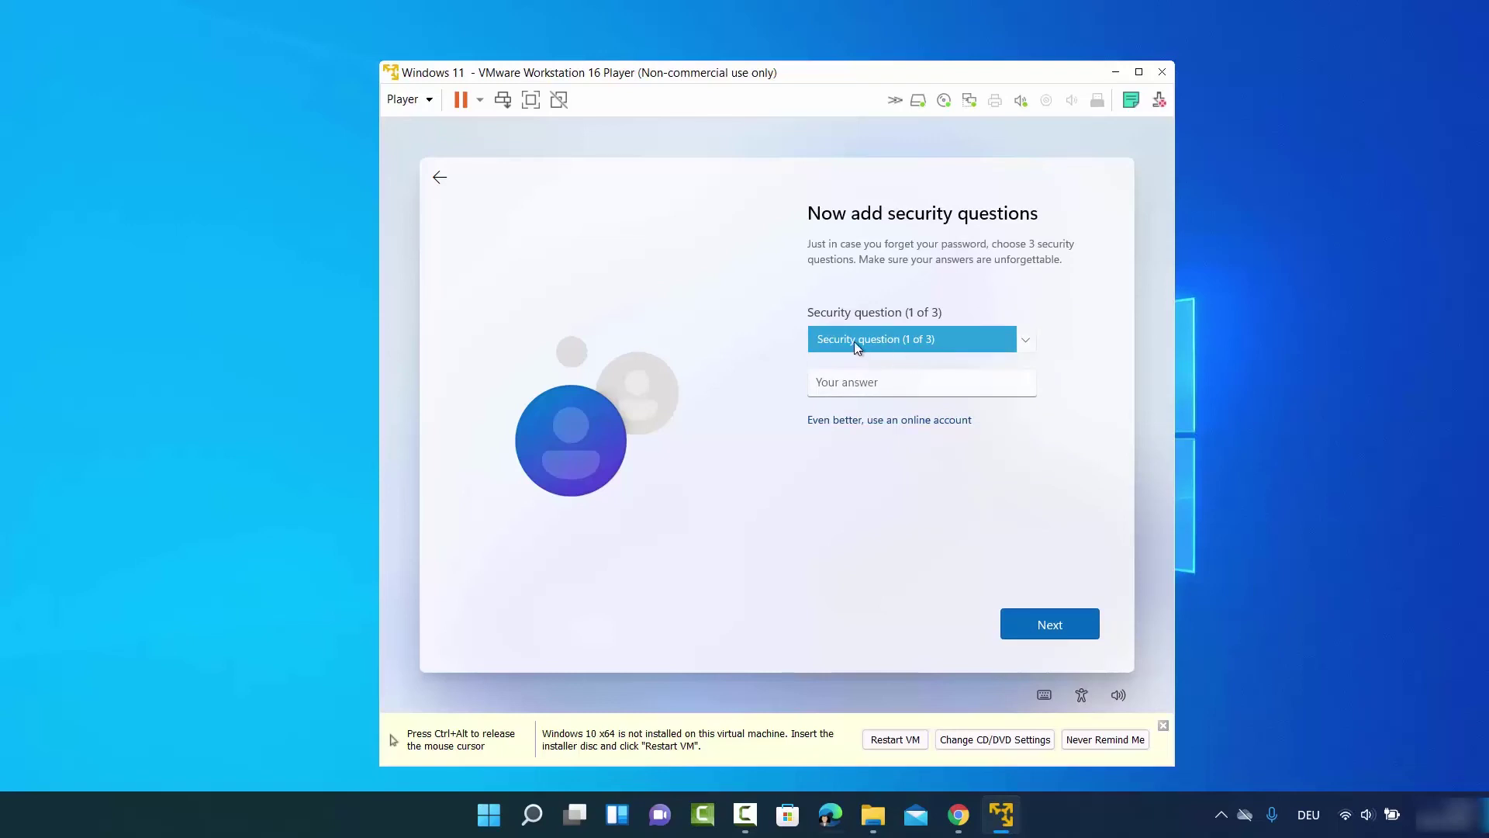
Answer security question 1, the first pet's name, correcting a typo in the answer
click(878, 339)
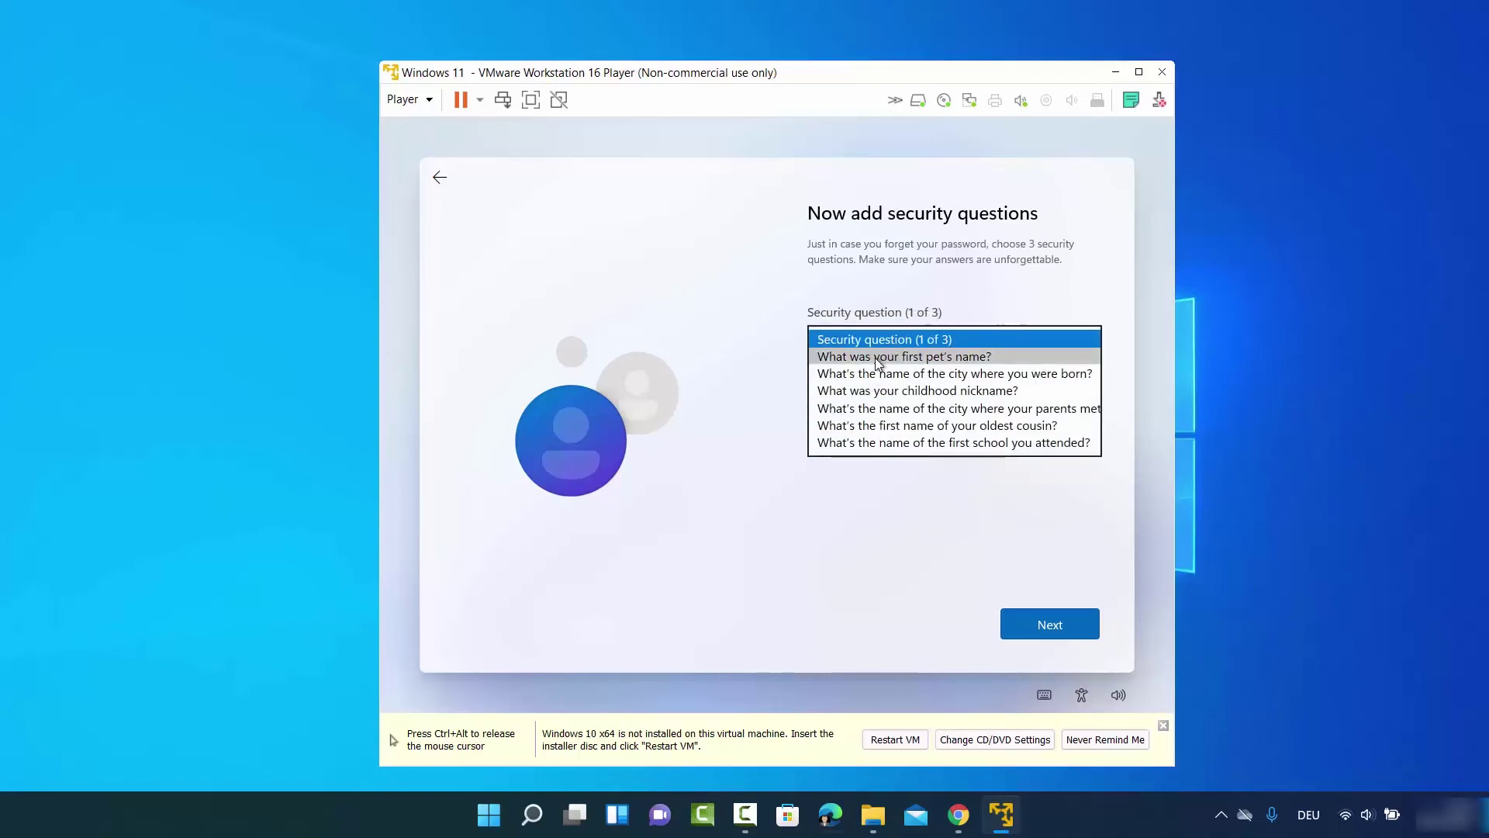
click(884, 357)
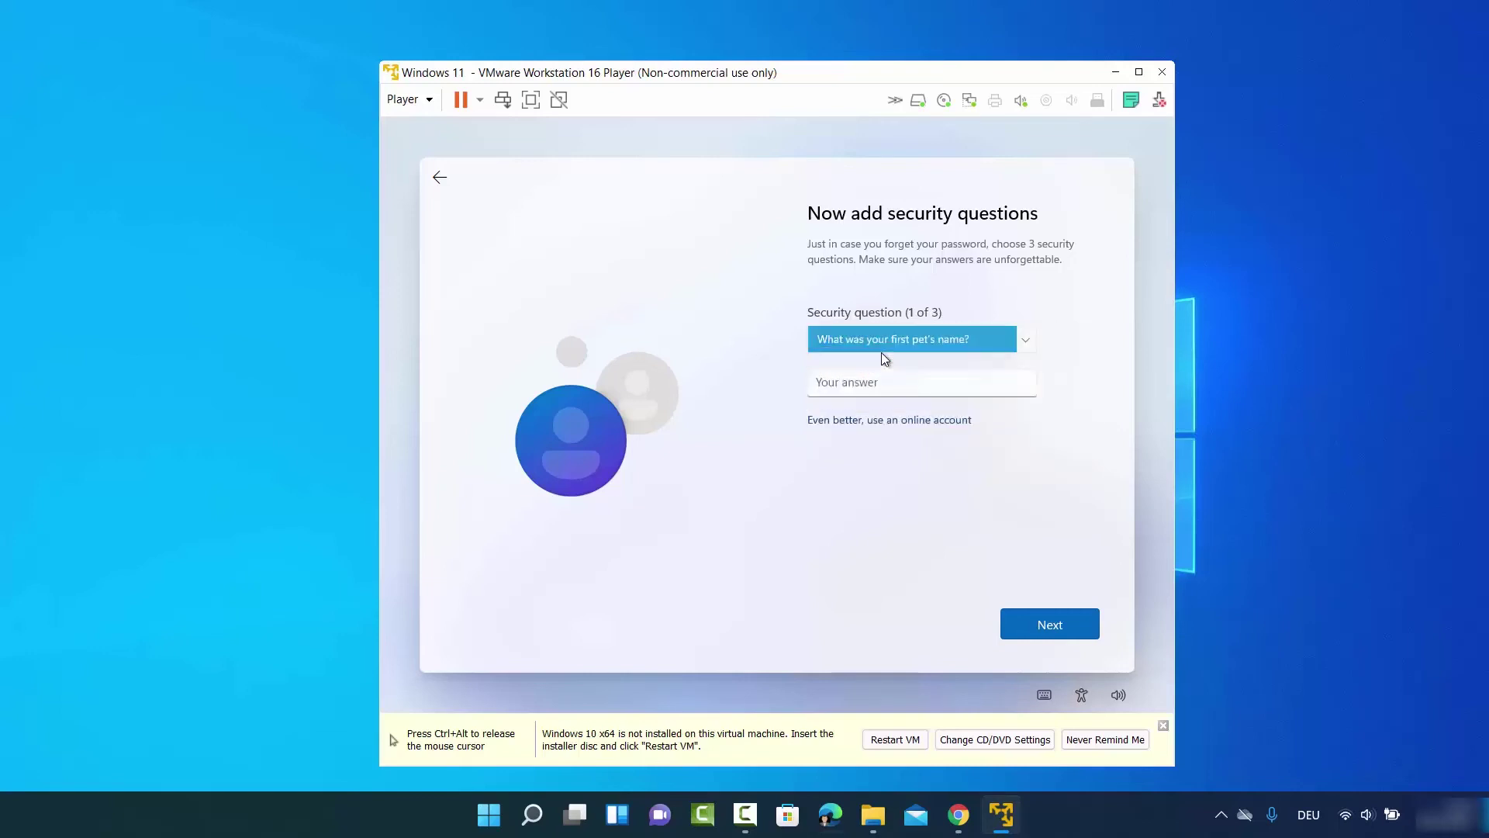
click(880, 381)
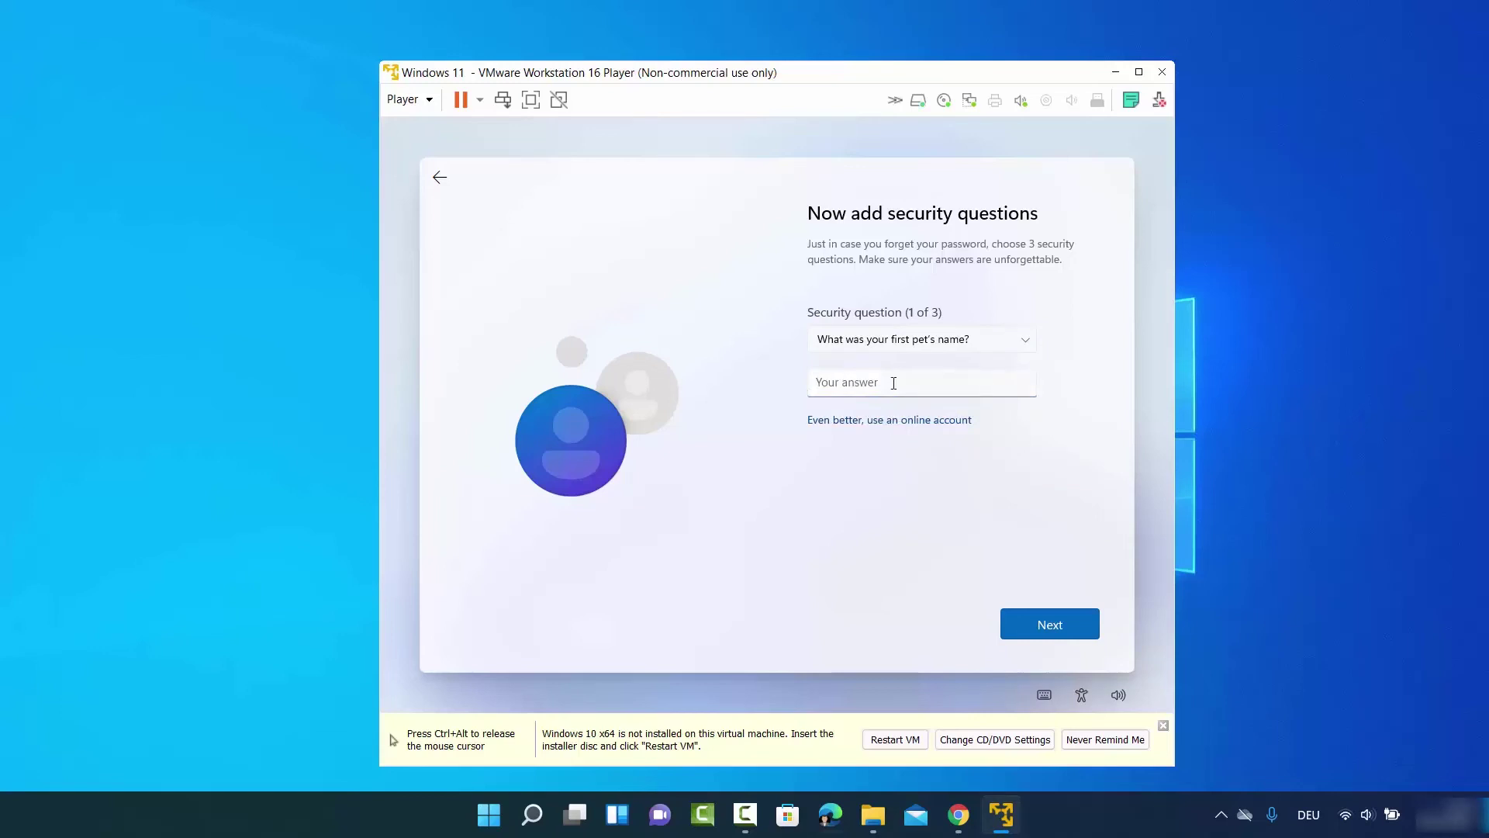
text(cd)
double_click(874, 385)
text(cb)
click(1052, 621)
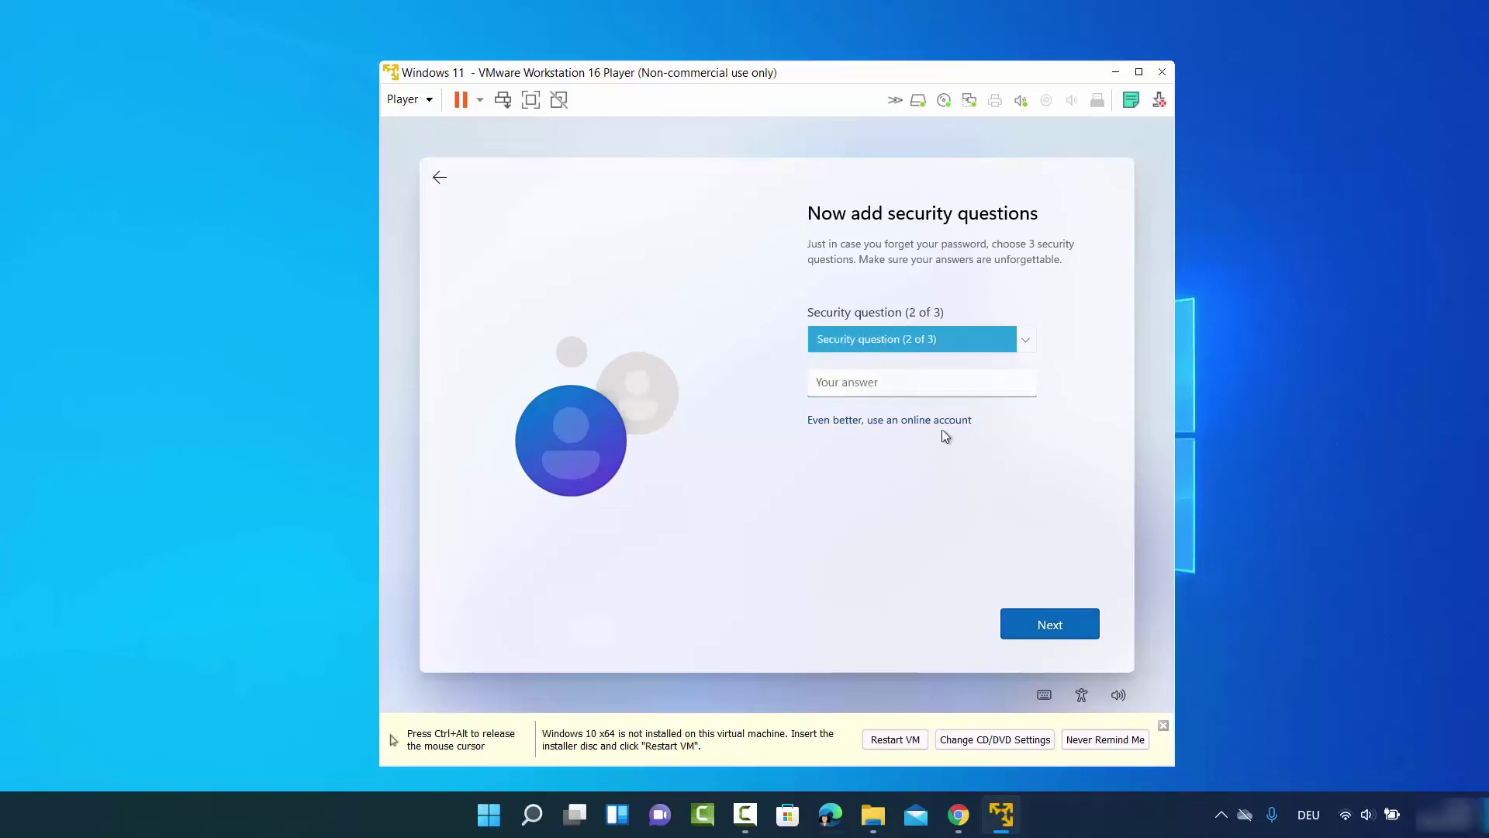
Answer questions 2 and 3: city where you were born and where your parents met
click(919, 347)
click(905, 357)
click(898, 381)
text(cb)
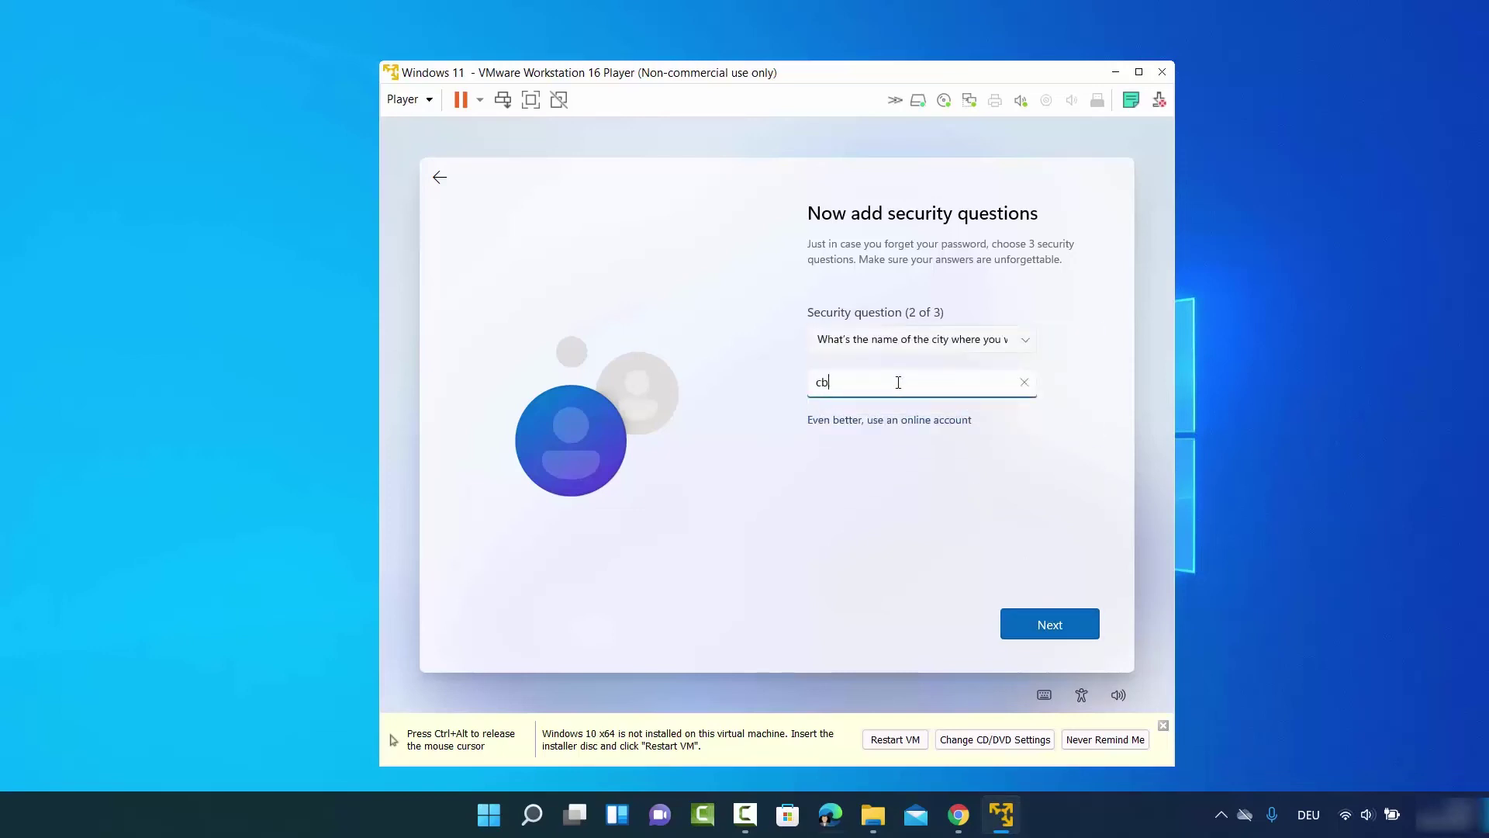
click(1048, 622)
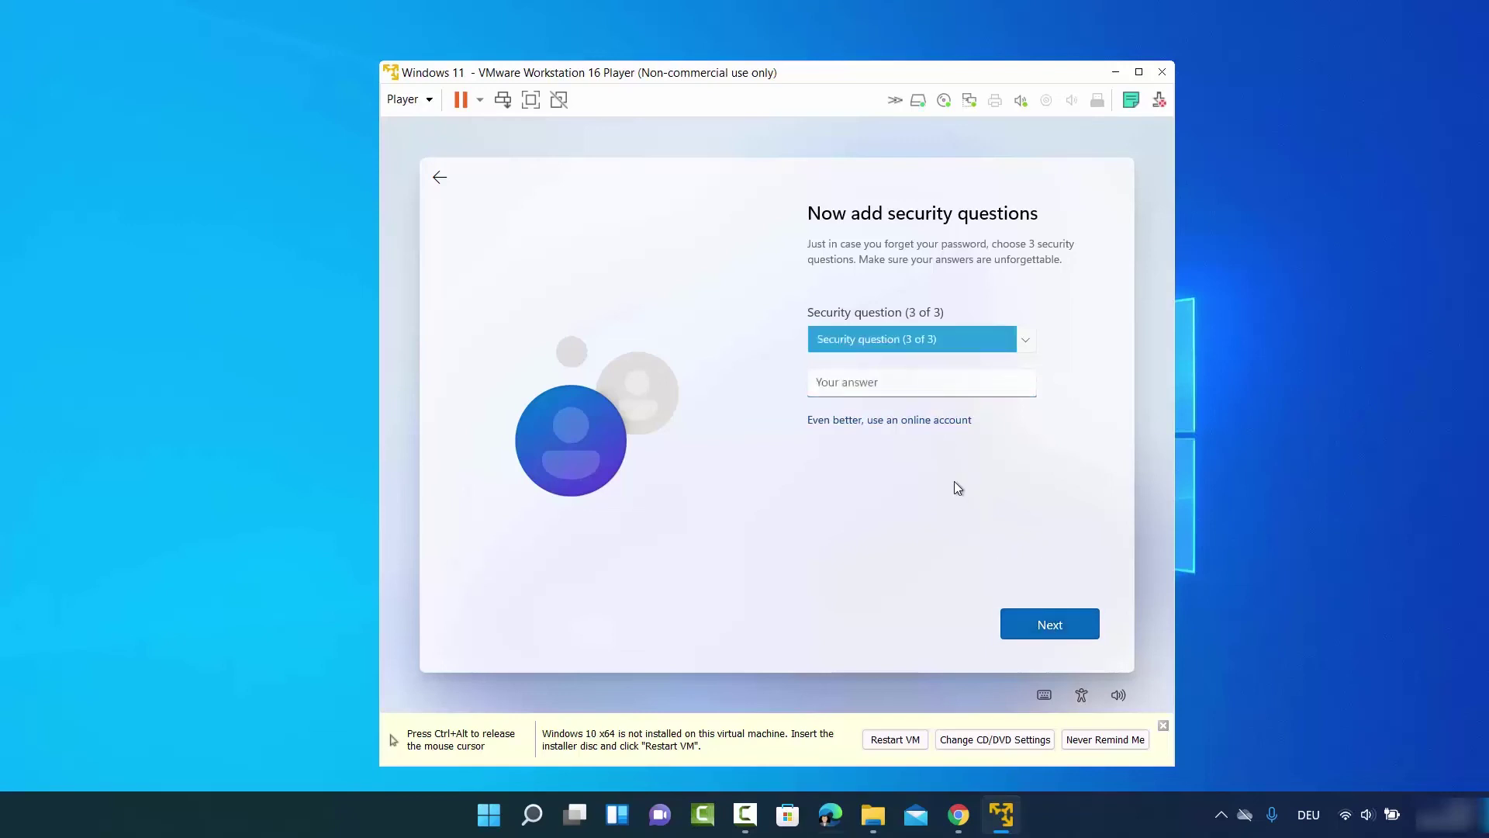
click(916, 351)
click(900, 372)
click(897, 388)
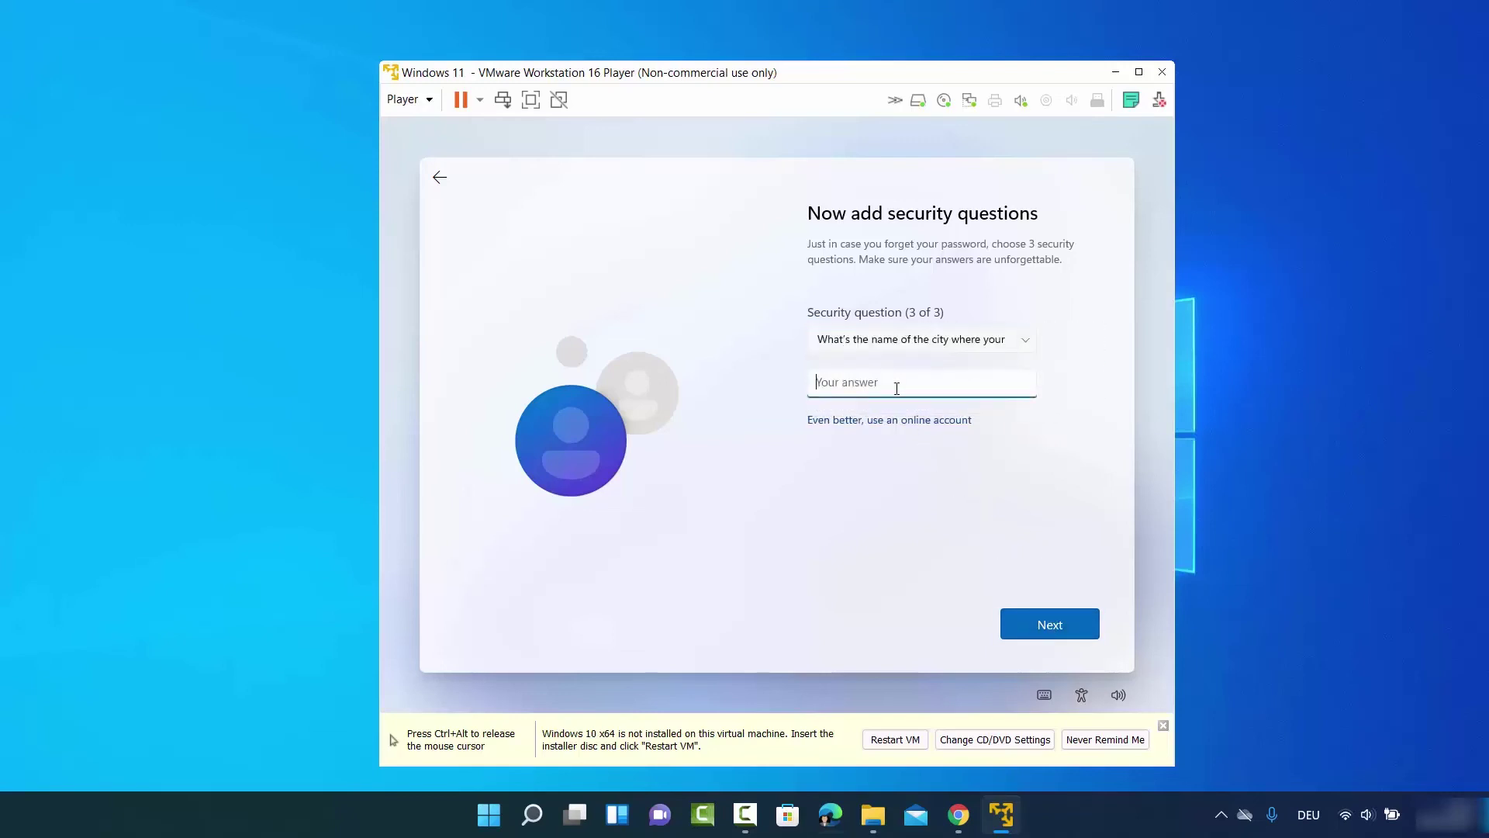
text(cb)
click(1035, 616)
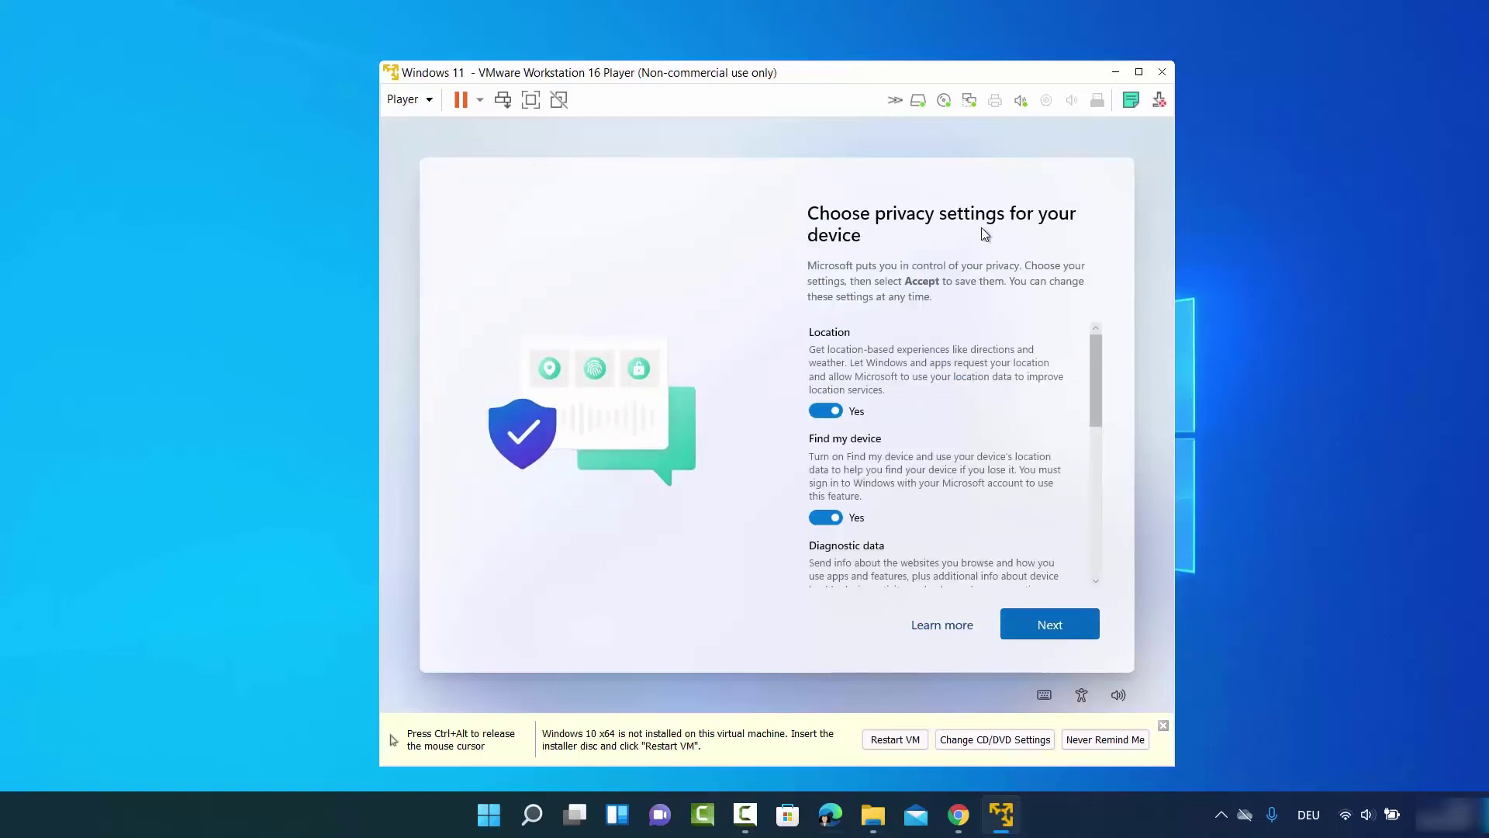
Turn off Location and Find my device, and limit Diagnostic data to Required only
scroll(858, 326, down, 2)
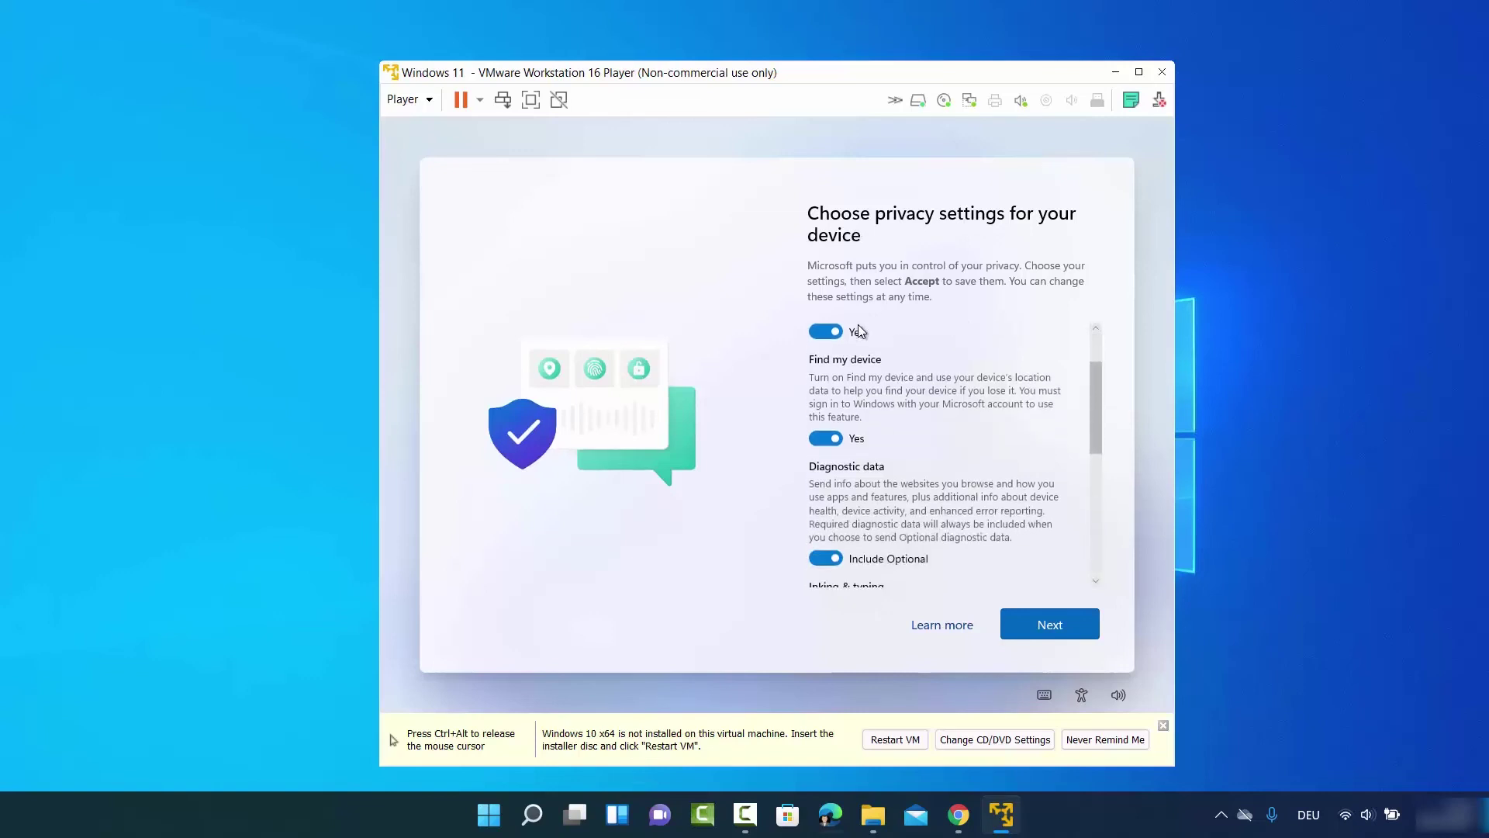
scroll(858, 333, up, 2)
click(823, 410)
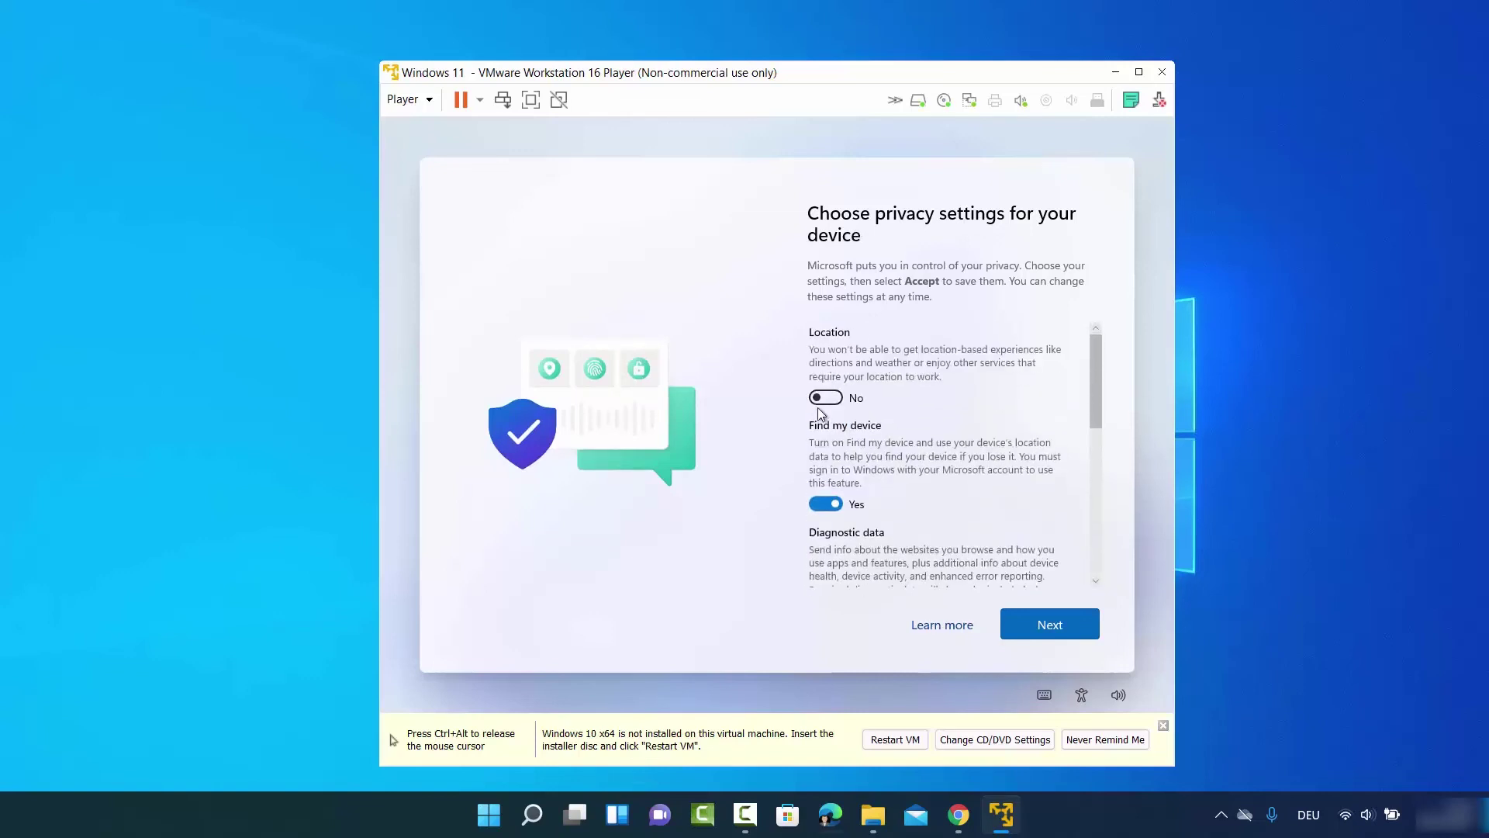
click(826, 504)
scroll(873, 446, down, 1)
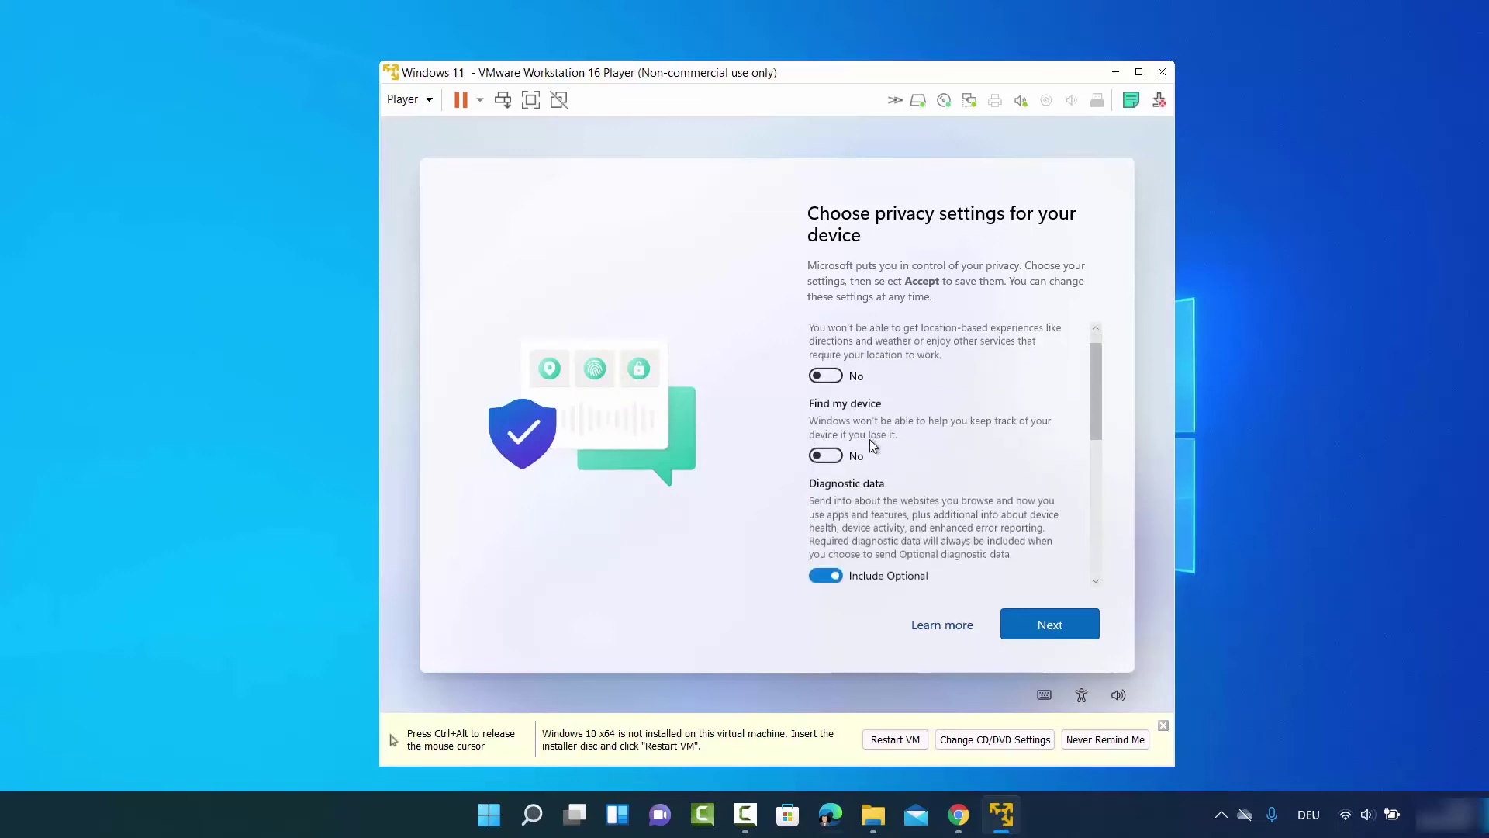
click(825, 516)
Turn off Inking & typing, Tailored experiences and Advertising ID, then accept
scroll(844, 415, down, 1)
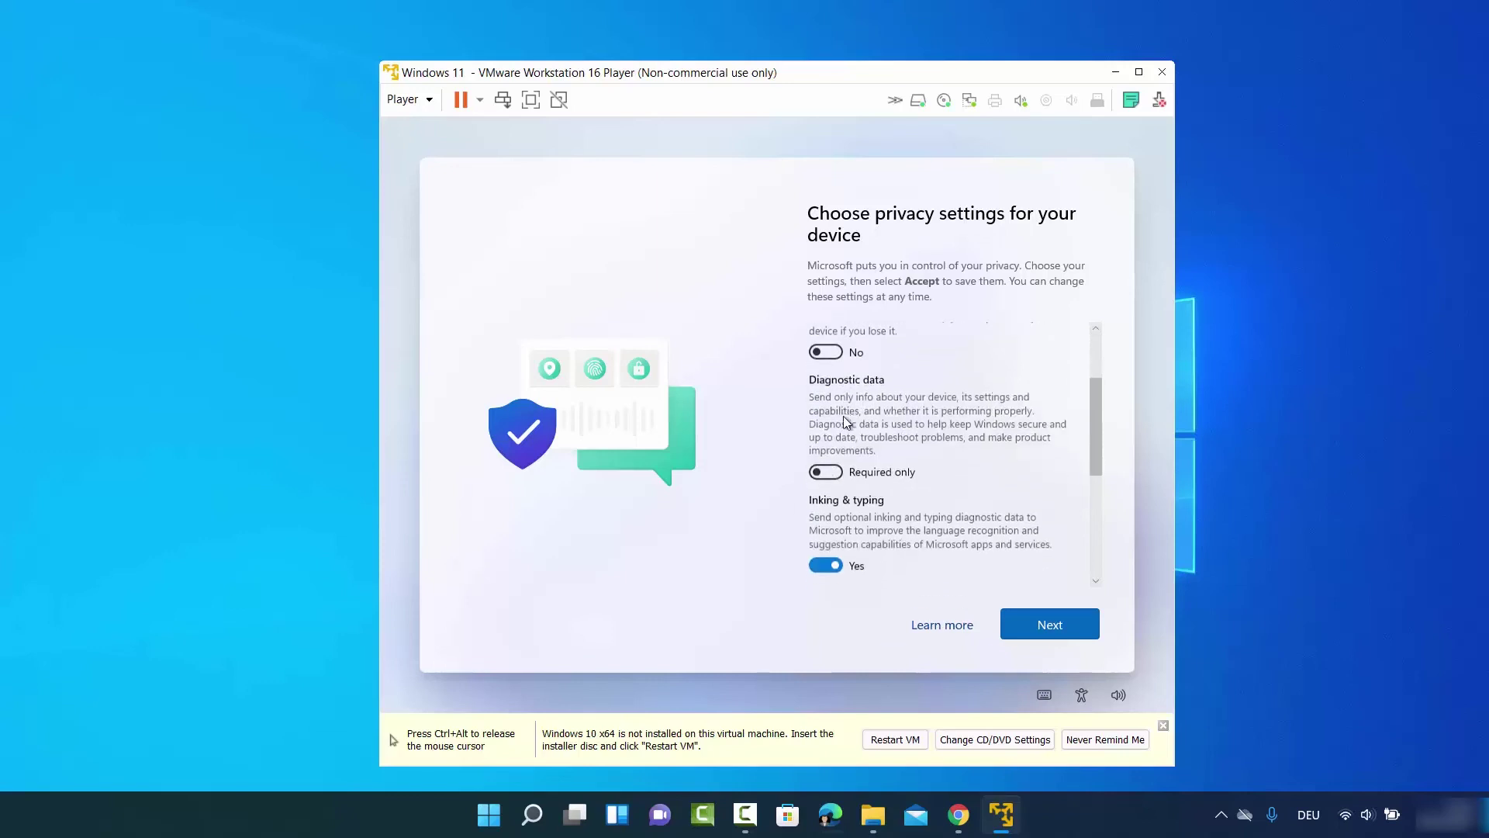
click(825, 533)
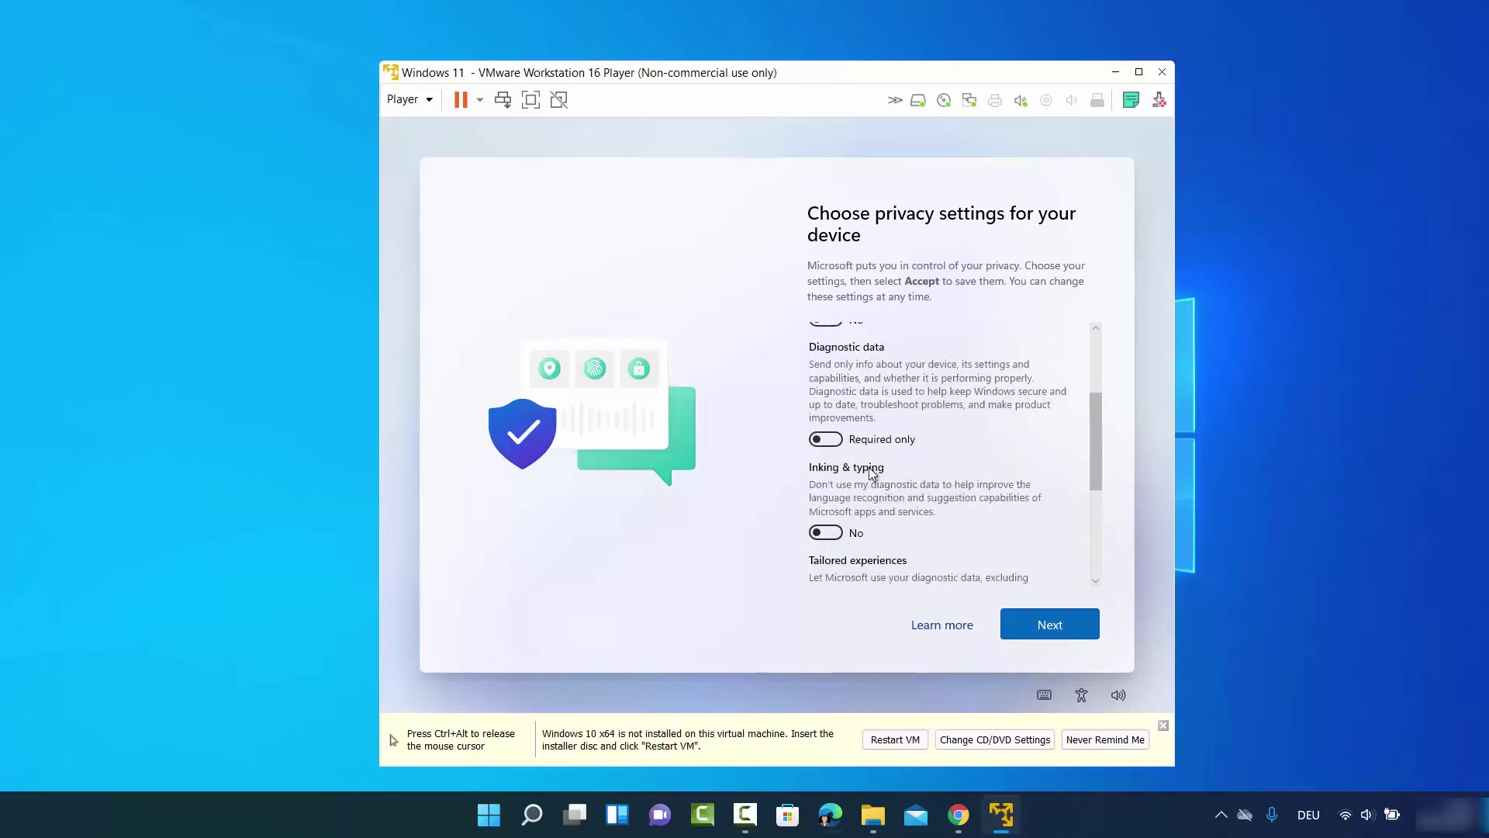
scroll(868, 467, down, 1)
click(825, 518)
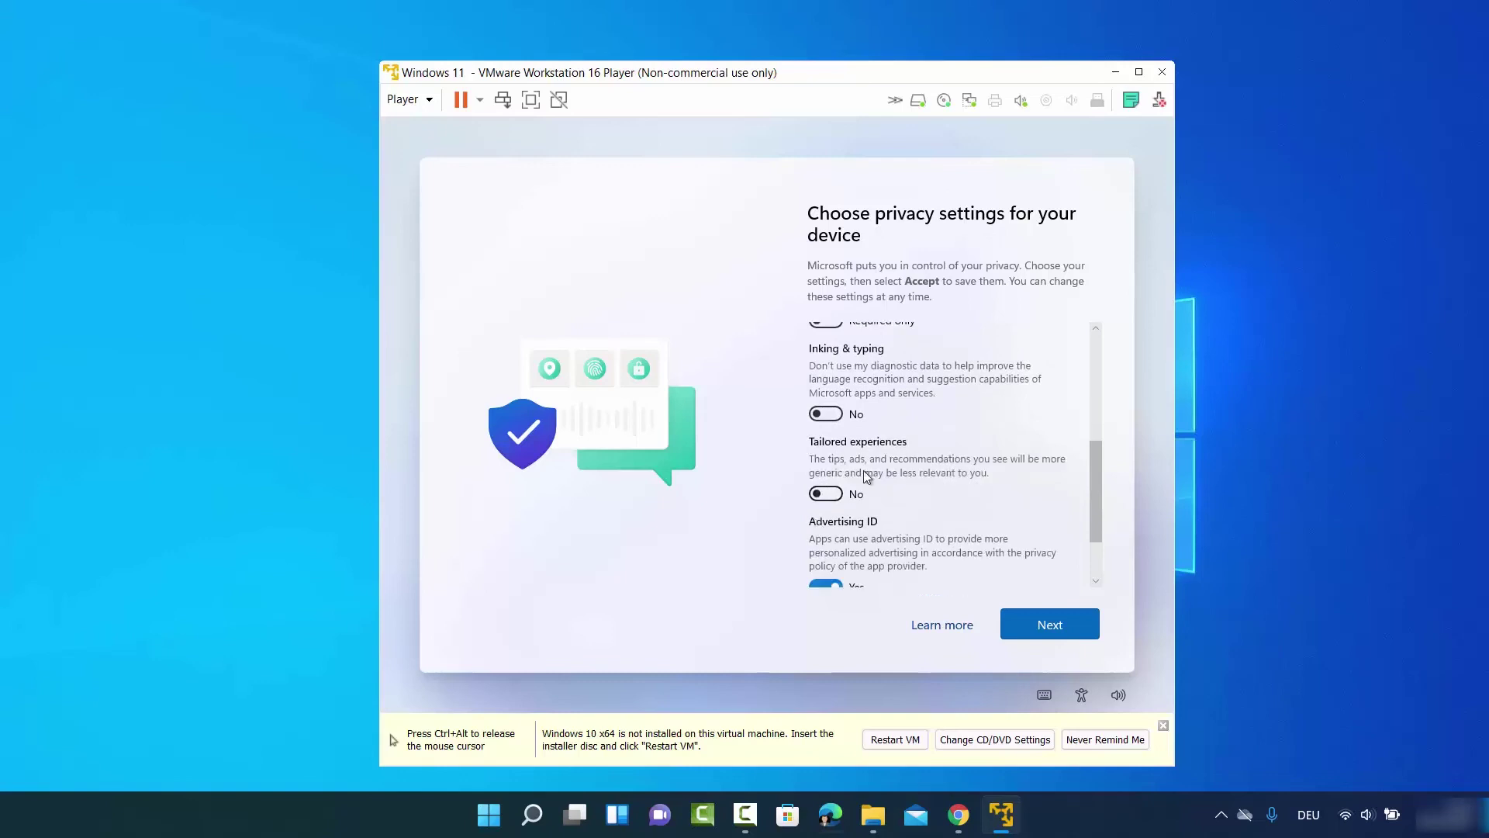
scroll(866, 475, down, 1)
click(823, 510)
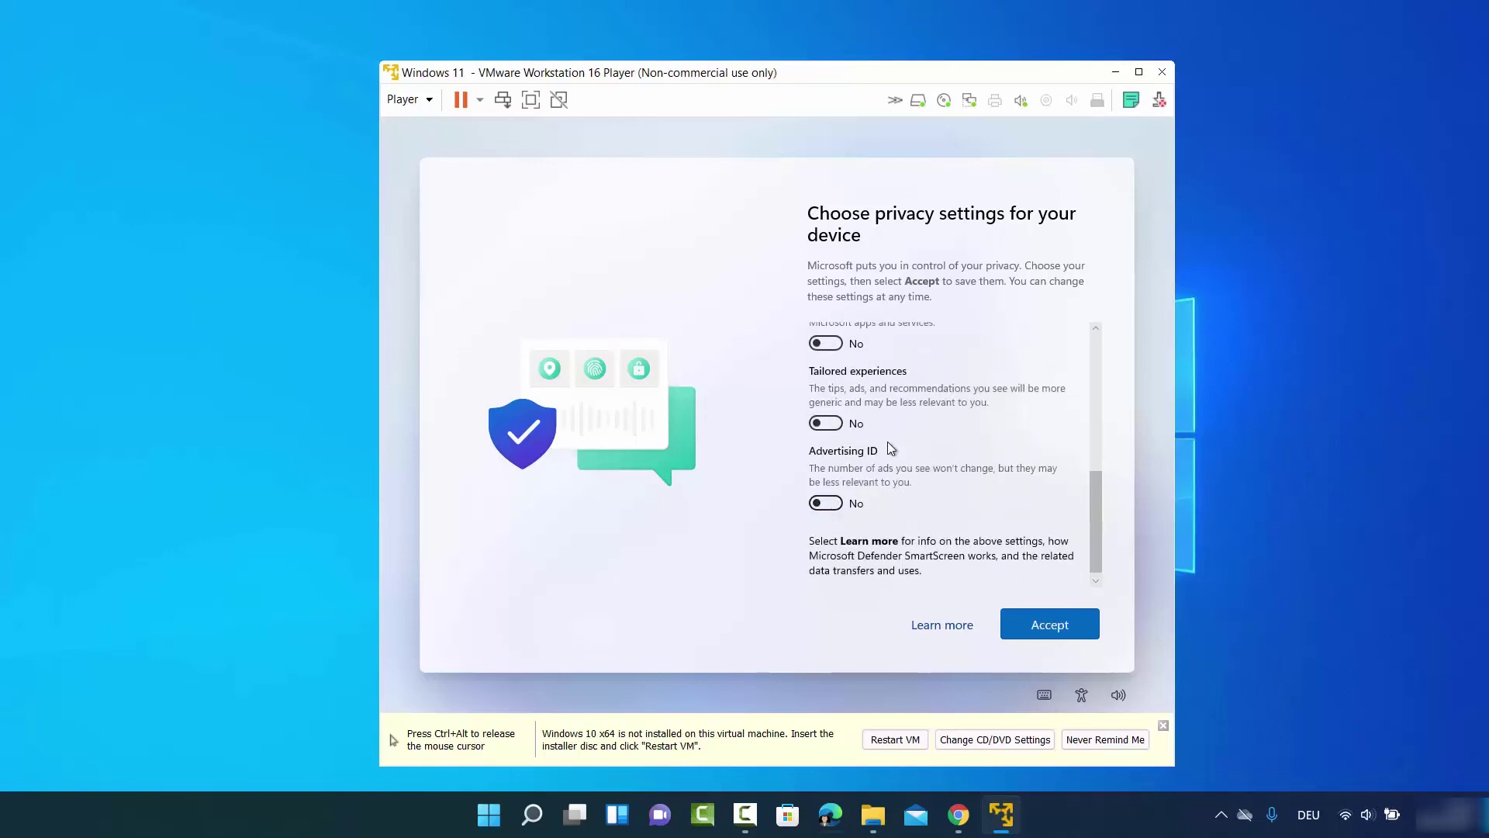
scroll(889, 444, up, 5)
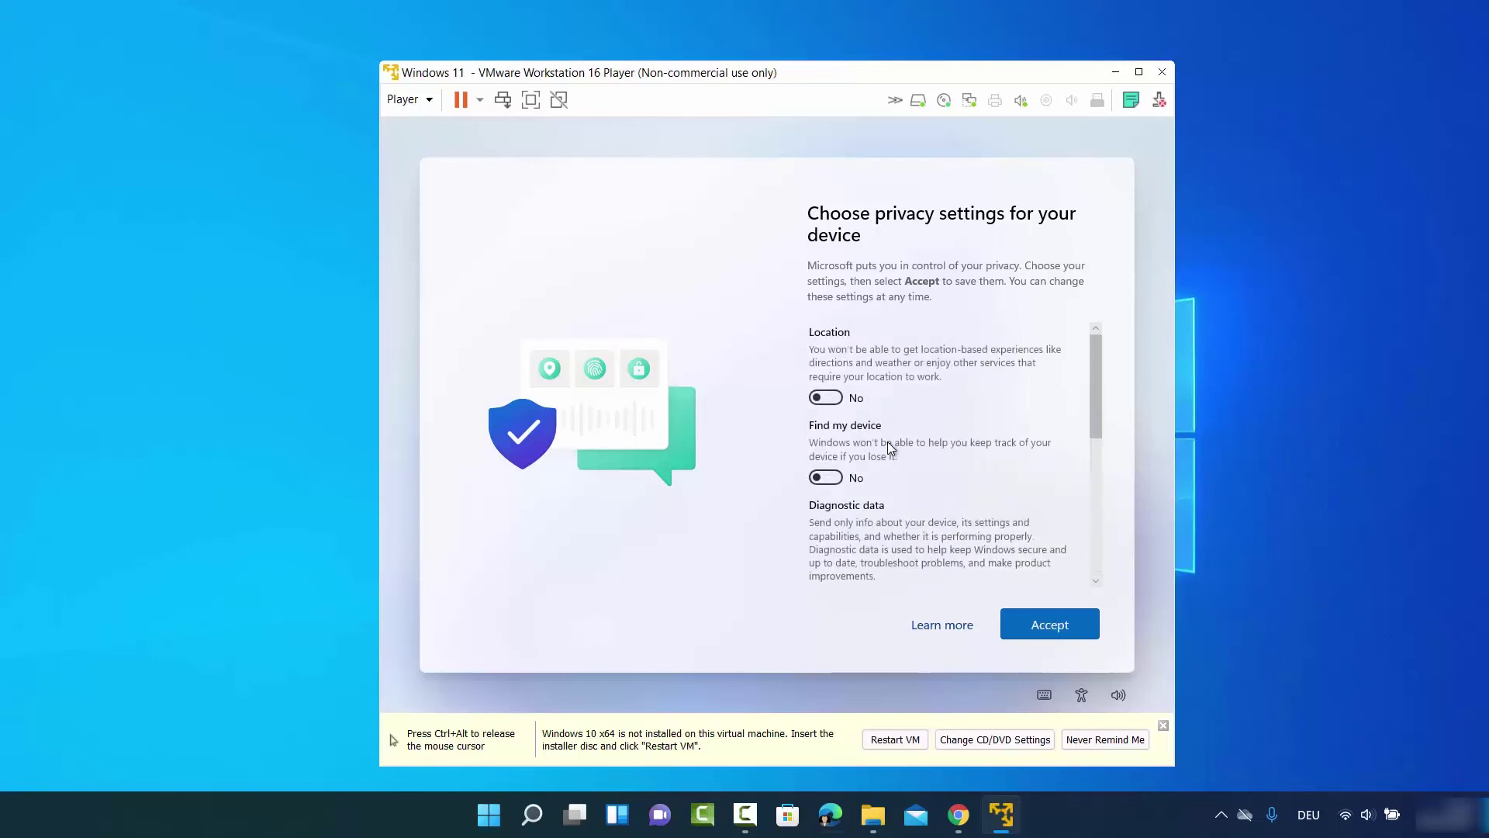
scroll(887, 441, down, 5)
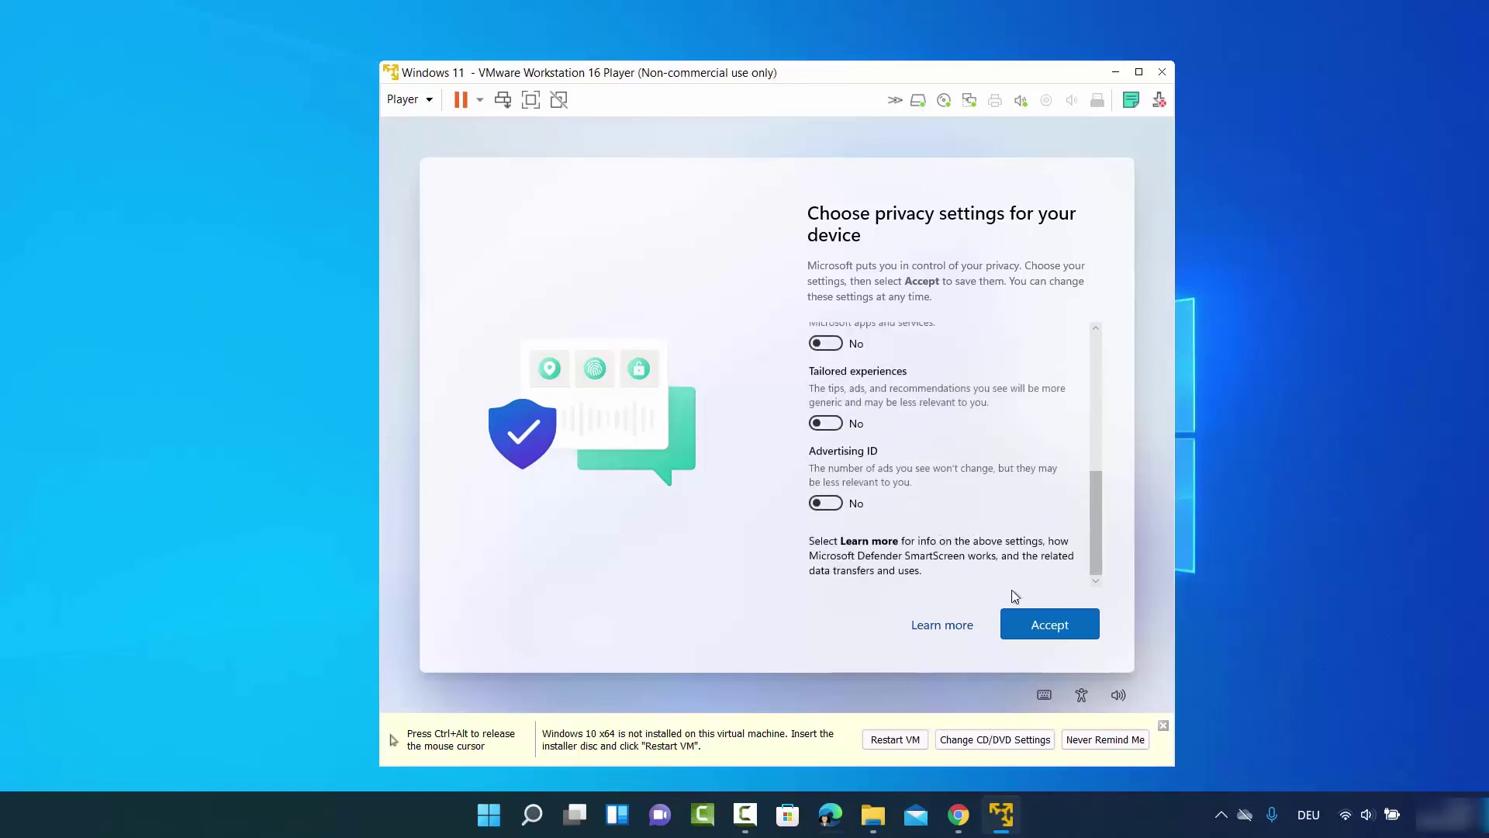
click(1032, 626)
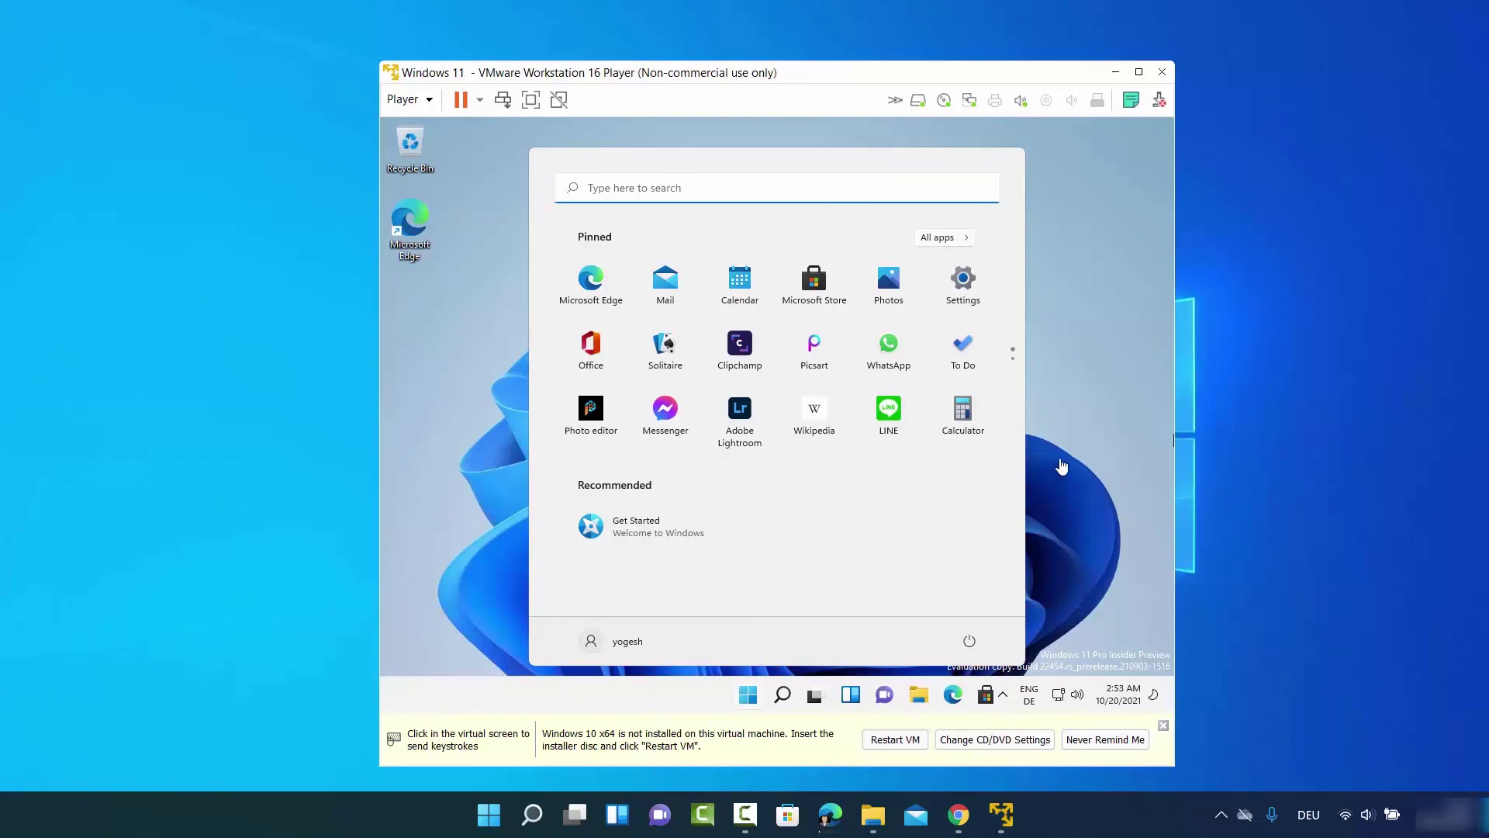
Close the Start menu on the new Windows 11 desktop and release the mouse with Ctrl+Alt
click(1070, 444)
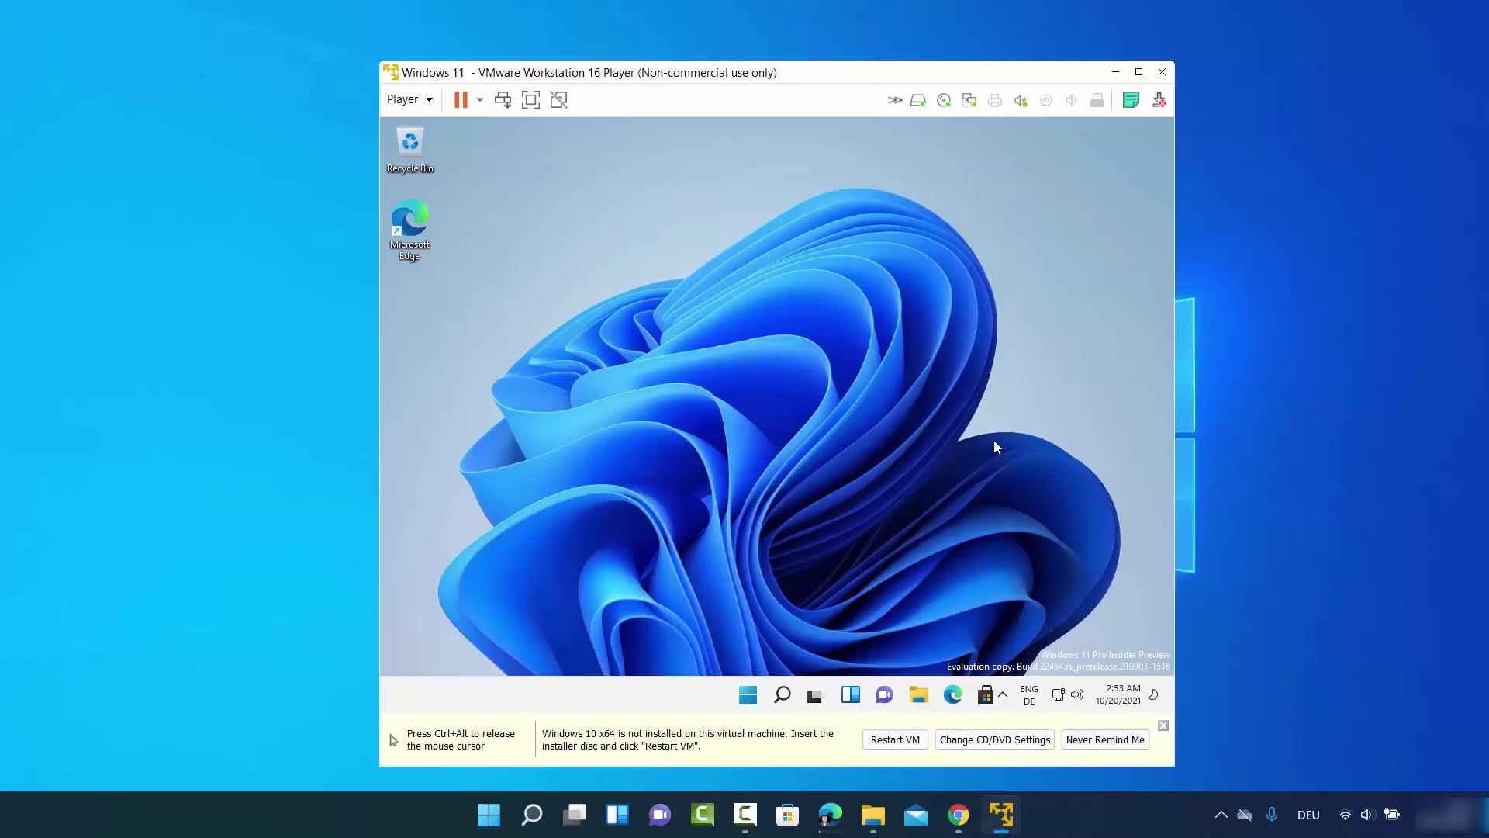
key(ctrl+alt)
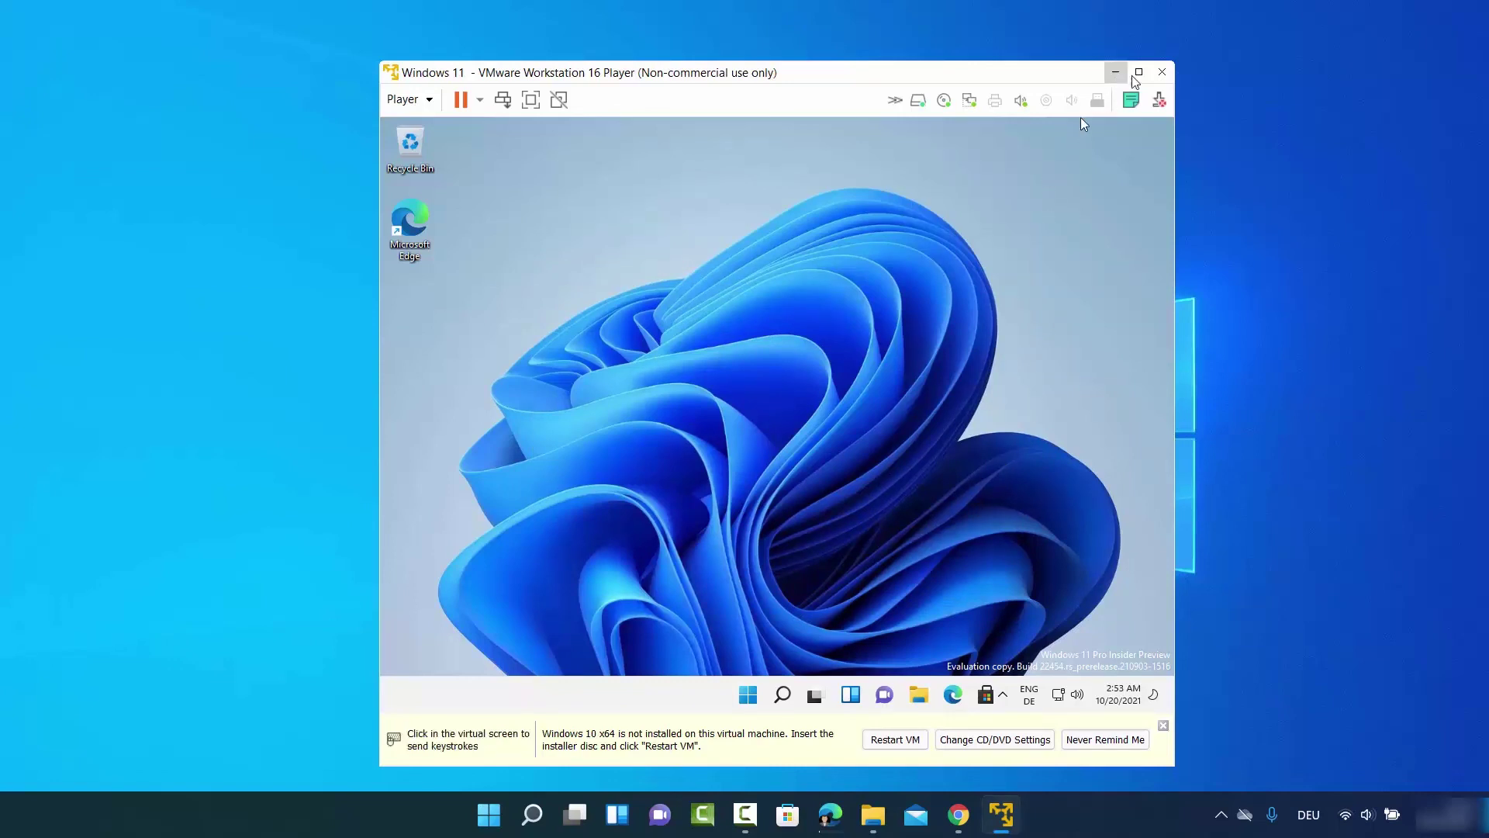
mouse_move(1140, 78)
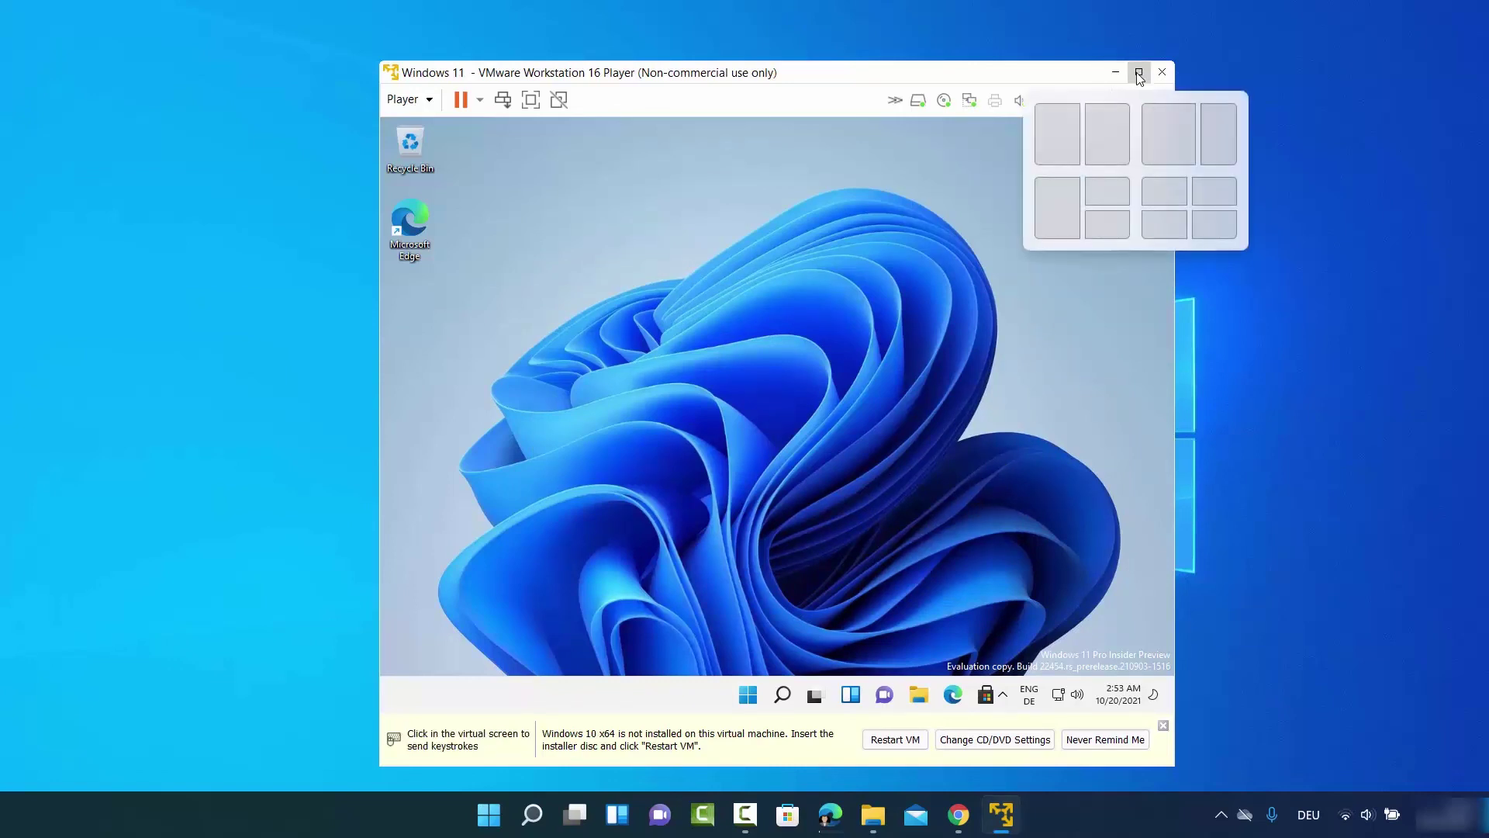
Maximize the VMware Player window so it fills the screen
click(1140, 78)
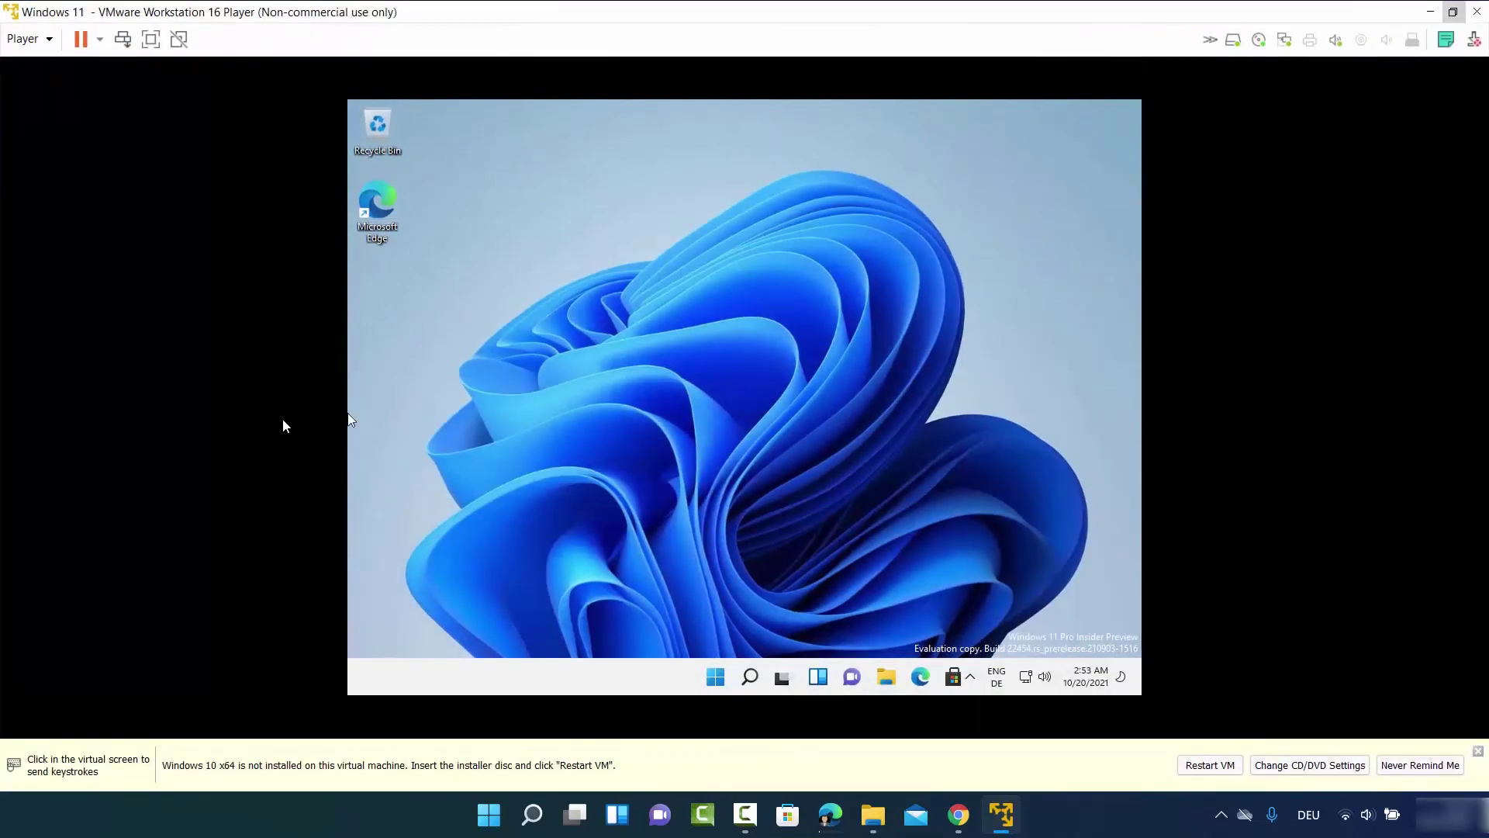
click(644, 301)
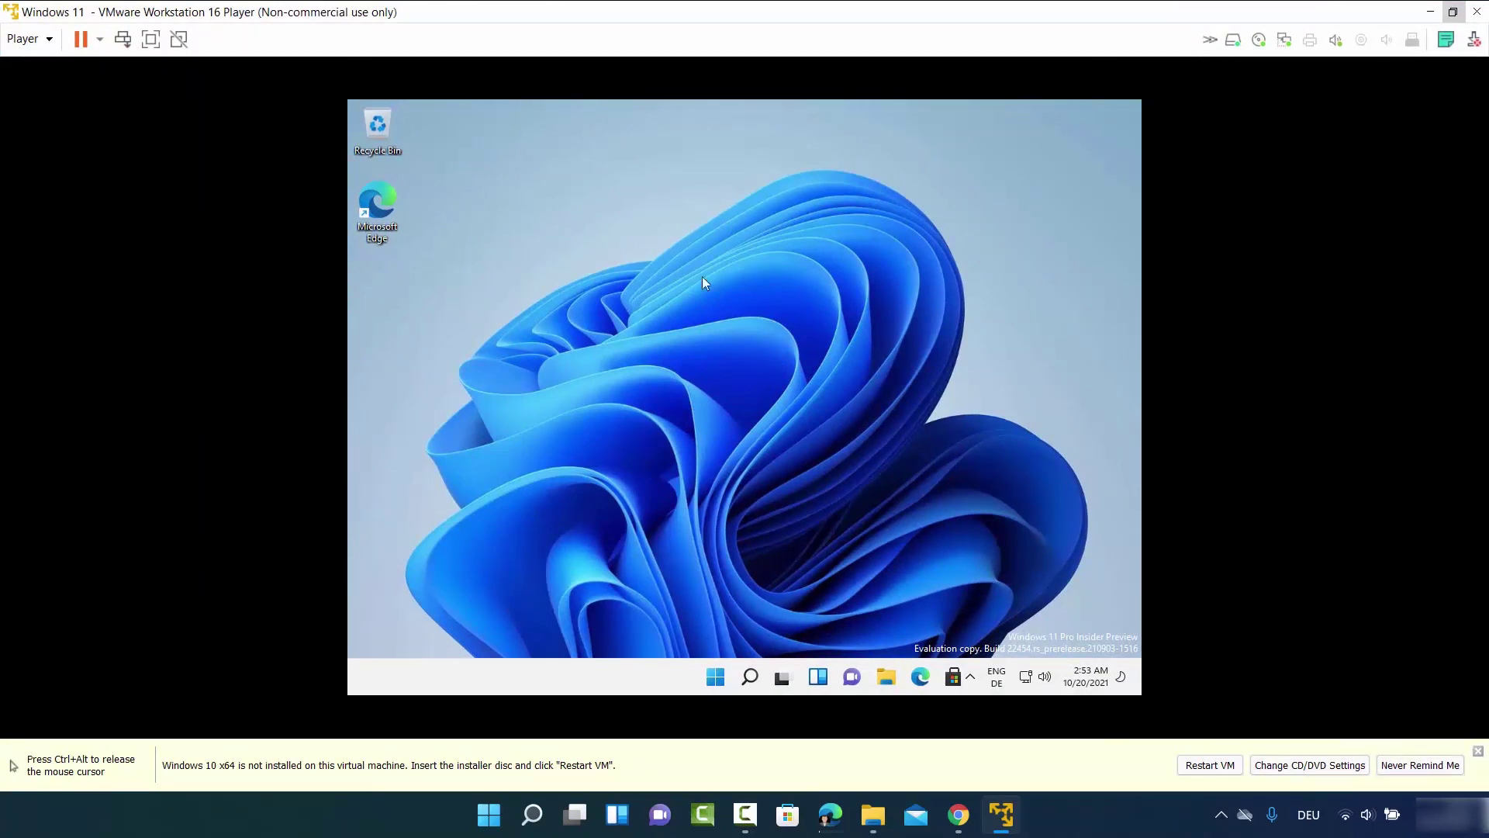
key(ctrl+alt)
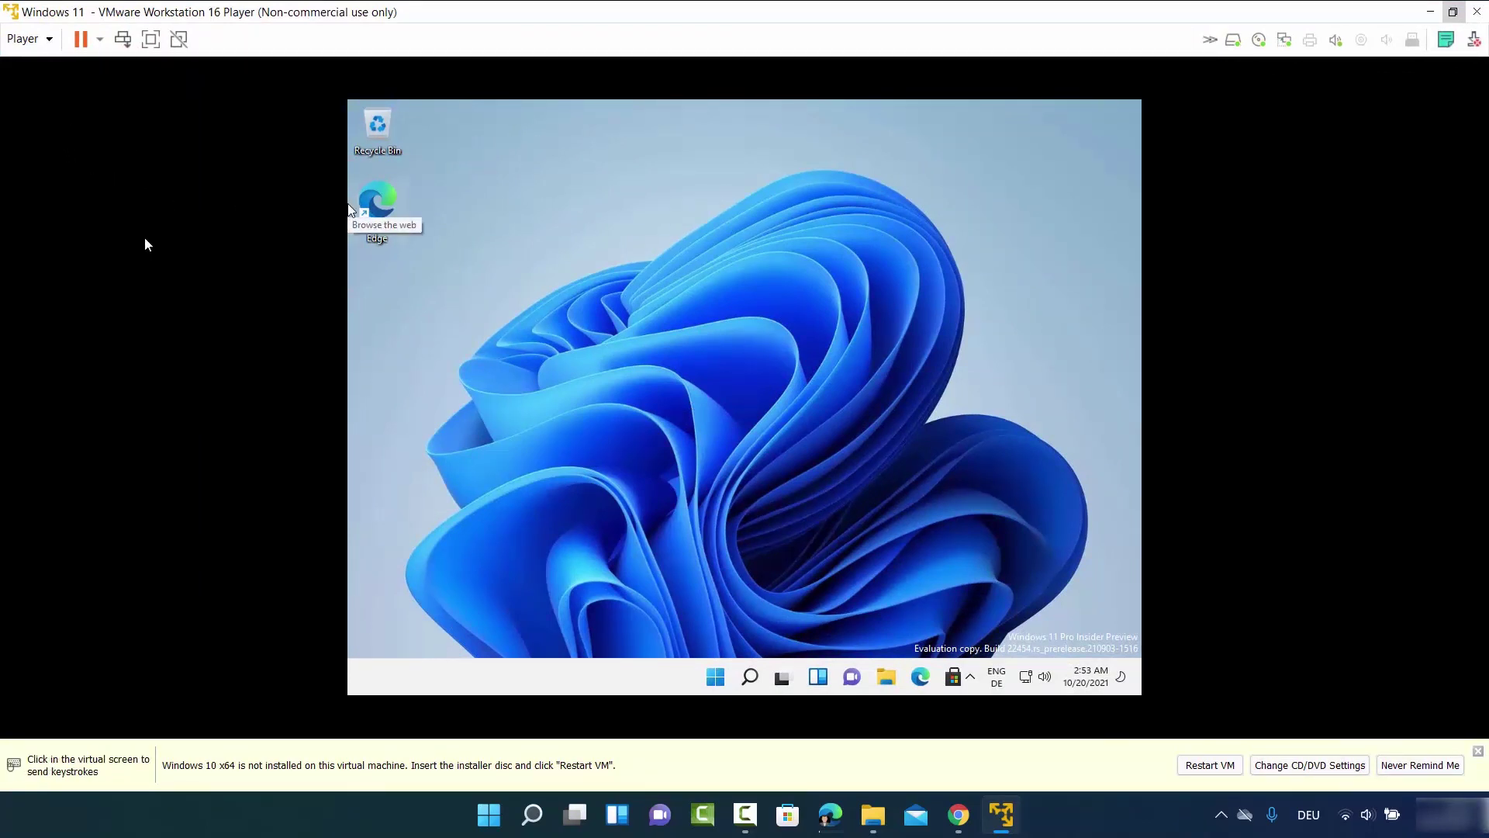
click(738, 440)
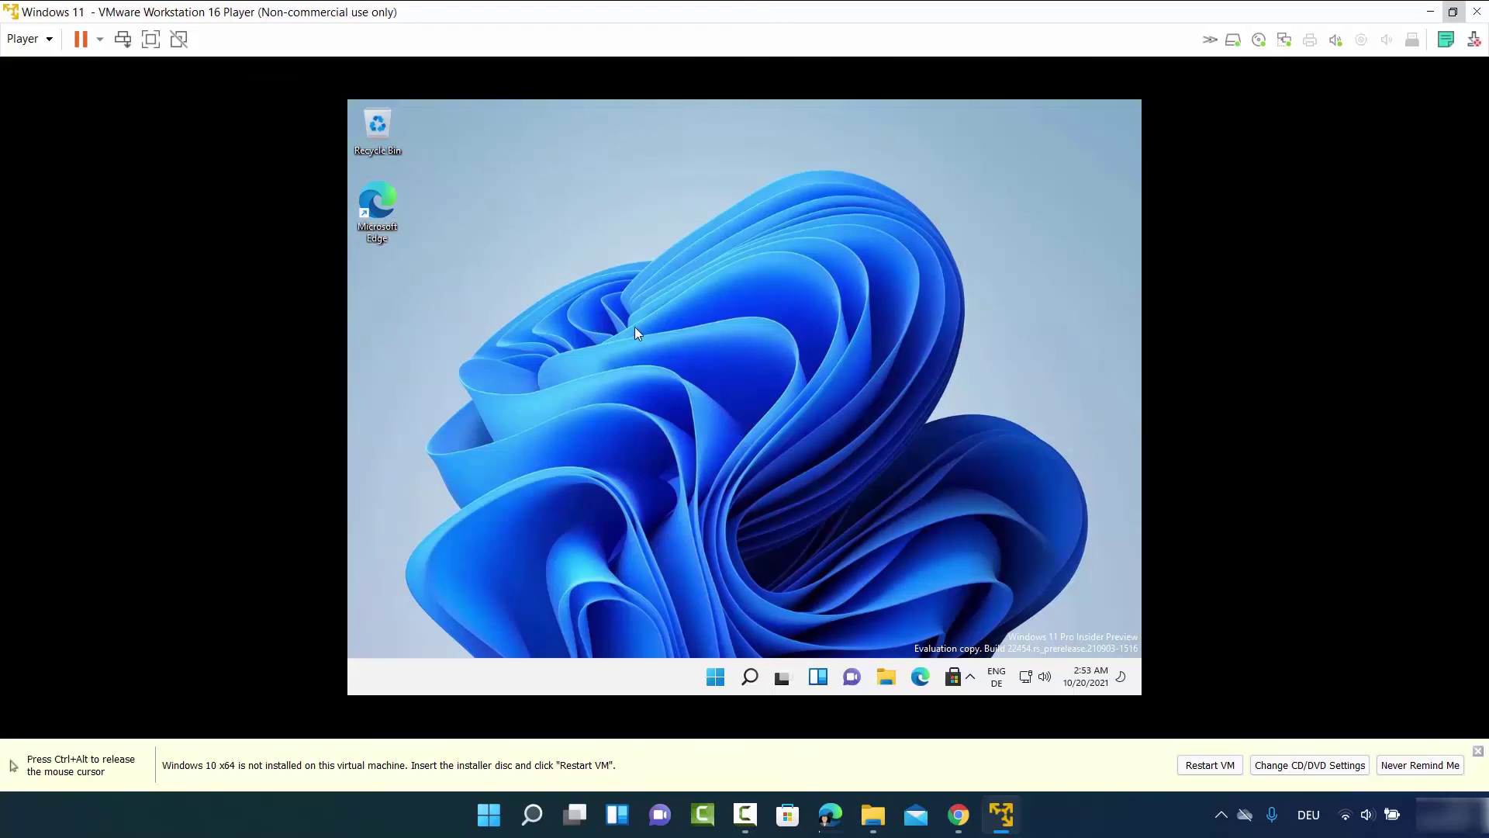
Mount the VMware Tools disc via Player > Manage > Install VMware Tools
click(49, 48)
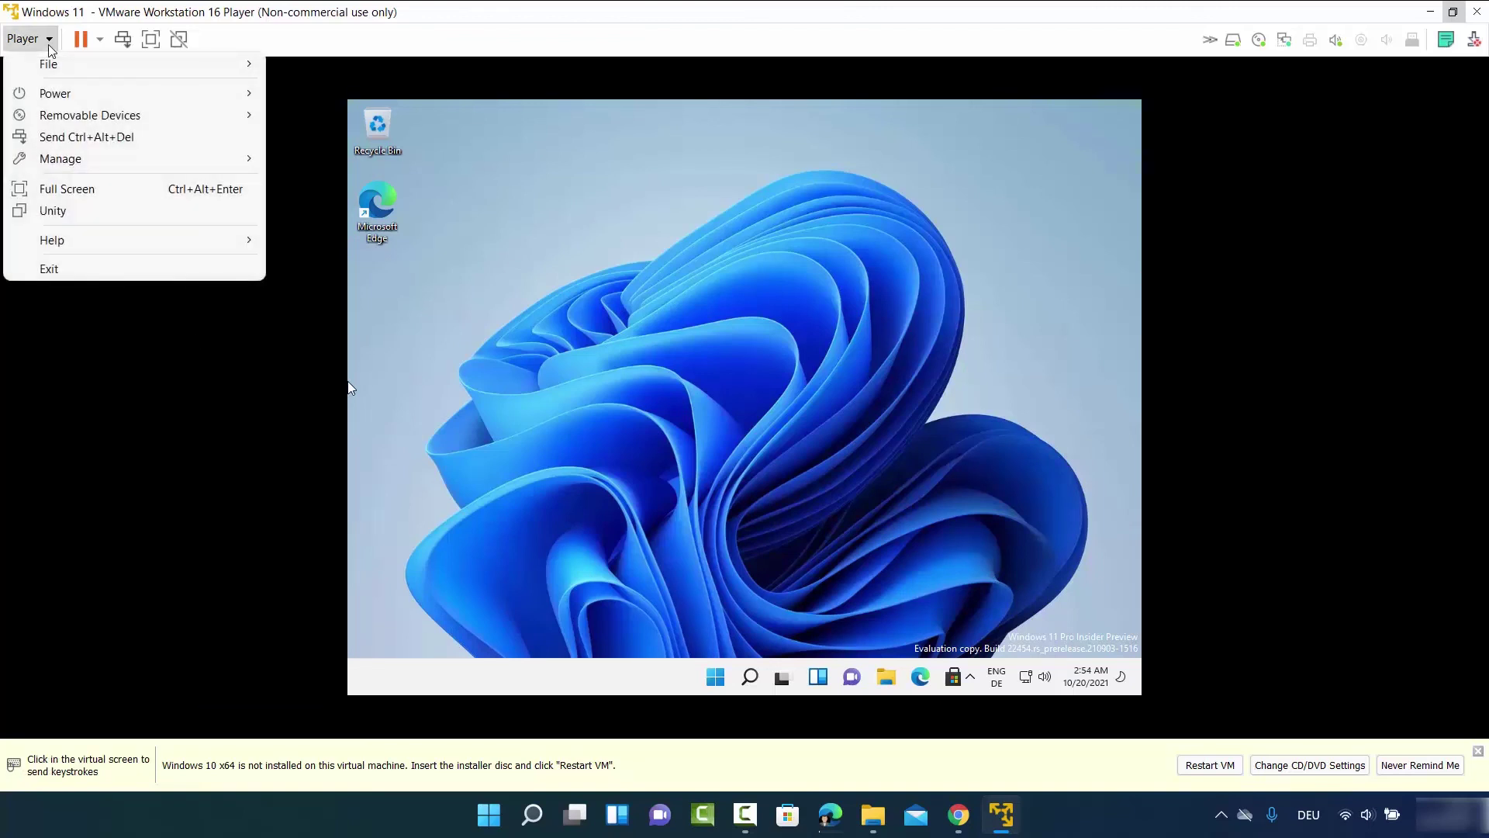
mouse_move(105, 166)
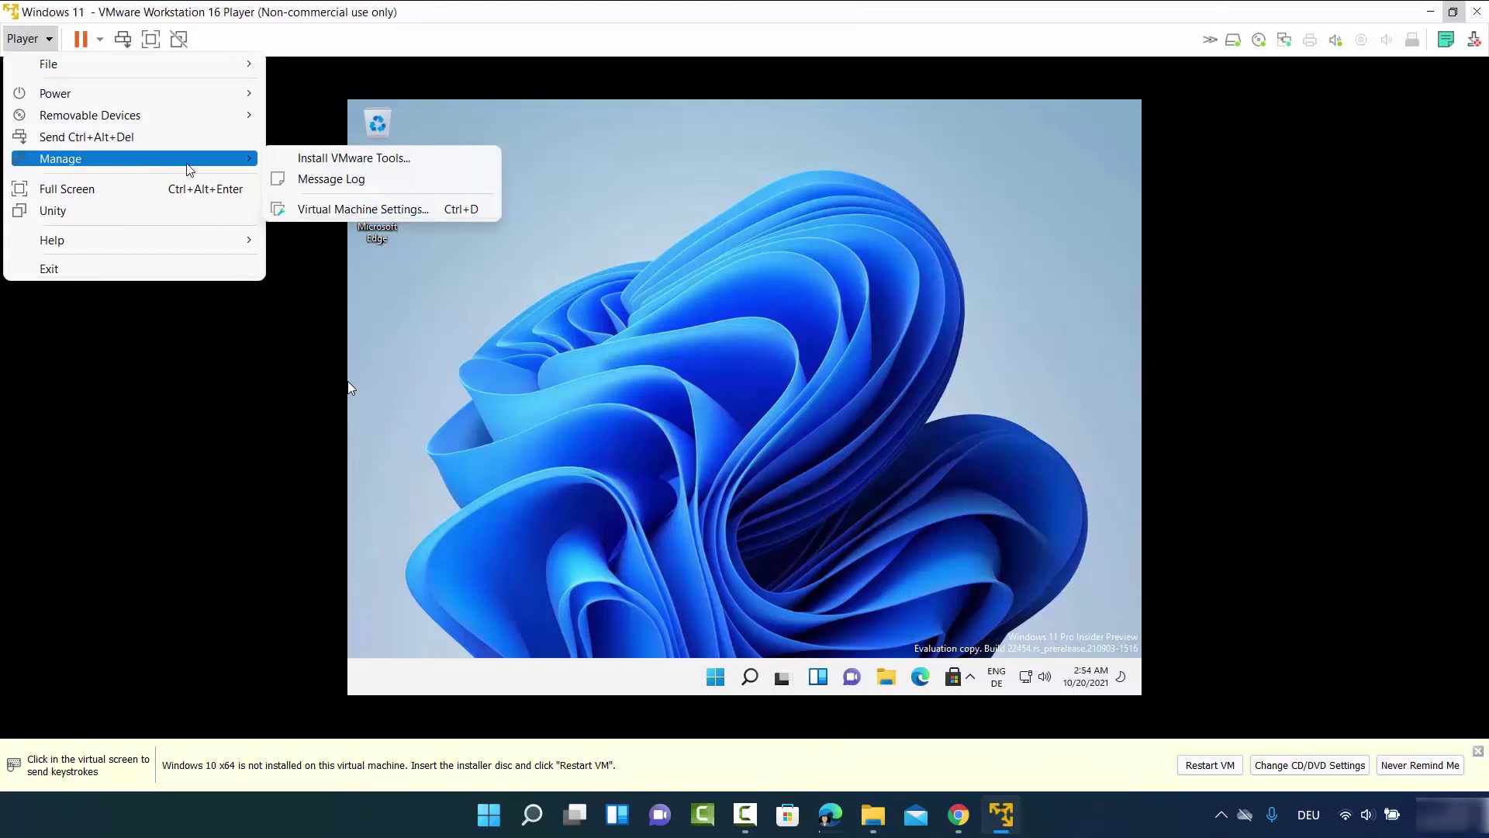
click(332, 159)
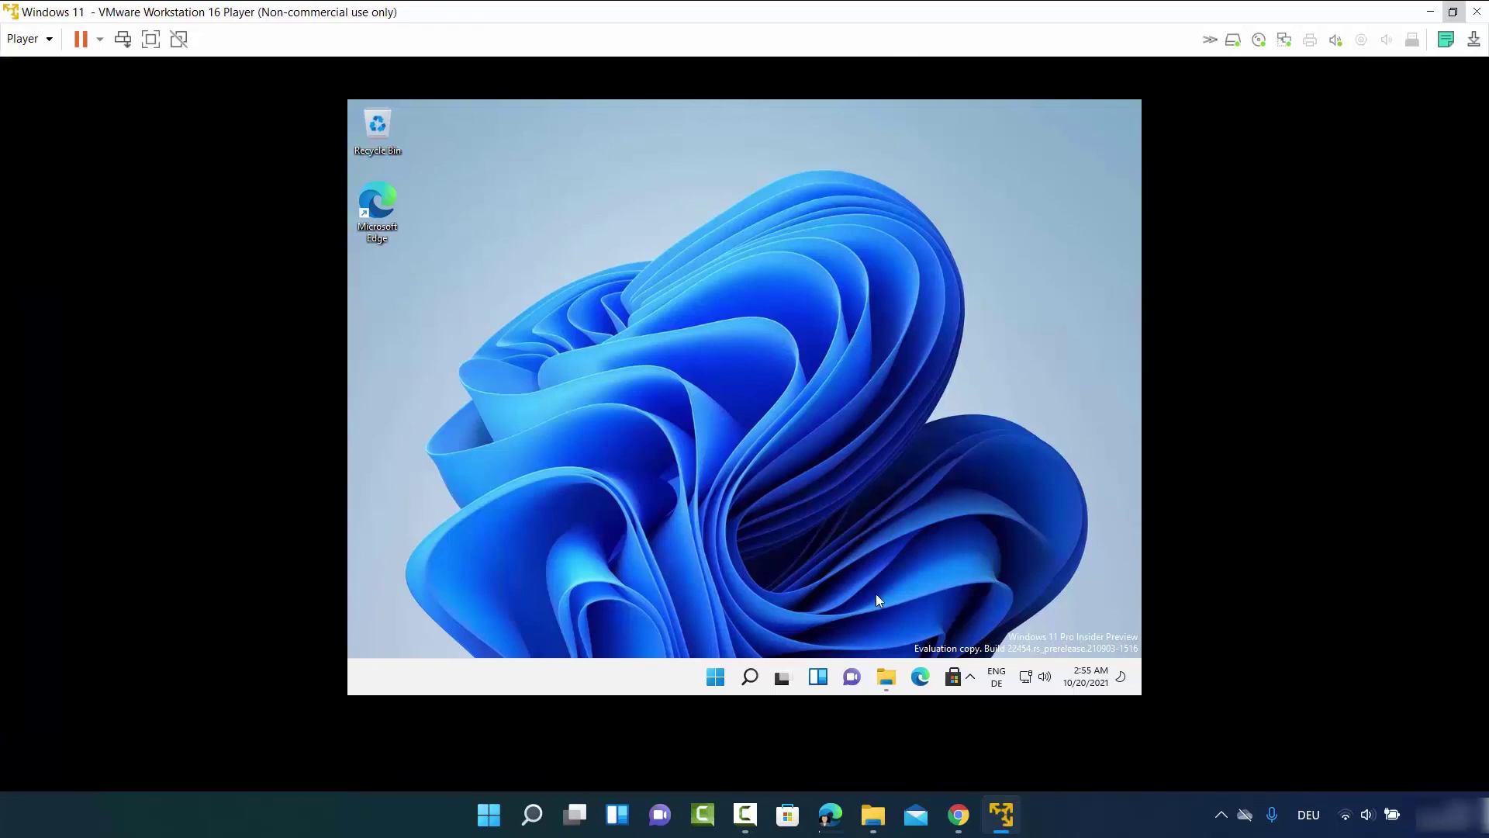
In the guest's File Explorer, open the VMware Tools disc under This PC and run setup64
click(888, 679)
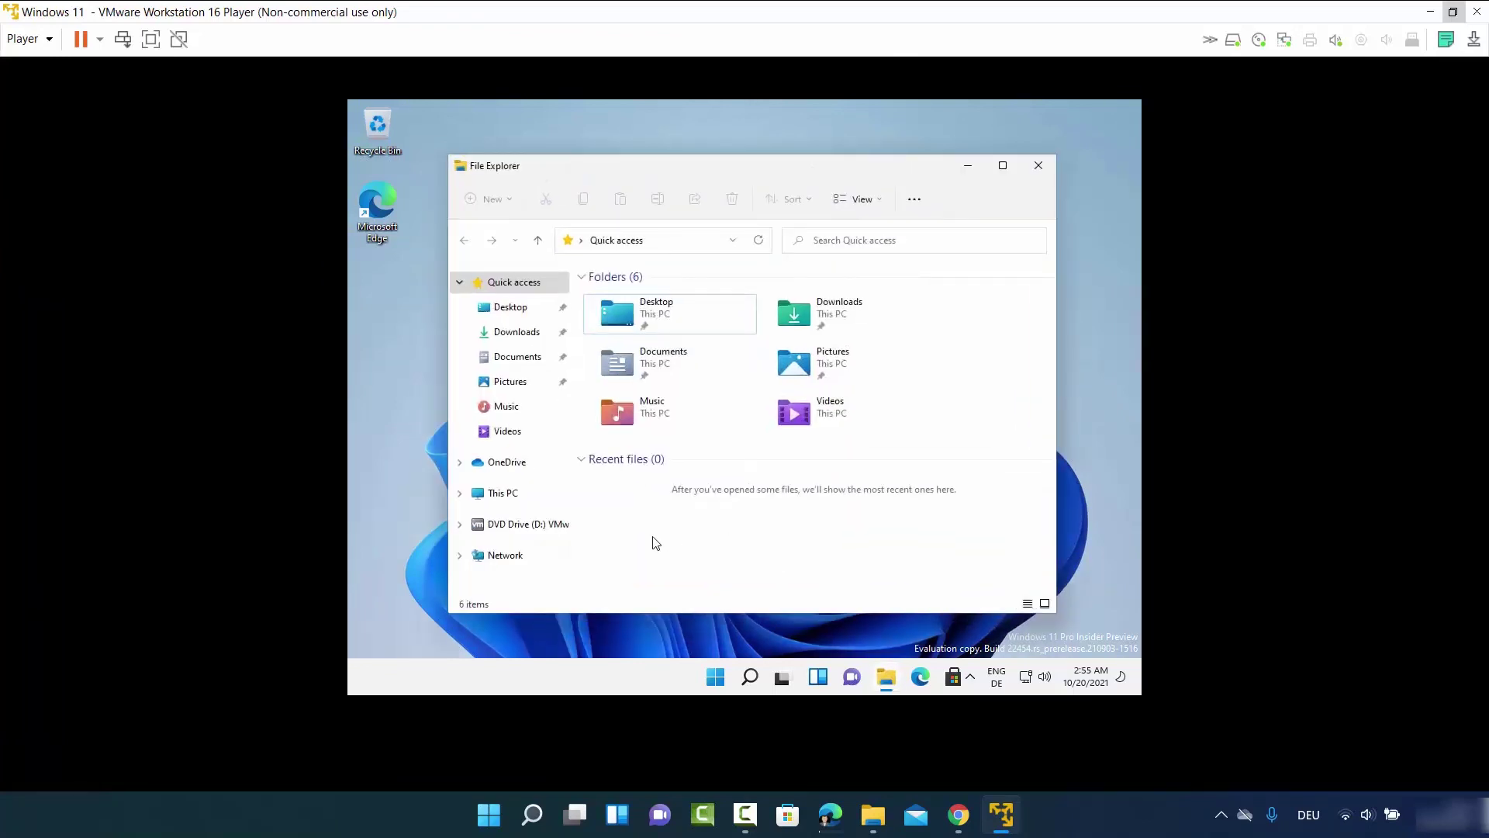
click(504, 495)
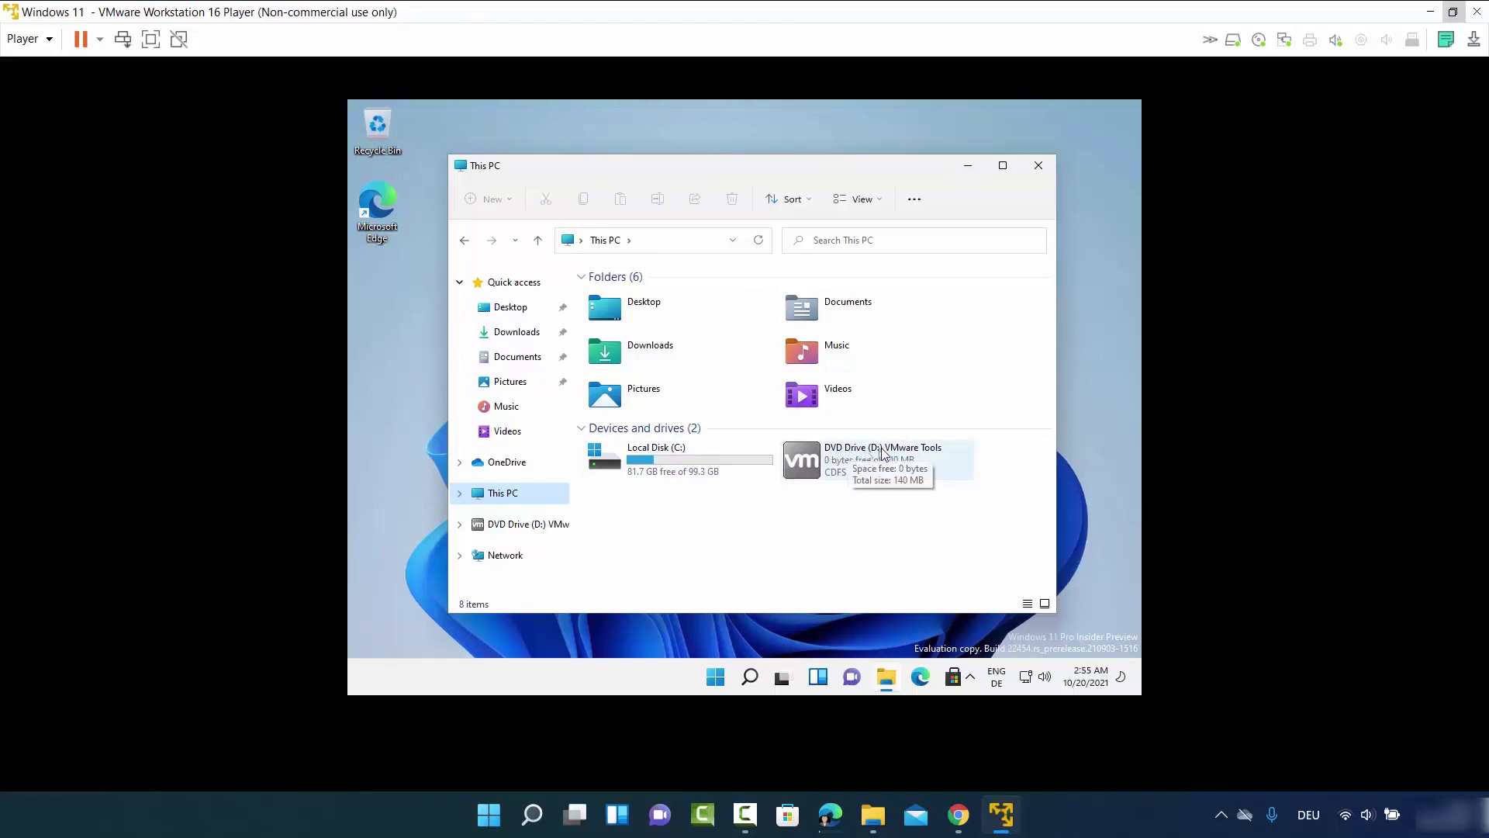
double_click(844, 464)
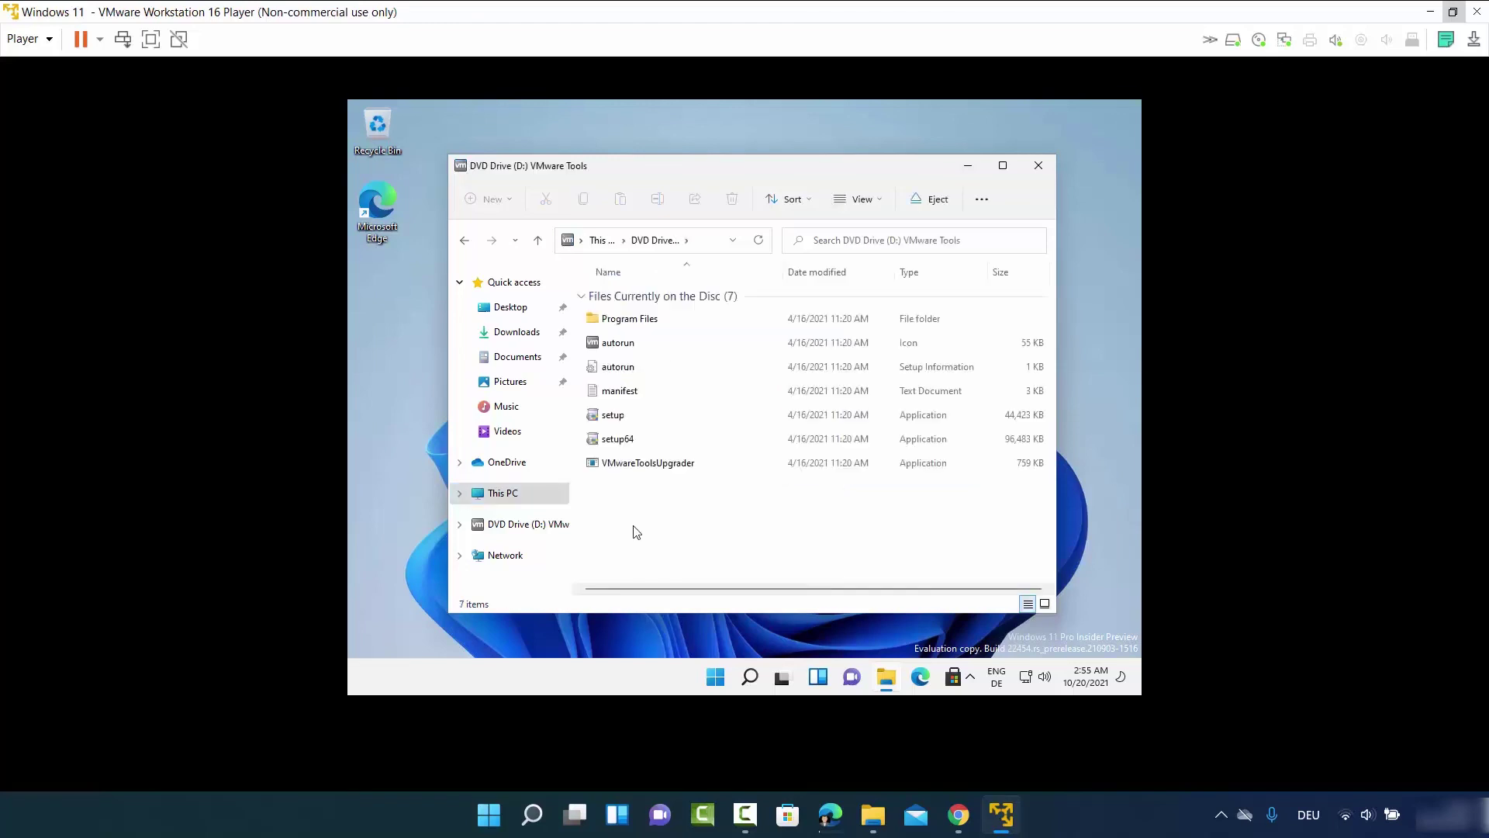
click(621, 447)
double_click(620, 445)
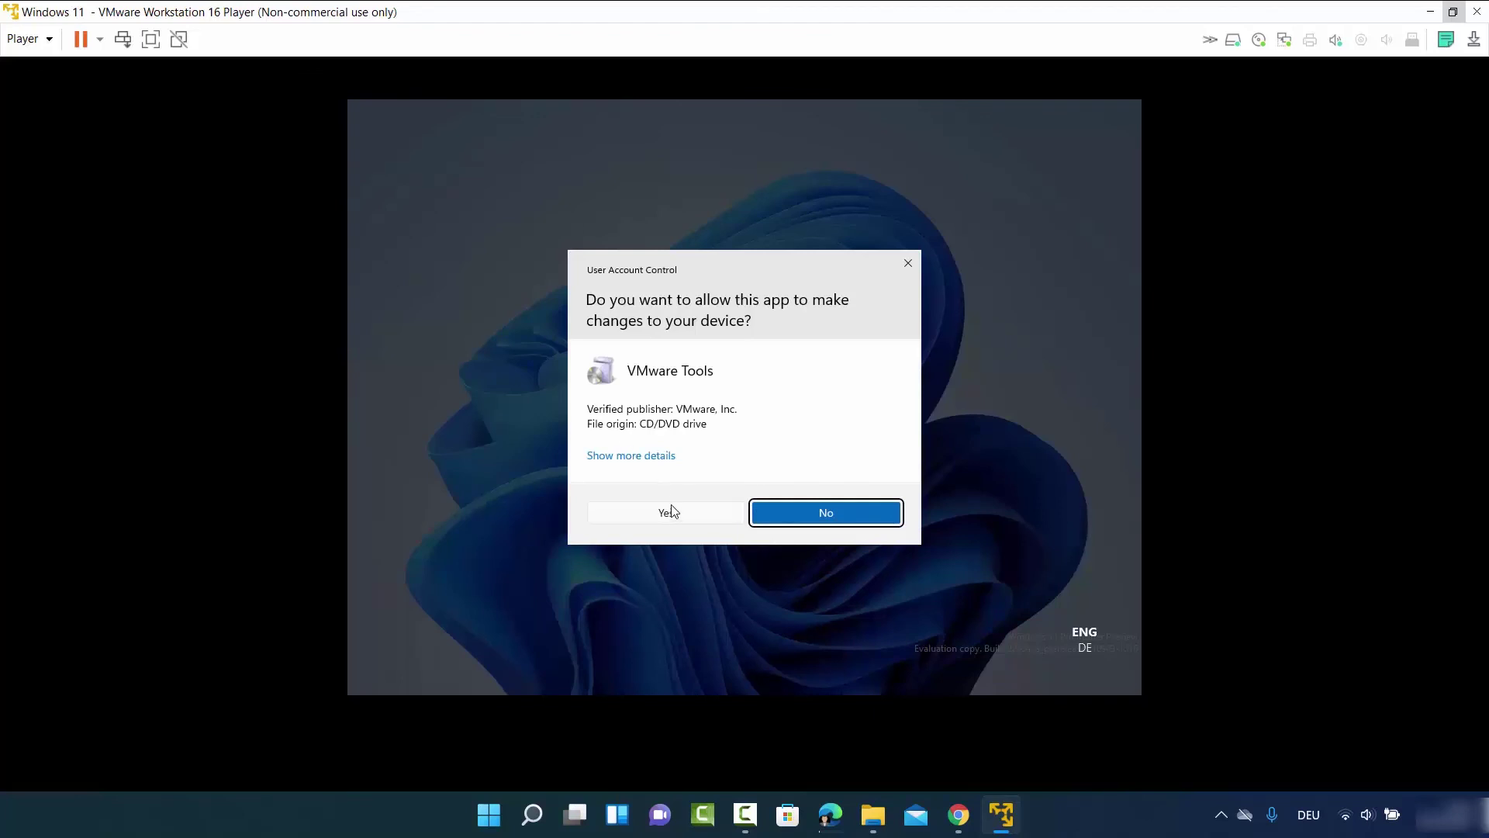
Approve UAC, minimize Explorer, and install VMware Tools with the Complete setup type
click(667, 512)
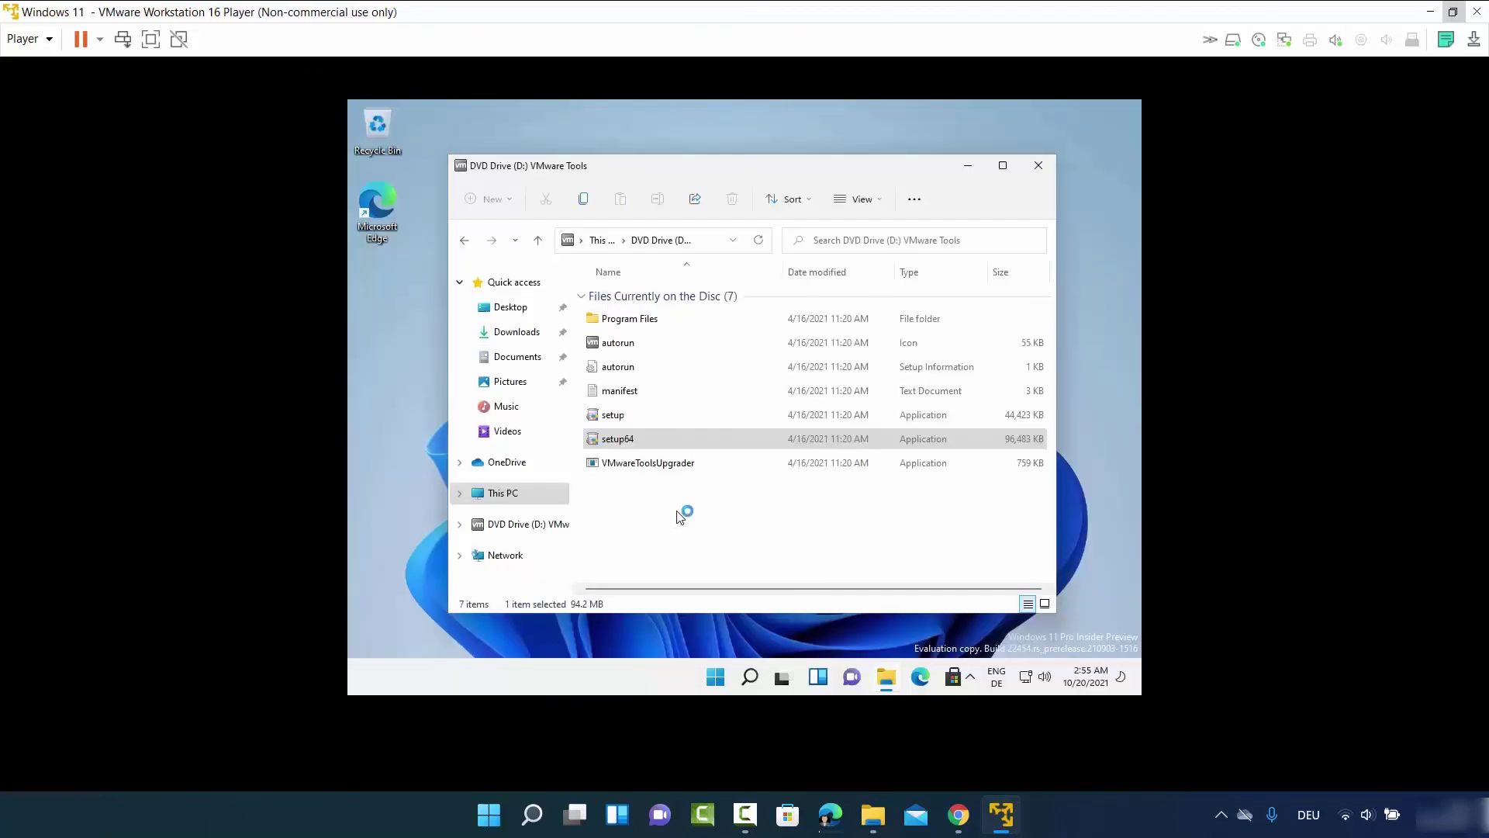
click(967, 171)
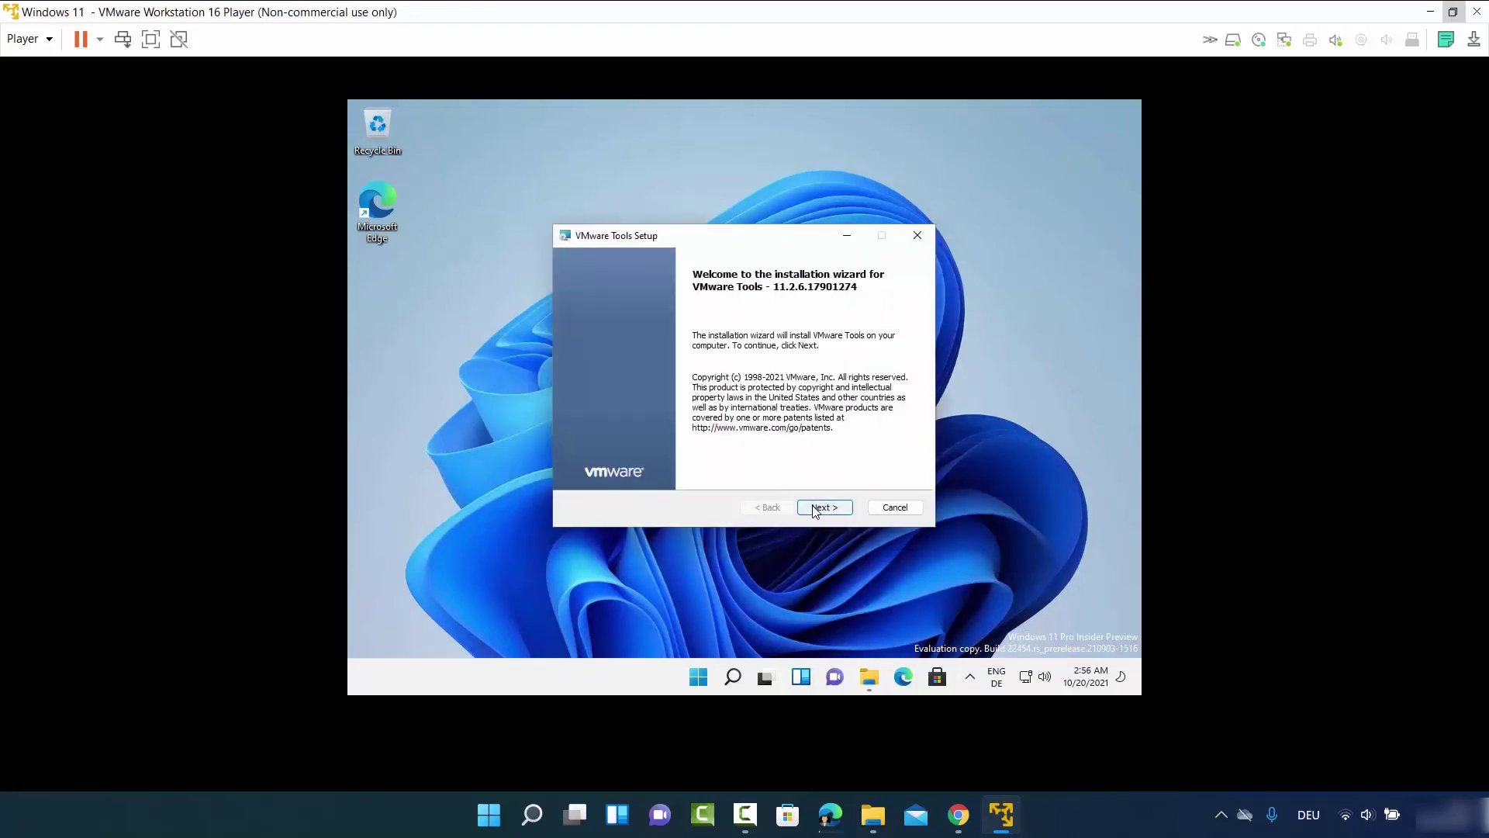
click(815, 511)
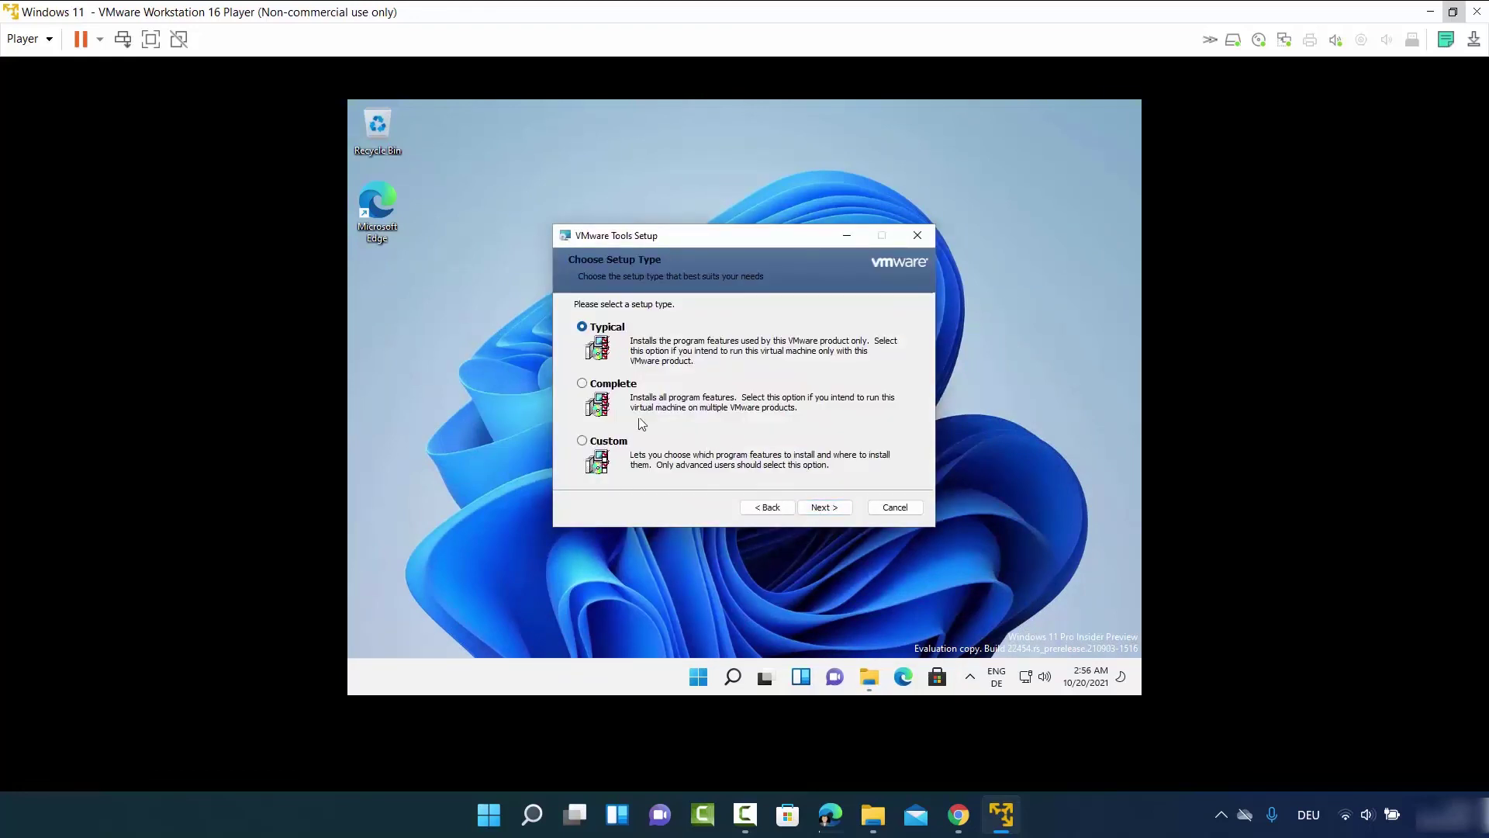
click(582, 384)
click(585, 388)
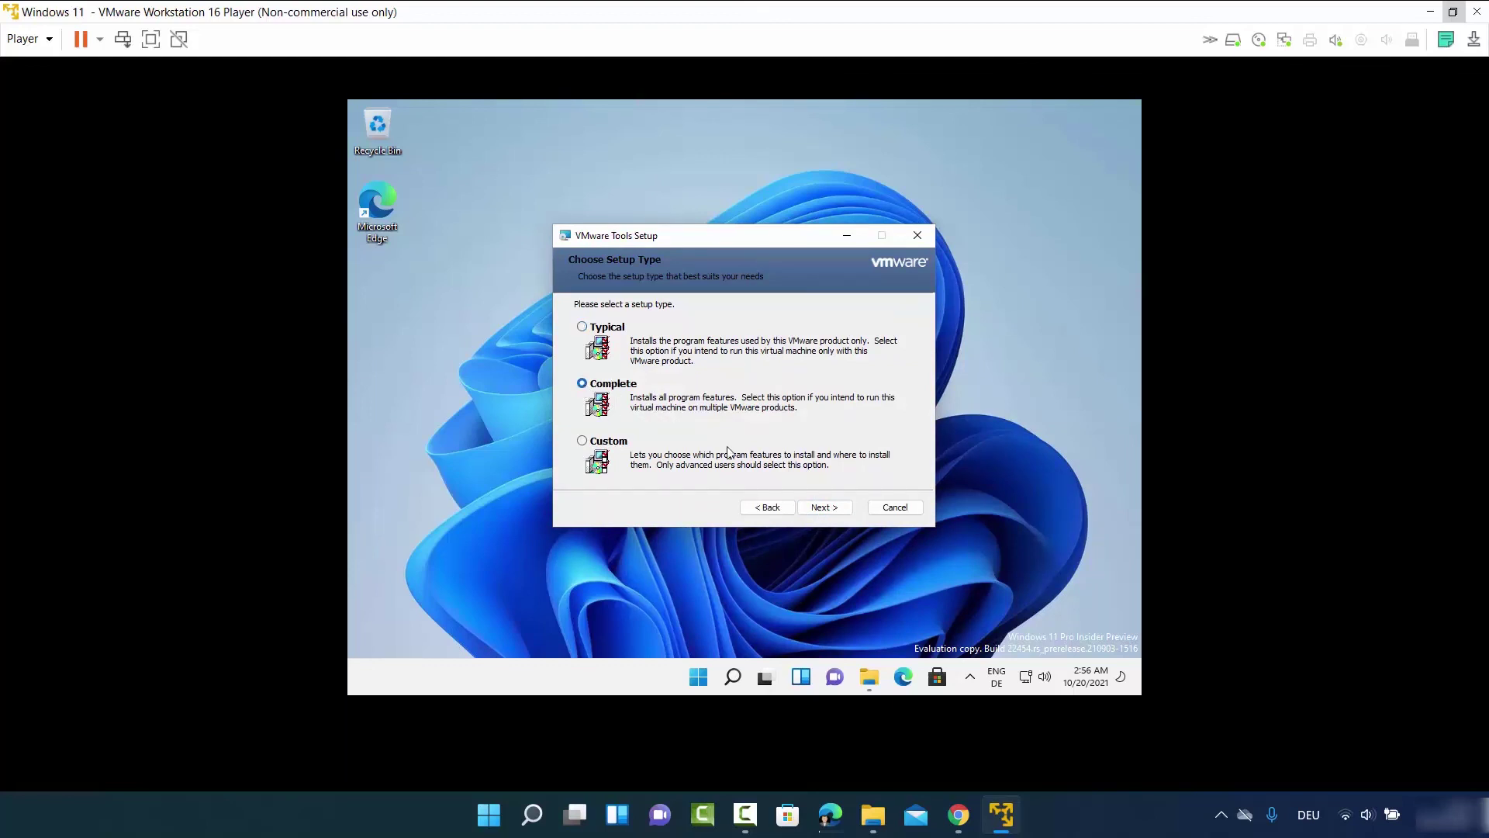
click(826, 510)
click(824, 509)
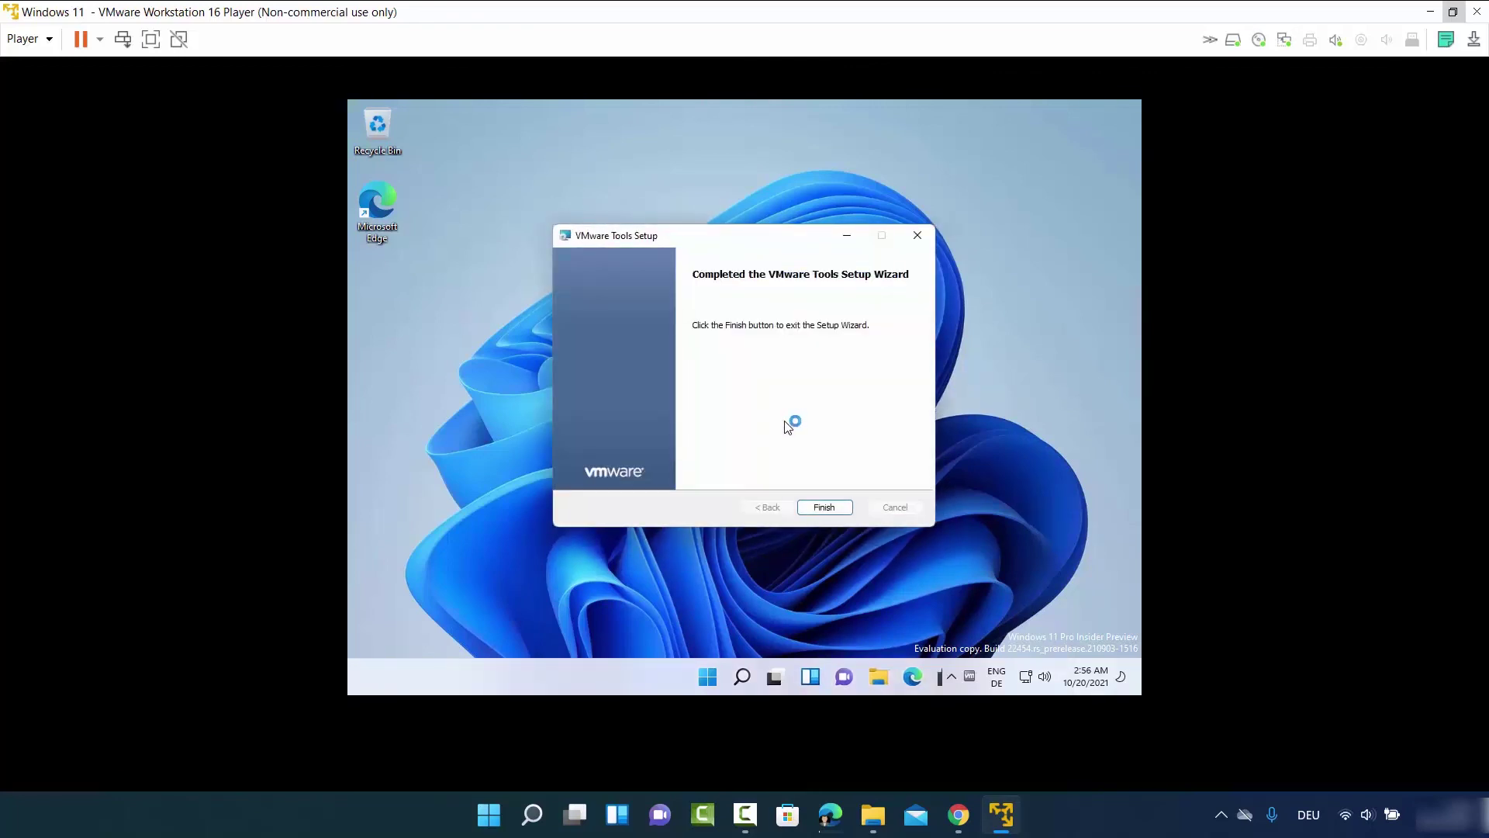
click(819, 506)
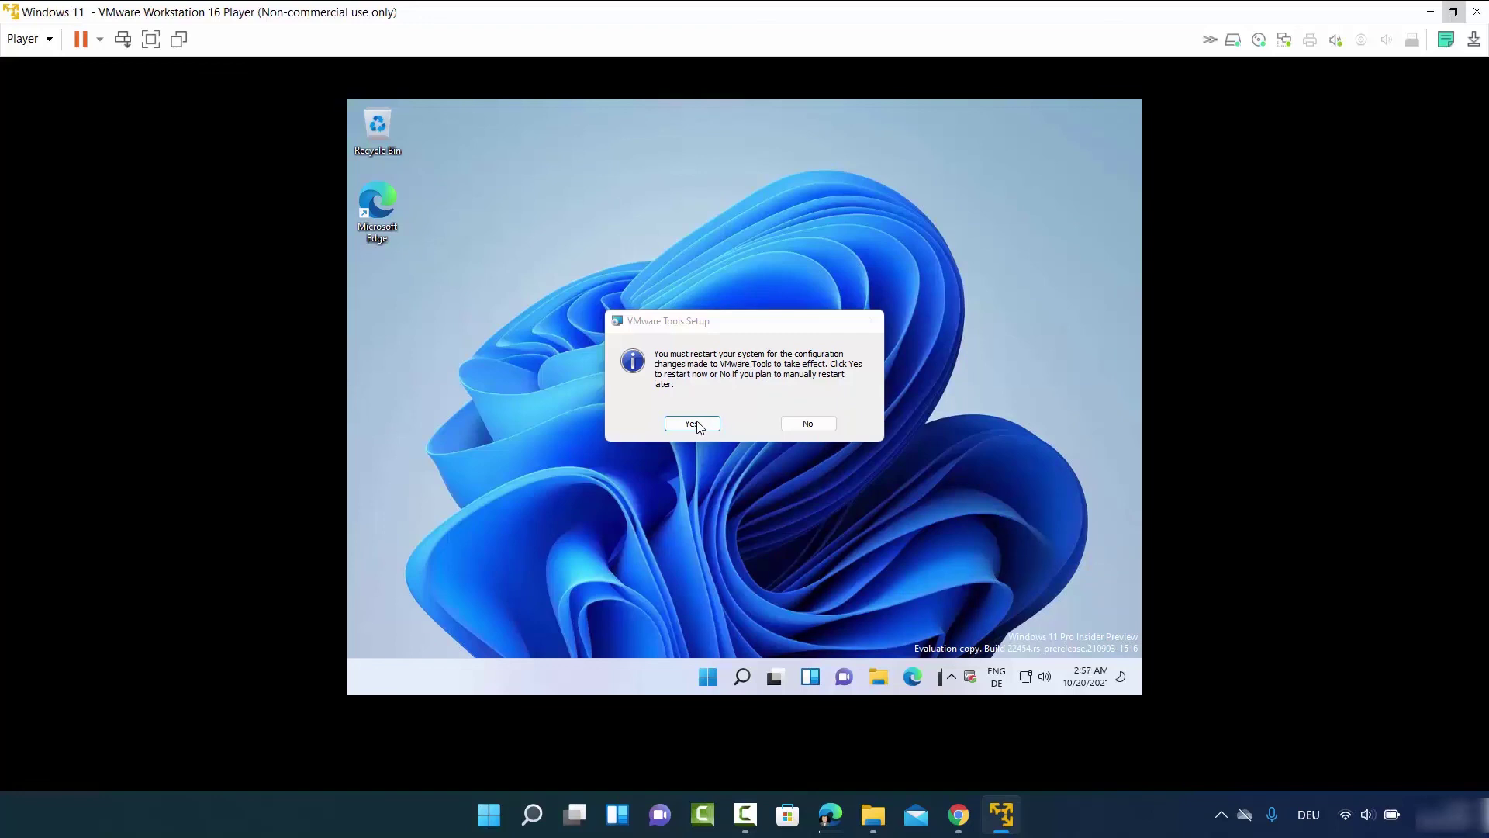
Restart the guest to apply VMware Tools, maximize the player window, and dismiss the lock screen
click(695, 424)
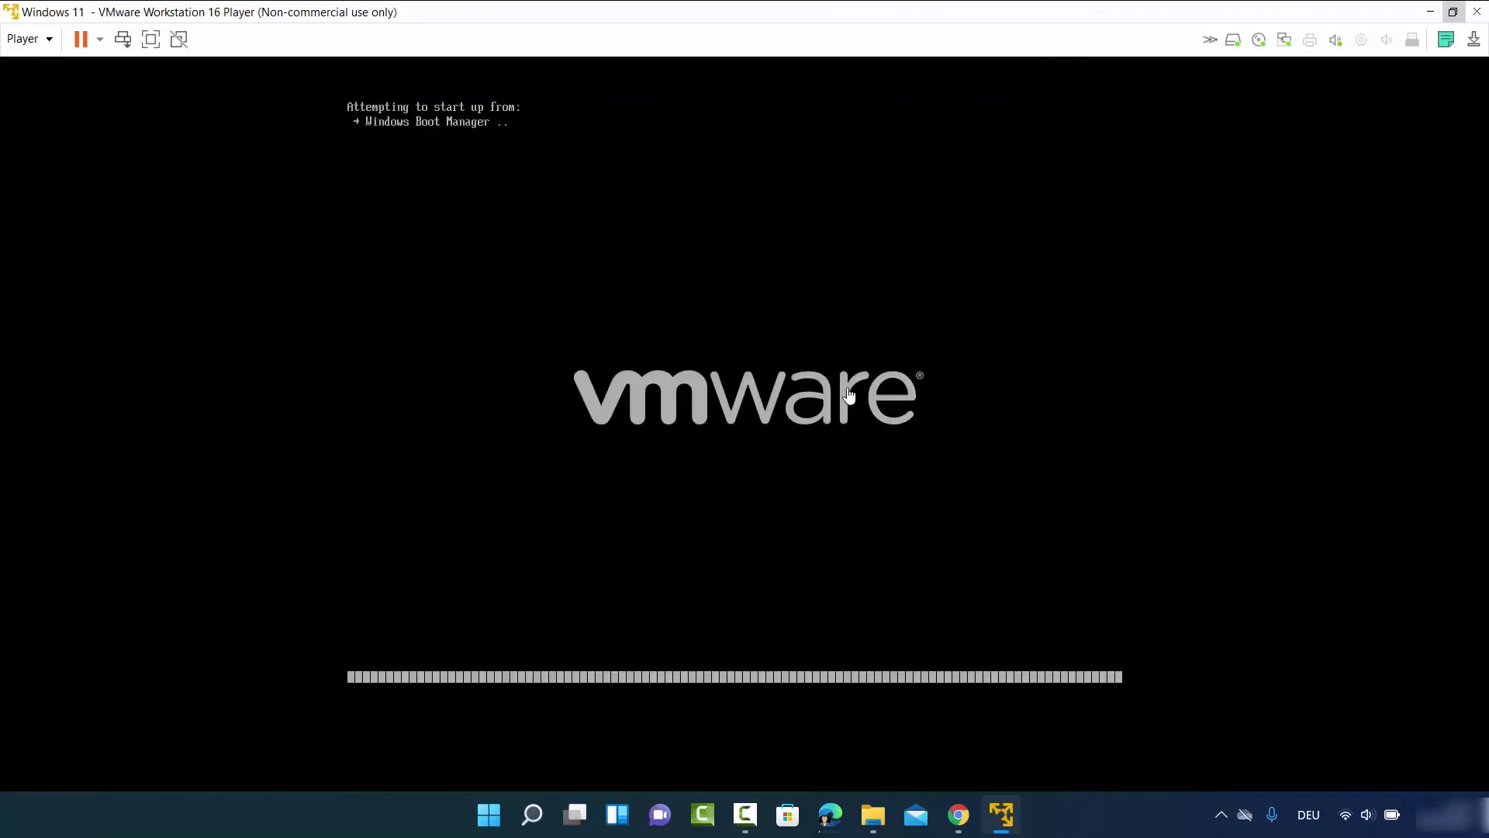
mouse_move(1140, 85)
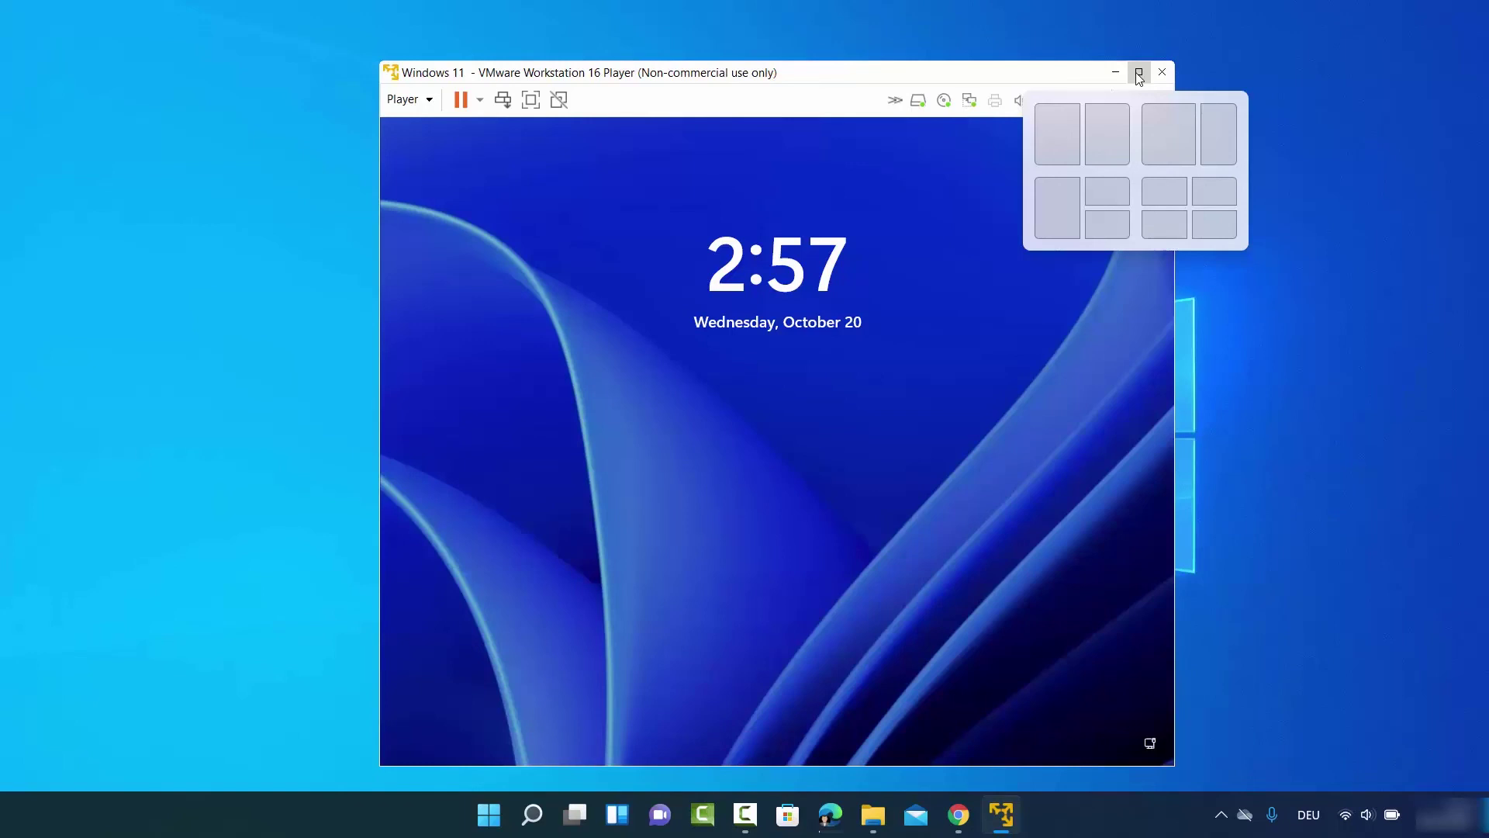
click(1139, 75)
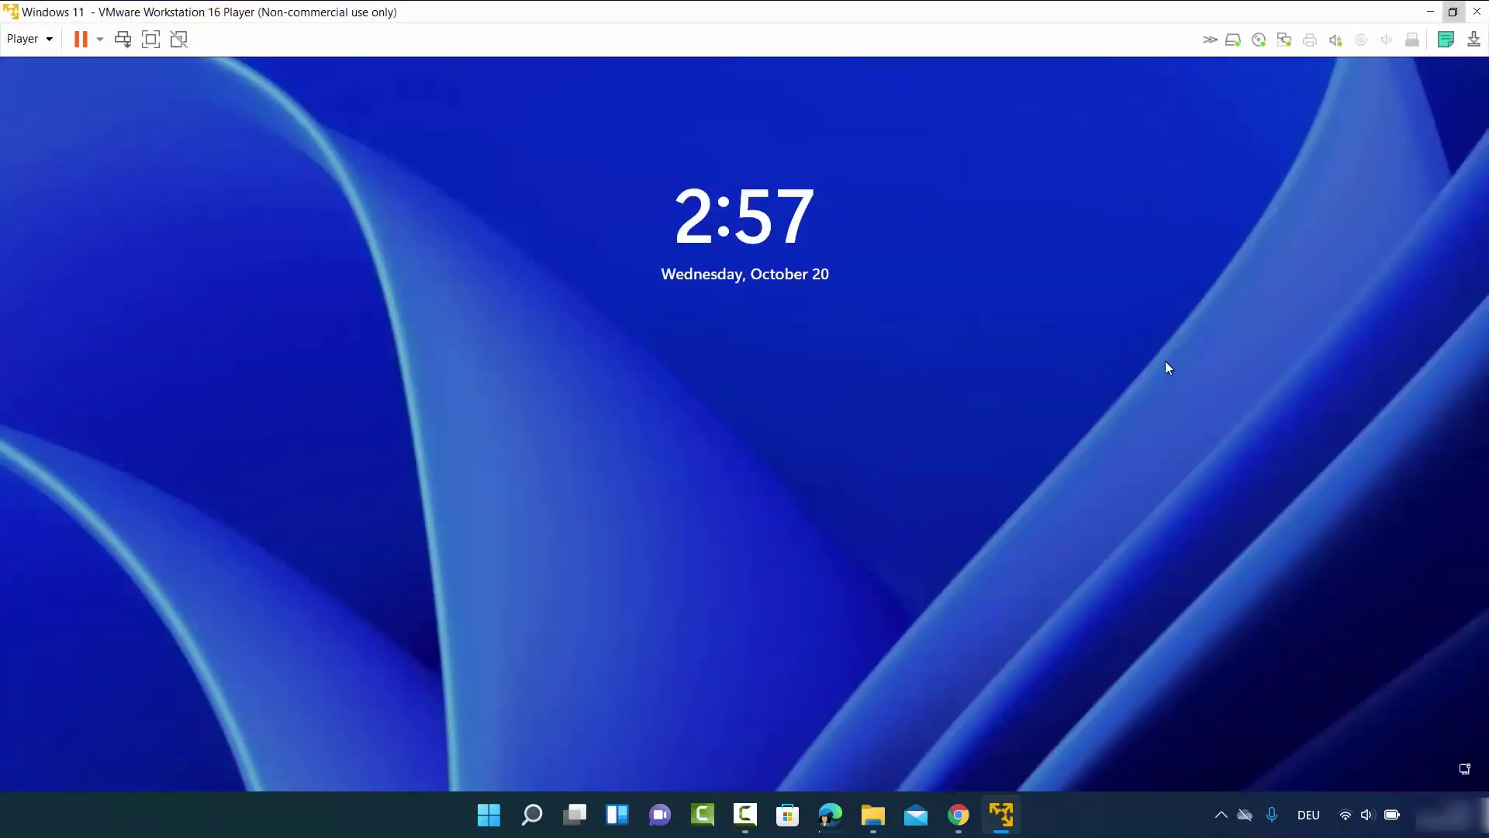
click(867, 578)
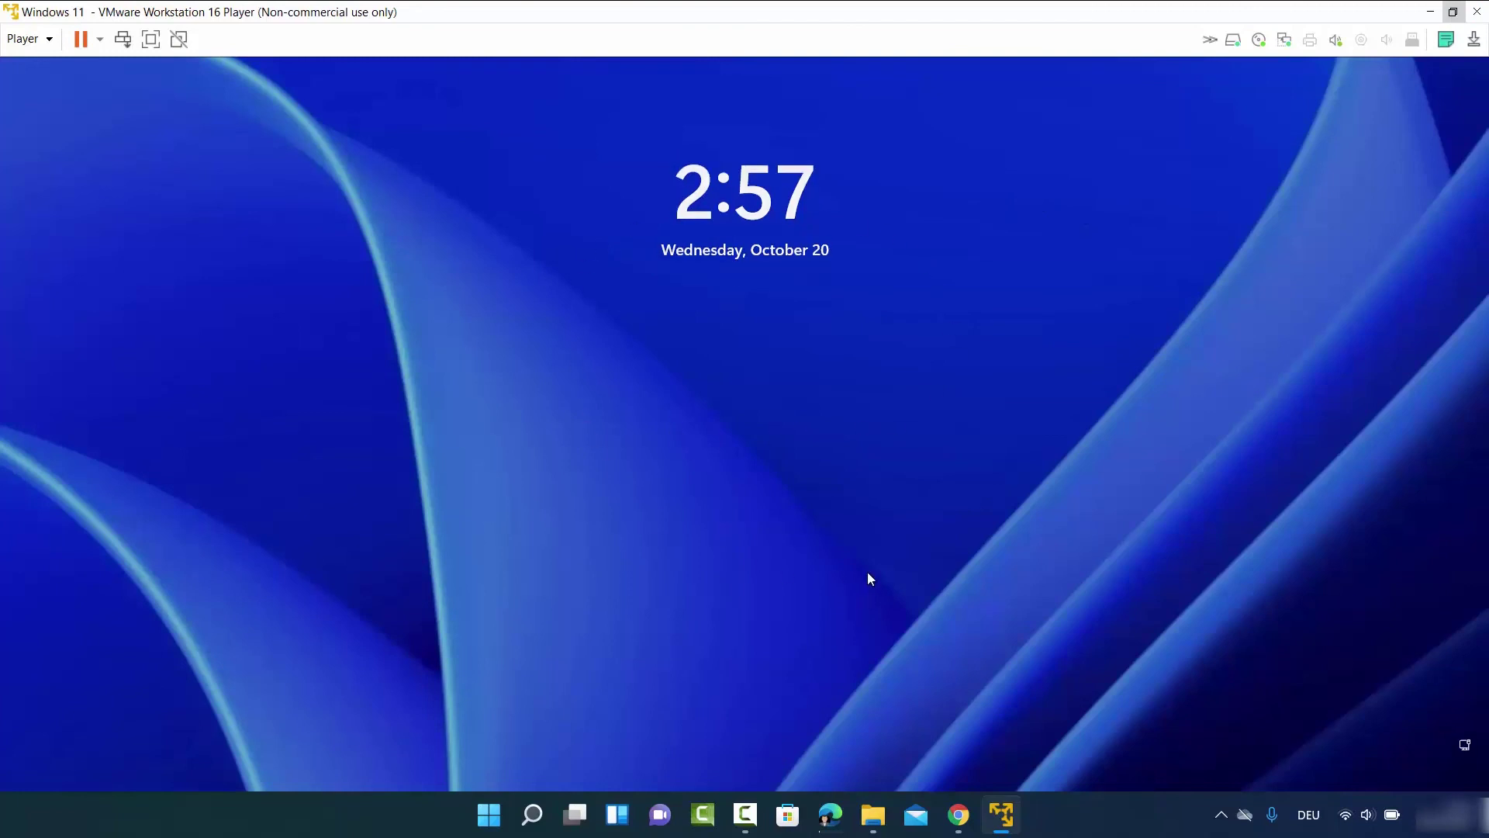